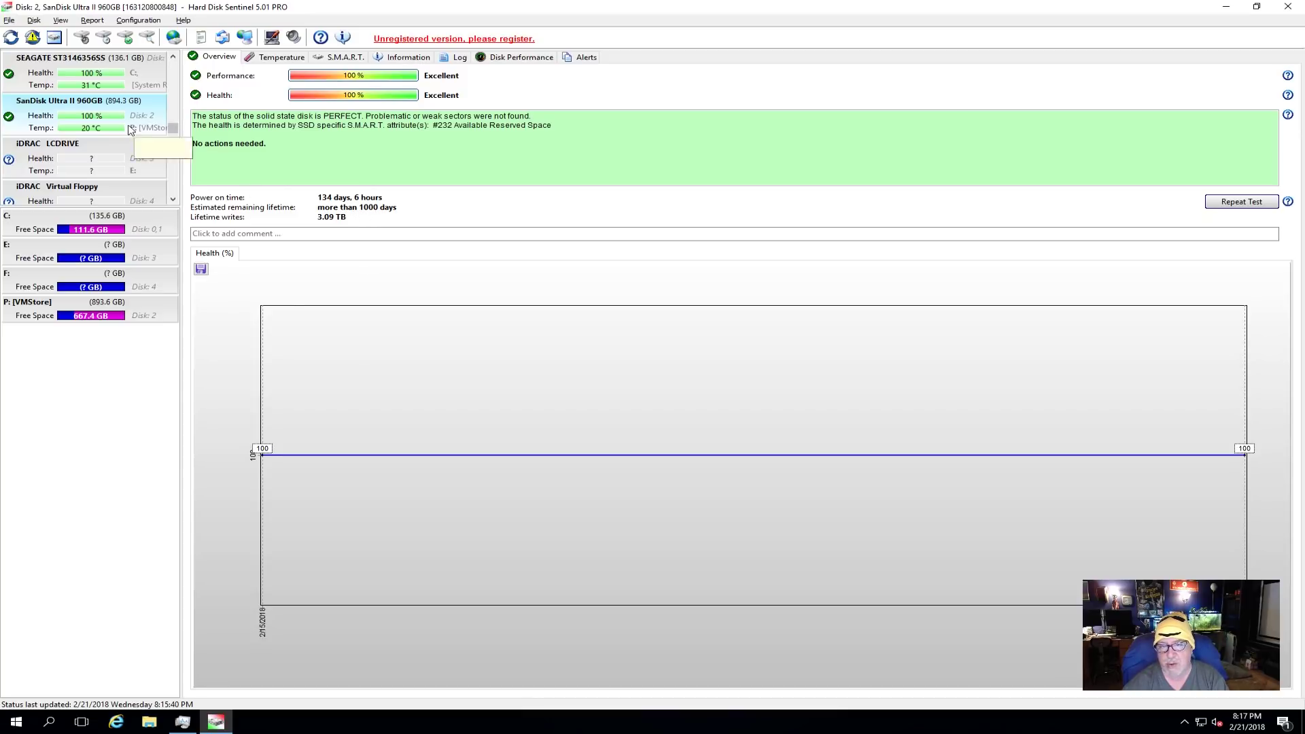
Compare the health overviews of the SEAGATE ST3146356SS system disk and the SanDisk Ultra II 960GB SSD
left_click(92, 75)
left_click(92, 75)
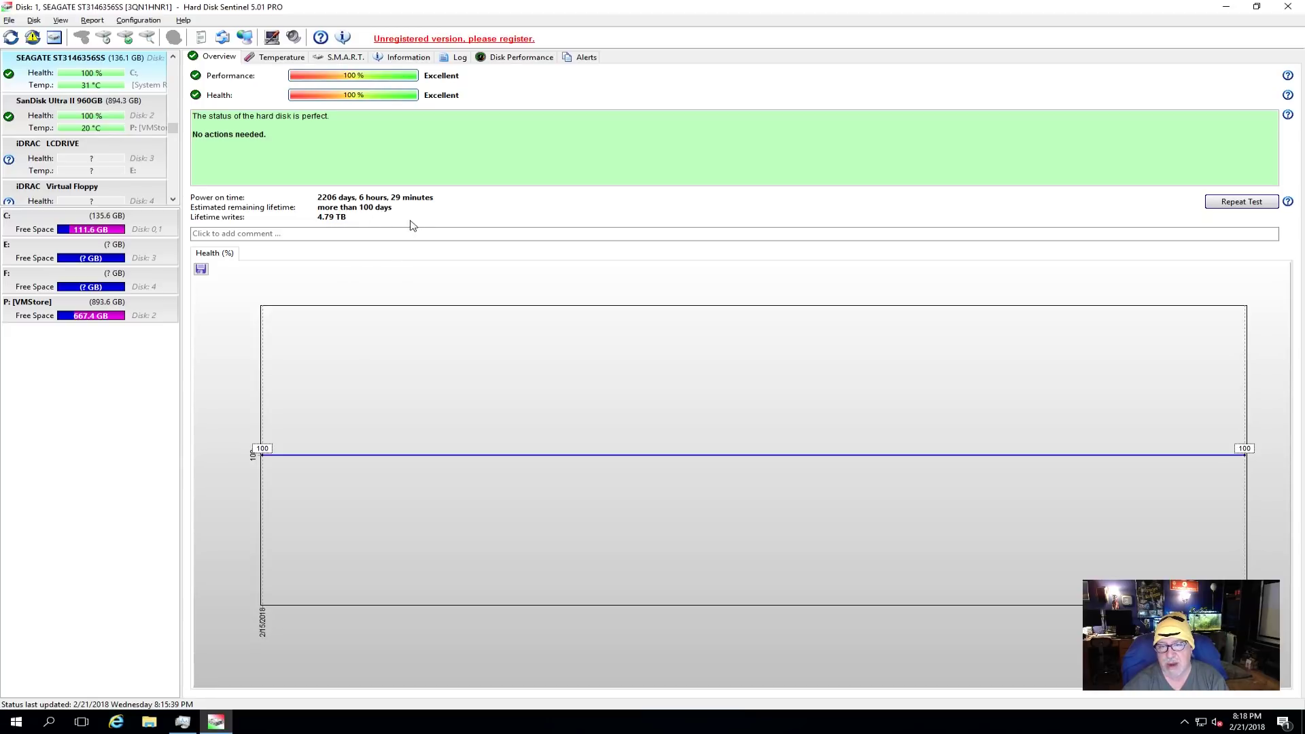
left_click(92, 129)
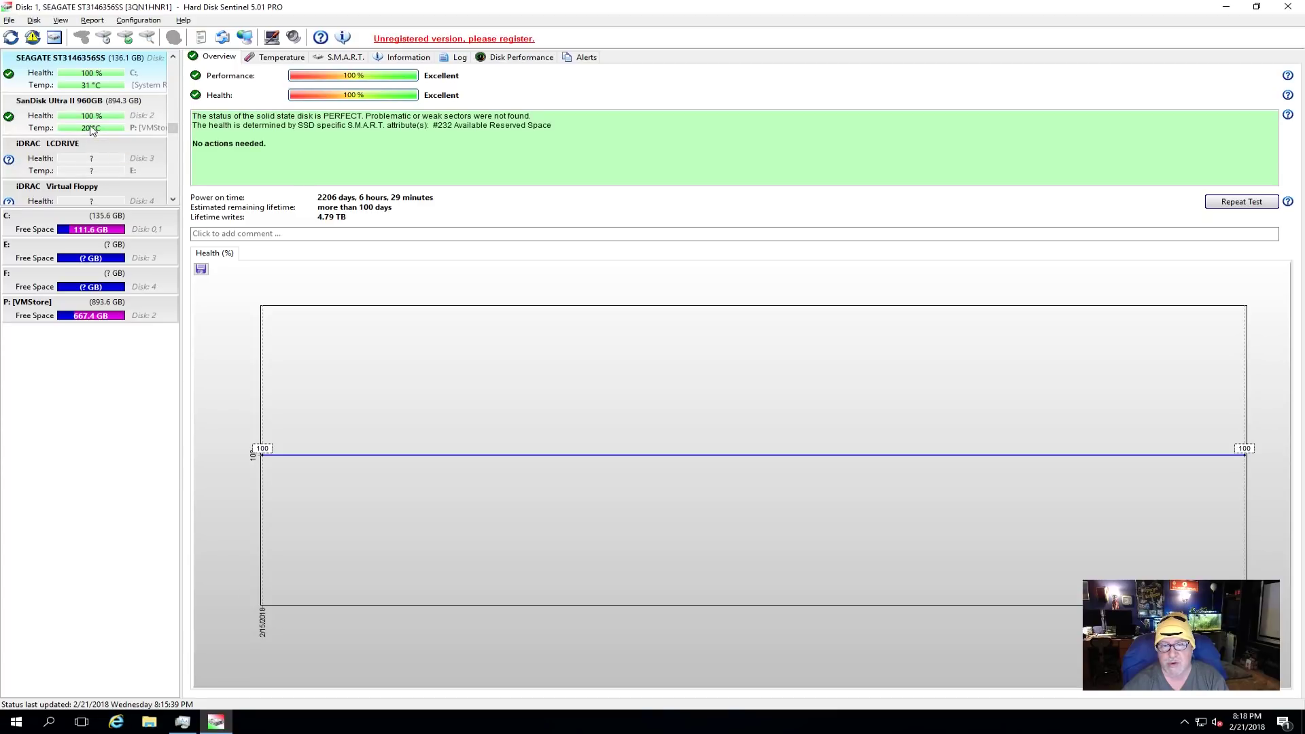
Locate the Operating System TRIM Function entry in the SanDisk Ultra II 960GB's detailed disk information
left_click(394, 60)
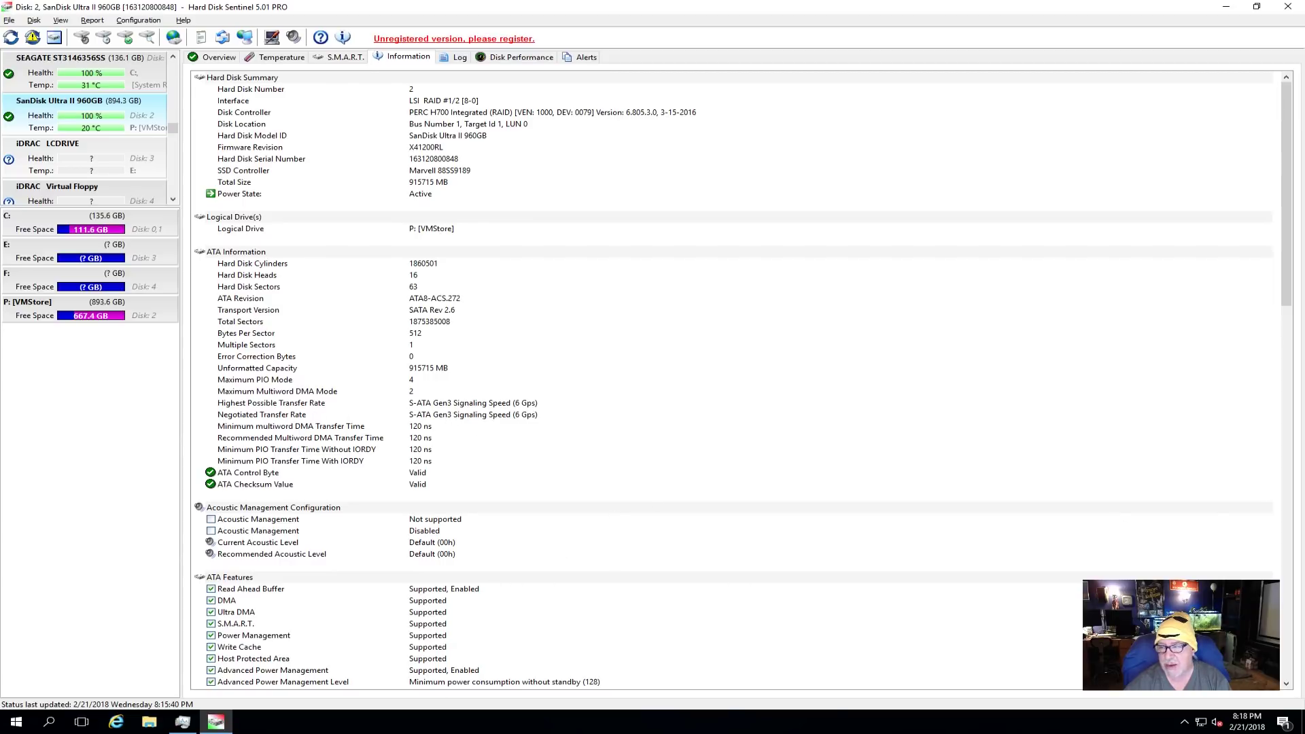
left_click_drag(1291, 228, 1303, 426)
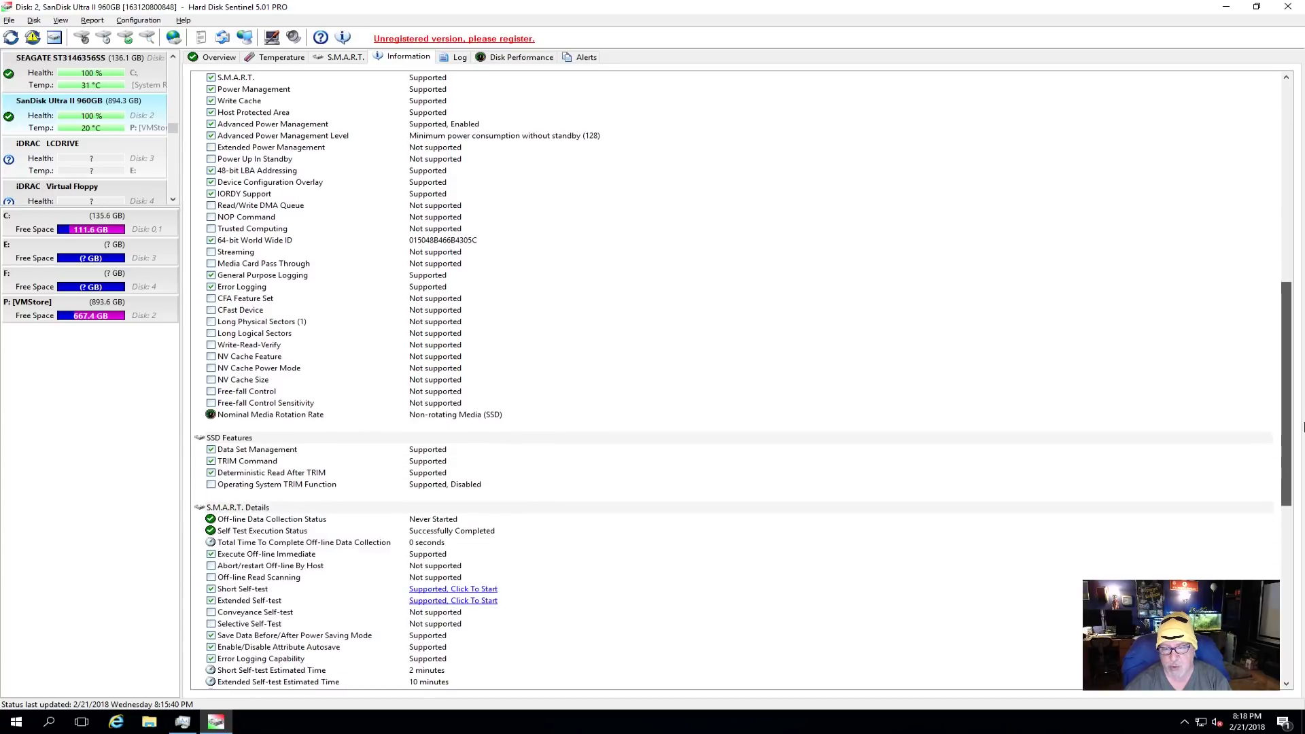
left_click_drag(1304, 426, 1303, 436)
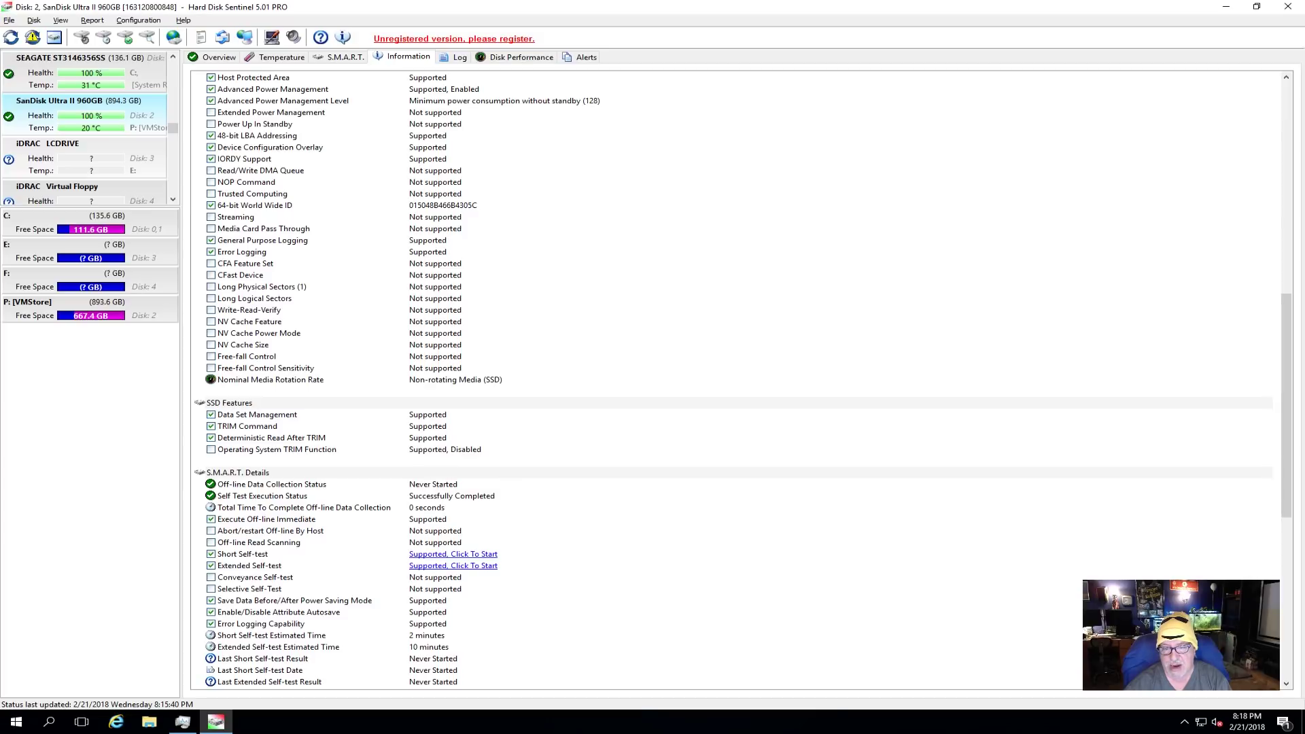
left_click(214, 453)
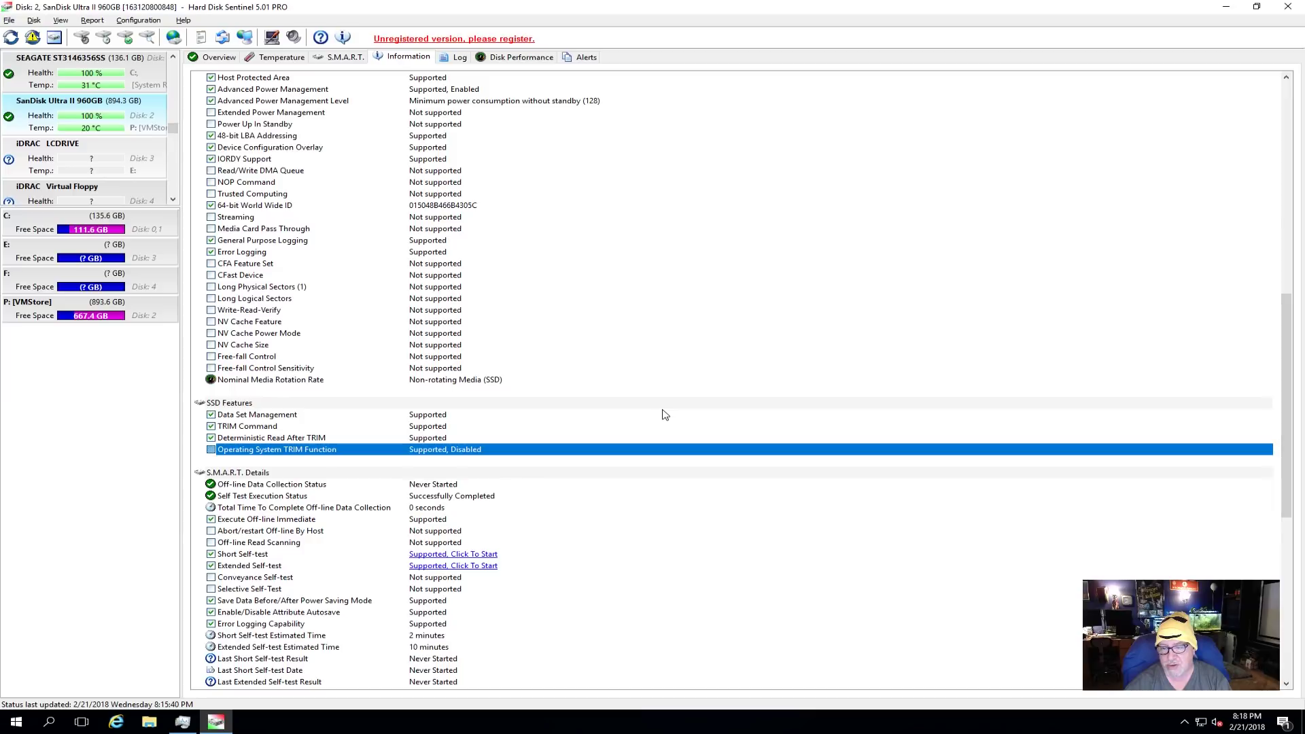
Read through the SSD's S.M.A.R.T. details, security mode, Serial ATA features and physical disk information
scroll(664, 414, "down", 3)
scroll(665, 414, "down", 3)
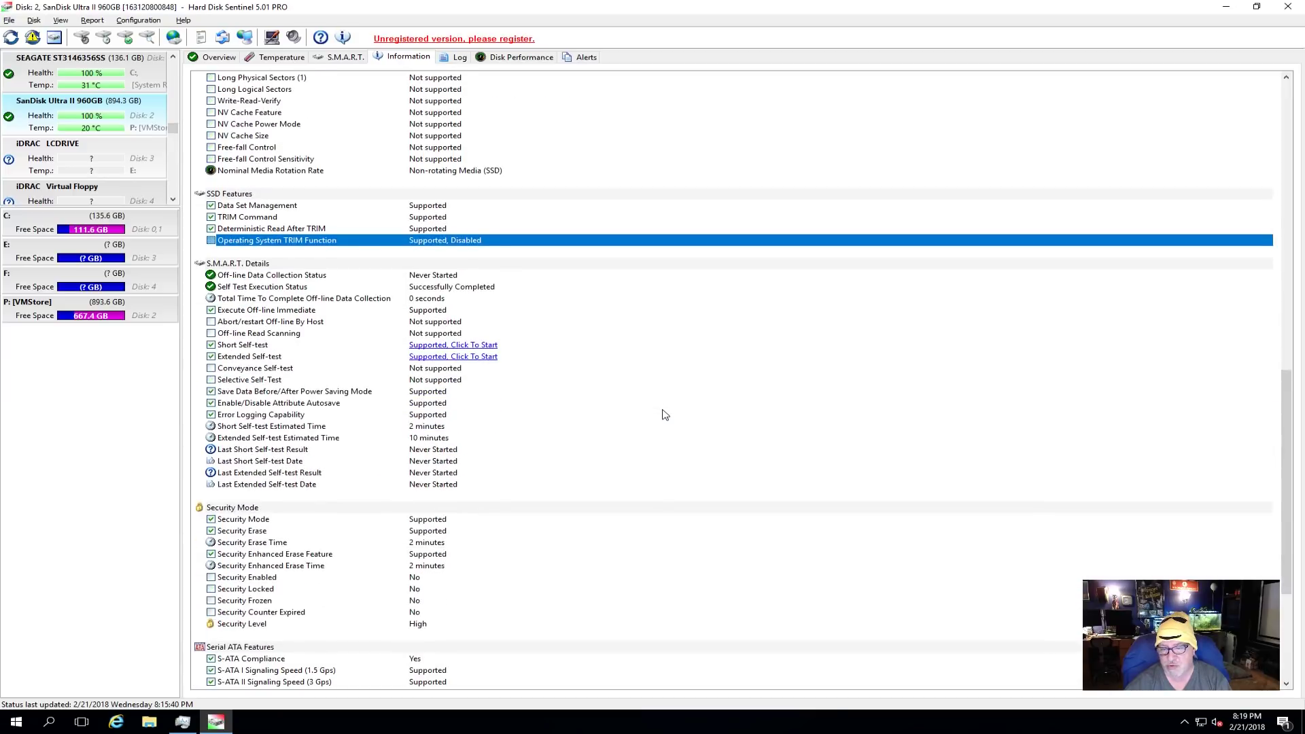
scroll(665, 415, "down", 3)
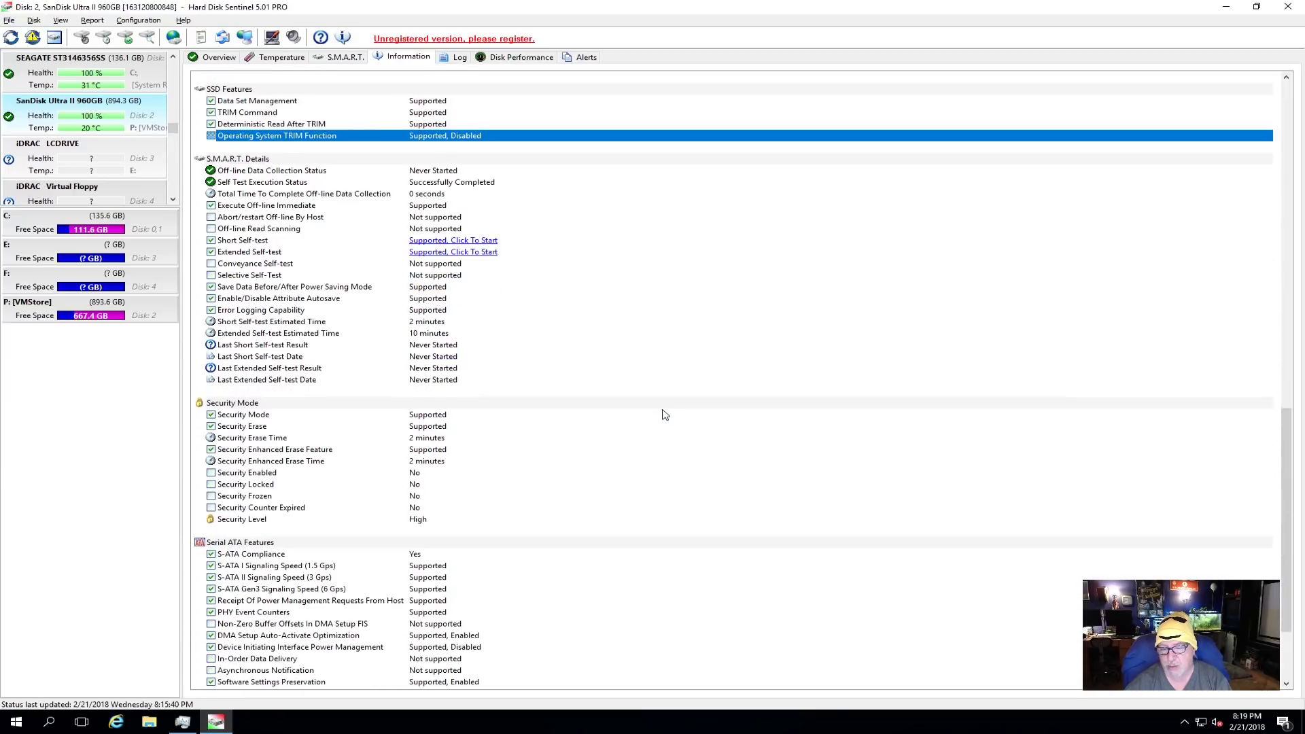
scroll(664, 414, "down", 4)
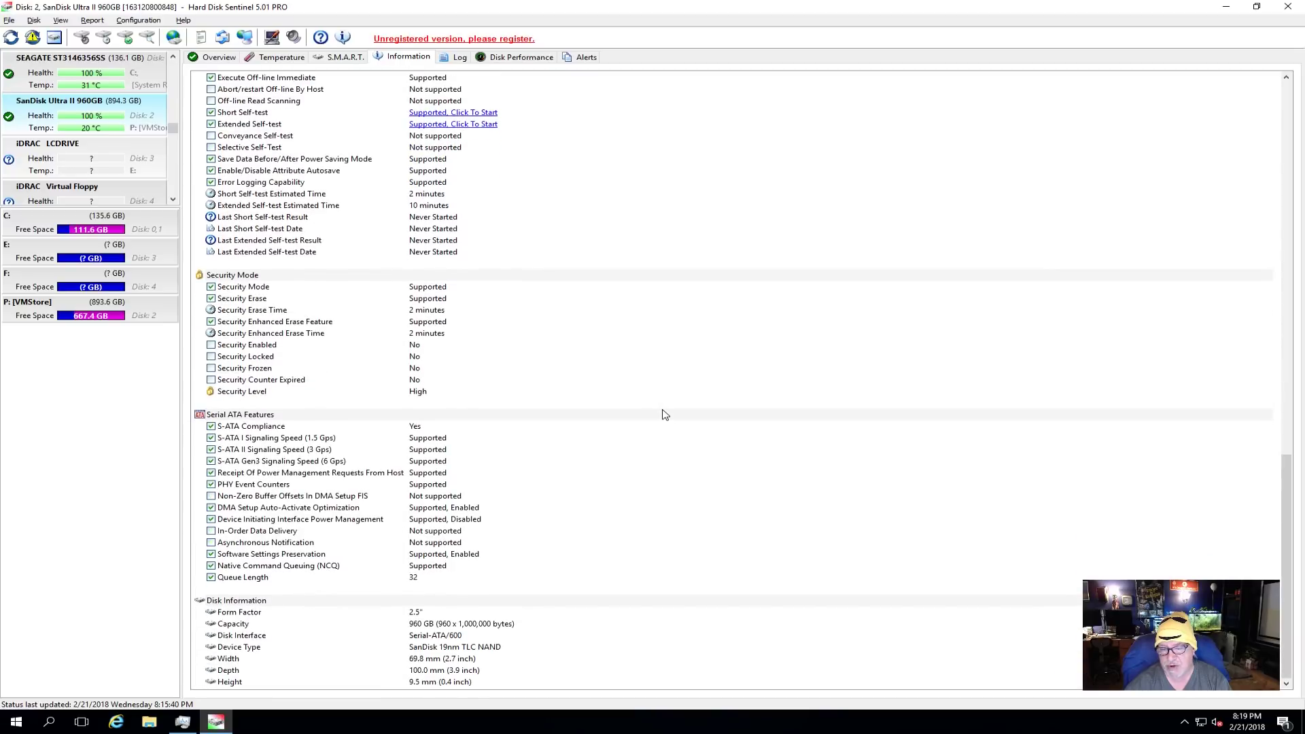
scroll(664, 414, "up", 12)
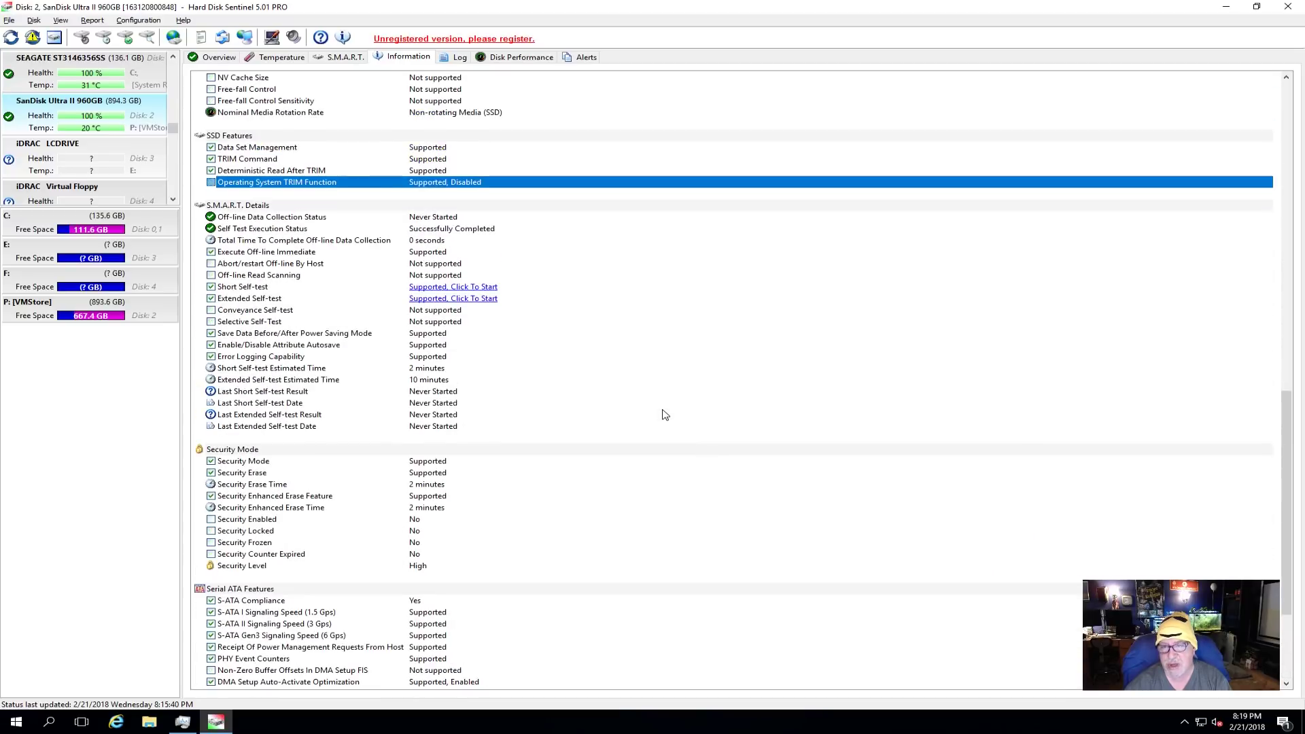
scroll(665, 415, "up", 6)
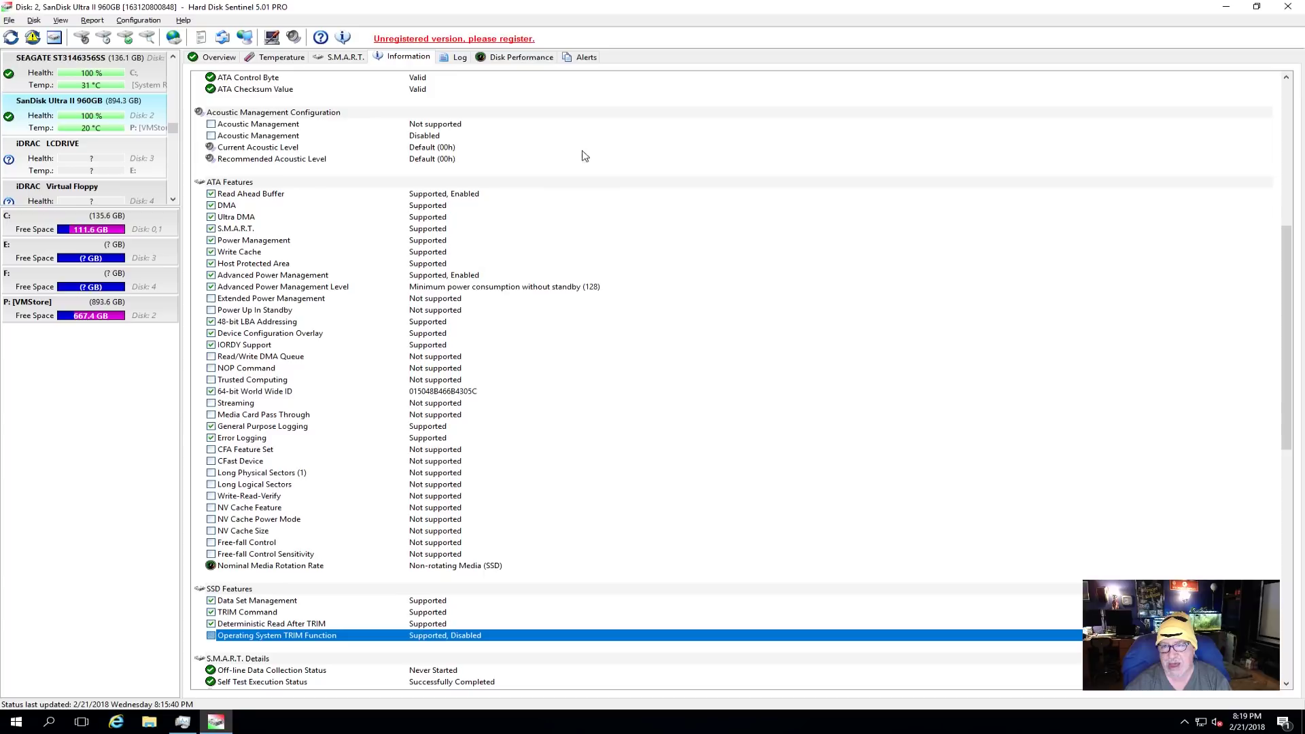
Check the SanDisk SSD's event log and its alerts
left_click(459, 59)
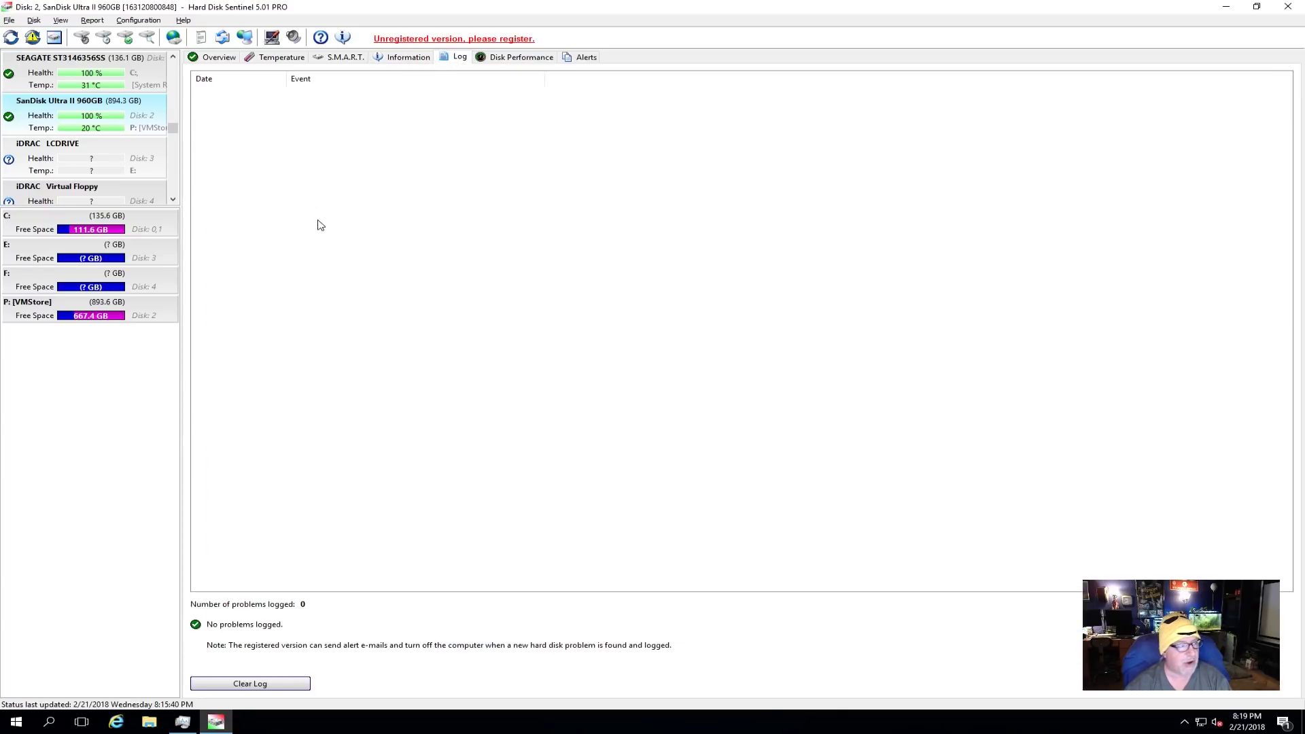
left_click(586, 59)
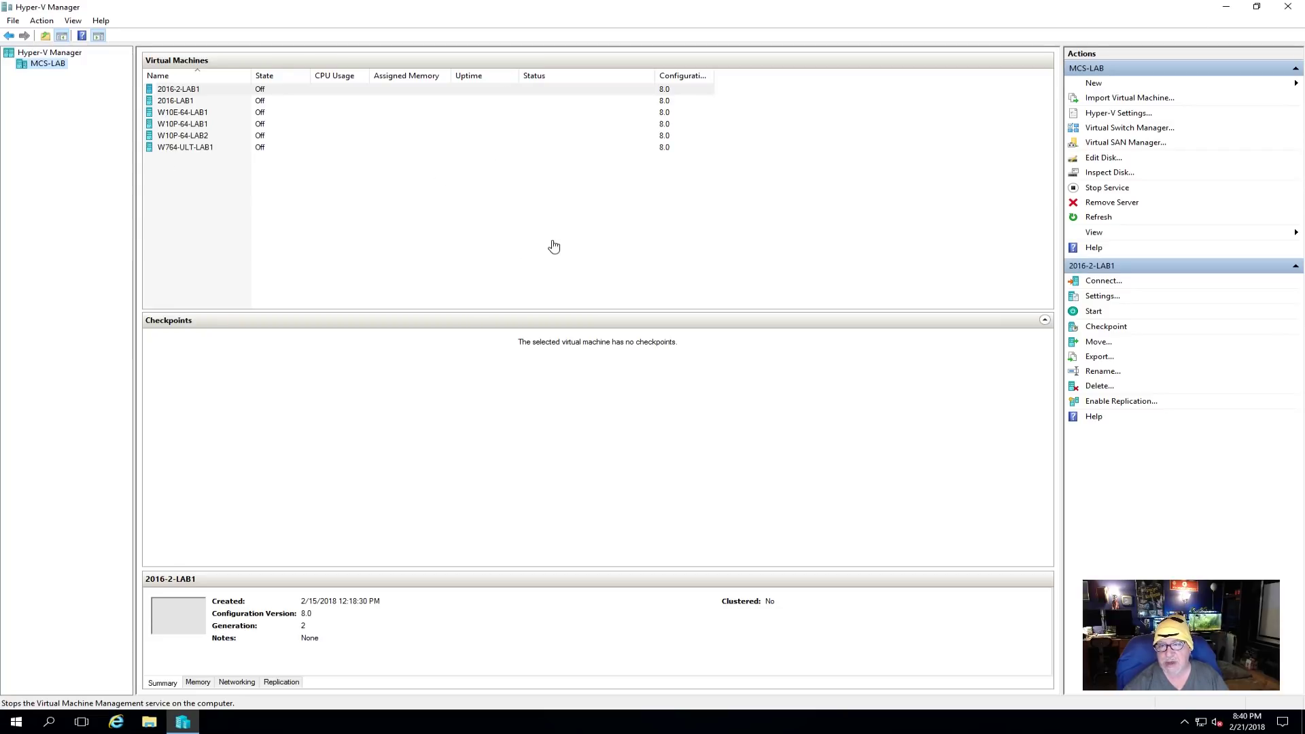
Review the processor and dynamic memory settings of virtual machine 2016-LAB1 without changing them
mouse_move(541, 4)
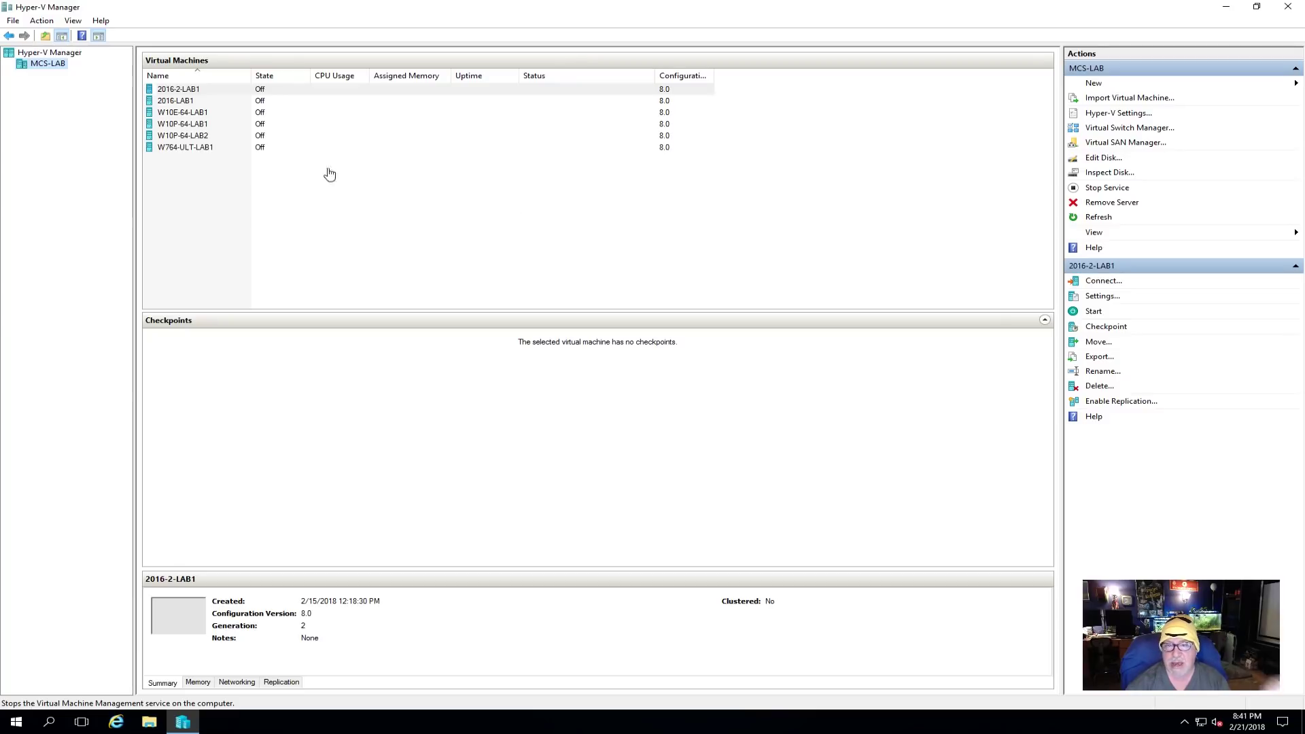
left_click(190, 105)
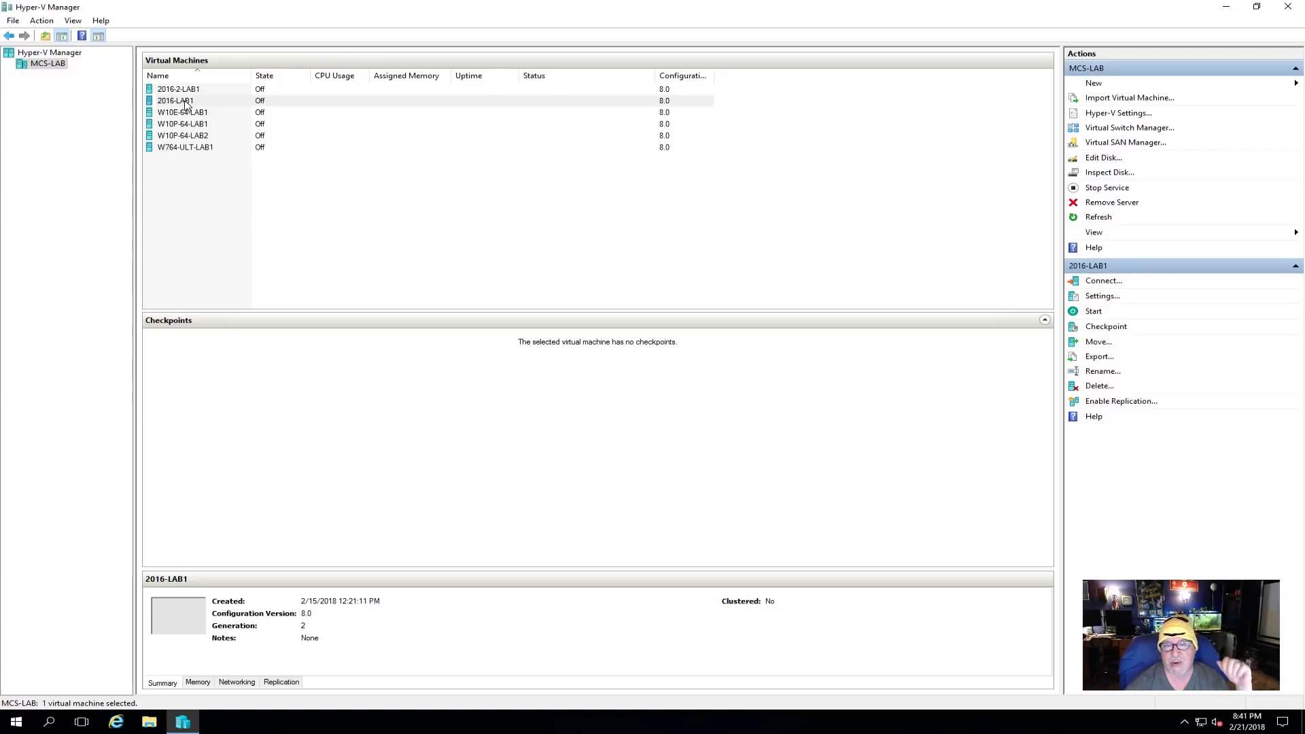
right_click(185, 104)
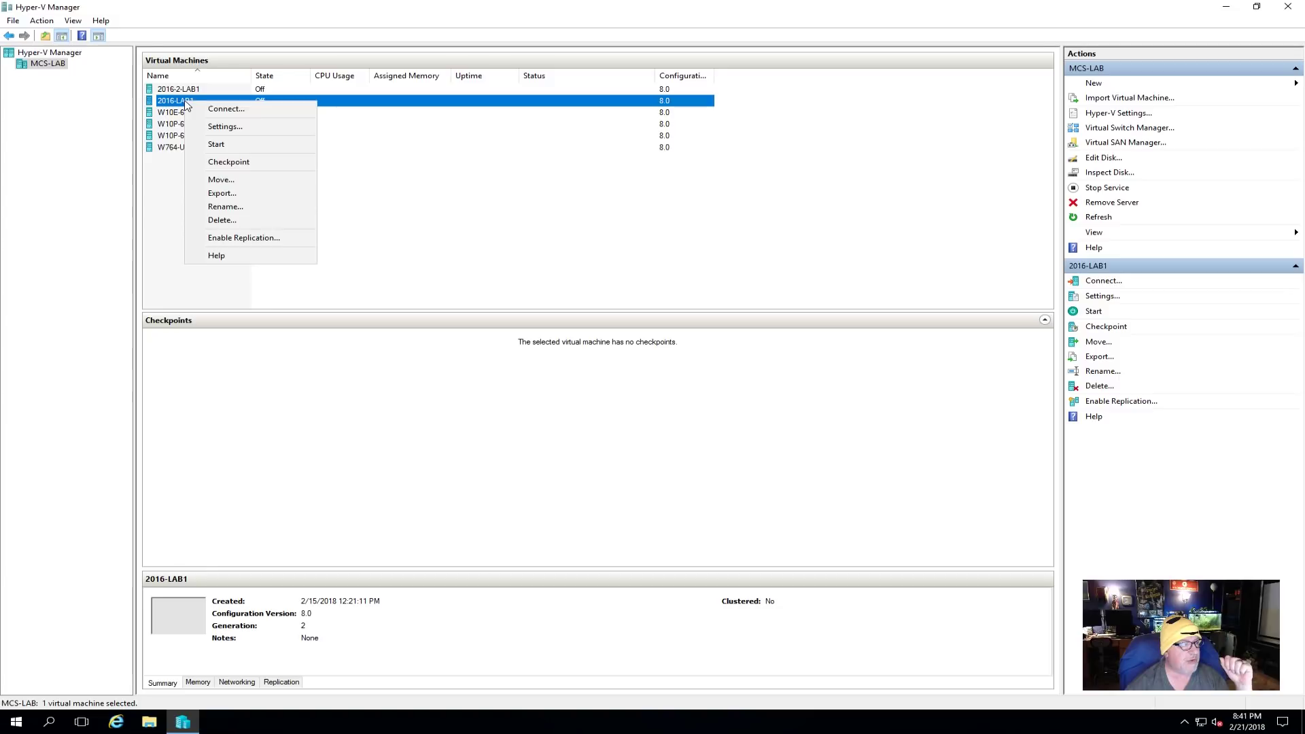
left_click(233, 125)
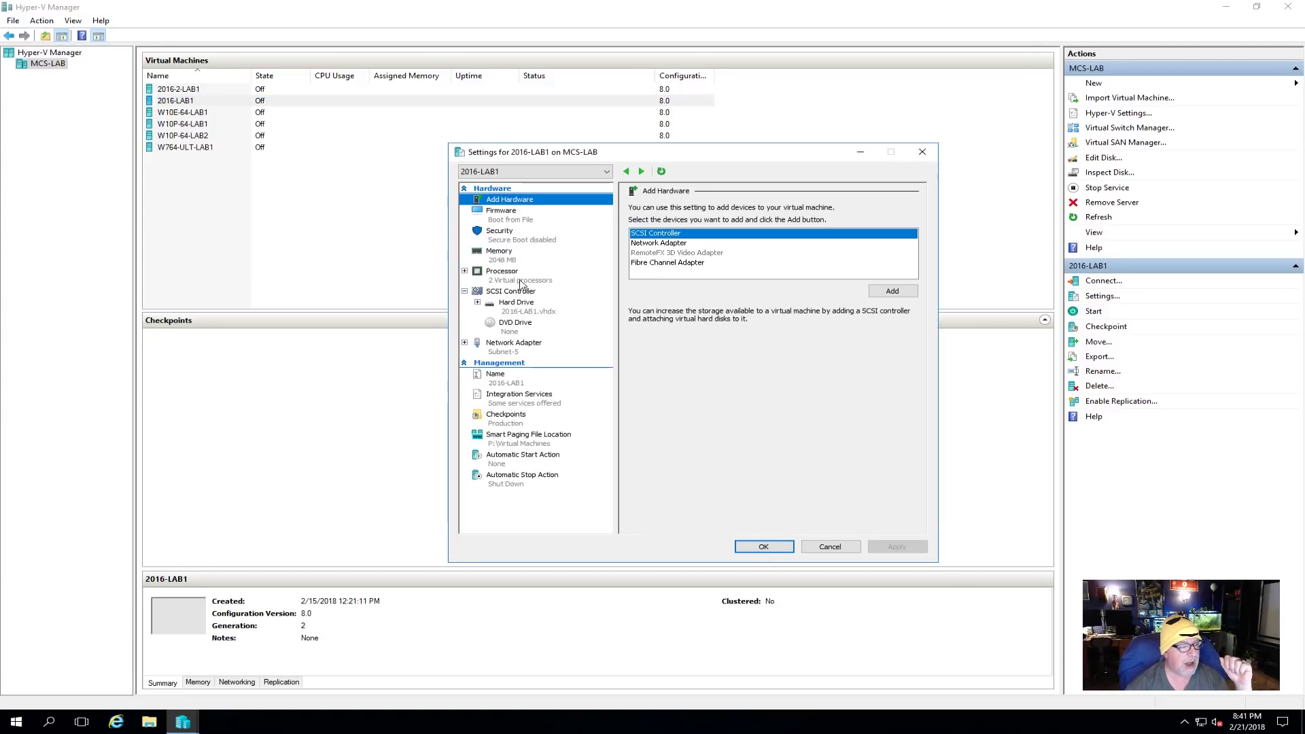
left_click(519, 277)
left_click(561, 262)
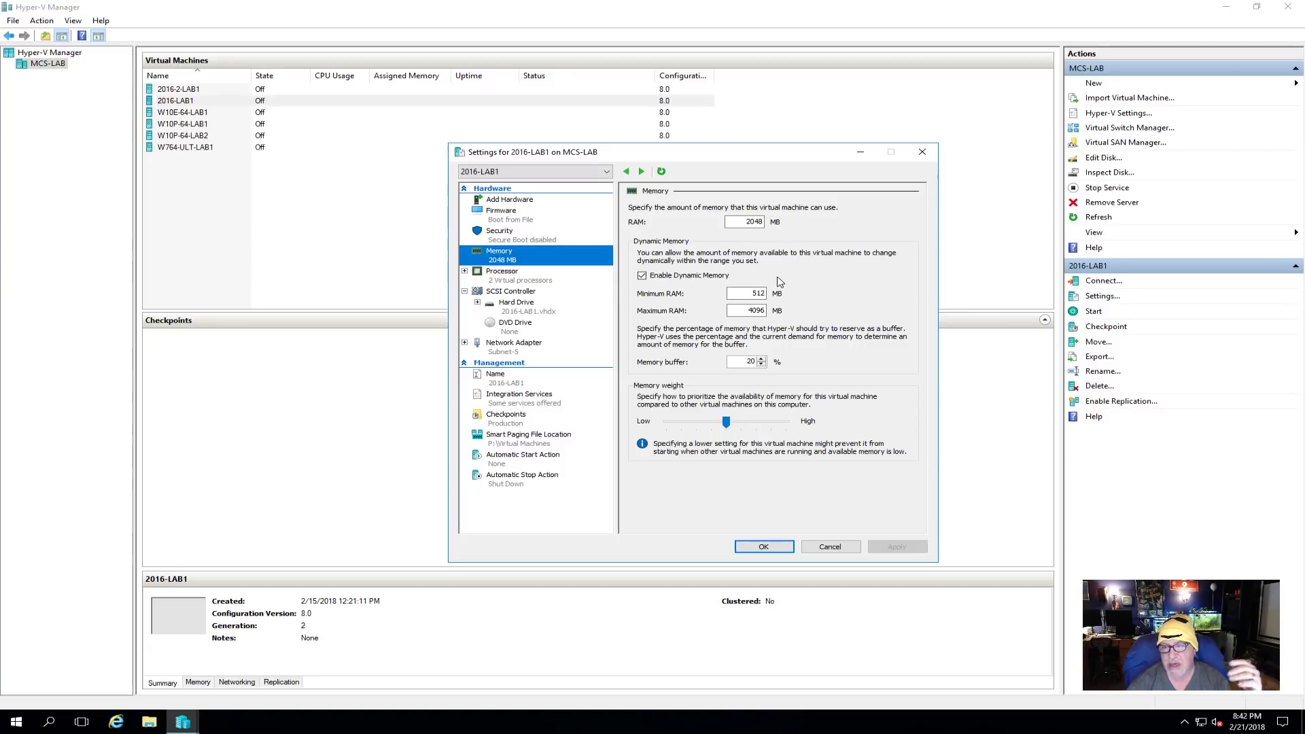
left_click(838, 550)
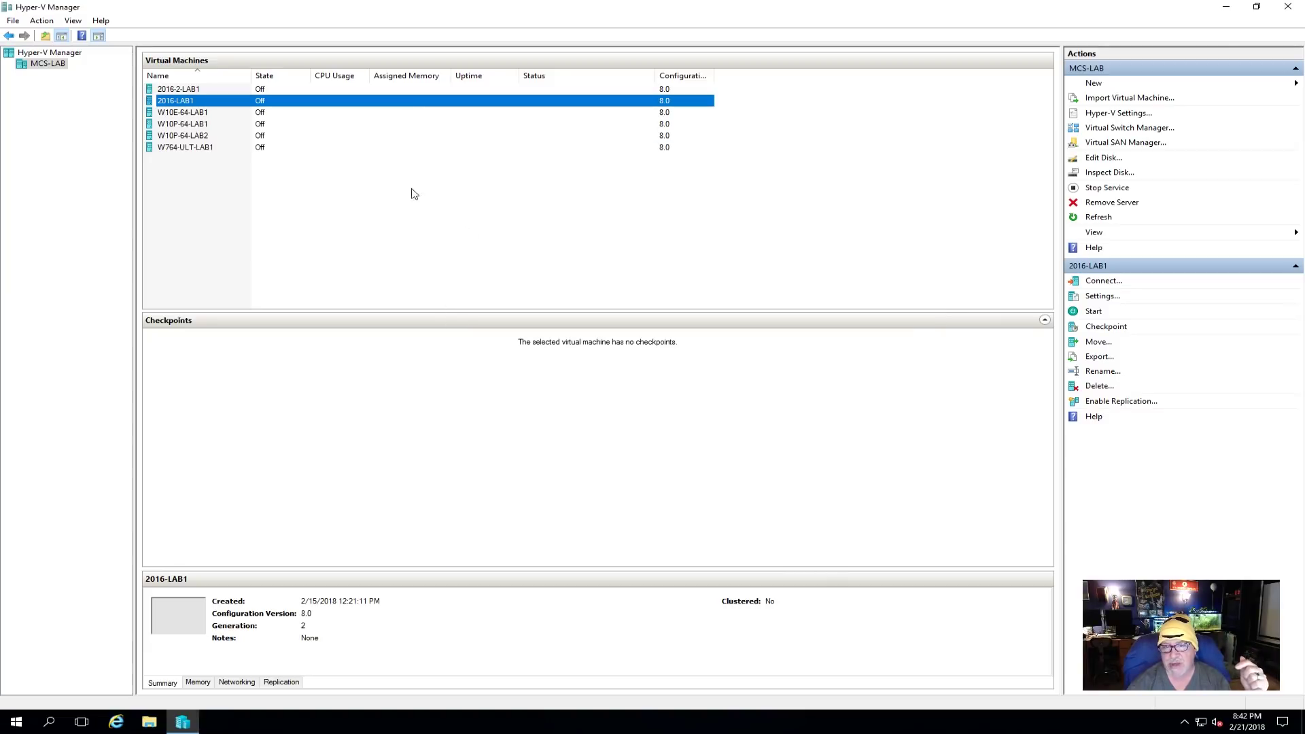
Start virtual machine 2016-LAB1 and show its memory details
right_click(187, 103)
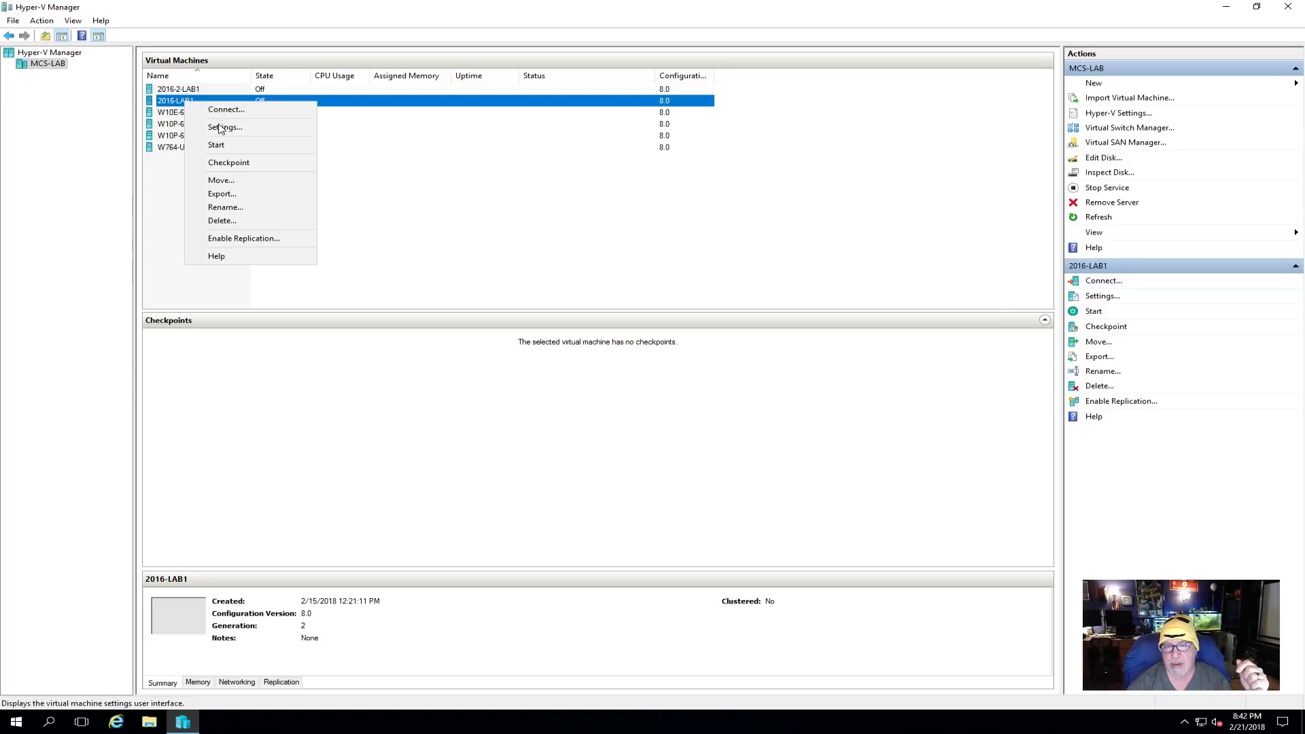
left_click(218, 145)
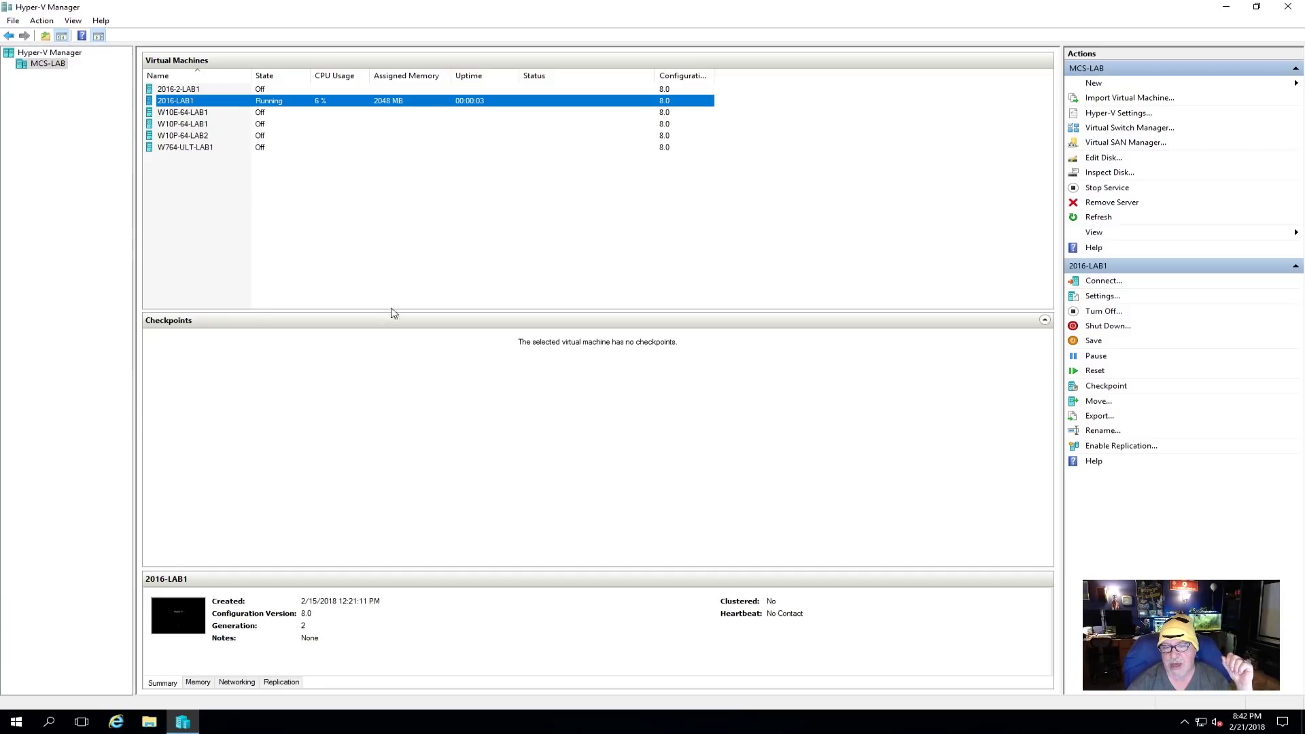
left_click(196, 684)
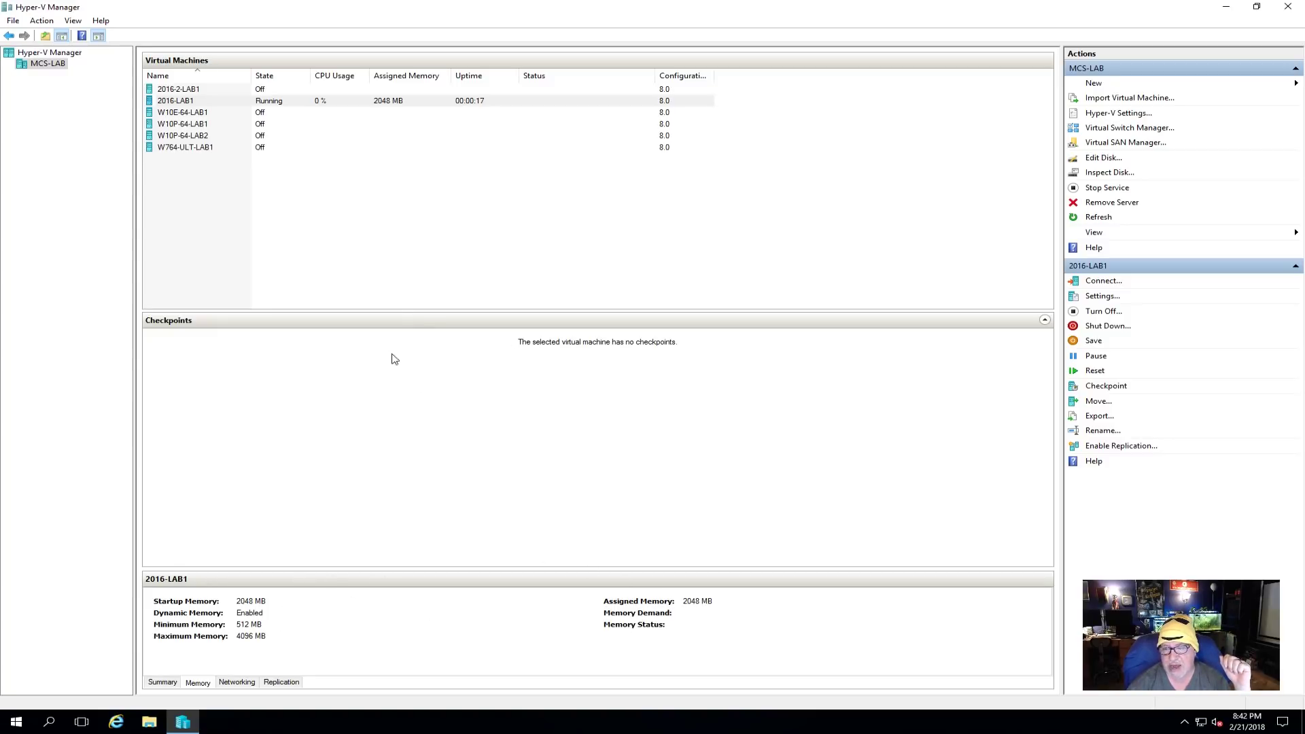
Start virtual machine 2016-2-LAB1
left_click(189, 91)
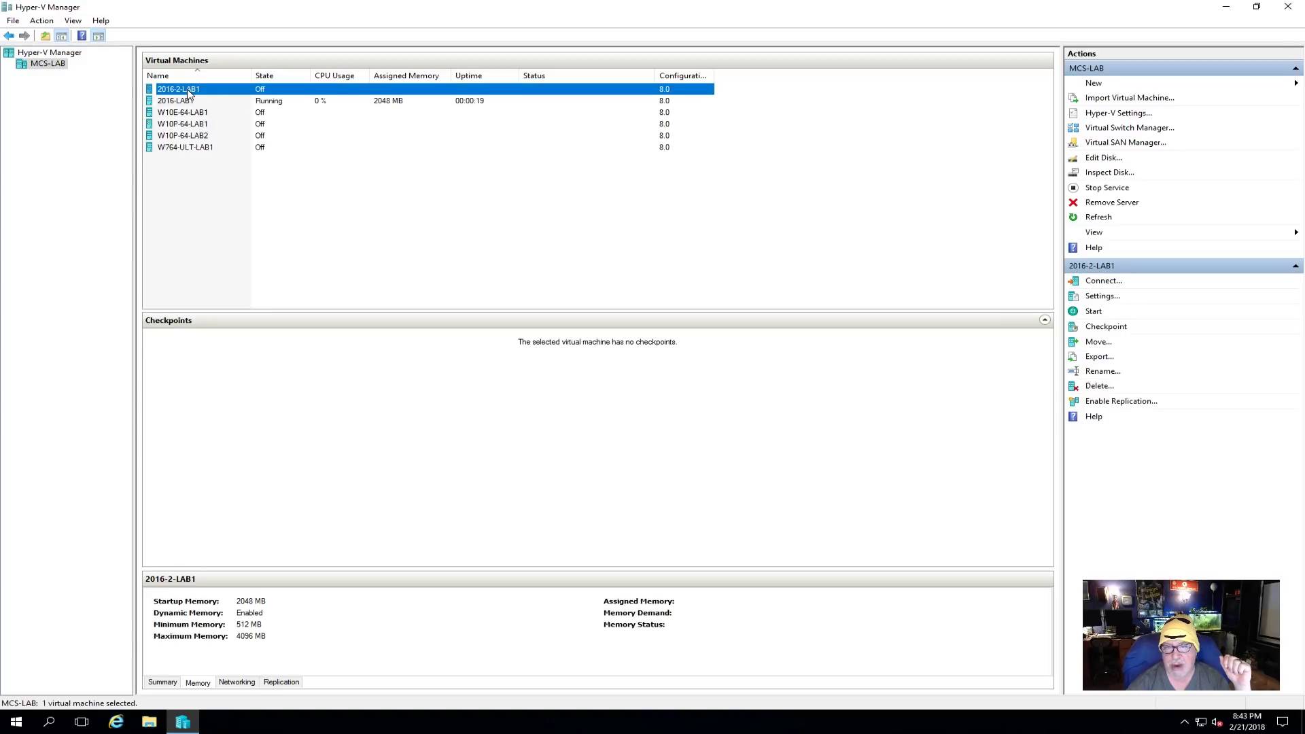
right_click(189, 91)
left_click(217, 135)
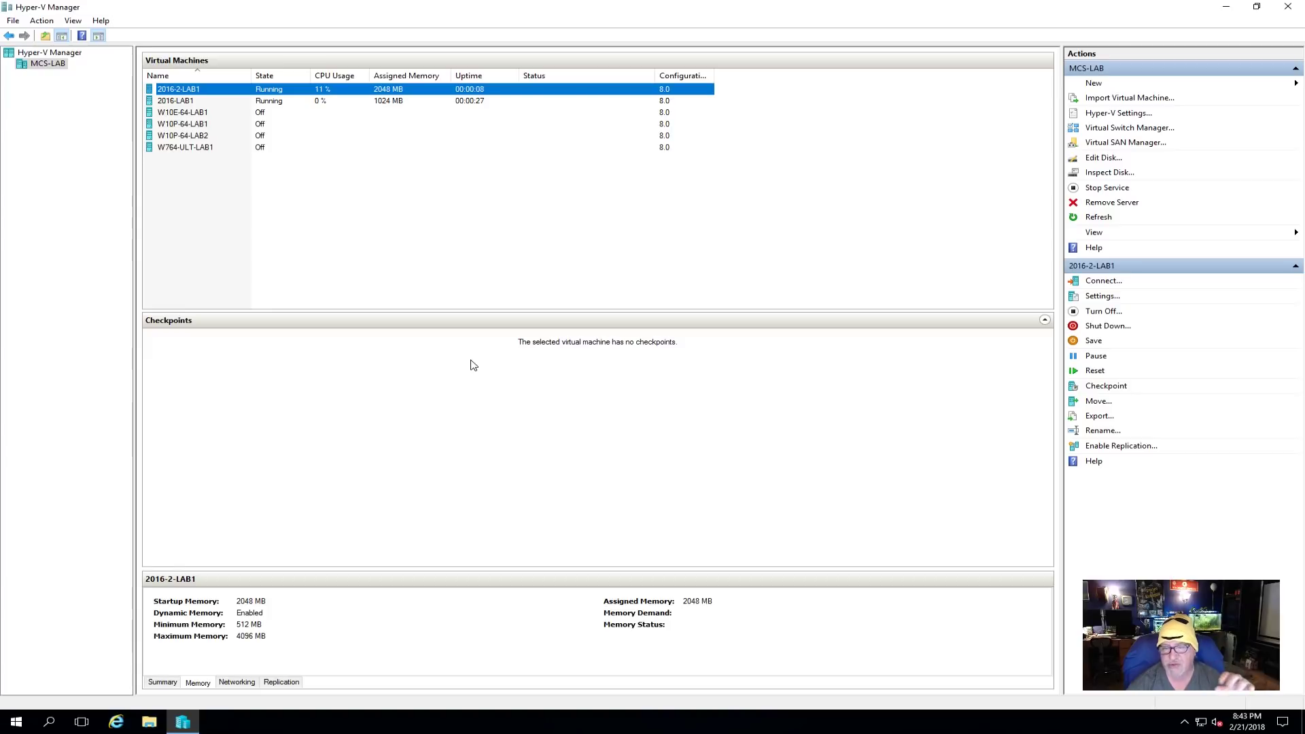
Compare the assigned memory, memory demand and memory status of 2016-LAB1 and 2016-2-LAB1
left_click(180, 101)
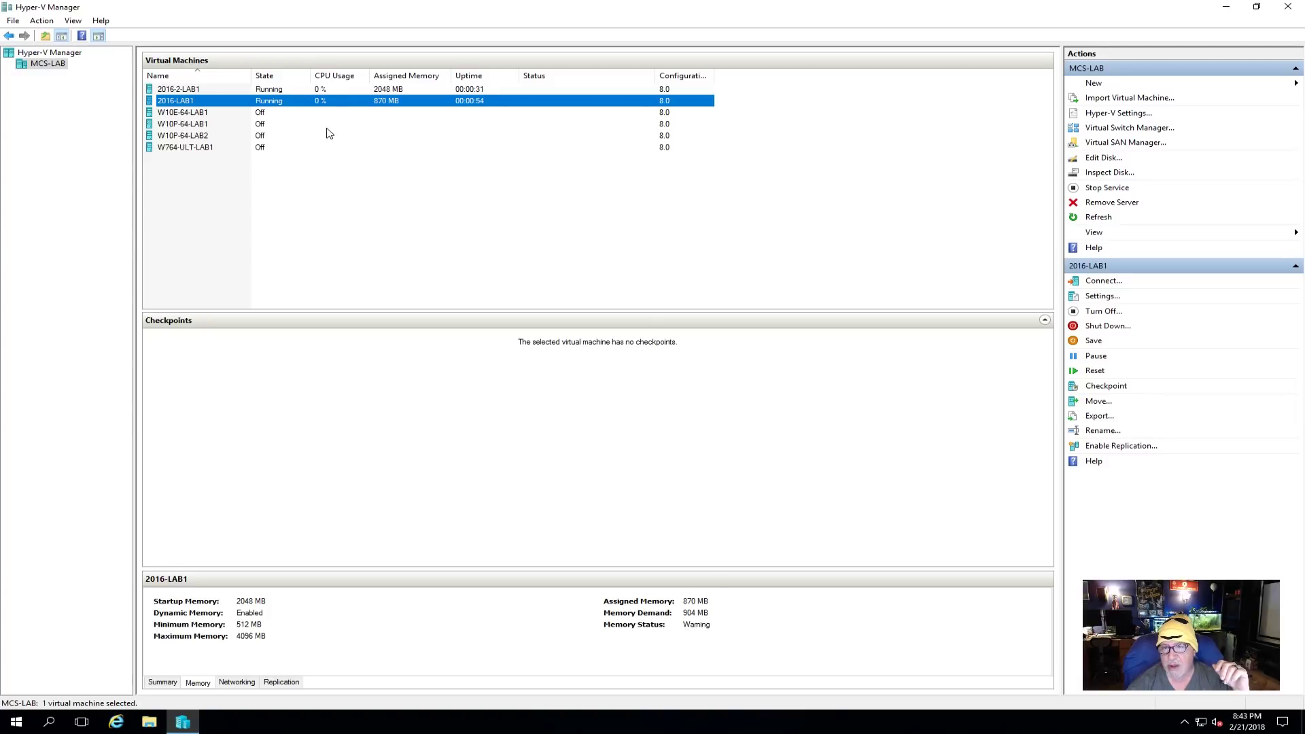
left_click(287, 89)
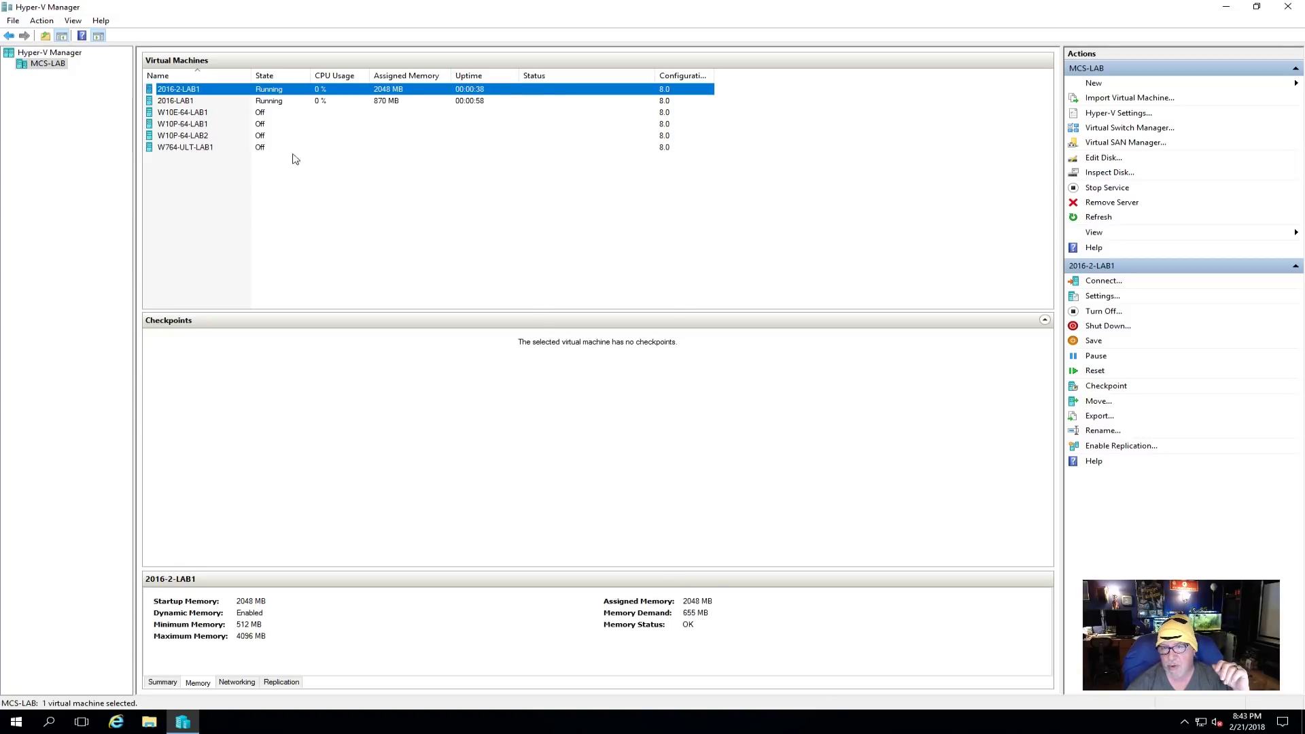
left_click(257, 102)
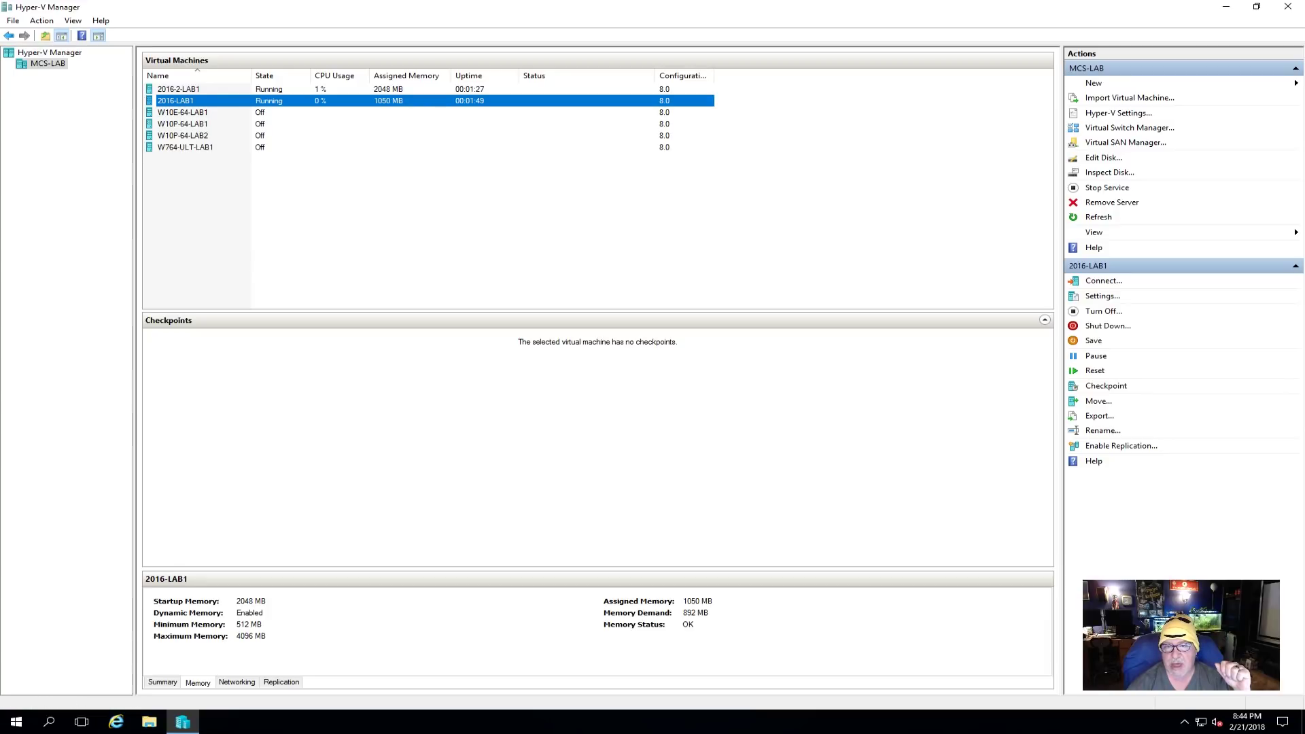
Review the memory and processor settings of virtual machine W10P-64-LAB1 without changes, and start the machine
left_click(188, 123)
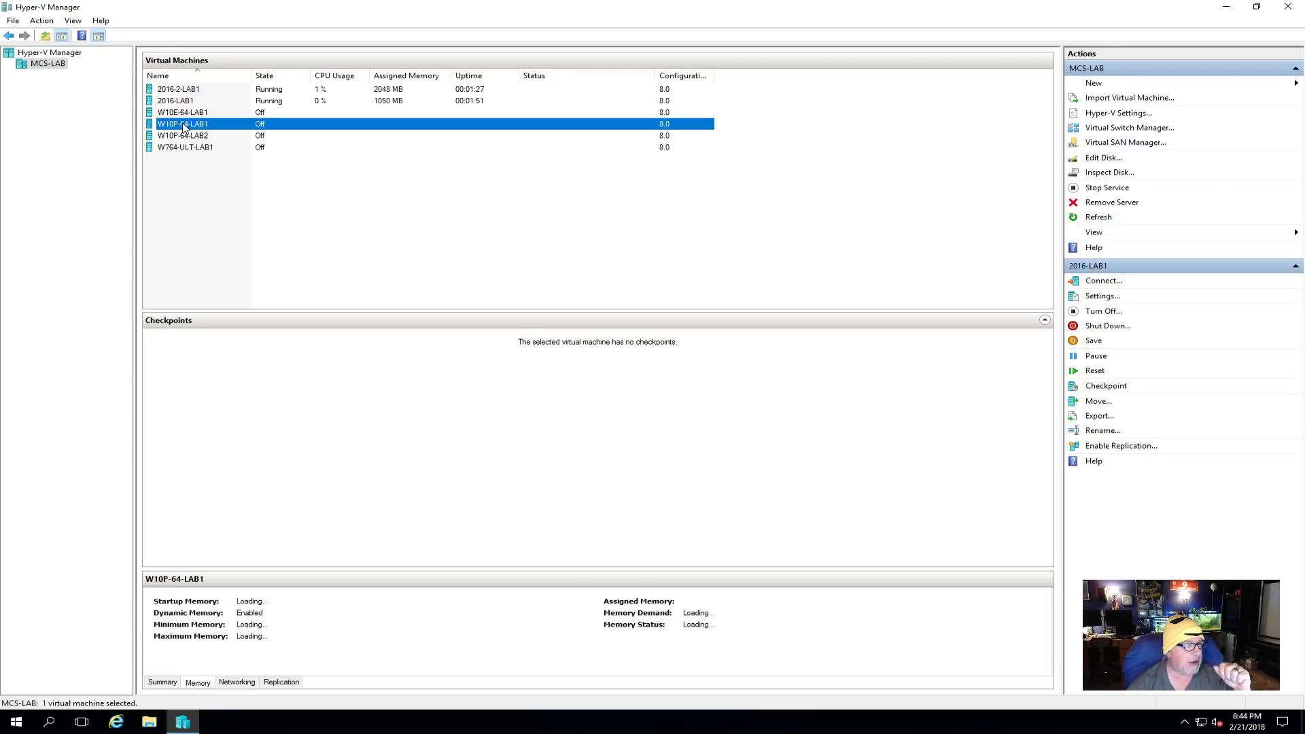
right_click(199, 129)
left_click(225, 155)
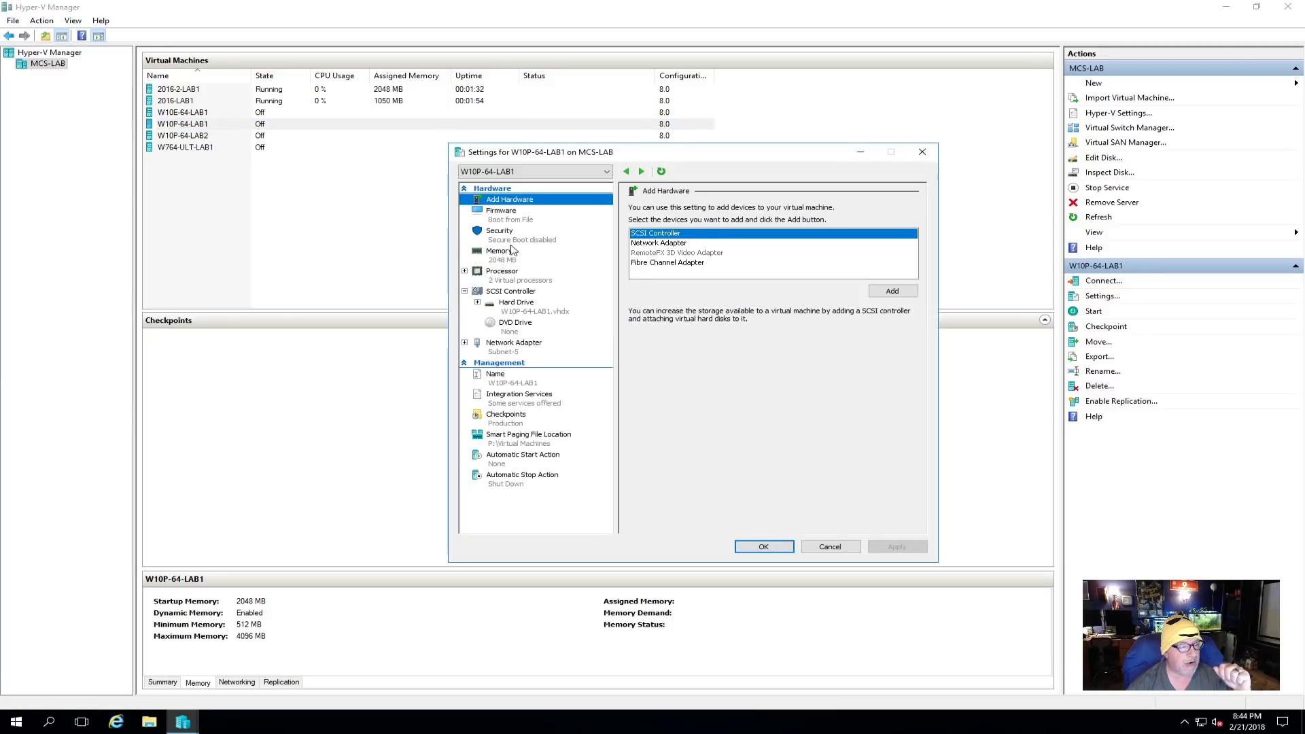
left_click(513, 260)
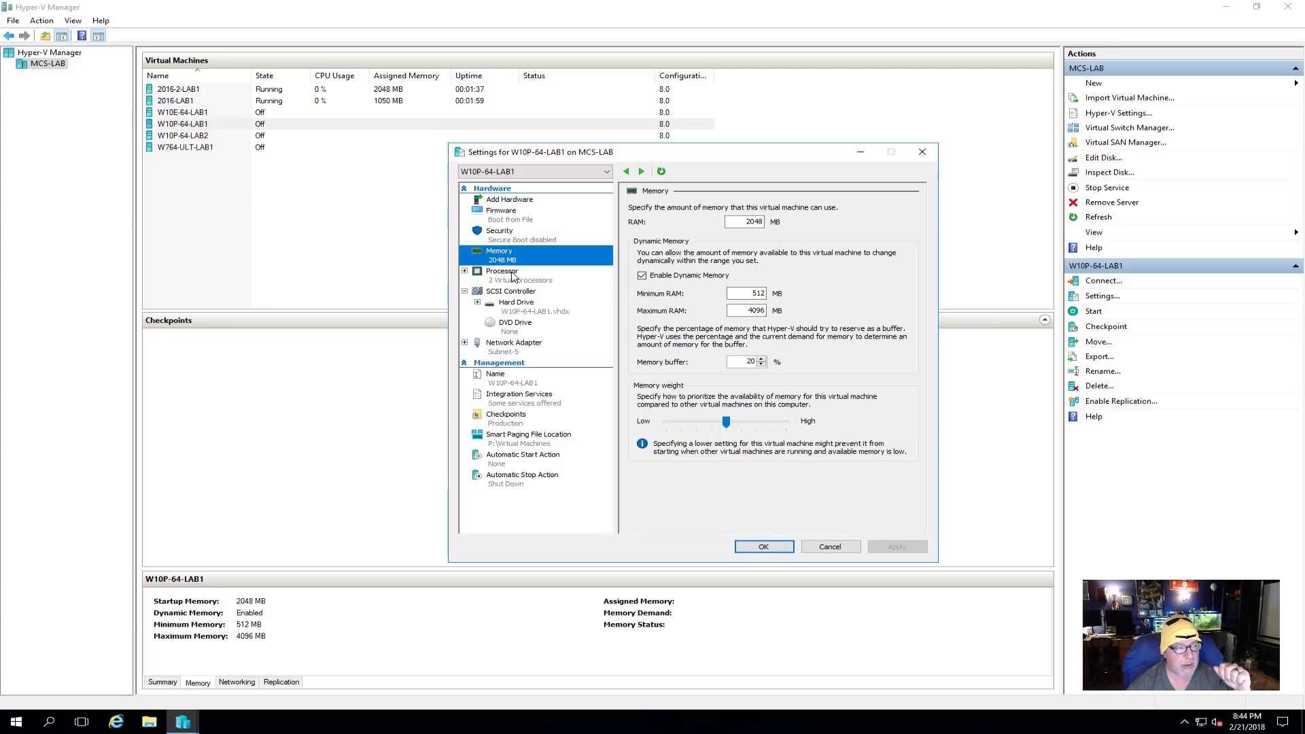
left_click(560, 289)
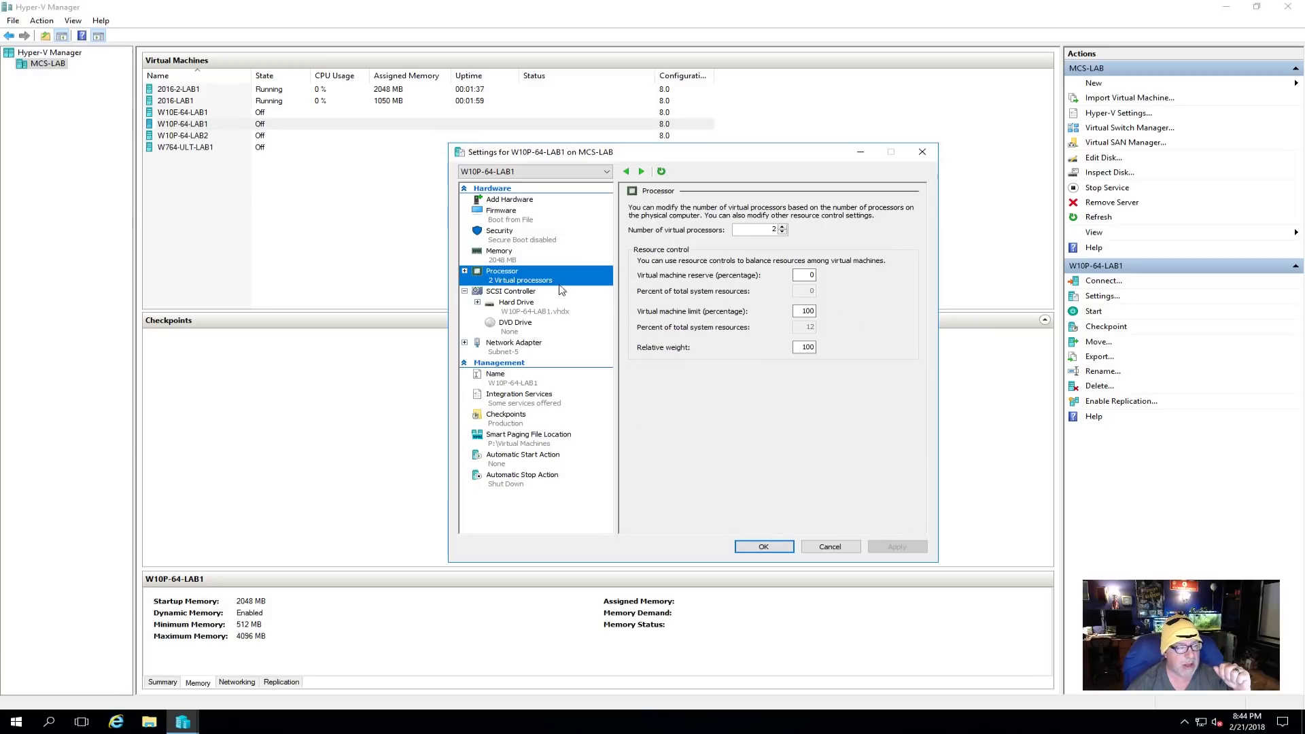
left_click(842, 549)
right_click(209, 127)
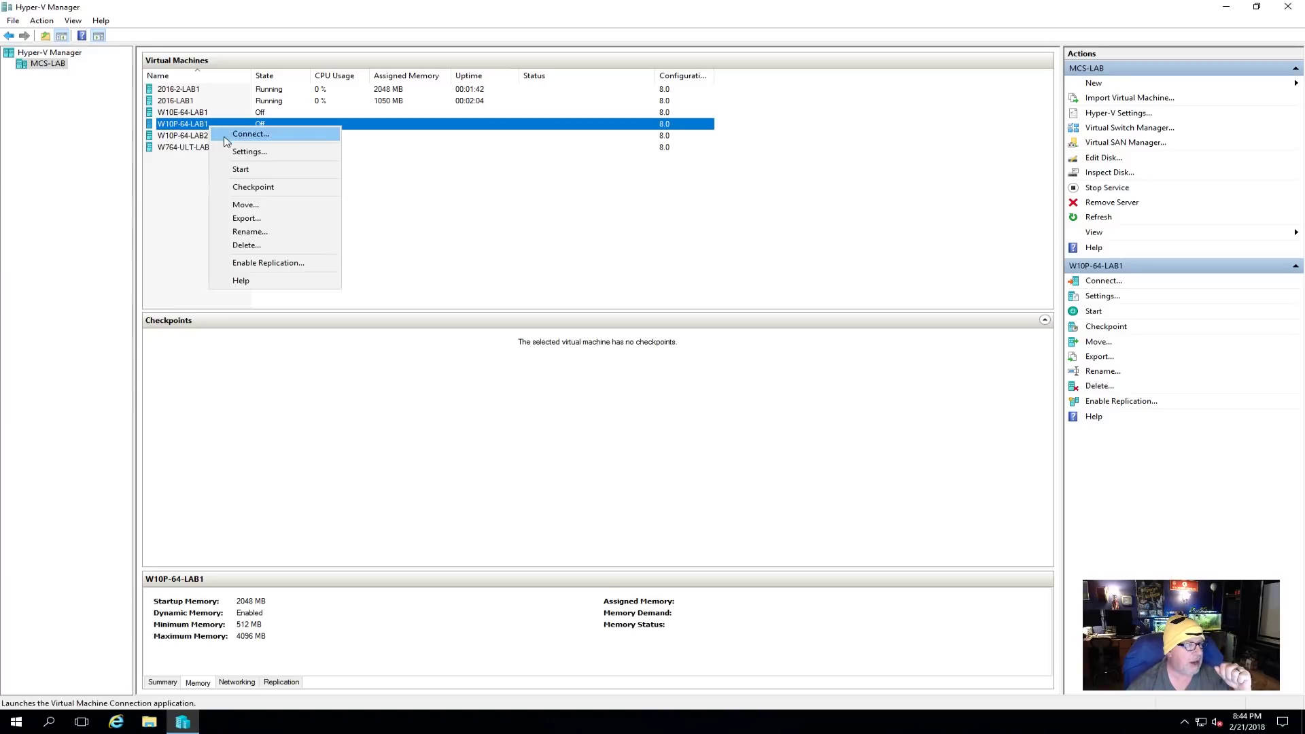
left_click(241, 170)
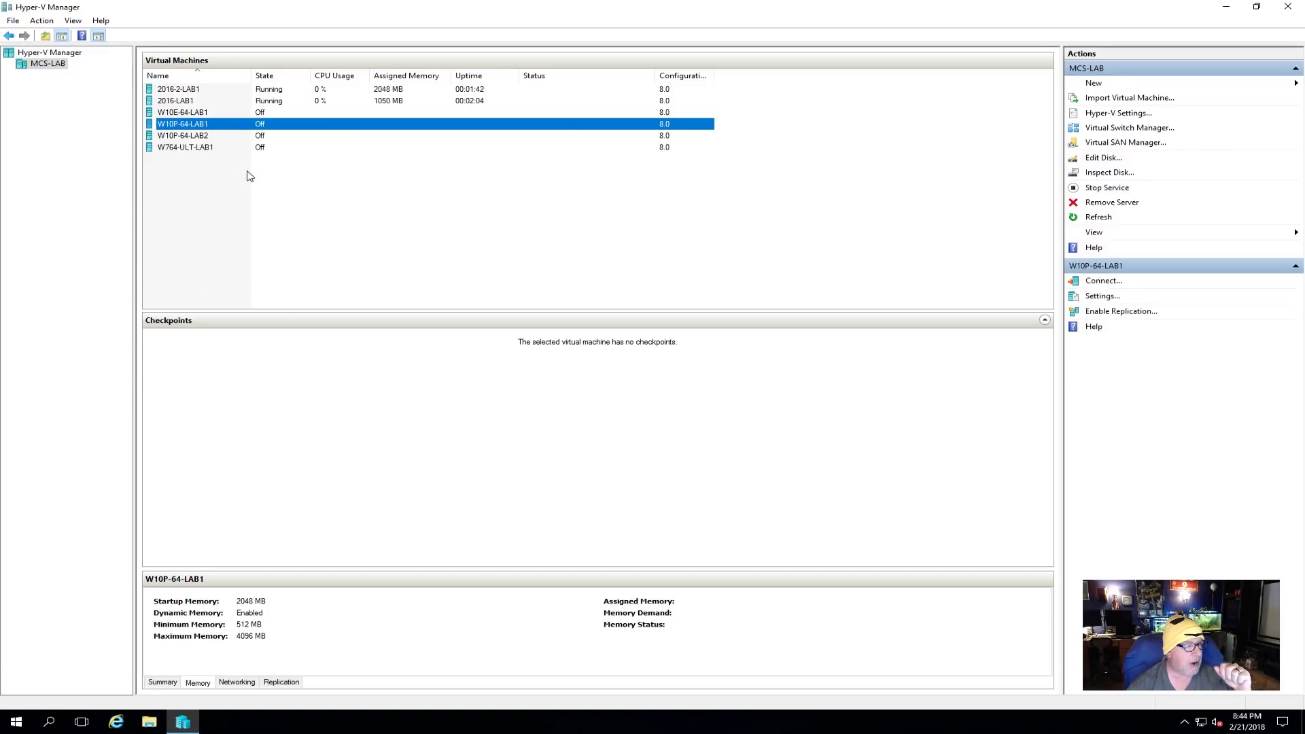
Examine the dynamic memory settings of virtual machine W764-ULT-LAB1
left_click(190, 150)
right_click(190, 150)
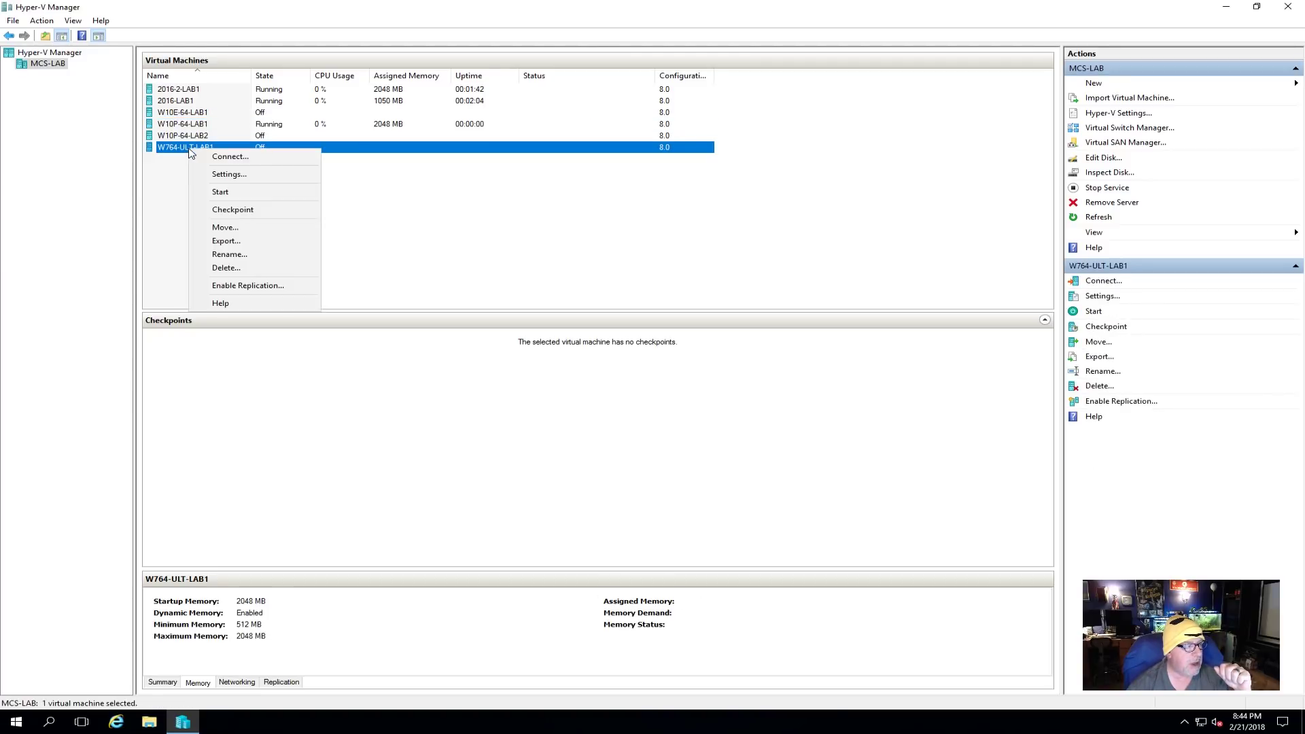
left_click(224, 175)
left_click(503, 256)
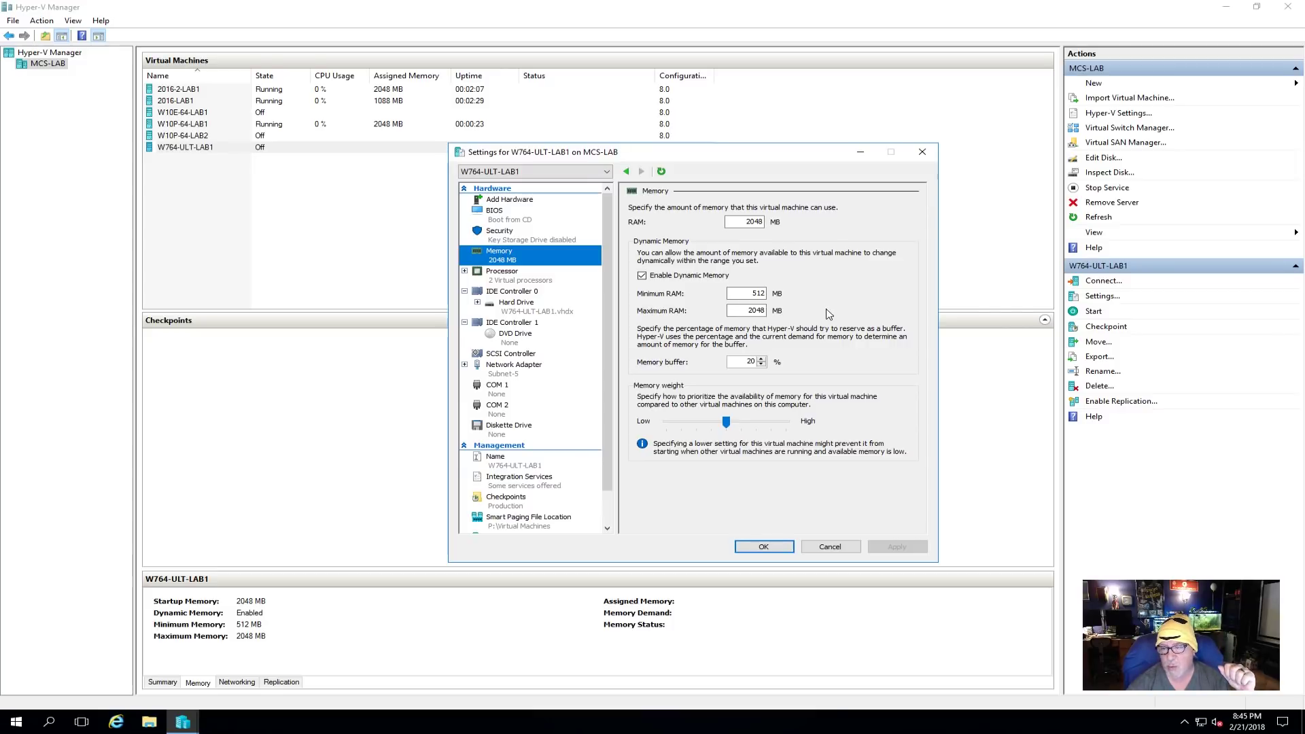
Close the settings of virtual machine W764-ULT-LAB1 and start the machine
left_click(761, 546)
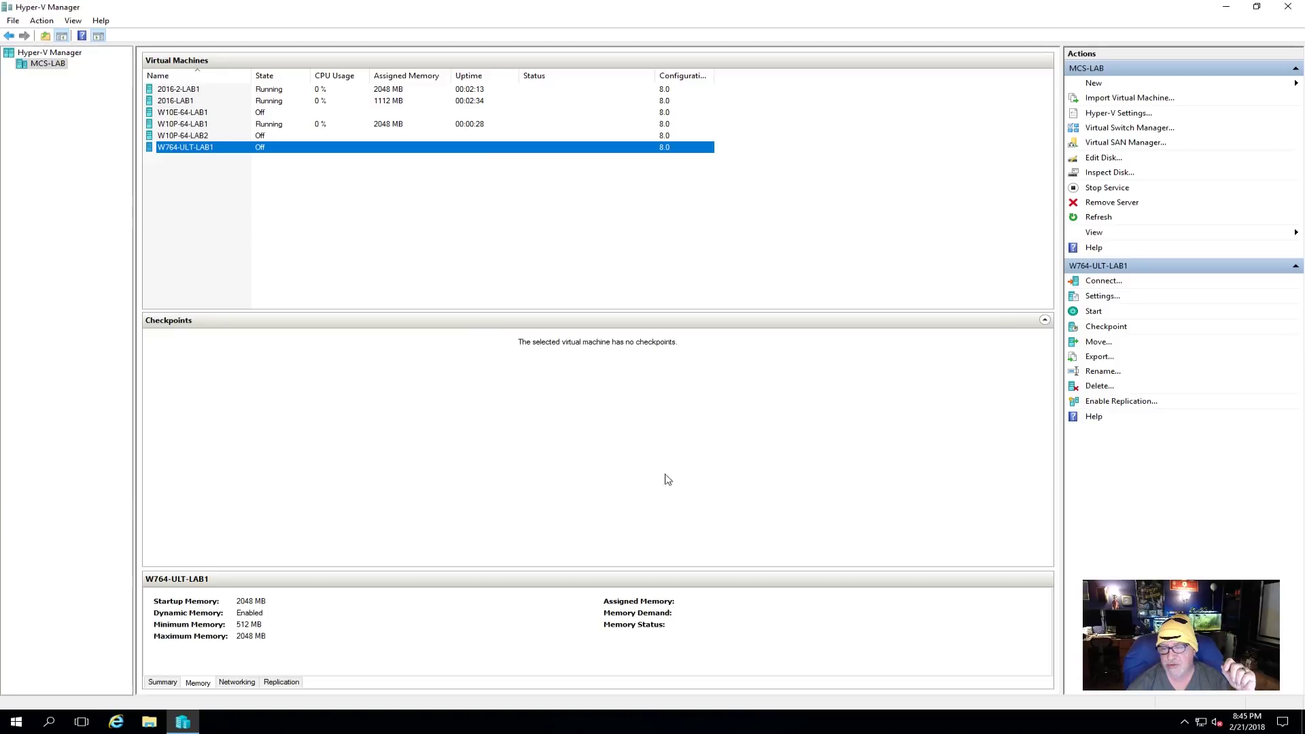
right_click(188, 153)
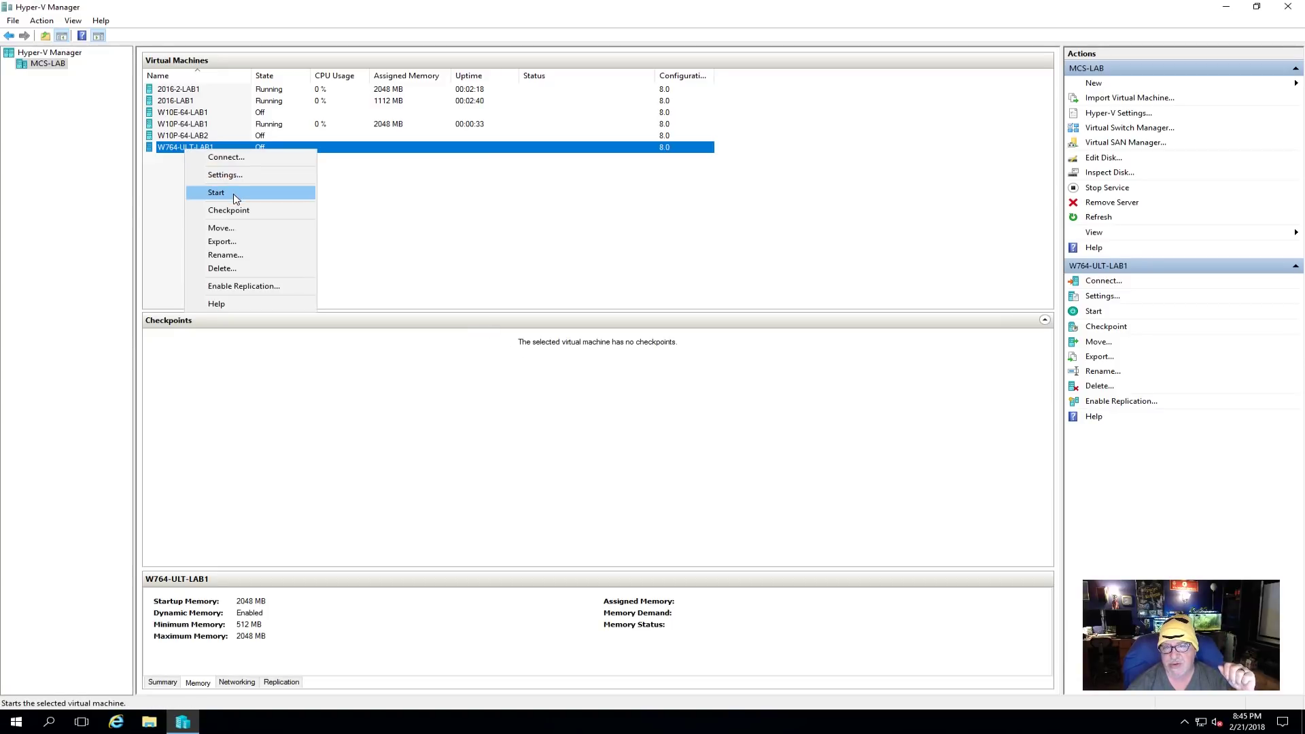
left_click(215, 193)
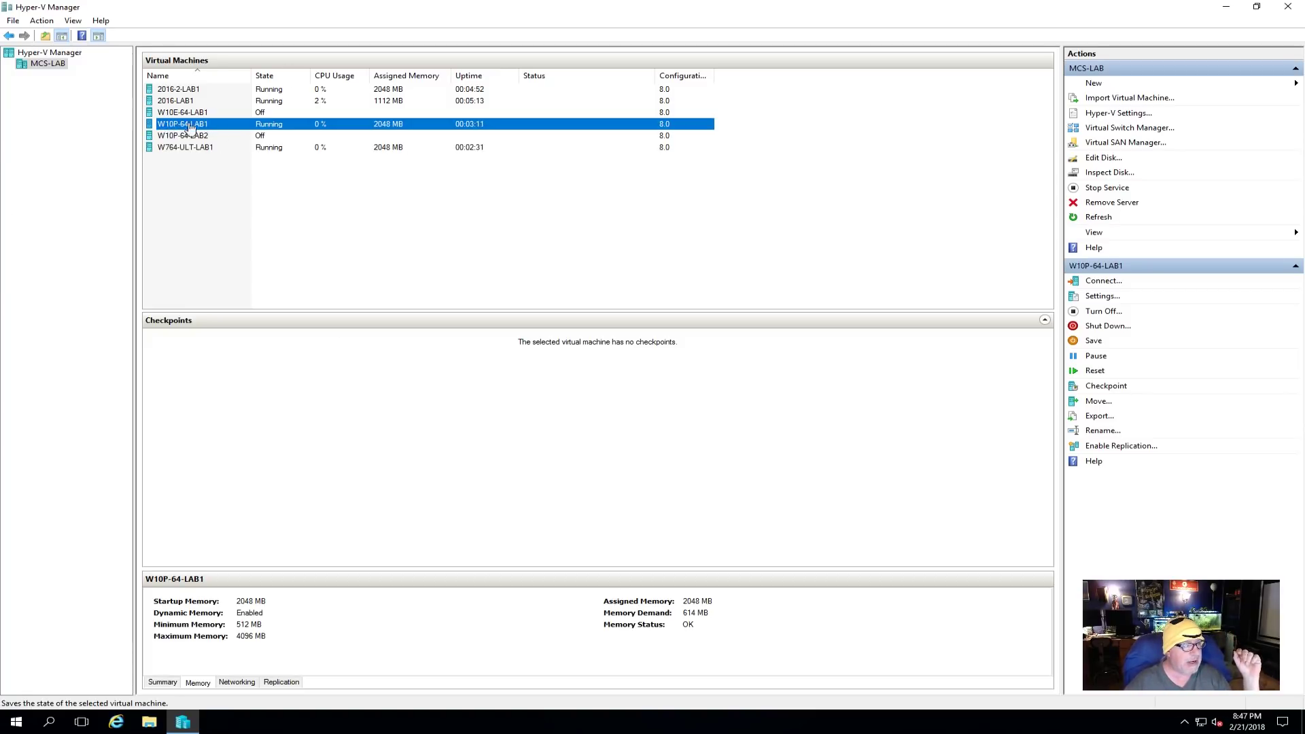
Look up the IP address of W10P-64-LAB1 and connect to 192.168.20.27 through Remote Desktop, entering the account password
left_click(243, 683)
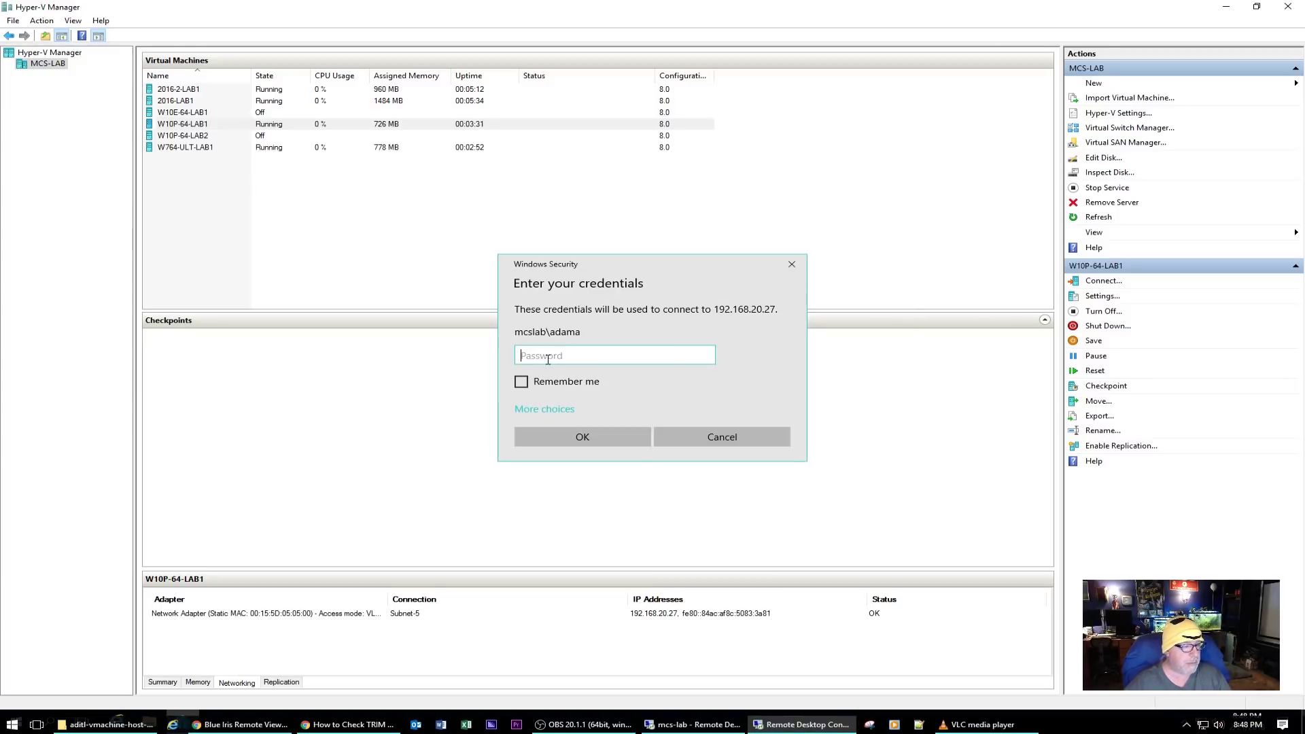
type("•")
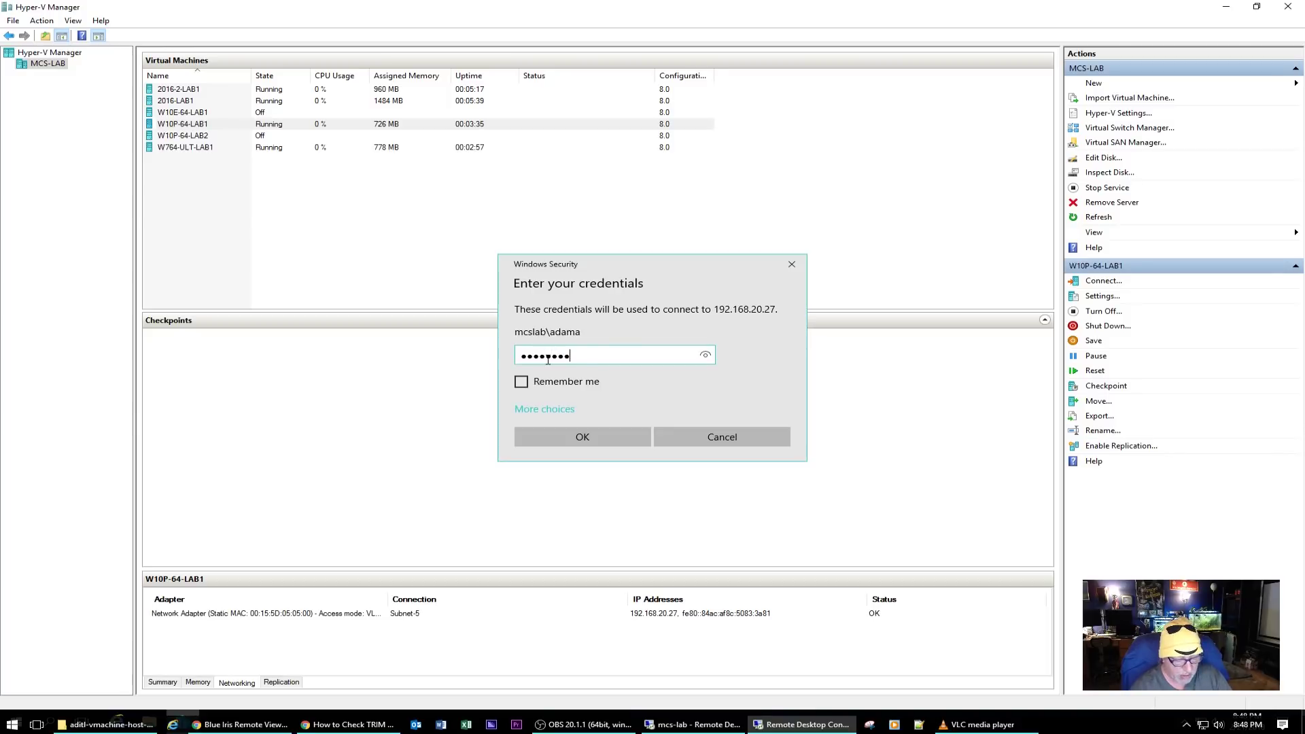
key("Return")
left_click(707, 462)
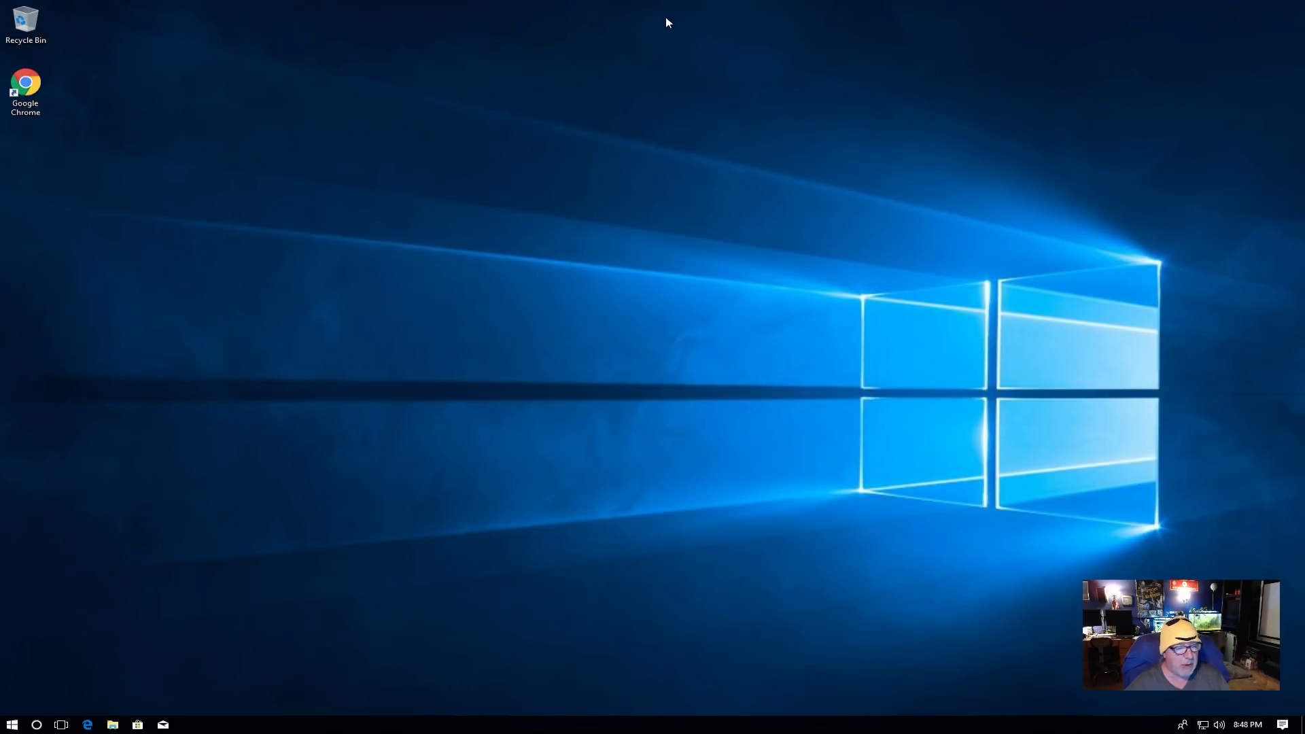
Check the sound volume level of the remote desktop session
left_click(1221, 725)
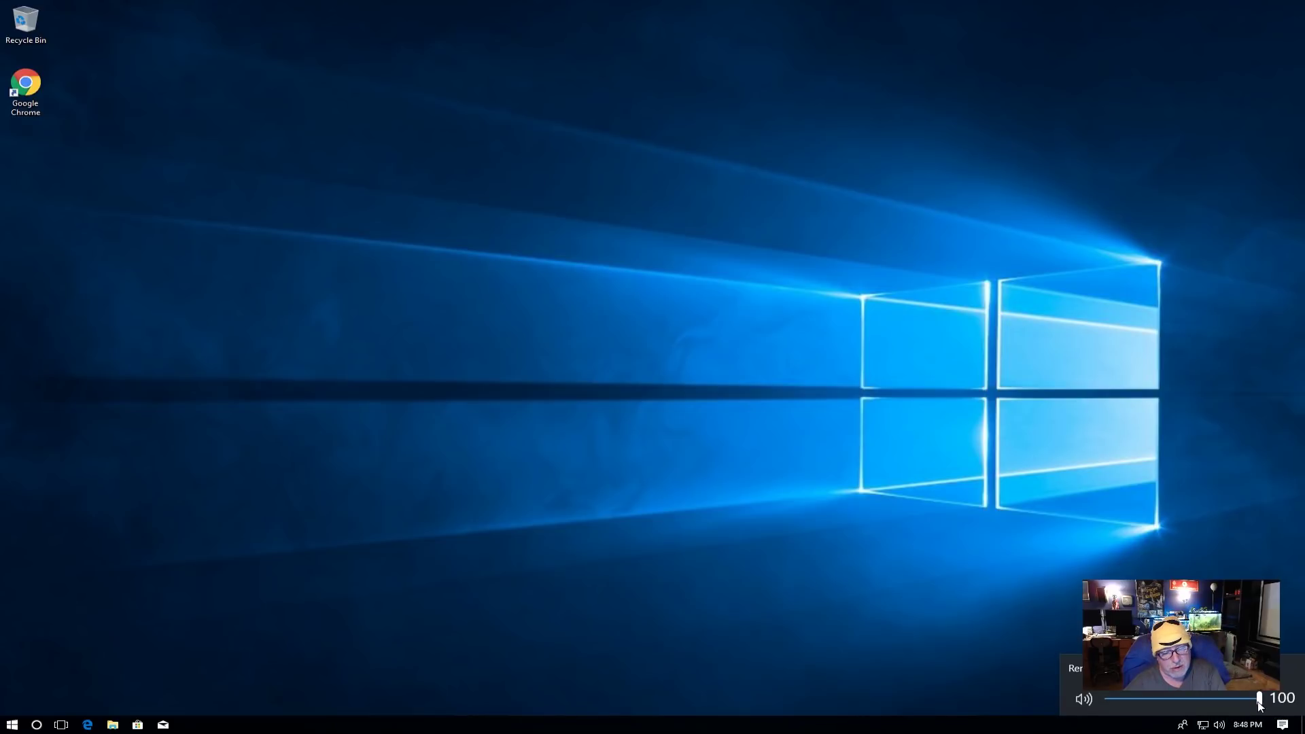
scroll(1258, 706, "down", 3)
left_click_drag(1258, 707, 1263, 706)
left_click(829, 340)
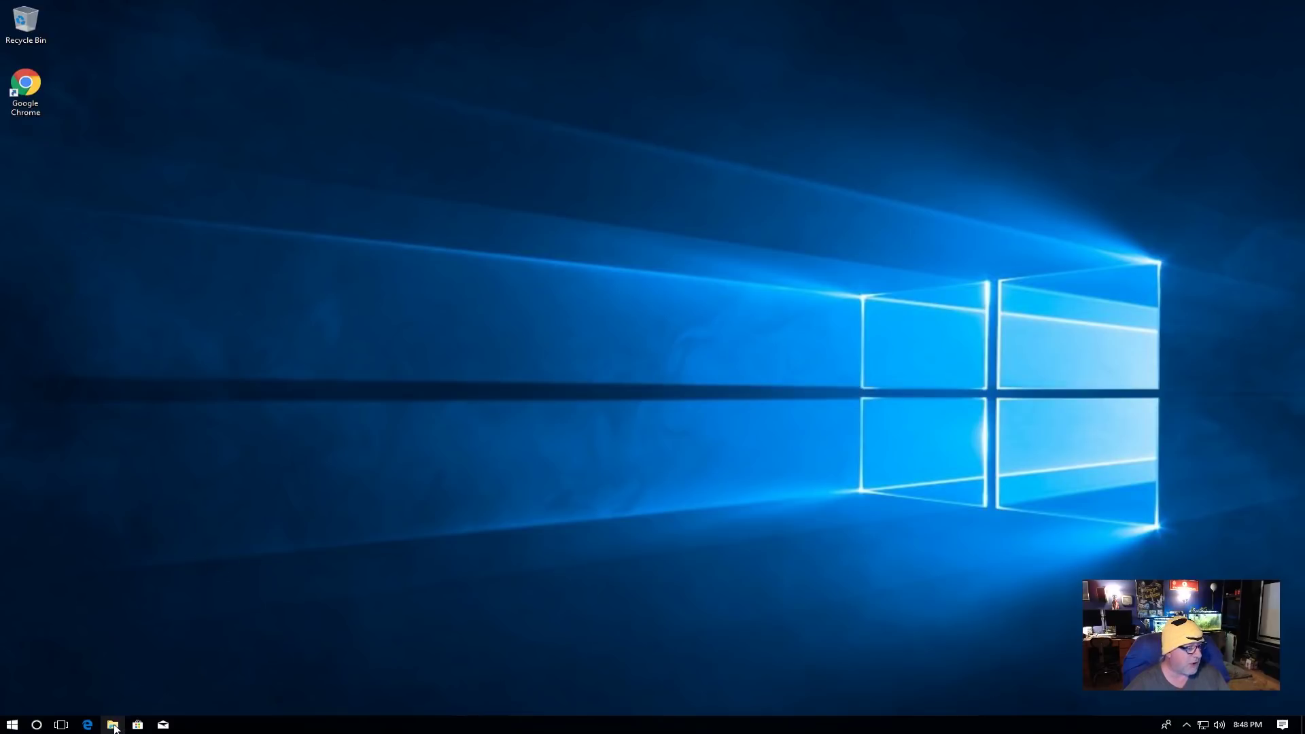
View the contents of Local Disk (C:) in File Explorer on the remote machine, and close the window
key("super+e")
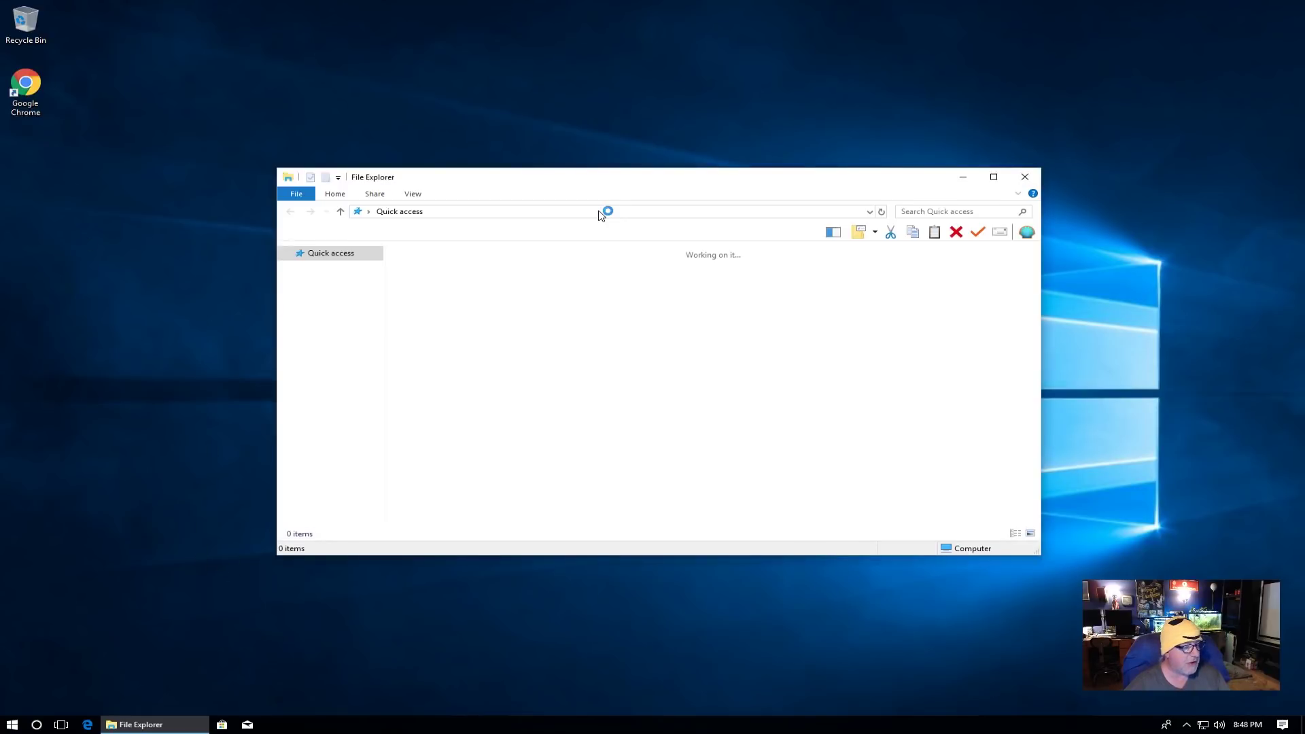
left_click(322, 399)
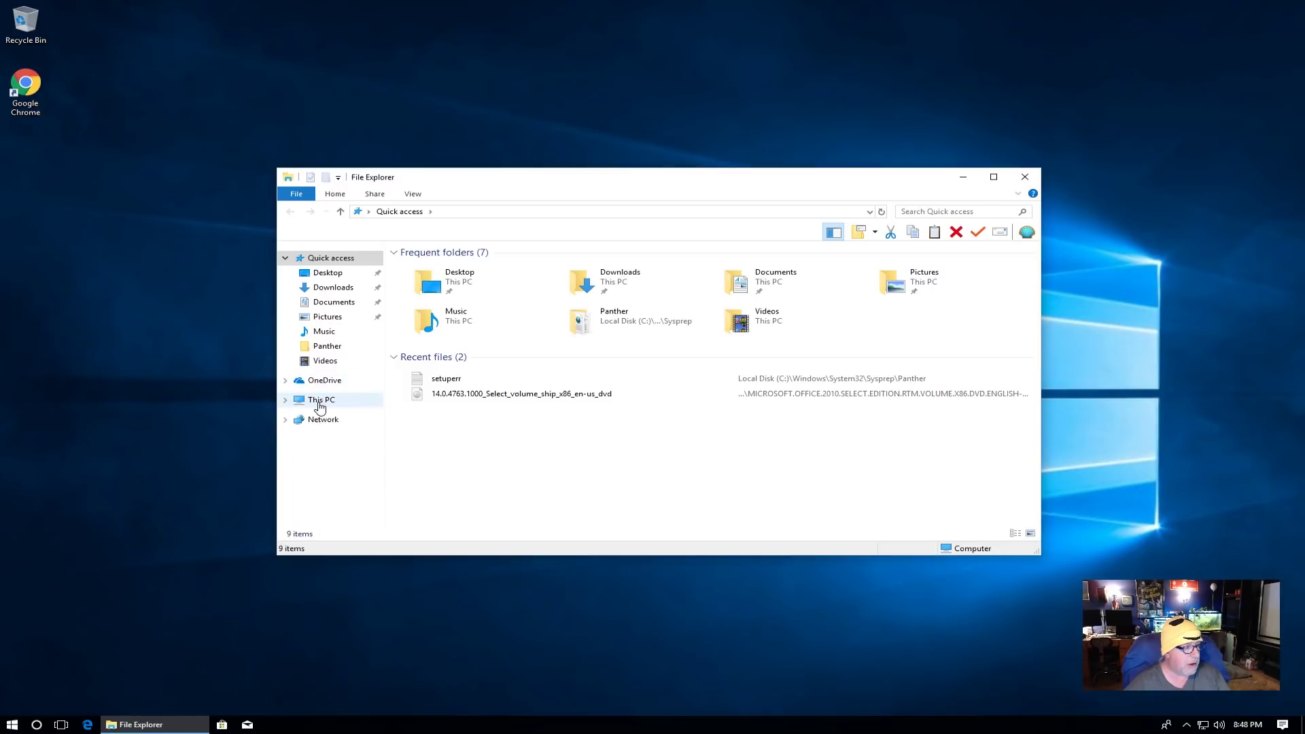
left_click(513, 409)
double_click(513, 409)
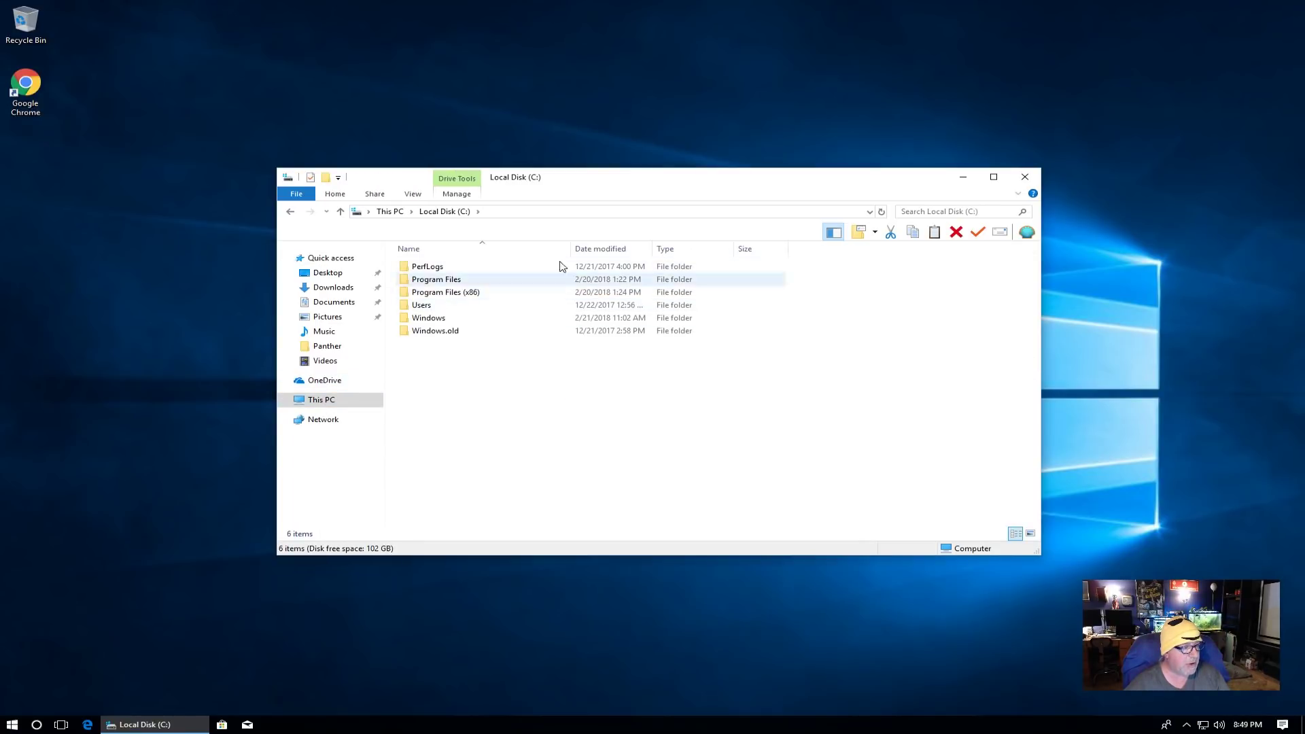
left_click(1025, 177)
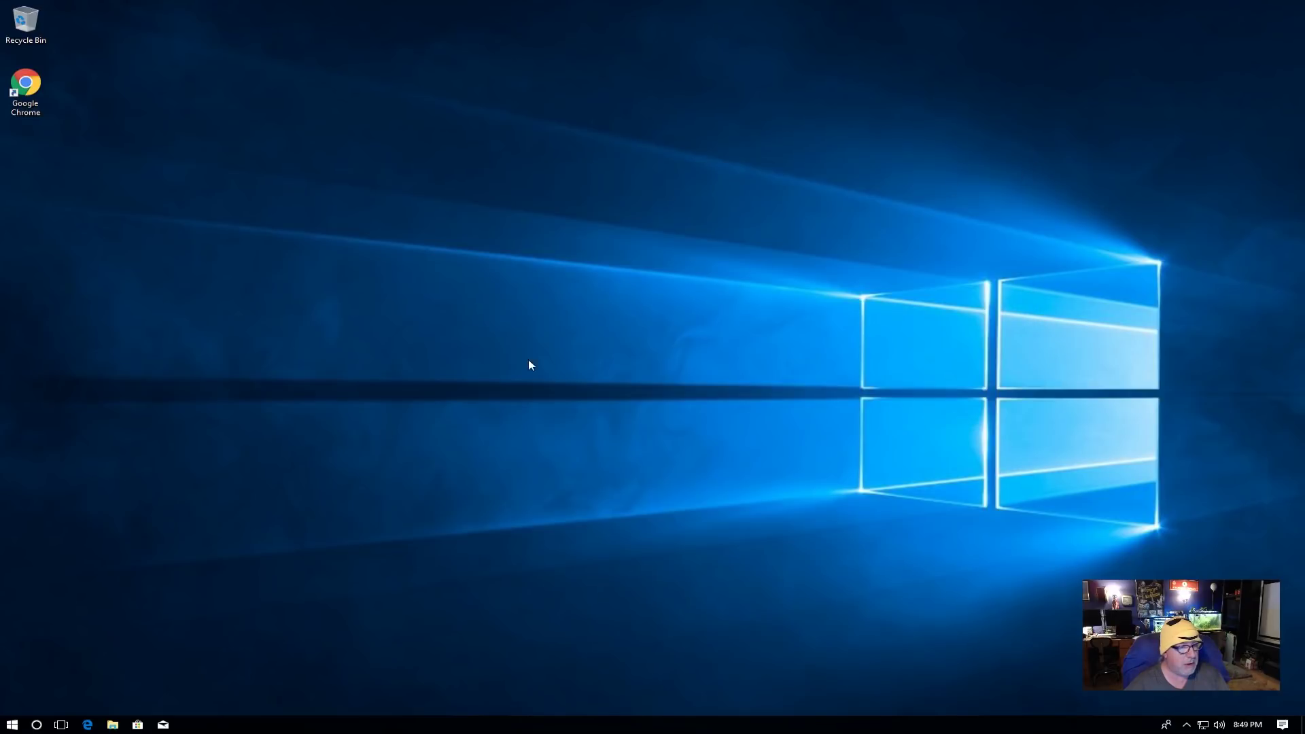
Launch Microsoft Excel 2010 on the remote machine
left_click(13, 724)
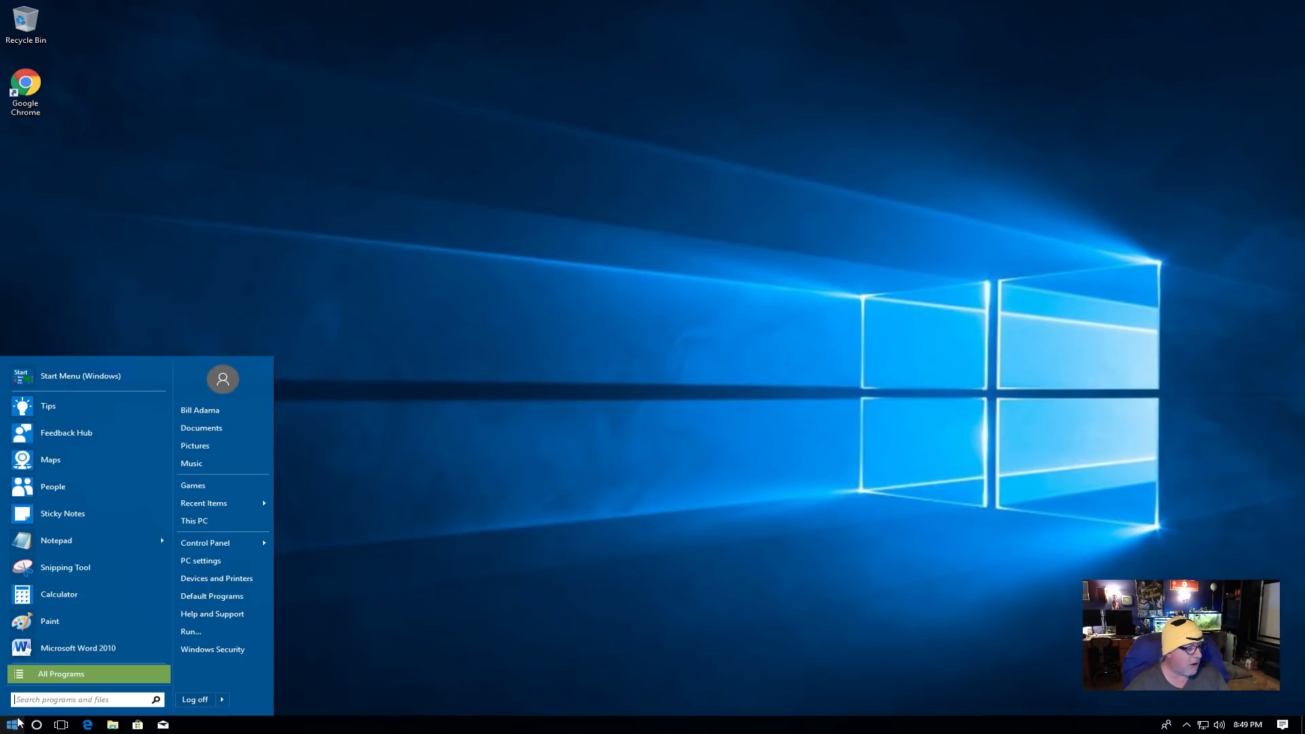
left_click(49, 673)
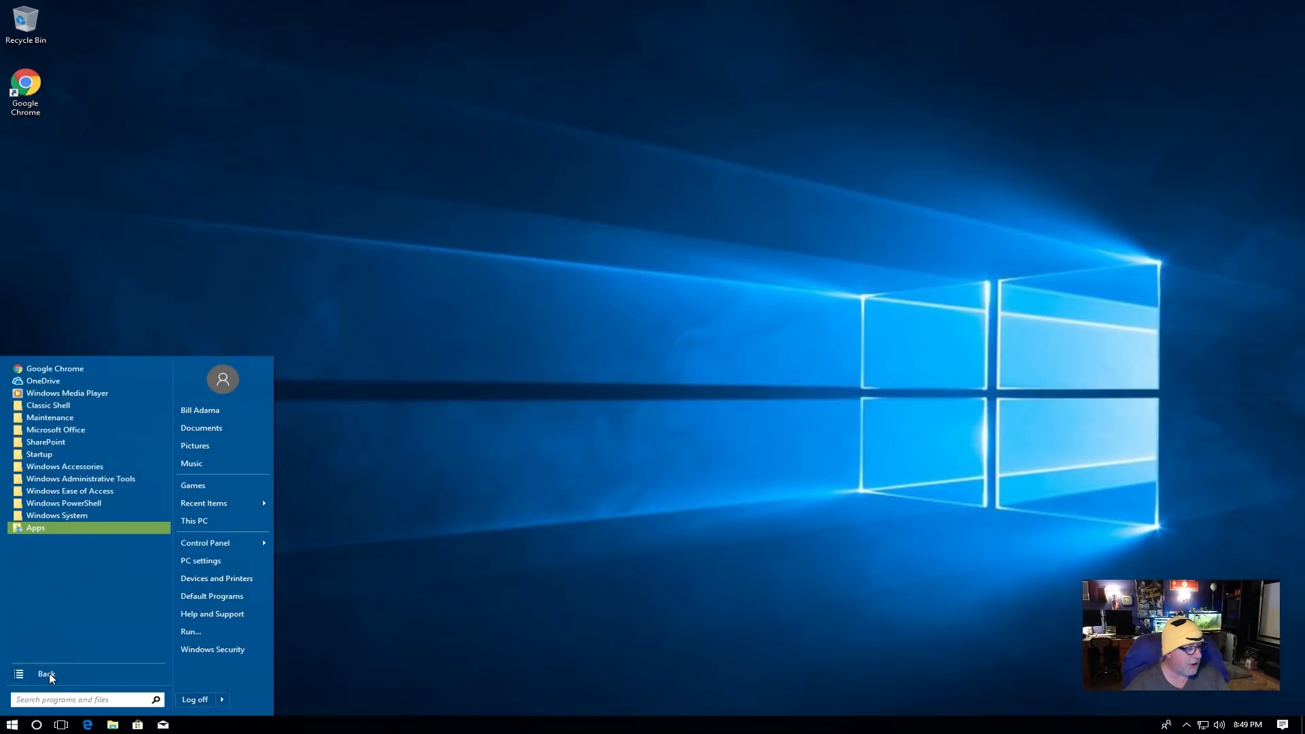
left_click(75, 431)
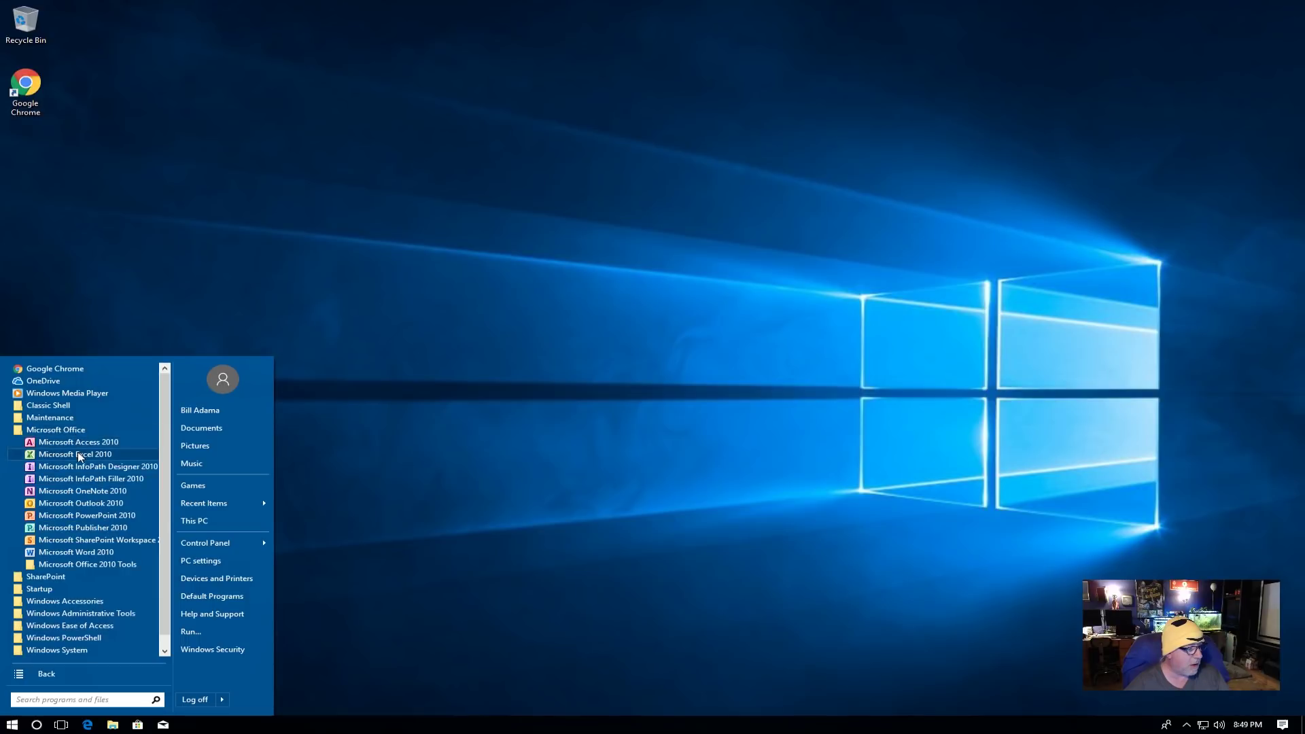
left_click(79, 455)
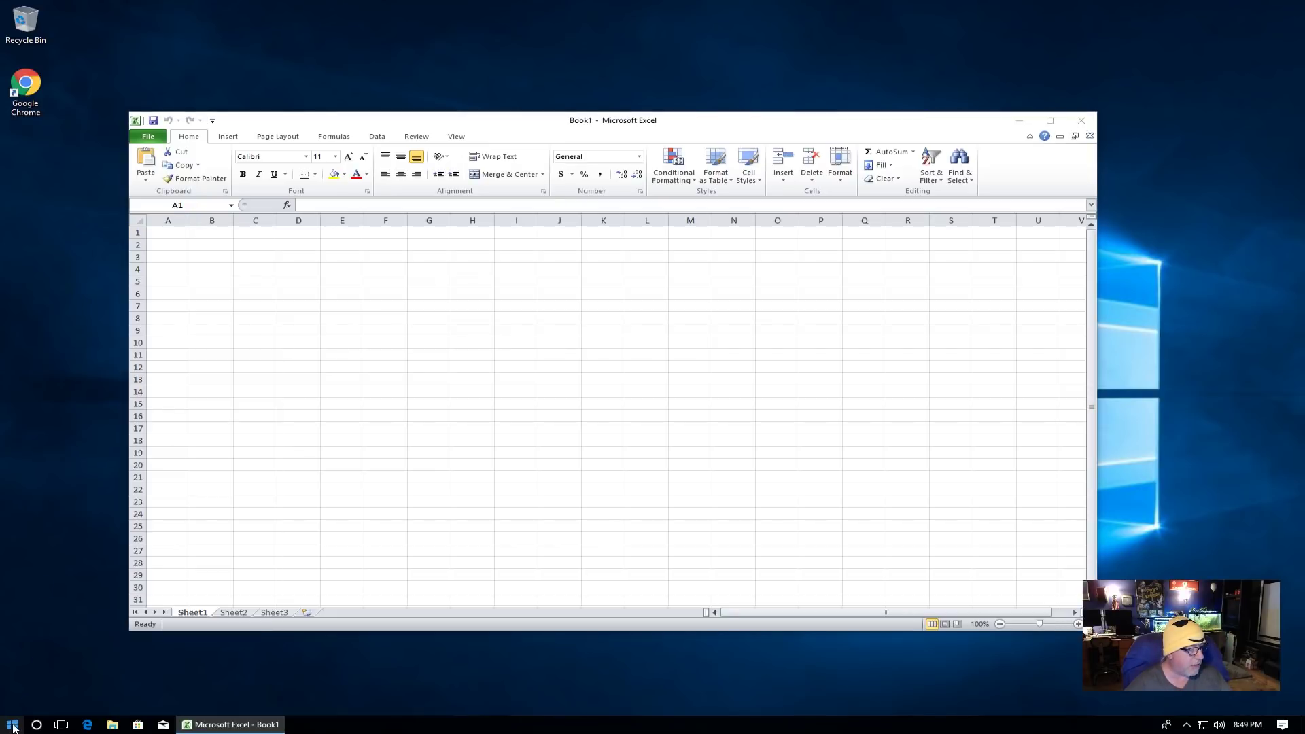
Launch Microsoft PowerPoint 2010 while keeping Excel open
left_click(13, 725)
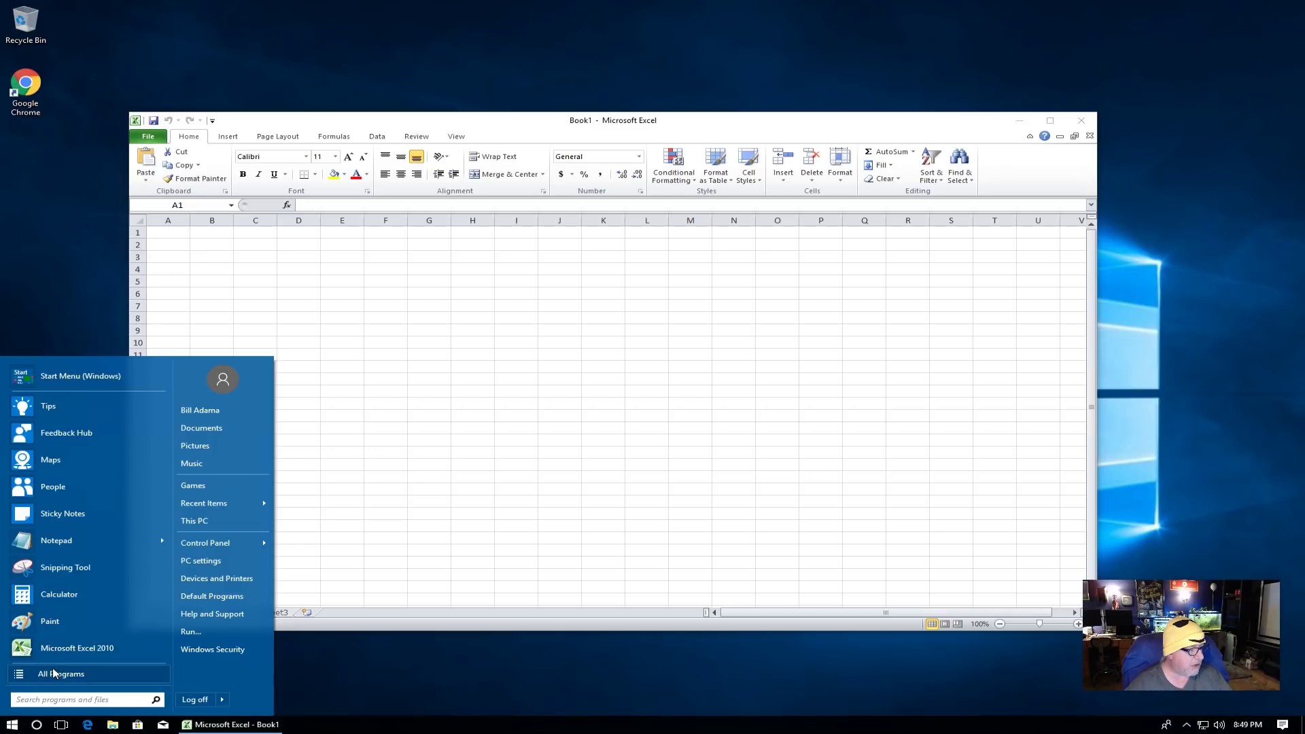
left_click(52, 670)
left_click(53, 429)
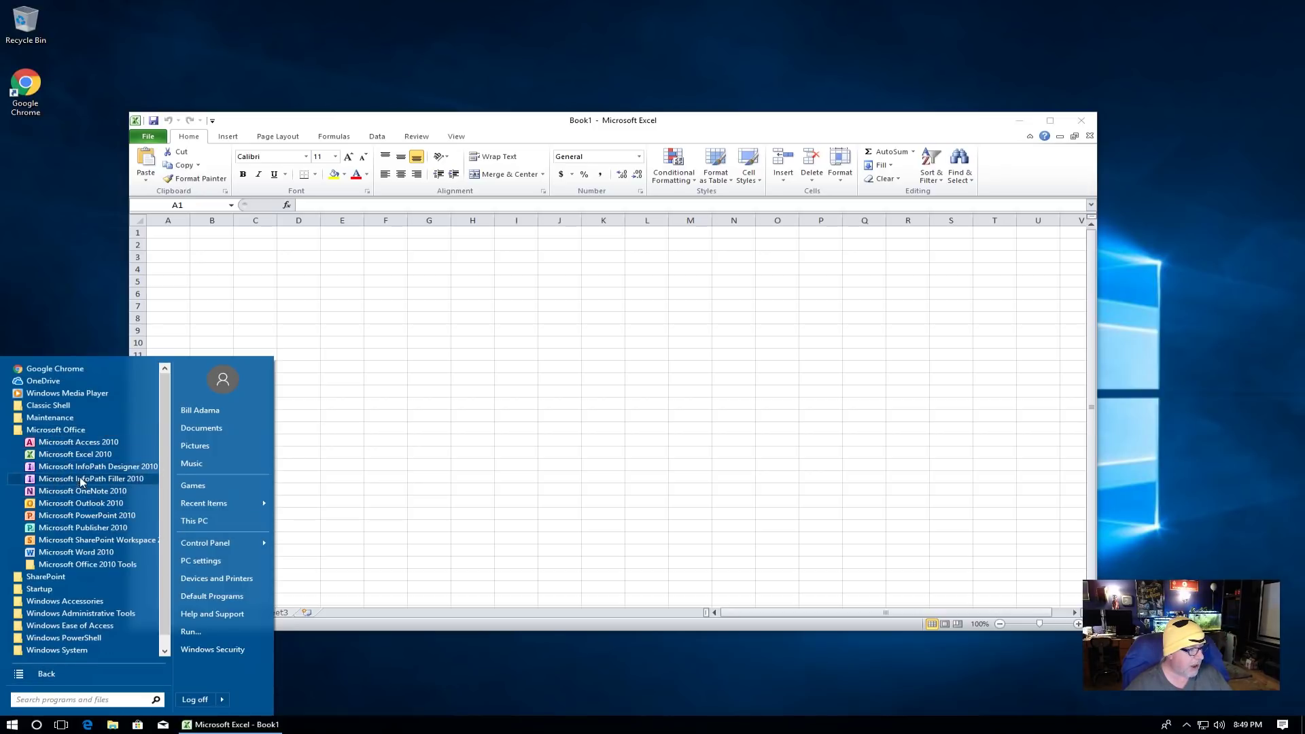
left_click(71, 515)
Launch Microsoft Publisher 2010 alongside the Excel and PowerPoint windows
left_click(13, 726)
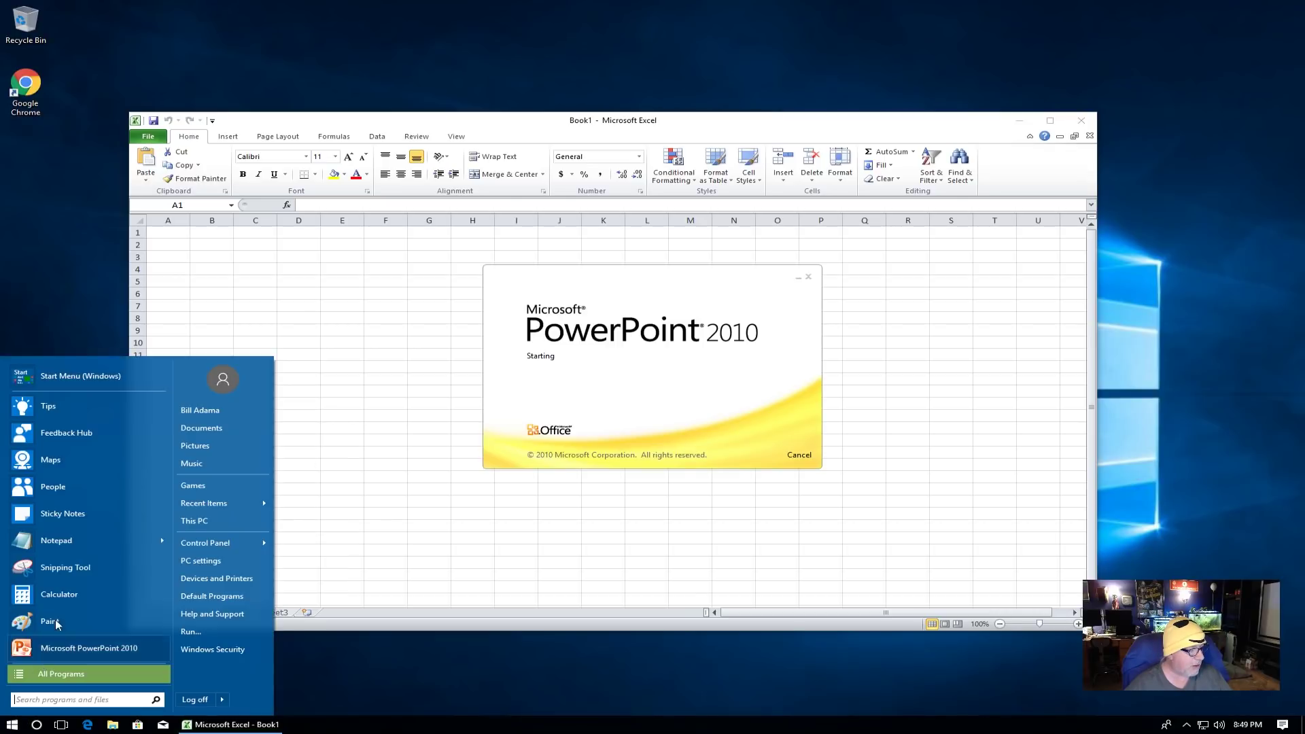
left_click(81, 676)
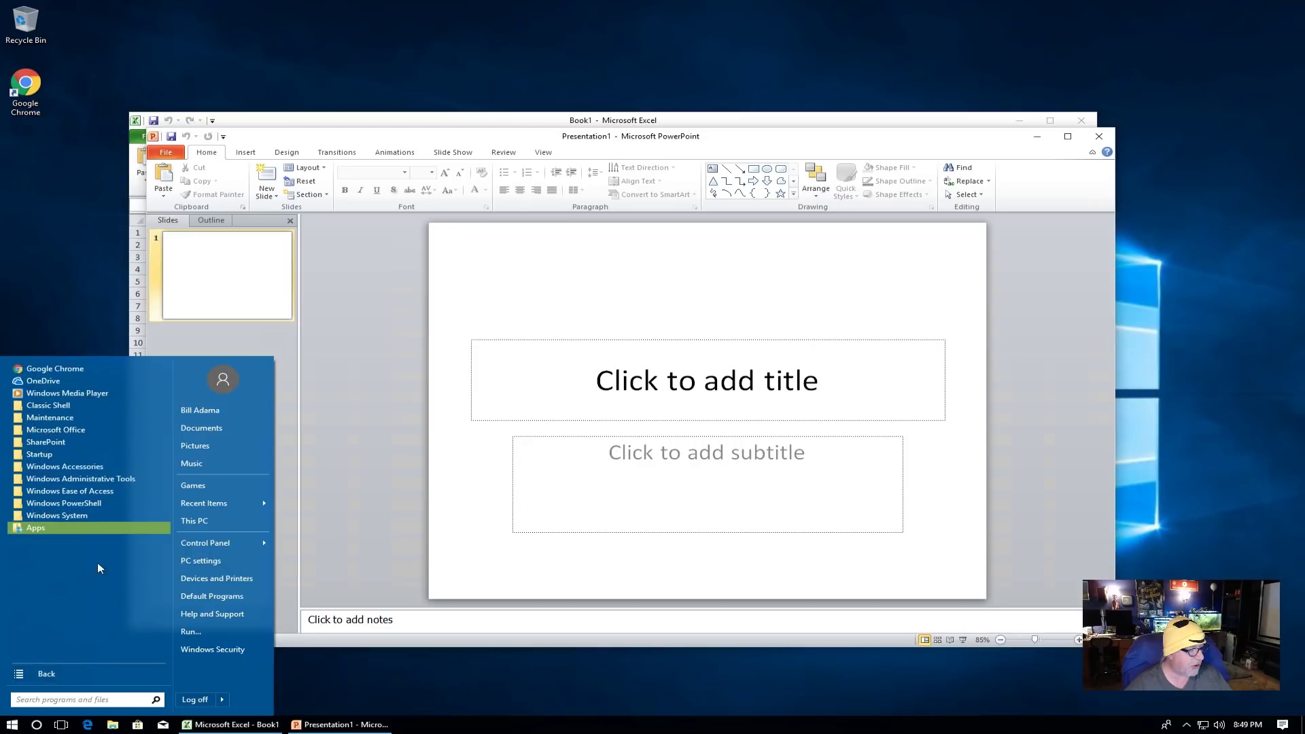
left_click(79, 431)
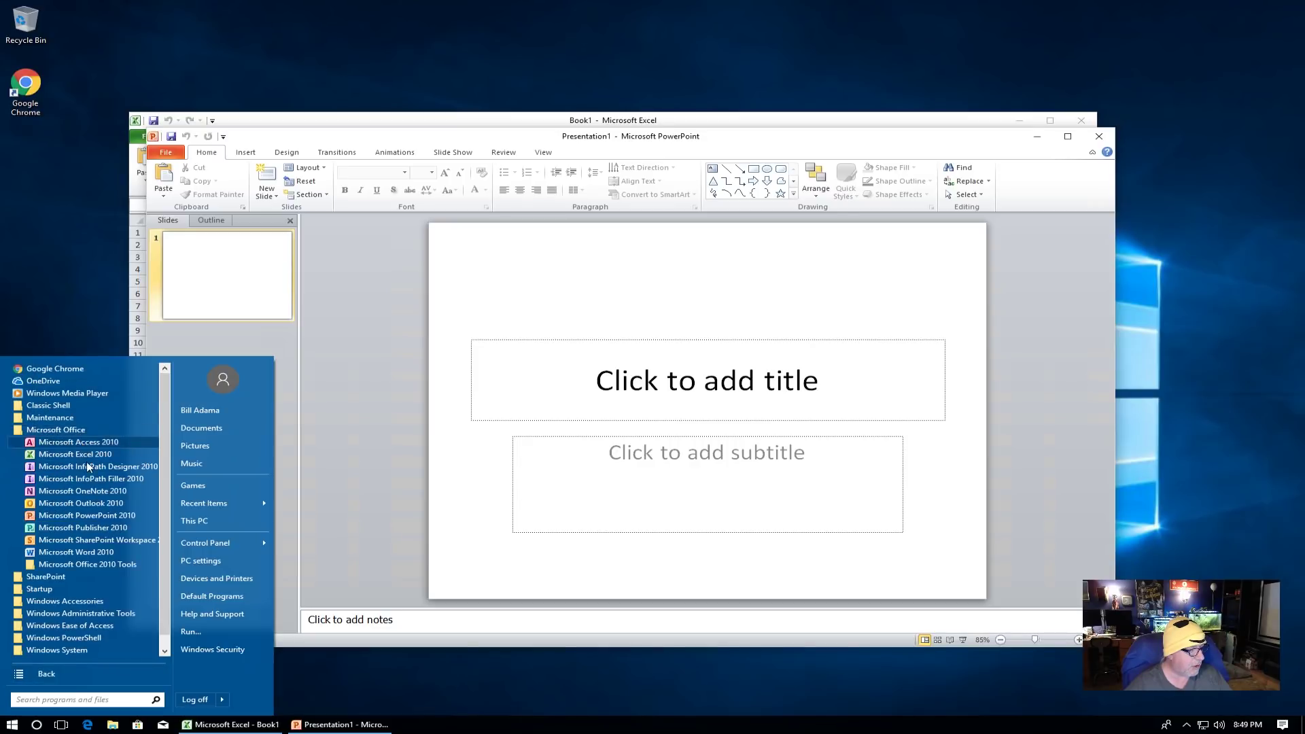
left_click(82, 527)
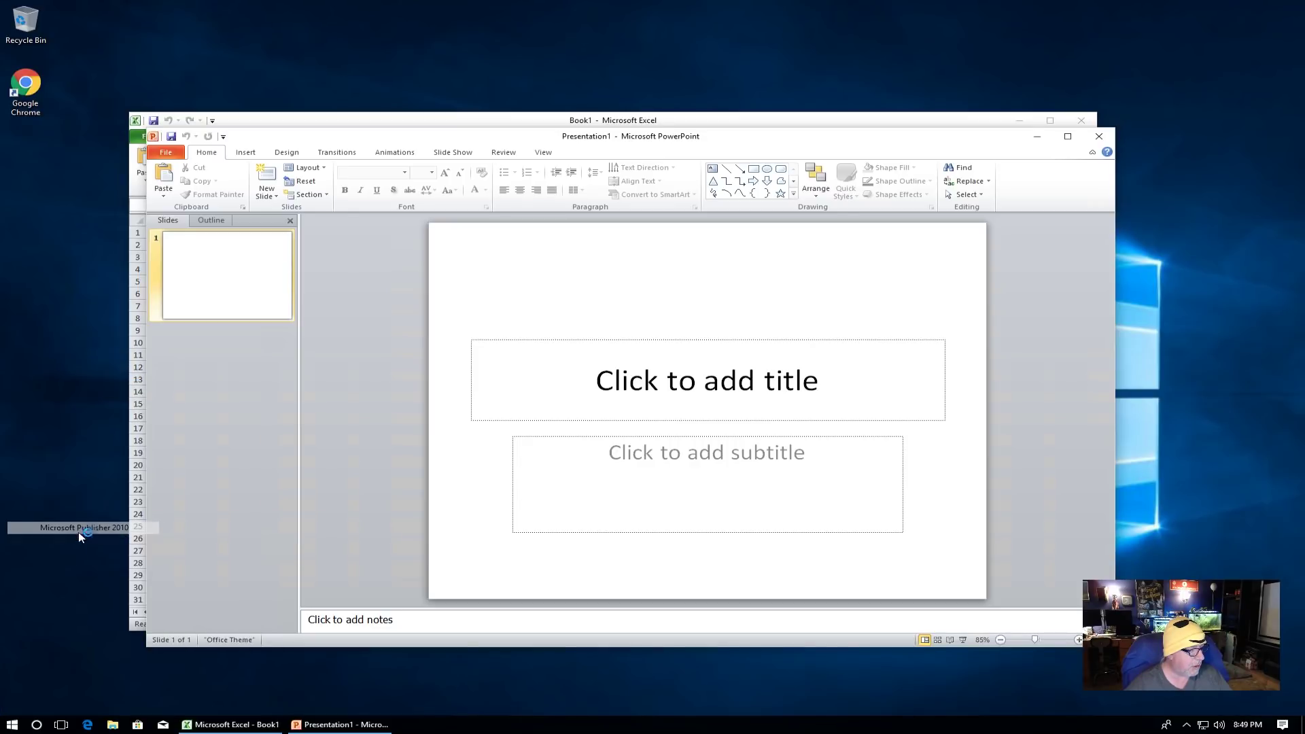
Launch Microsoft Word 2010 and maximize its window
left_click(13, 725)
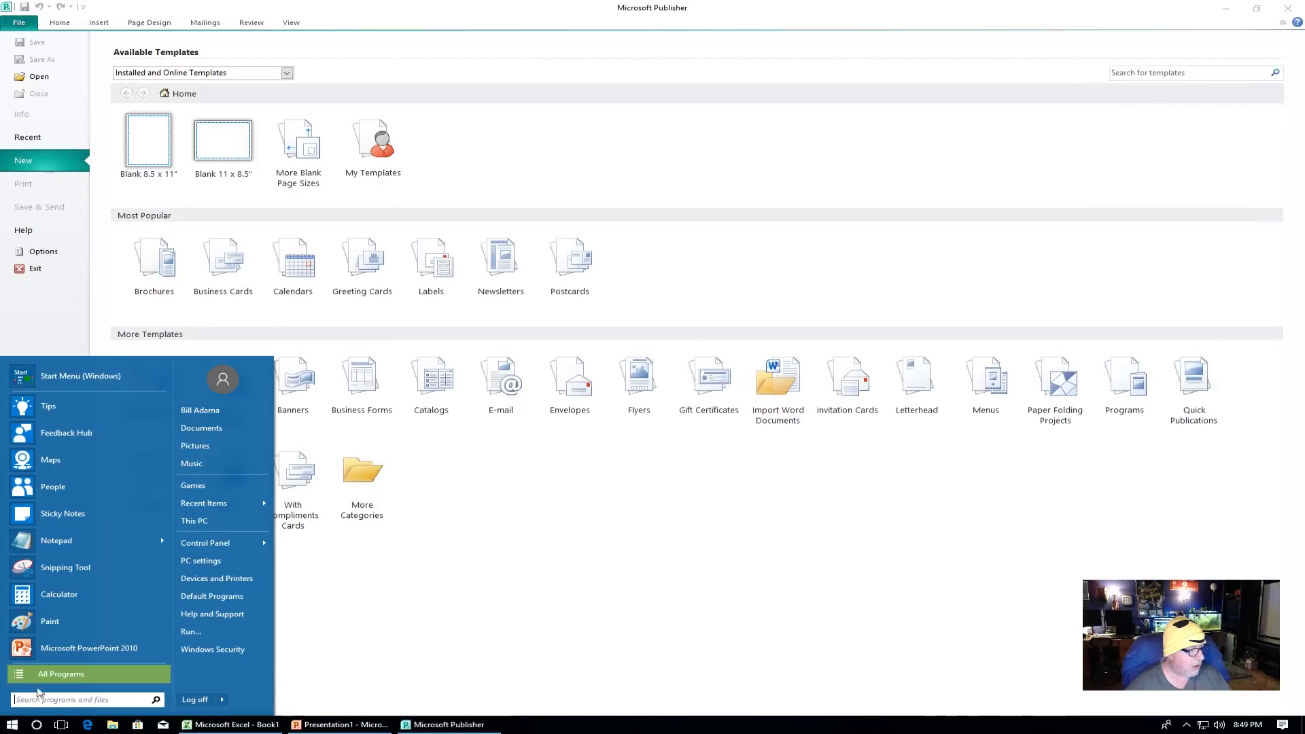
left_click(63, 673)
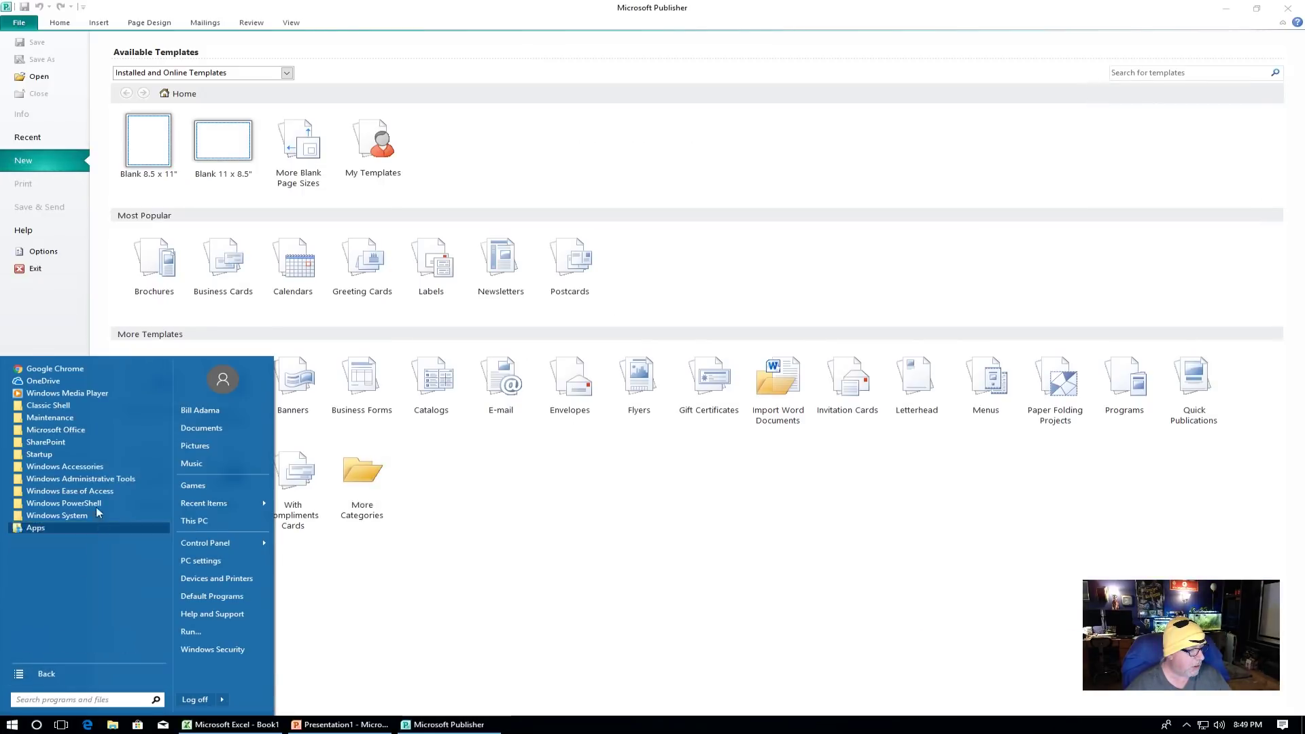
left_click(64, 431)
left_click(67, 553)
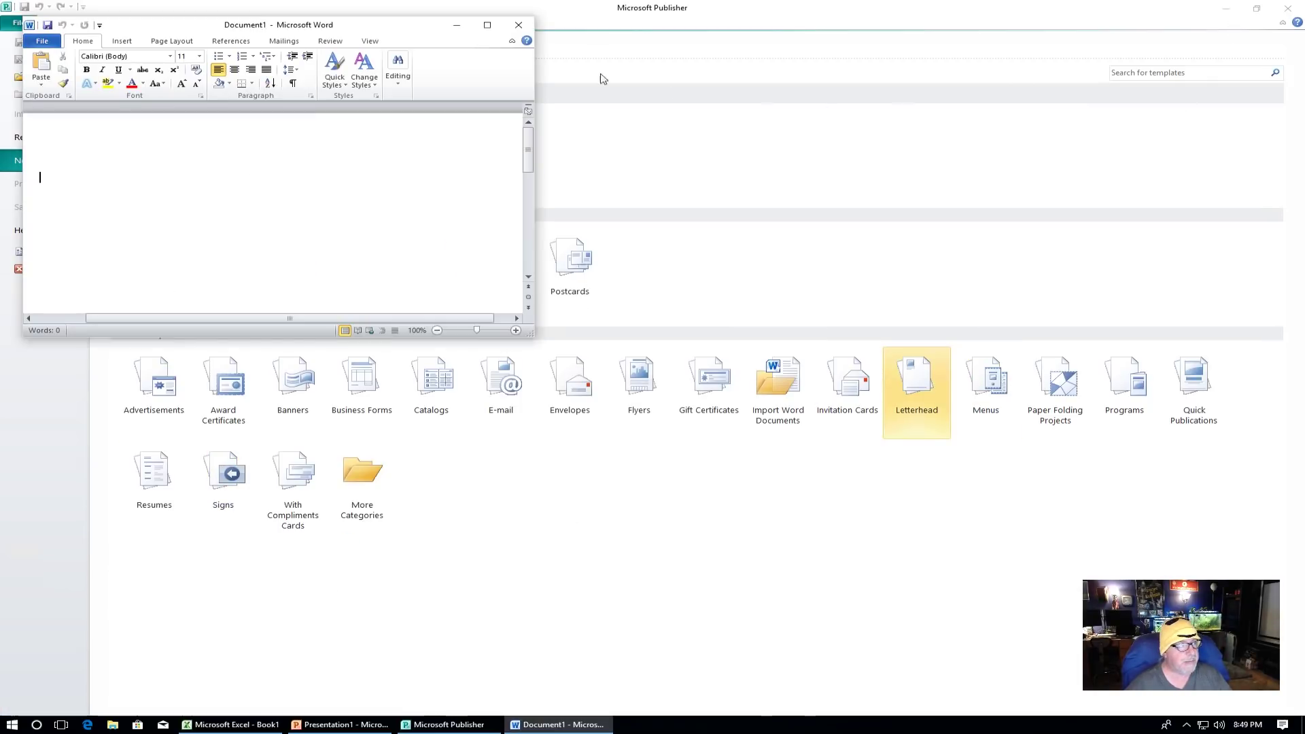
left_click(486, 25)
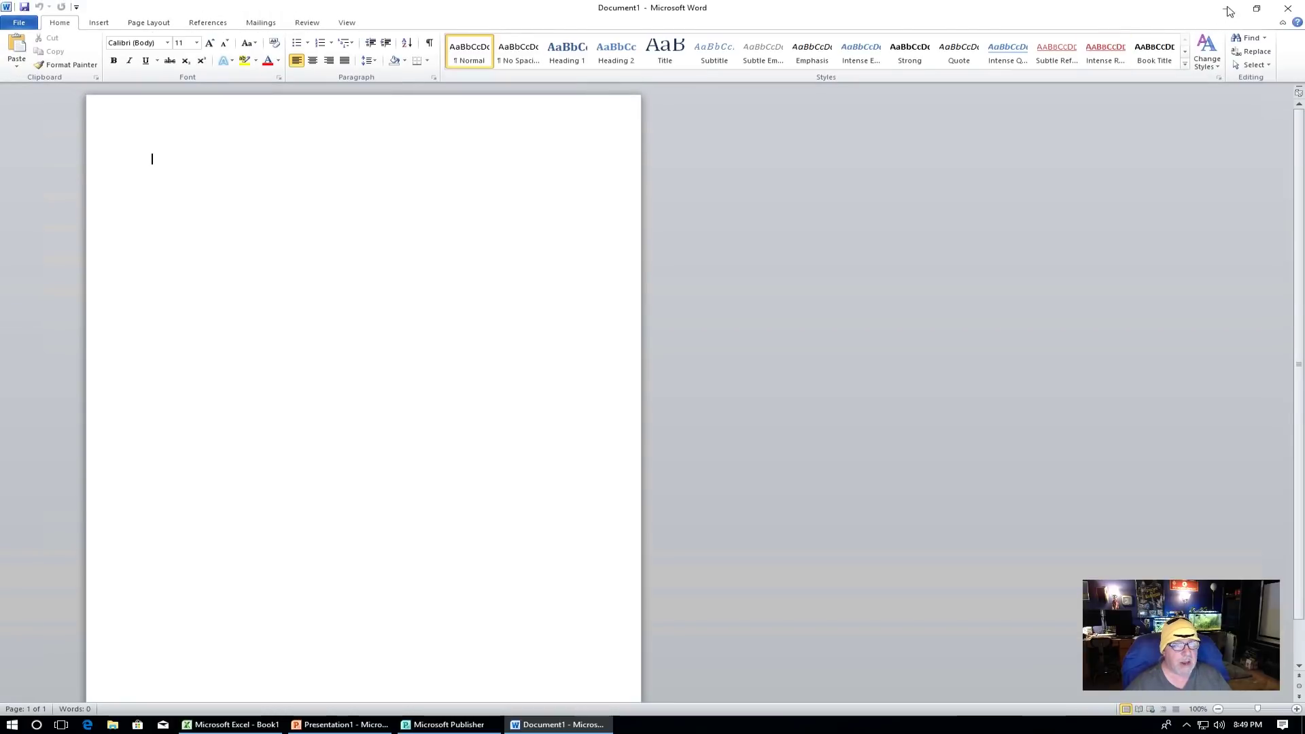
Minimize the Word, Publisher, PowerPoint and Excel windows to reveal the remote desktop
left_click(1226, 9)
left_click(1226, 8)
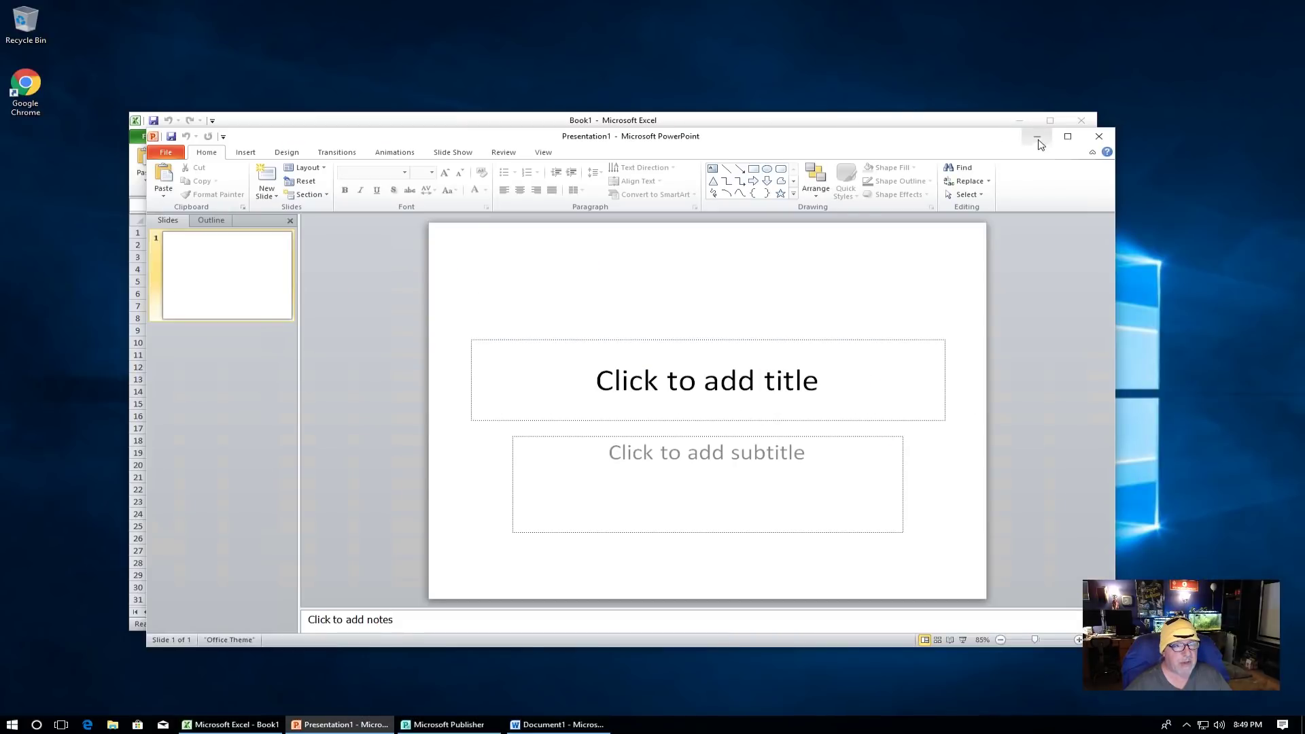
left_click(1036, 135)
left_click(1019, 120)
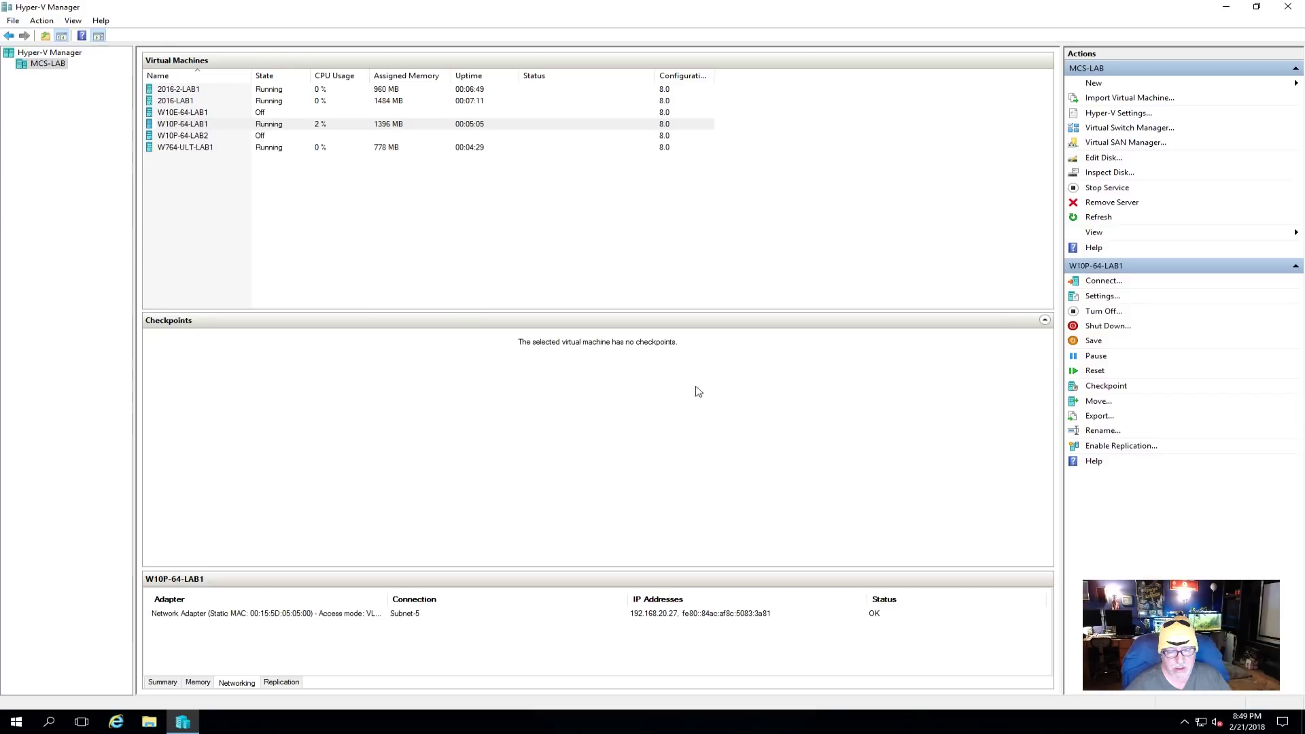
Switch to Hyper-V Manager and check the memory details of W10P-64-LAB1, leaving its name unchanged
left_click(182, 126)
key("F2")
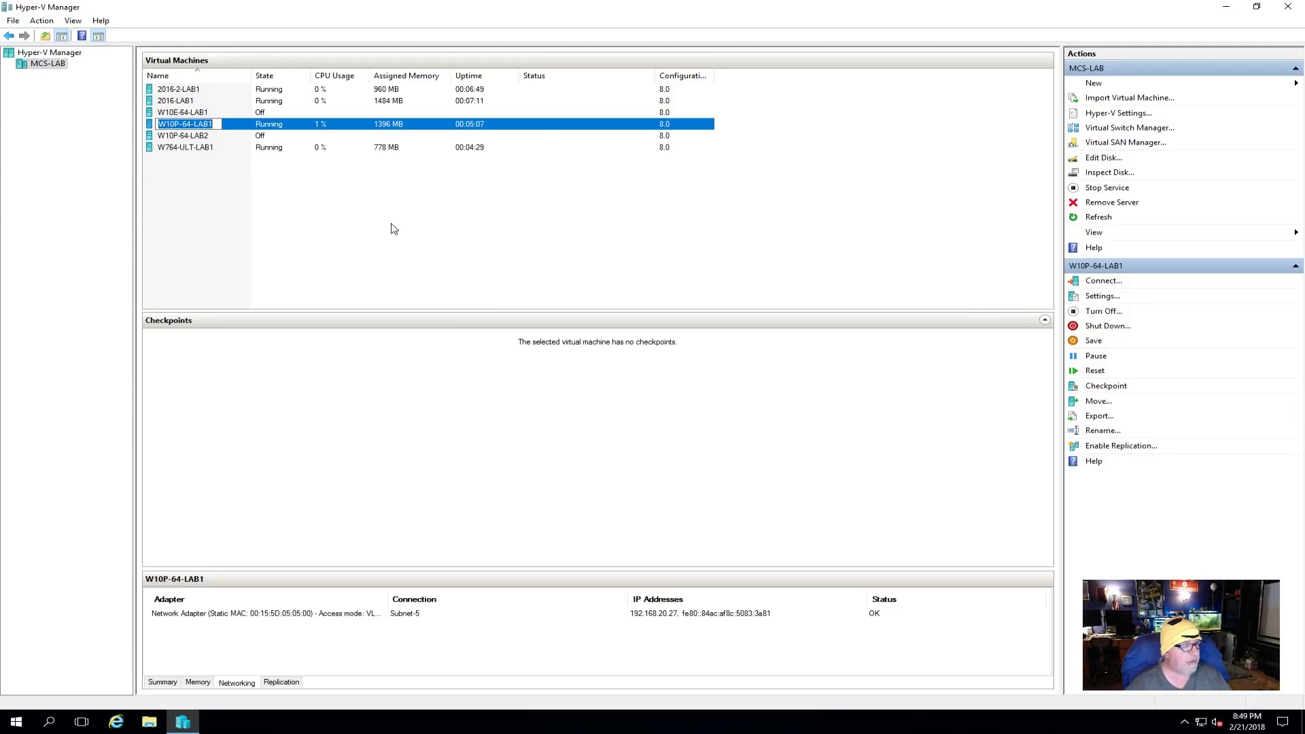
left_click(260, 128)
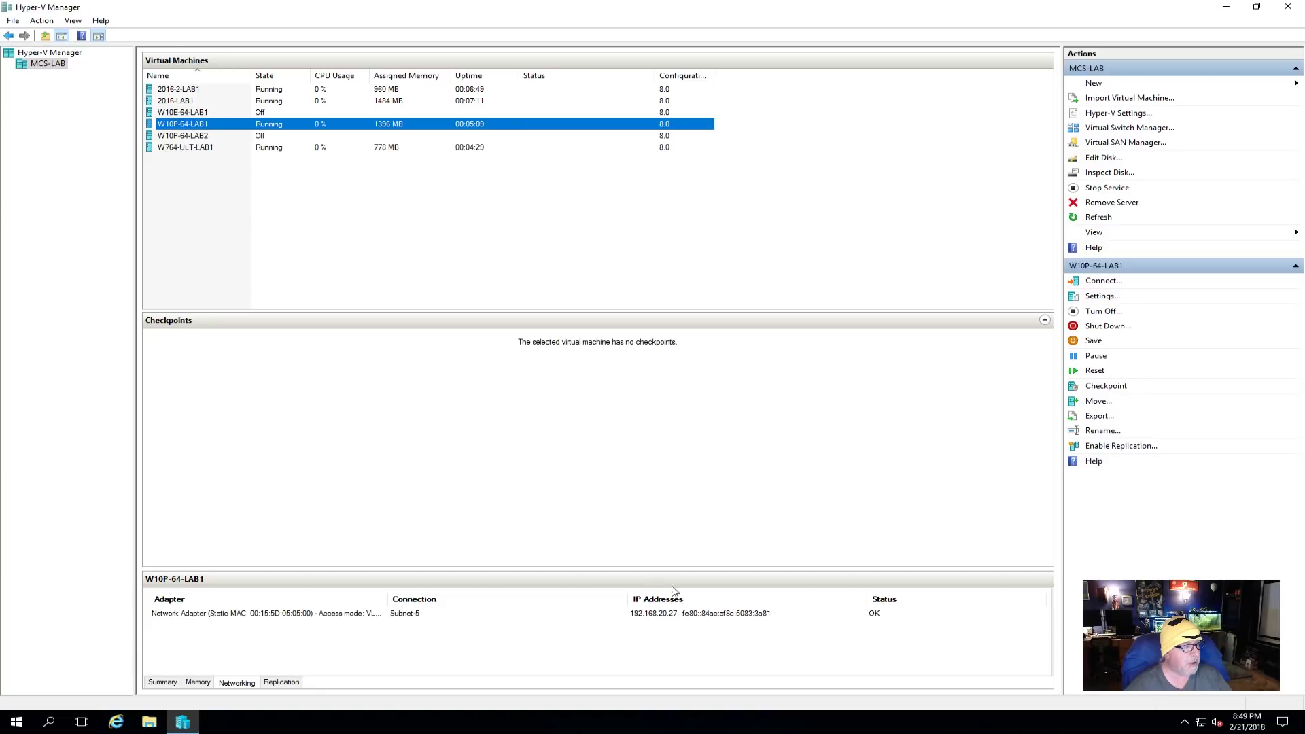
left_click(198, 681)
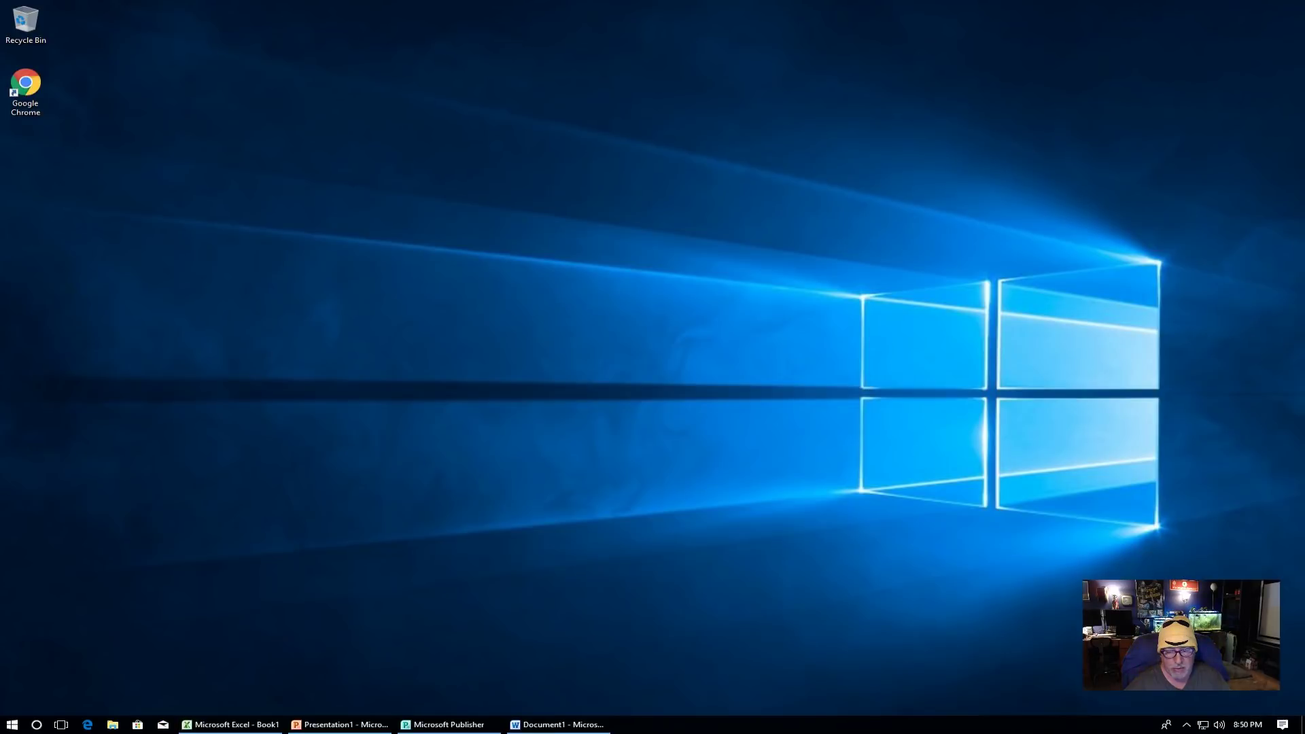
Switch to the W10P-64-LAB1 remote desktop, launch Google Chrome and open Task Manager
double_click(25, 85)
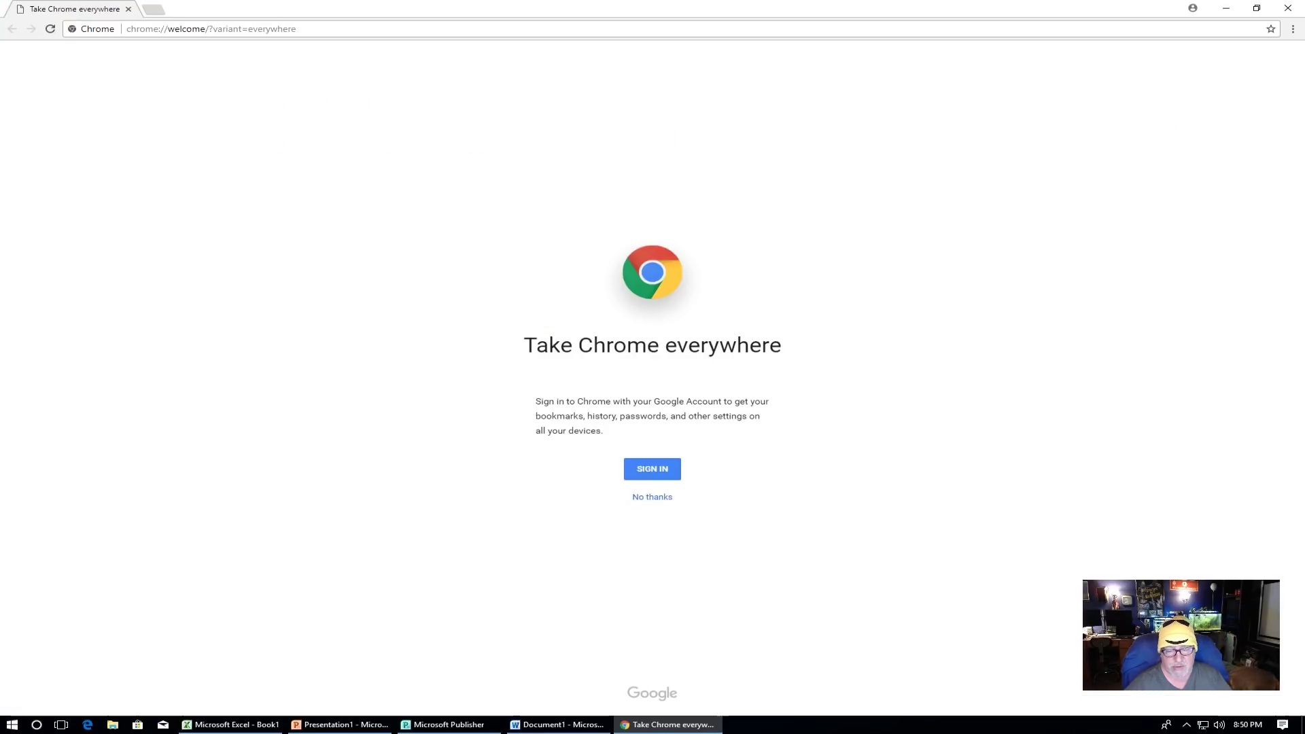
left_click(11, 726)
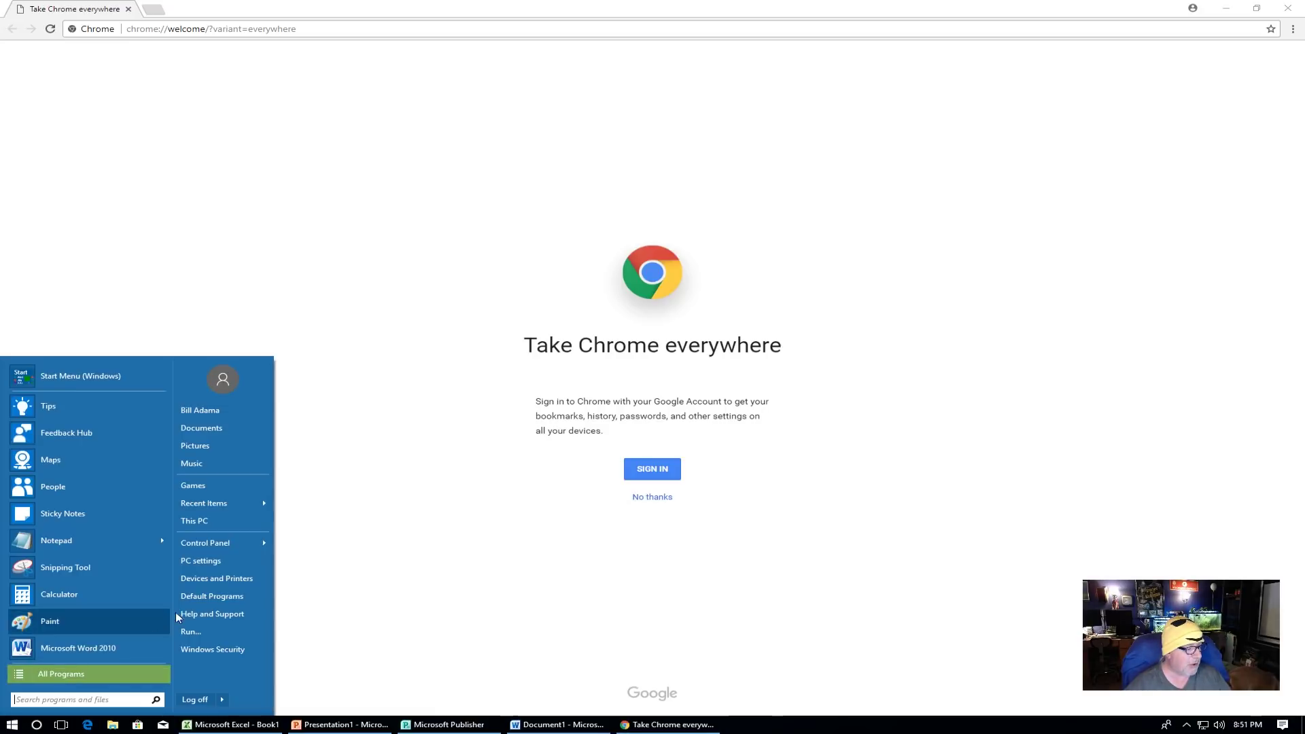
left_click(214, 647)
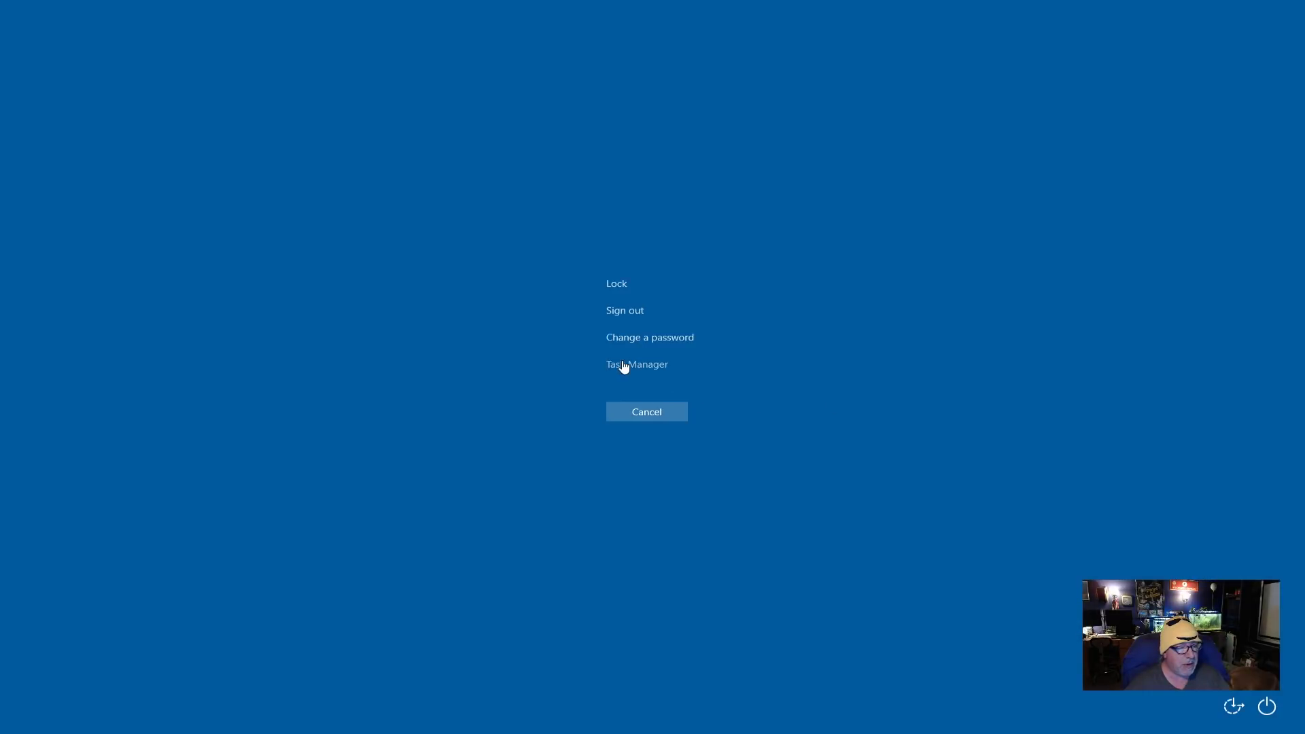
left_click(623, 366)
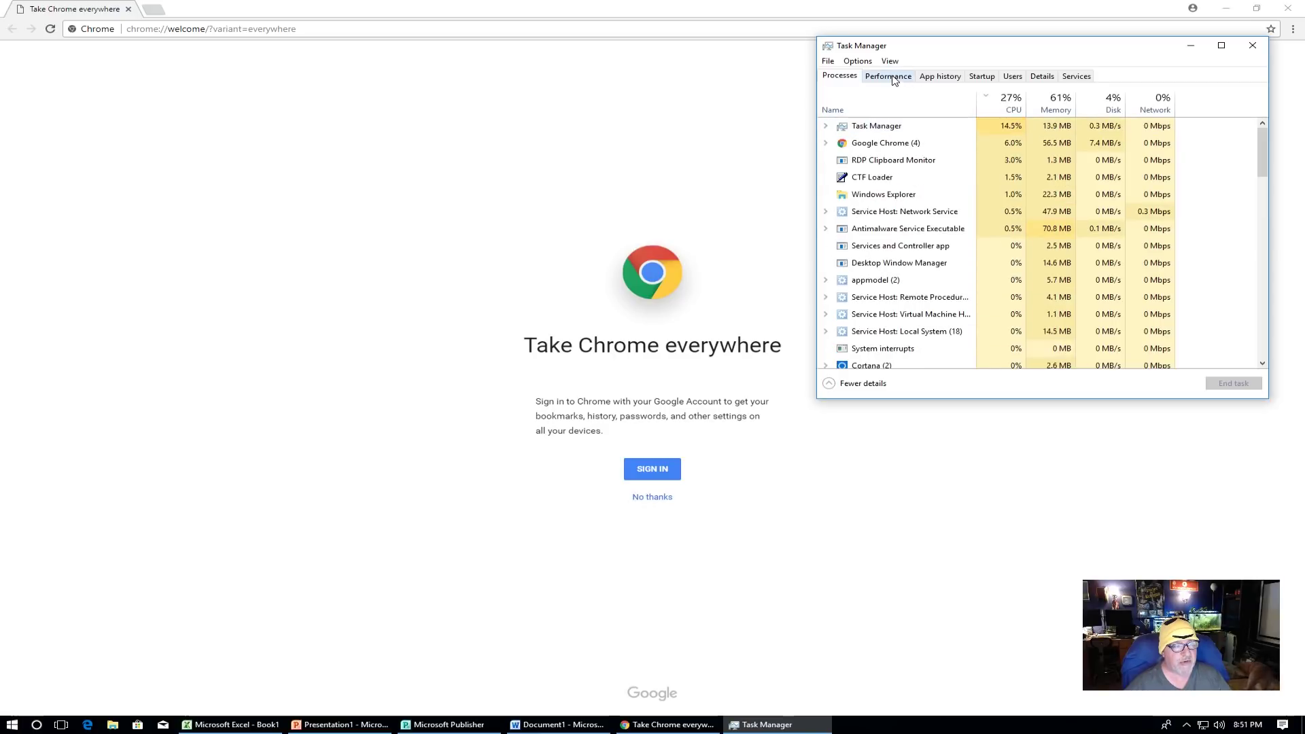
Check the virtual machine's memory performance in Task Manager, and close Task Manager
left_click(893, 77)
left_click(892, 151)
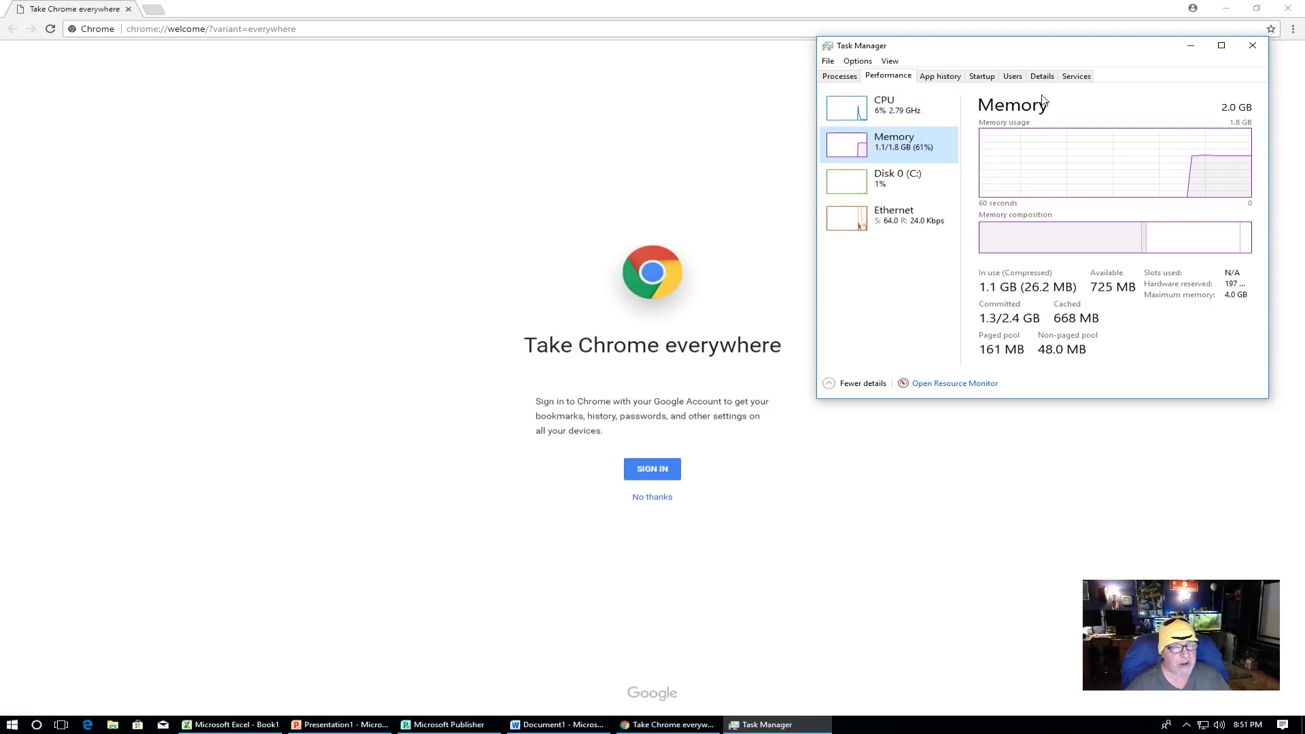
left_click(1252, 46)
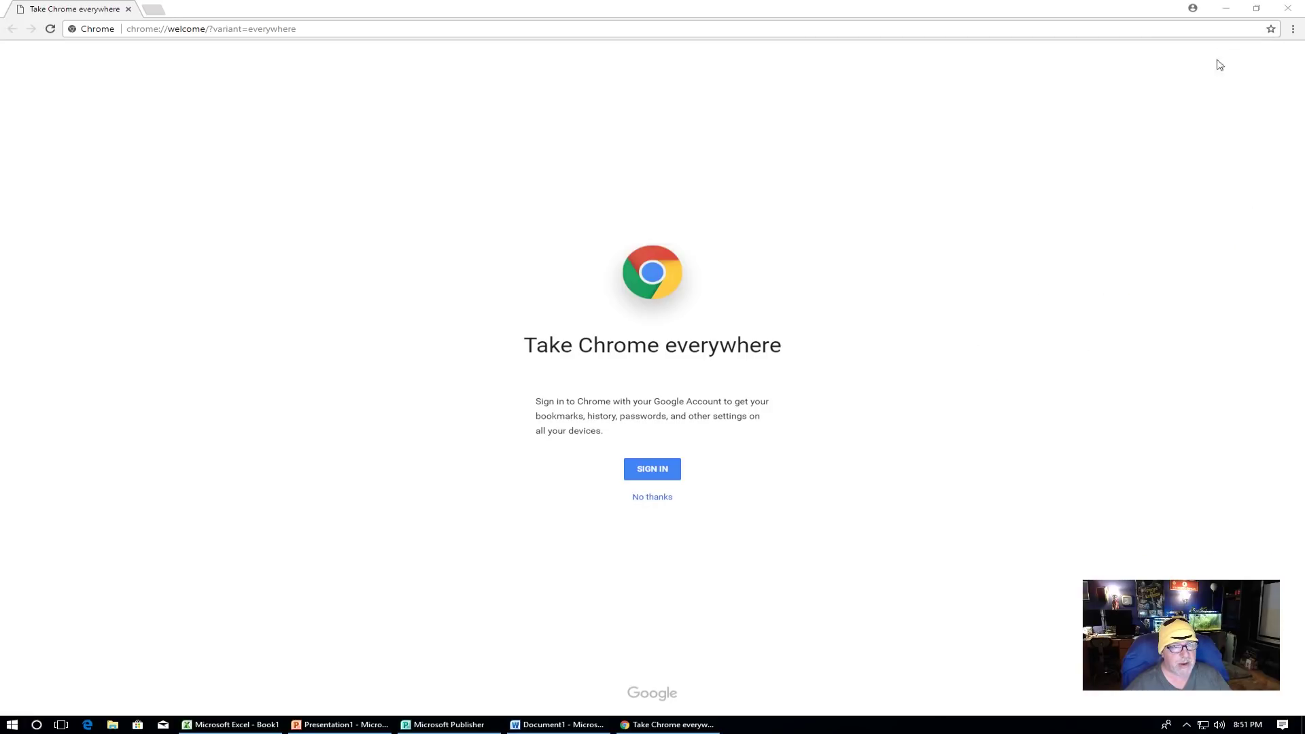
Decline the Chrome sign-in offer and open the YouTube site
left_click(653, 497)
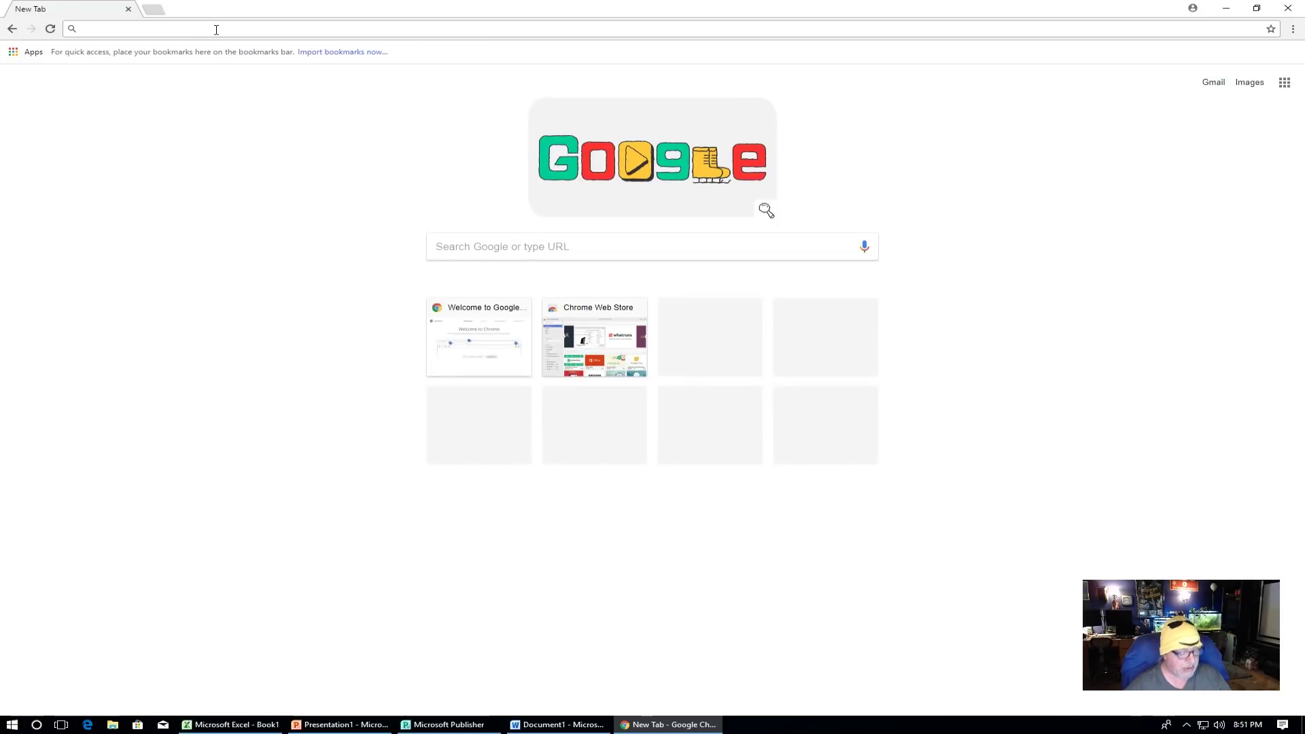
type("youtub")
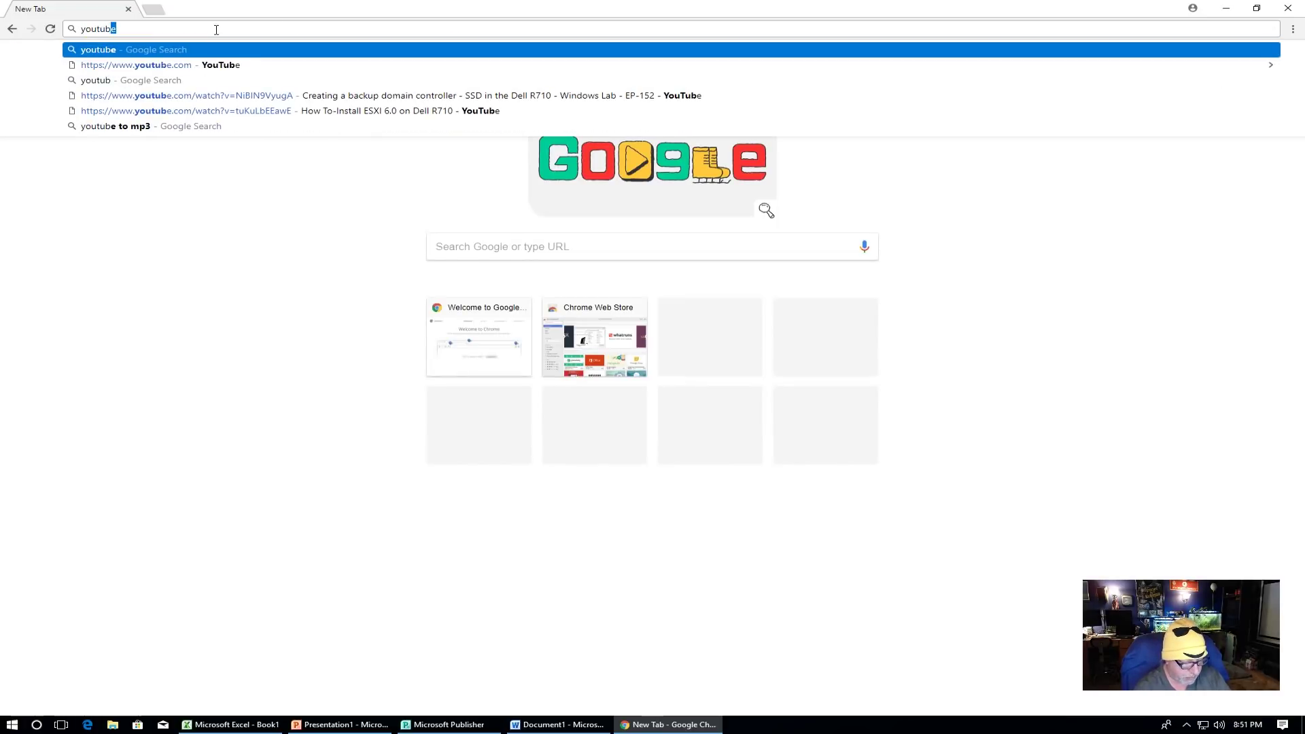
type("e")
key("Return")
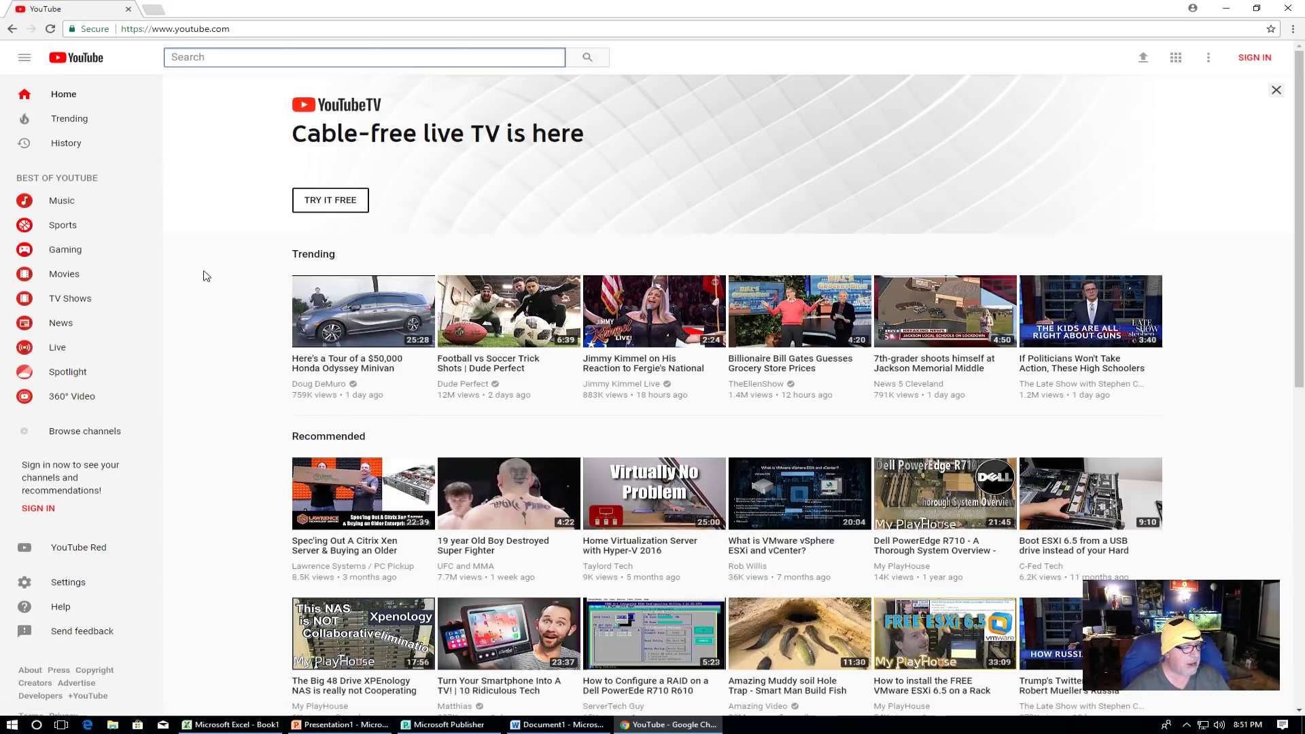
Play the recommended video "Spec'ing Out A Citrix Xen Server & Buying an Older Enterprise Dell R710", skipping its ad
scroll(207, 275, "down", 2)
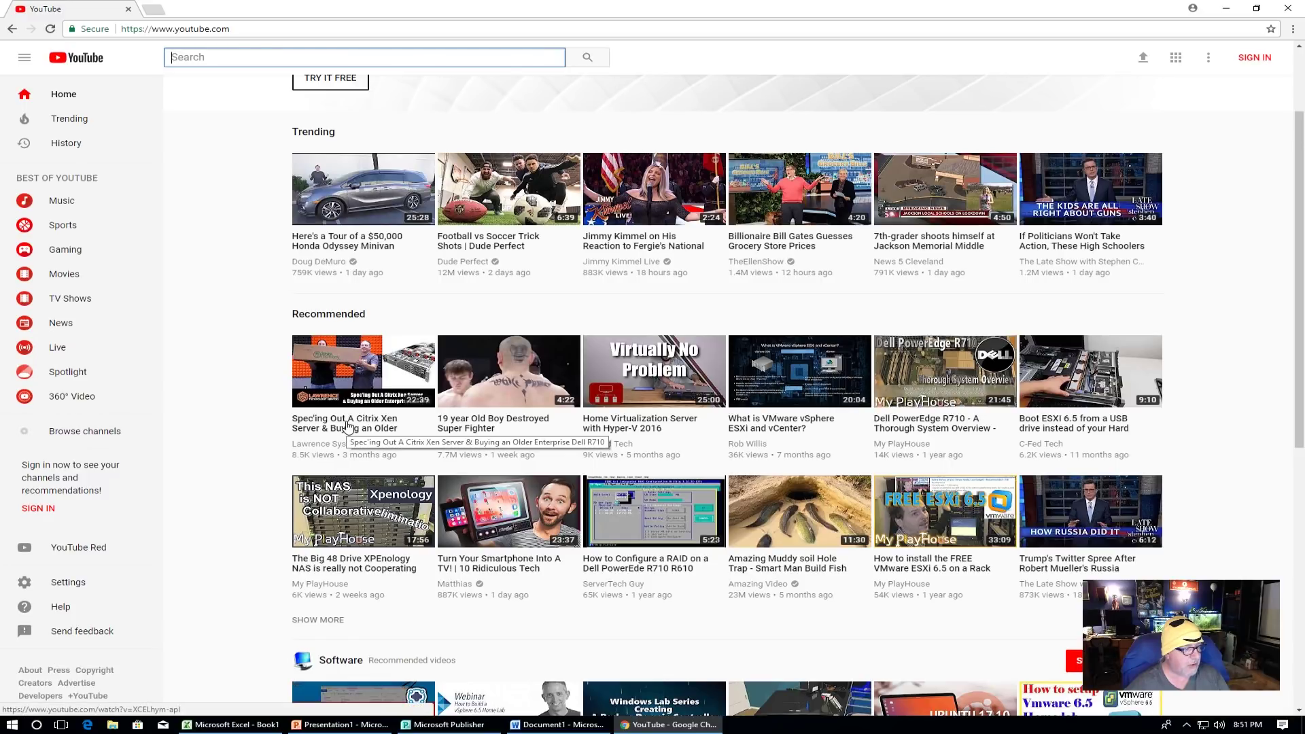
left_click(347, 425)
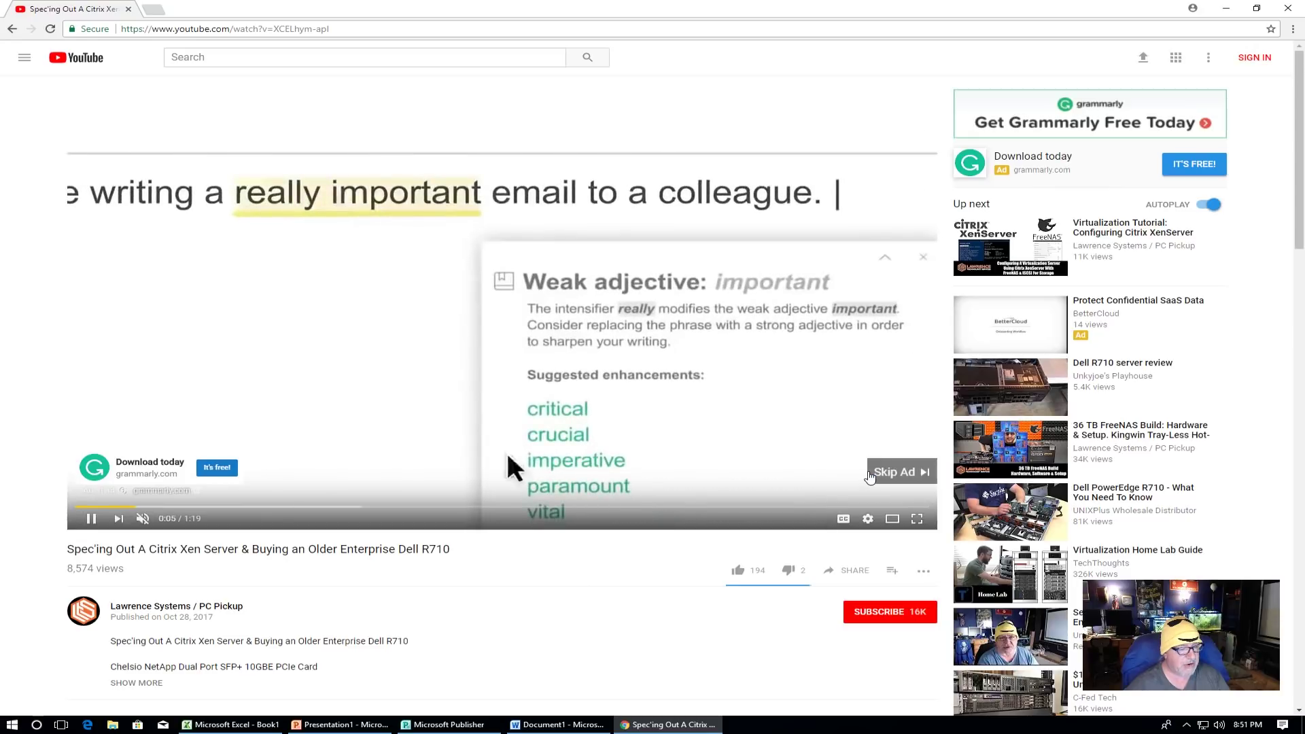
left_click(890, 473)
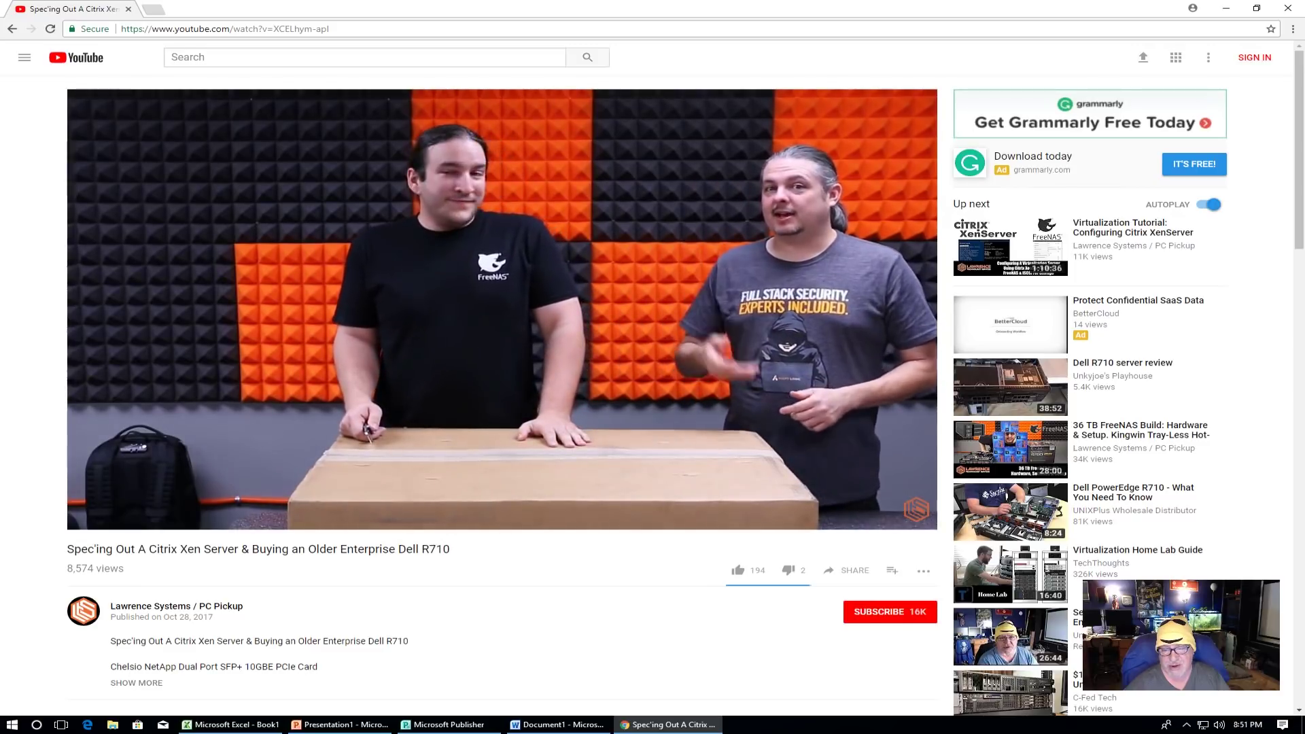
mouse_move(592, 229)
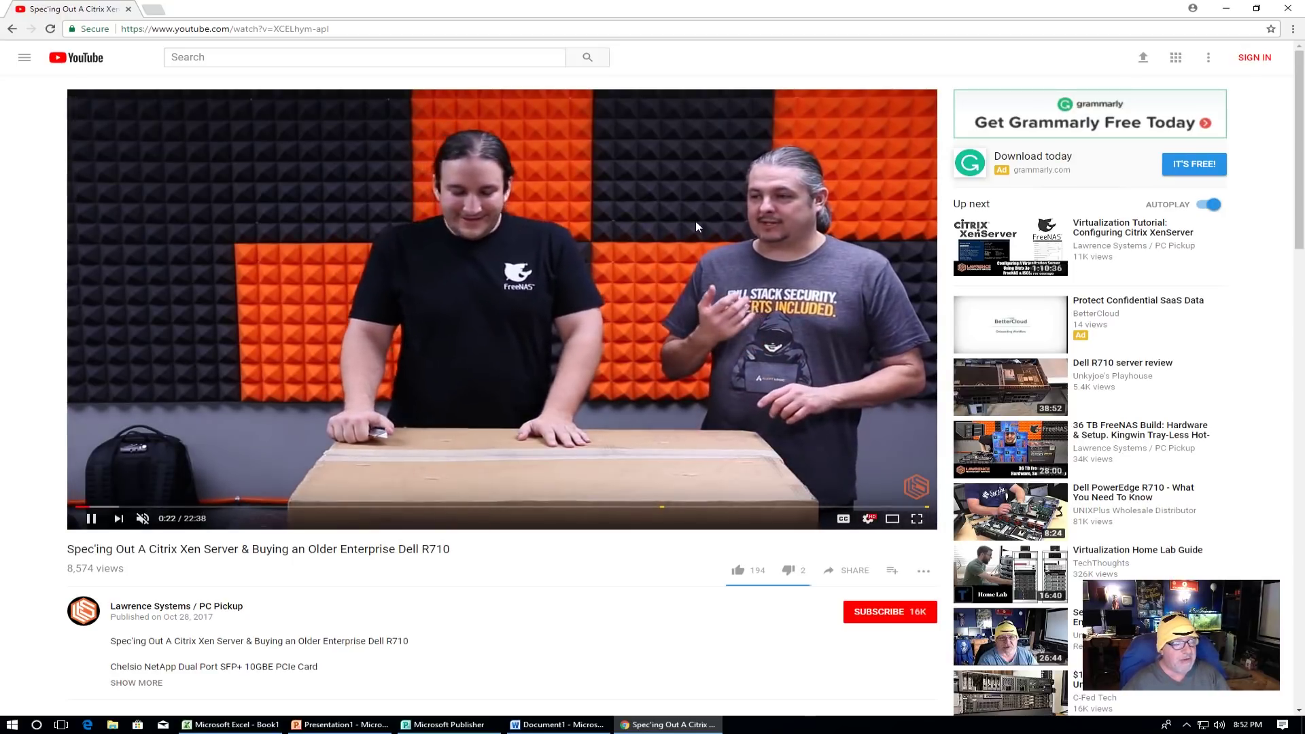
Set the YouTube video's playback quality to 1080p
left_click(867, 520)
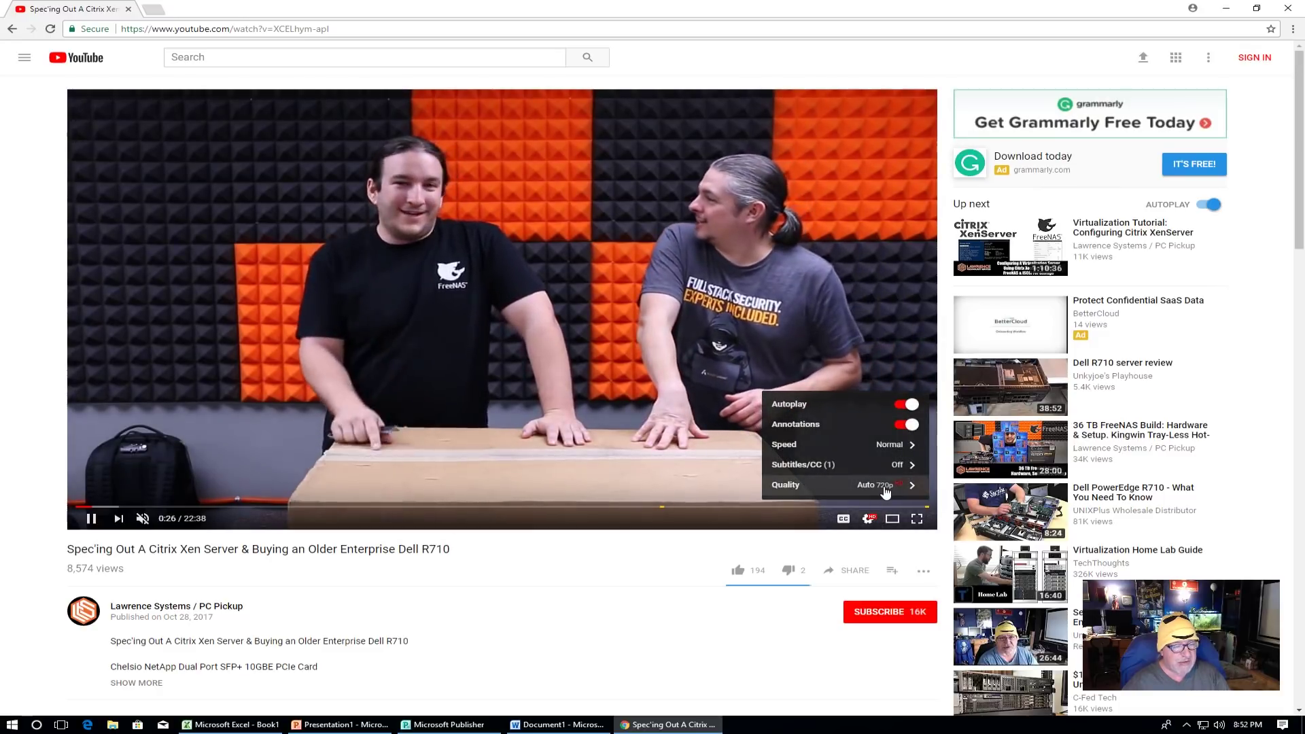
left_click(884, 487)
left_click(890, 364)
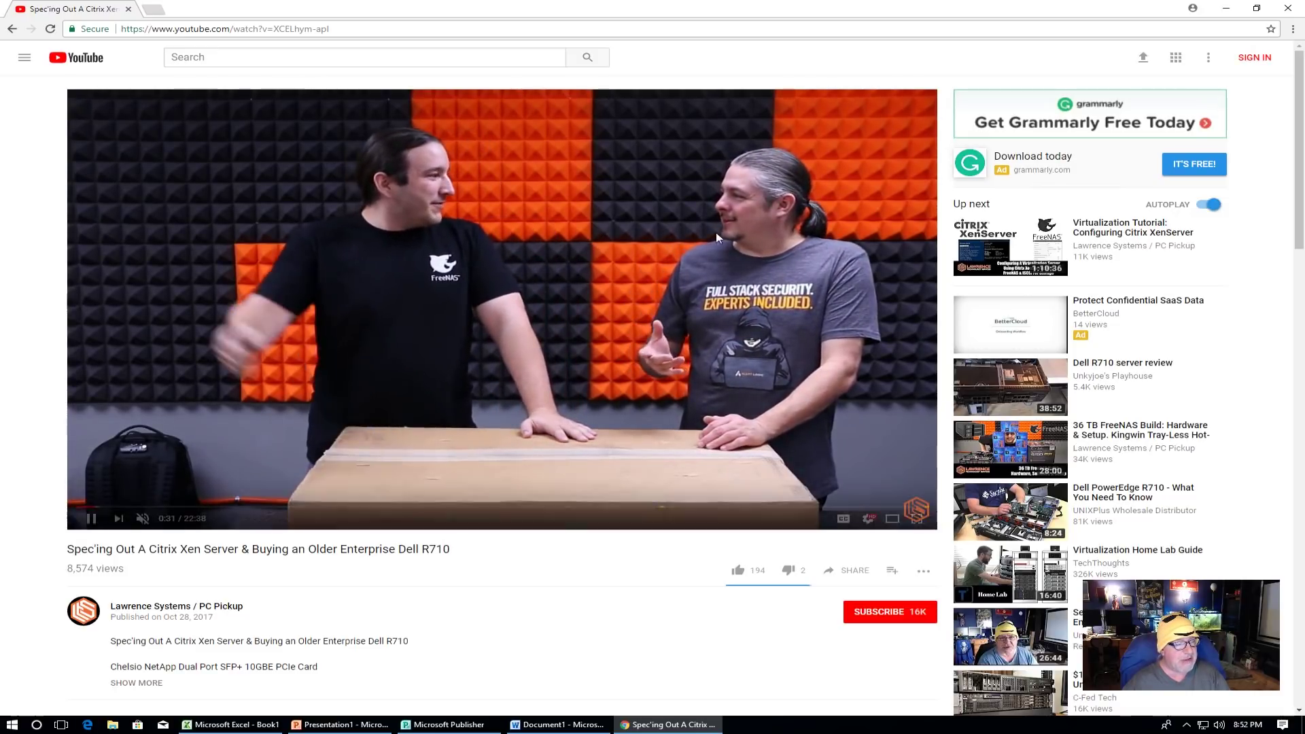
Lower the YouTube video's playback quality to 720p
left_click(869, 520)
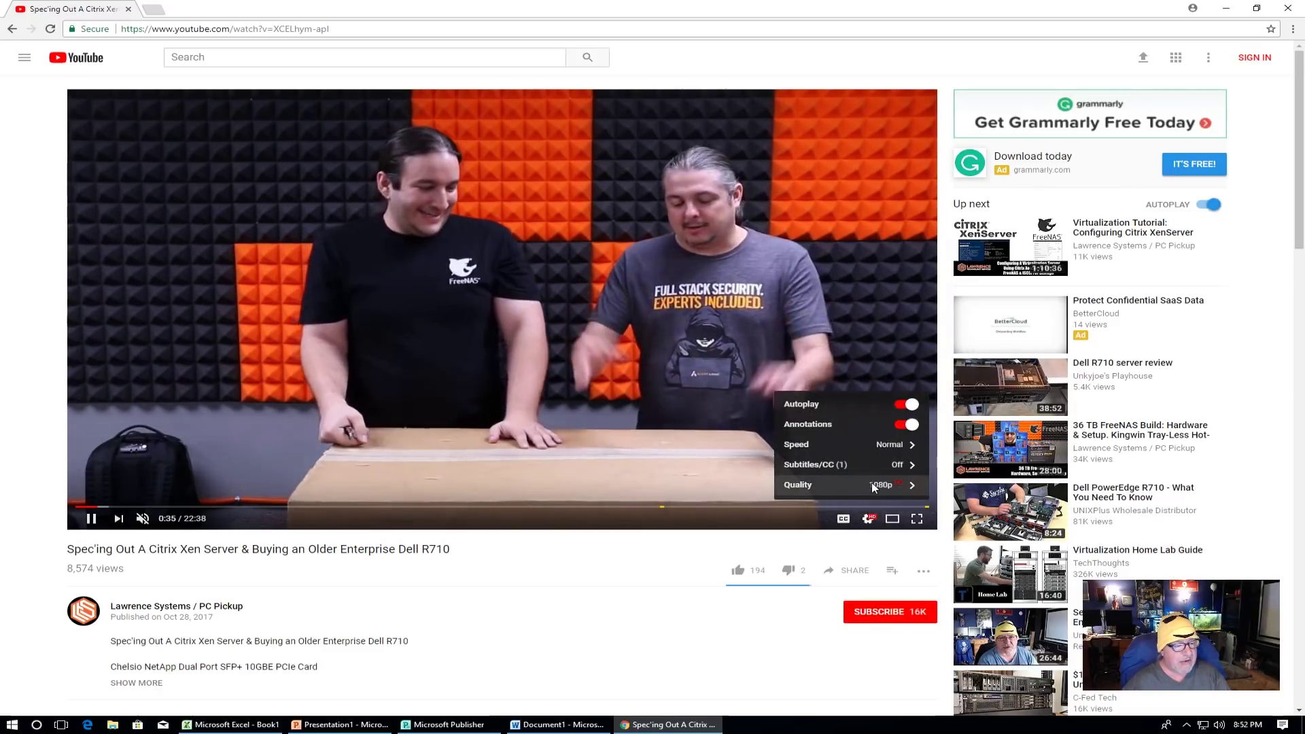
left_click(874, 488)
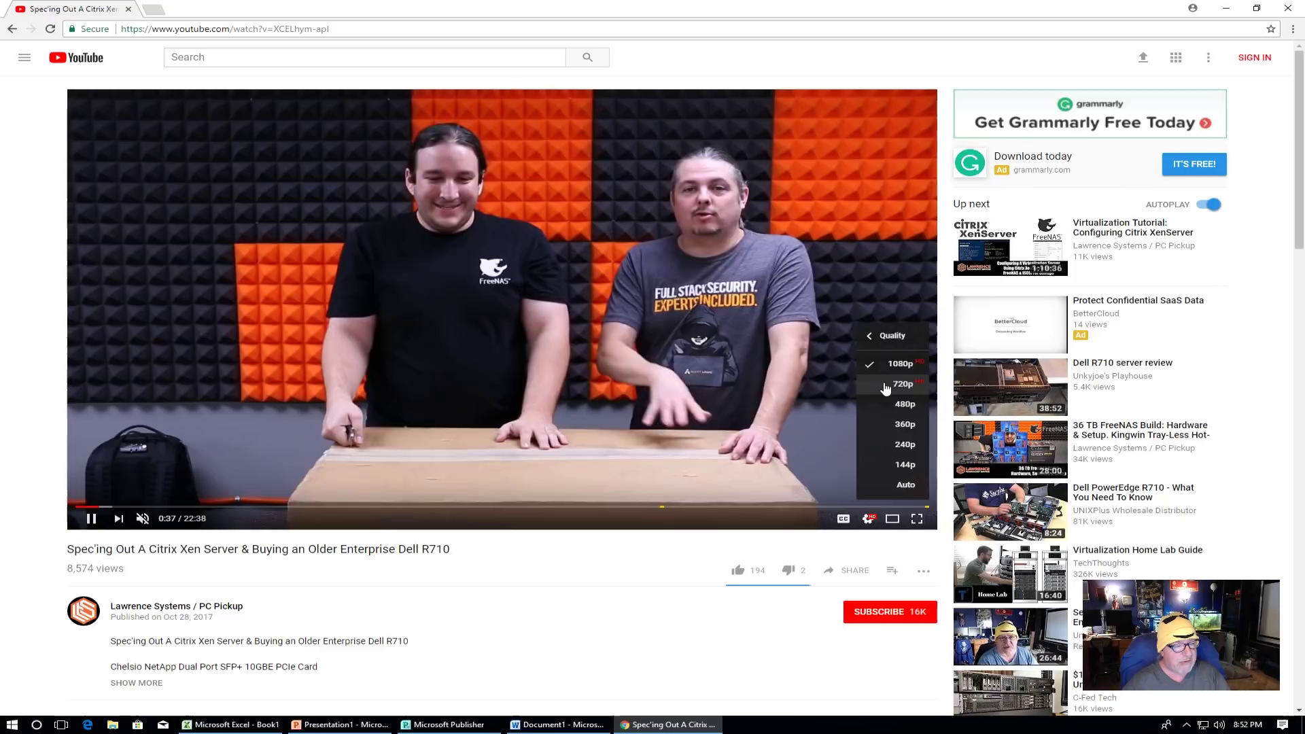
left_click(885, 387)
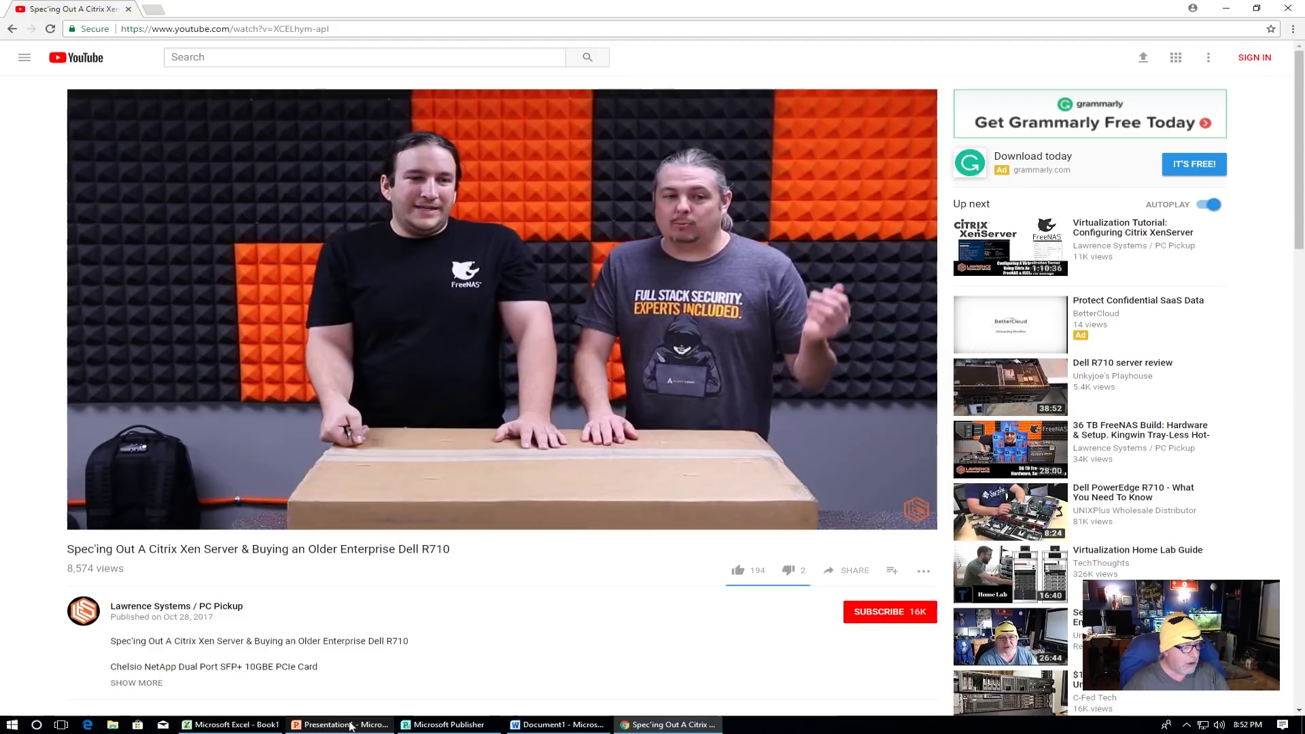
Unmute the playing YouTube video briefly and mute it again
mouse_move(379, 726)
mouse_move(544, 727)
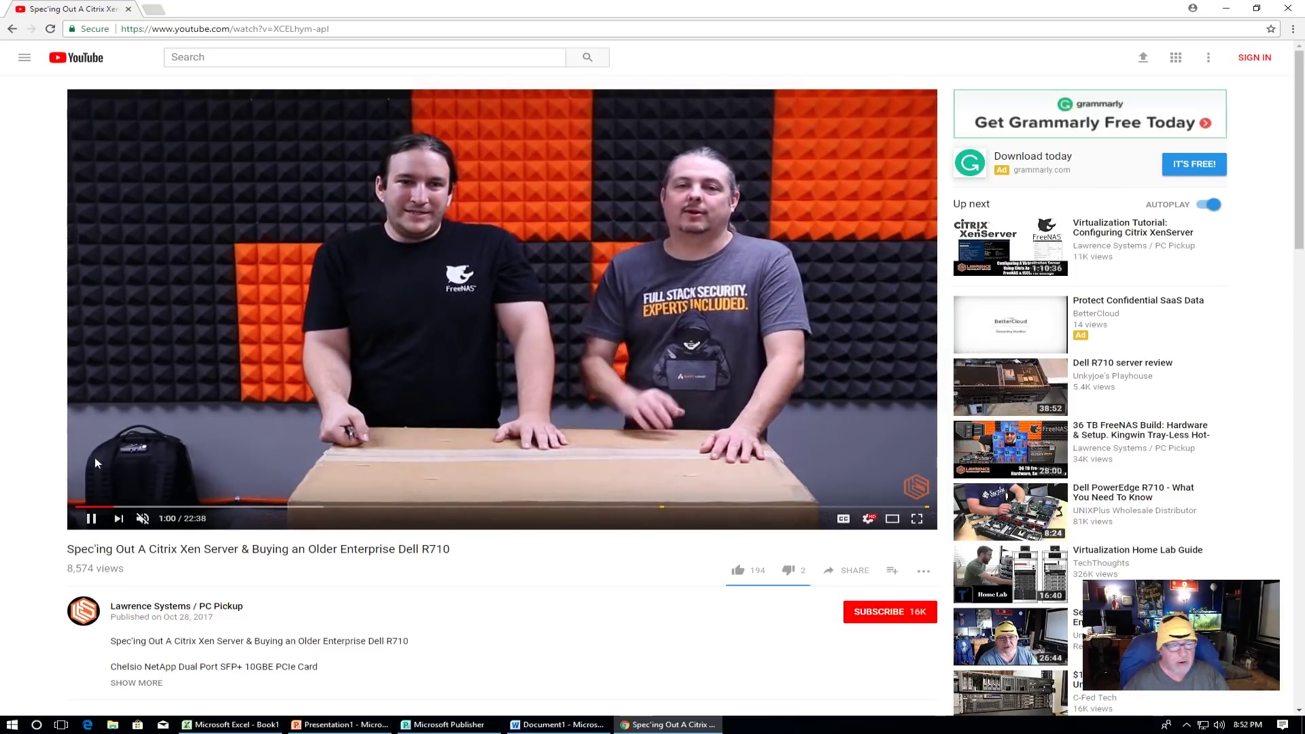
left_click(143, 520)
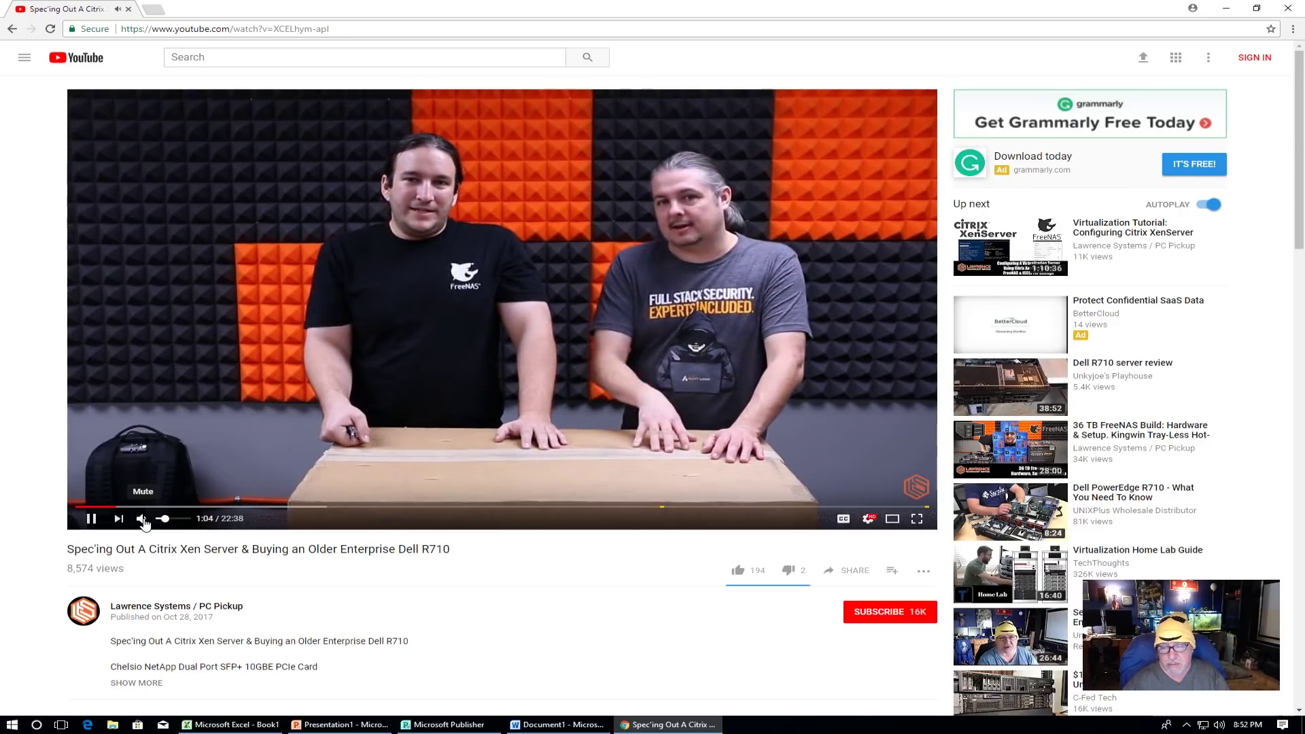
left_click(144, 520)
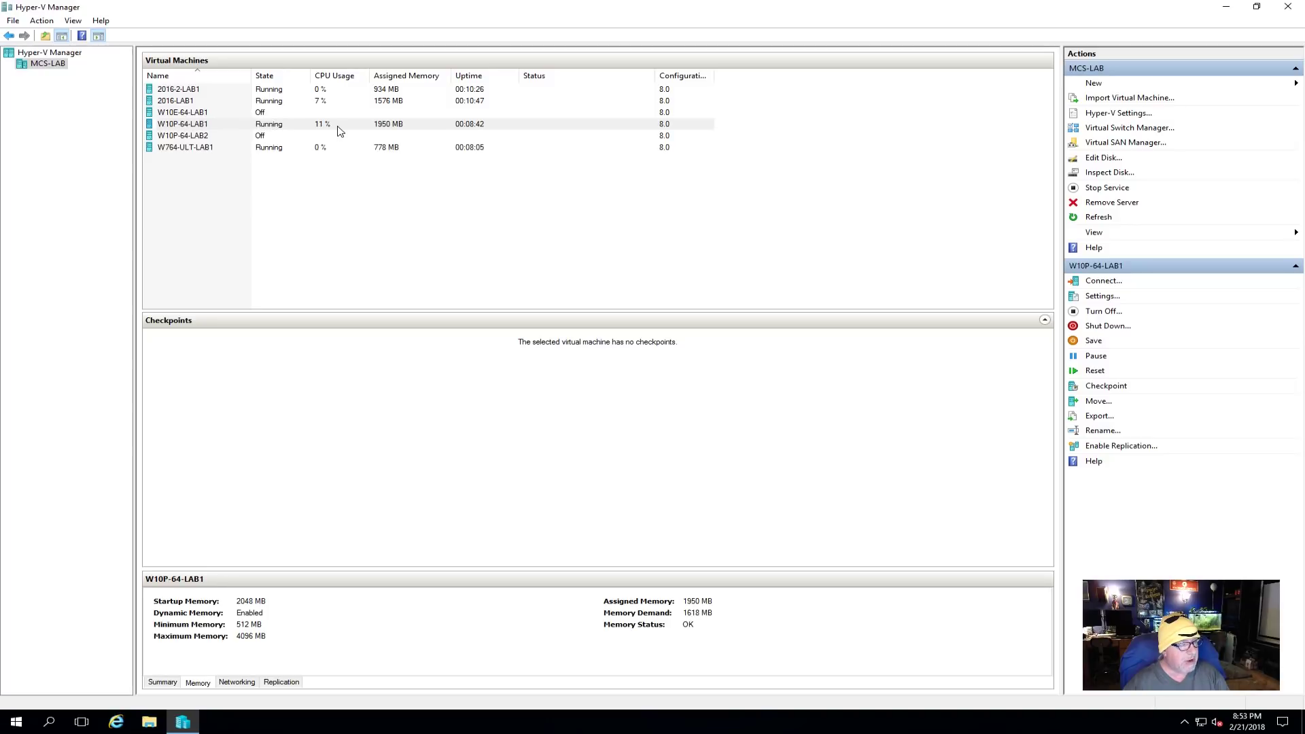
Switch to the Hyper-V host, open Task Manager and examine its overall CPU and memory performance
left_click(16, 725)
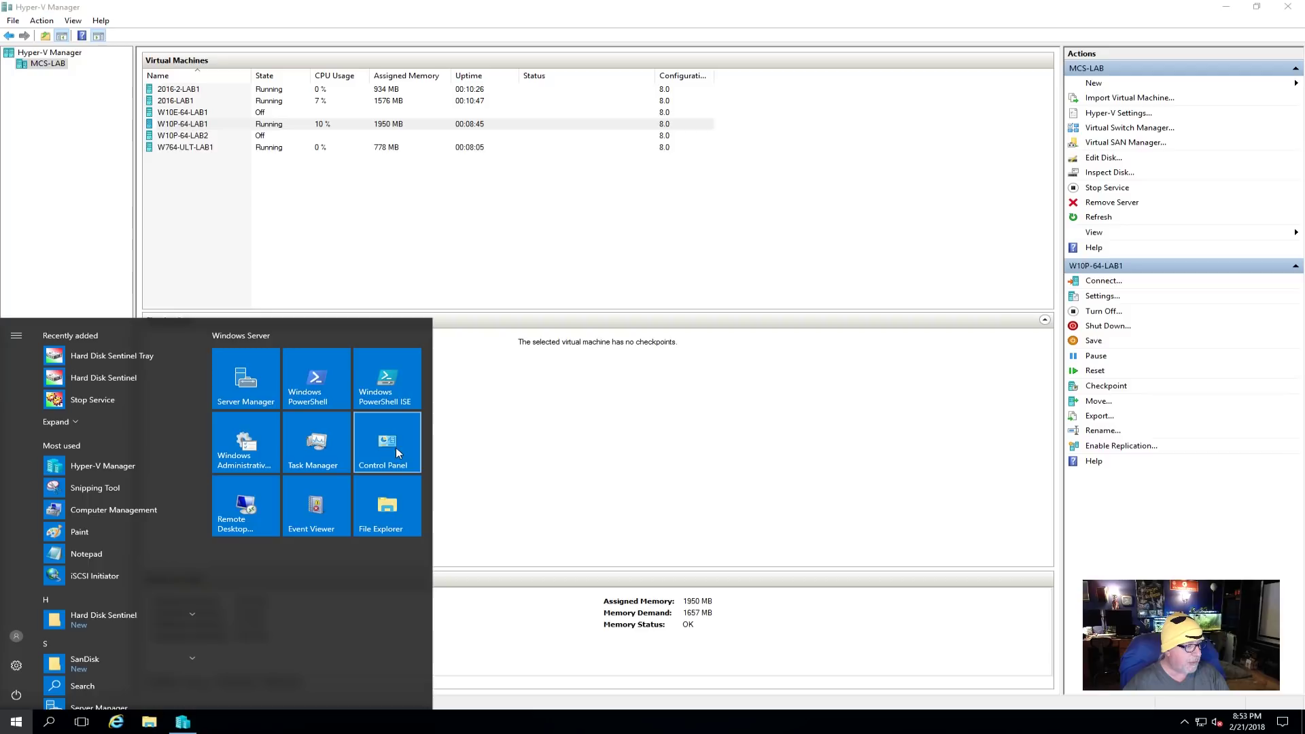
left_click(327, 457)
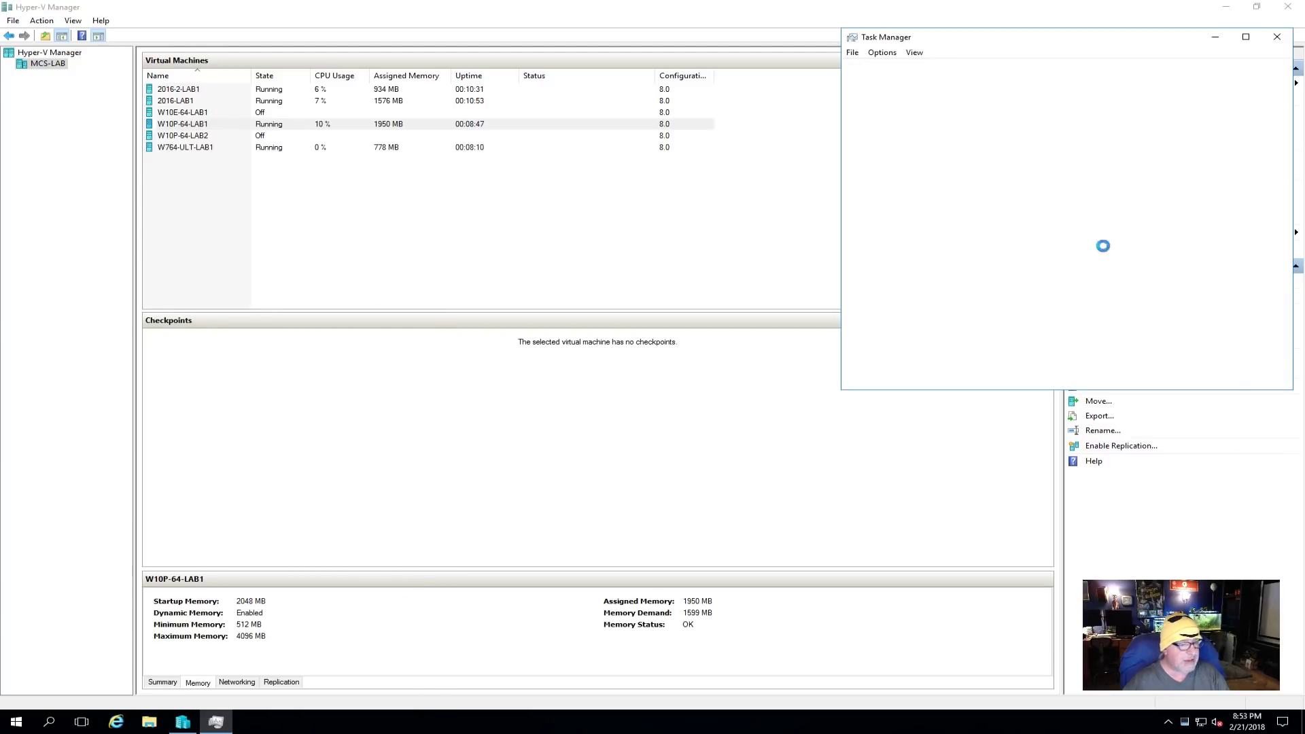
left_click(908, 70)
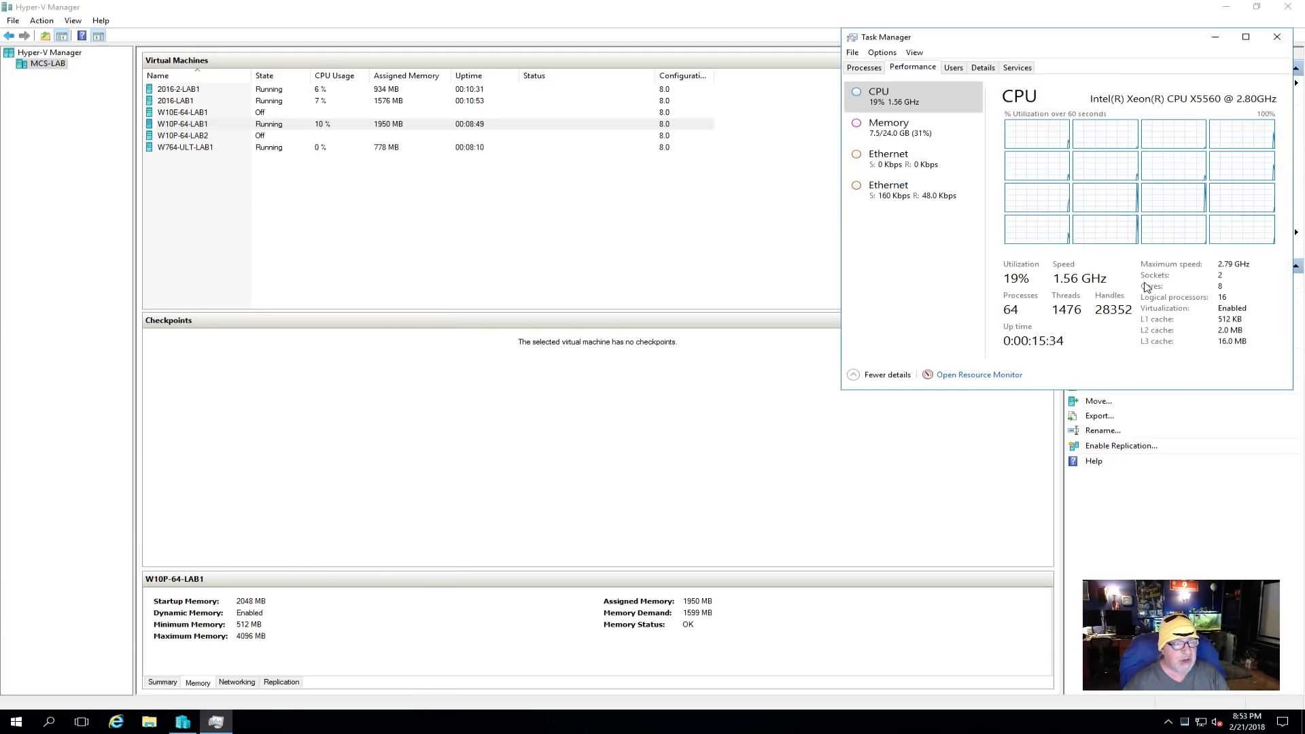
left_click(896, 129)
left_click(904, 101)
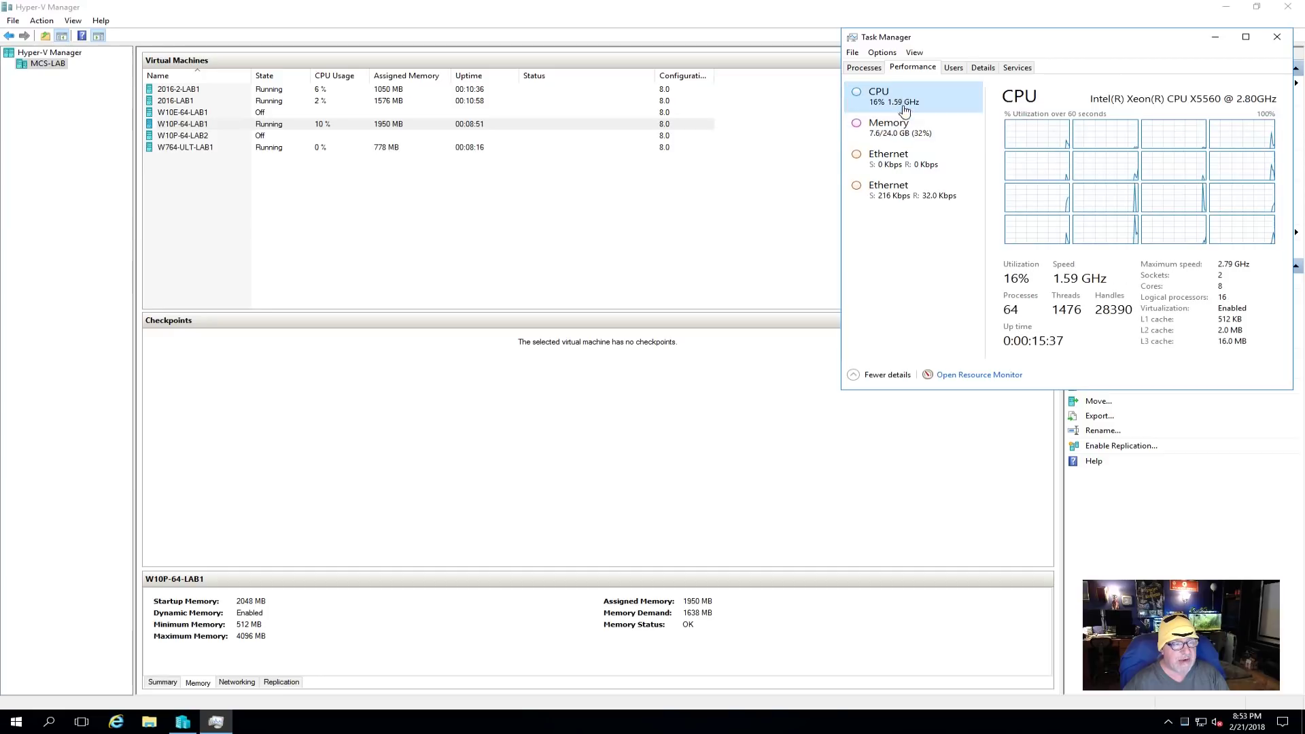
left_click(871, 136)
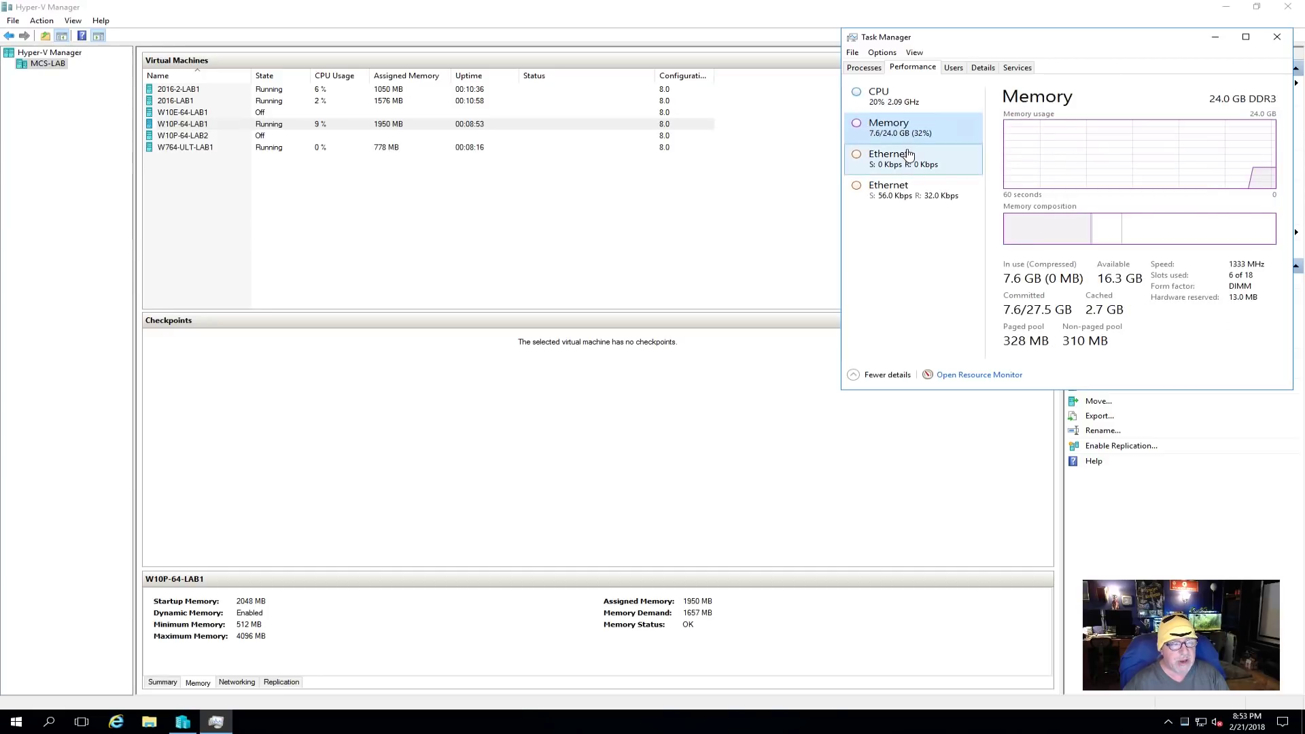
left_click(896, 103)
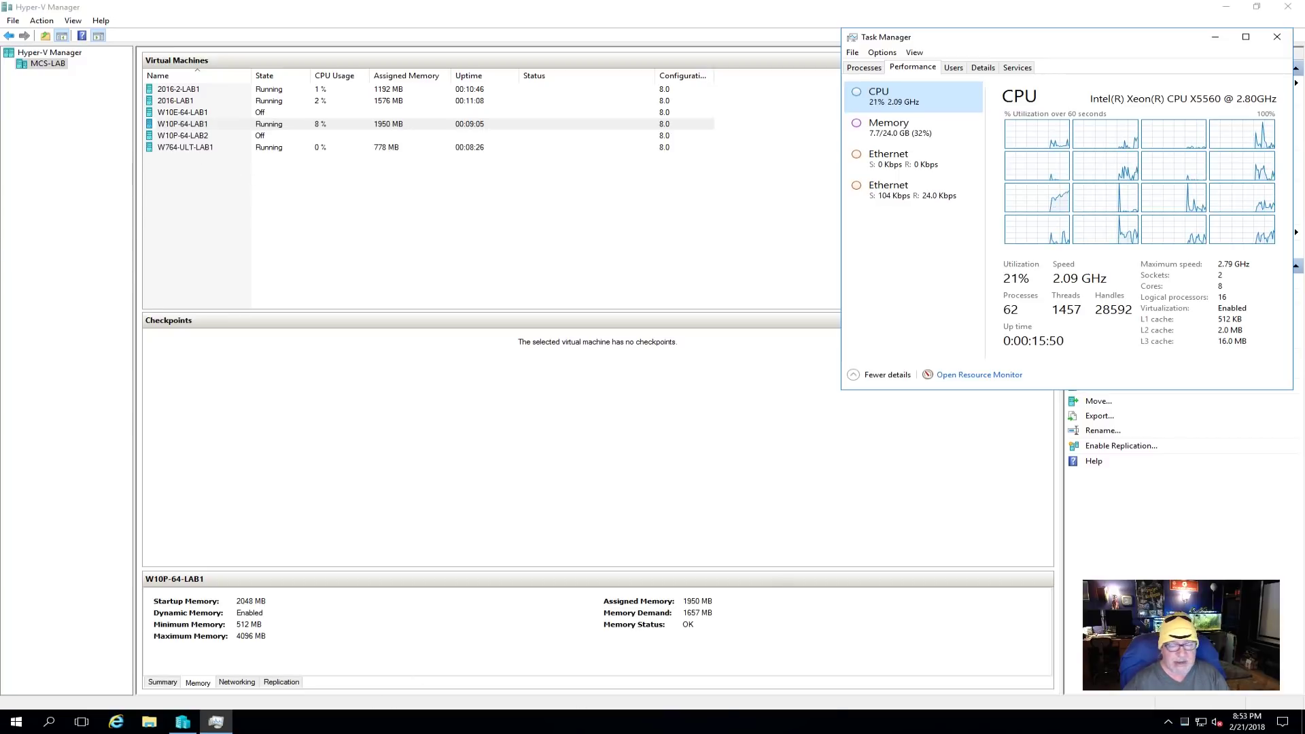
Look up the IP address of W764-ULT-LAB1 and connect to 192.168.20.29 by Remote Desktop, entering the account password
left_click(176, 148)
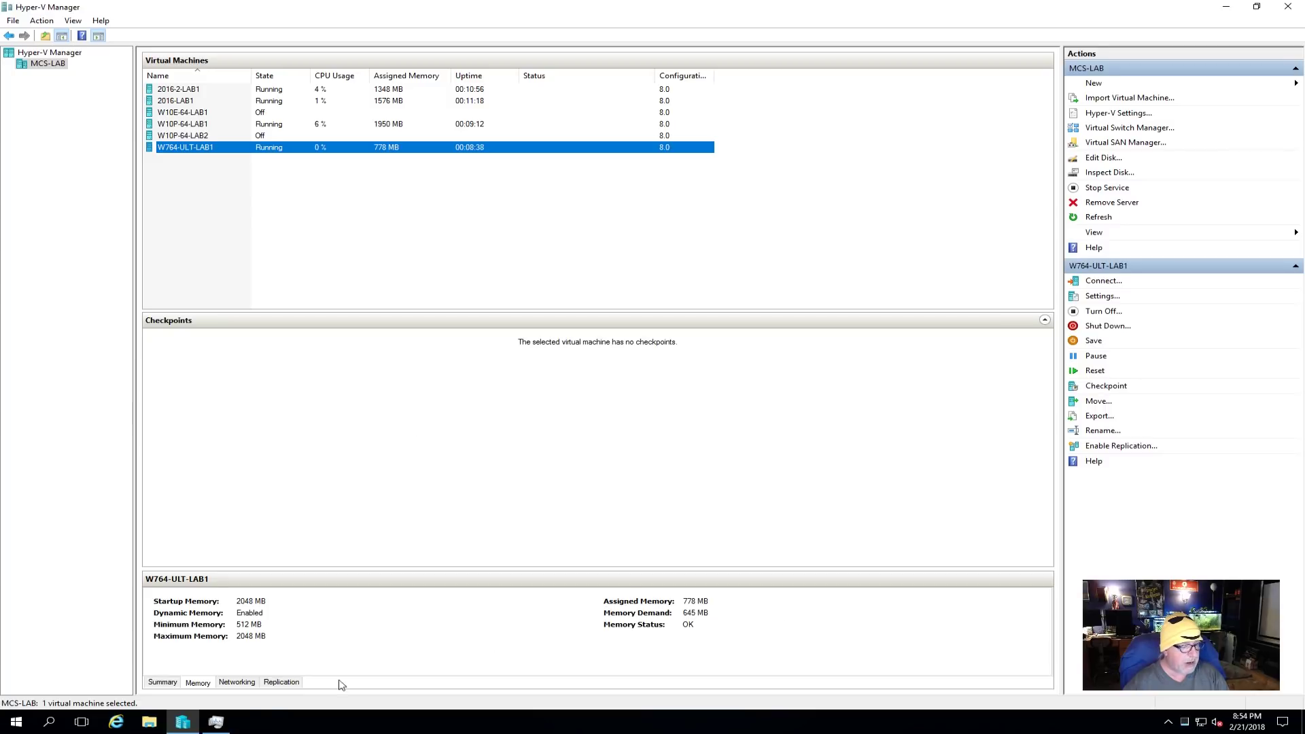
left_click(237, 682)
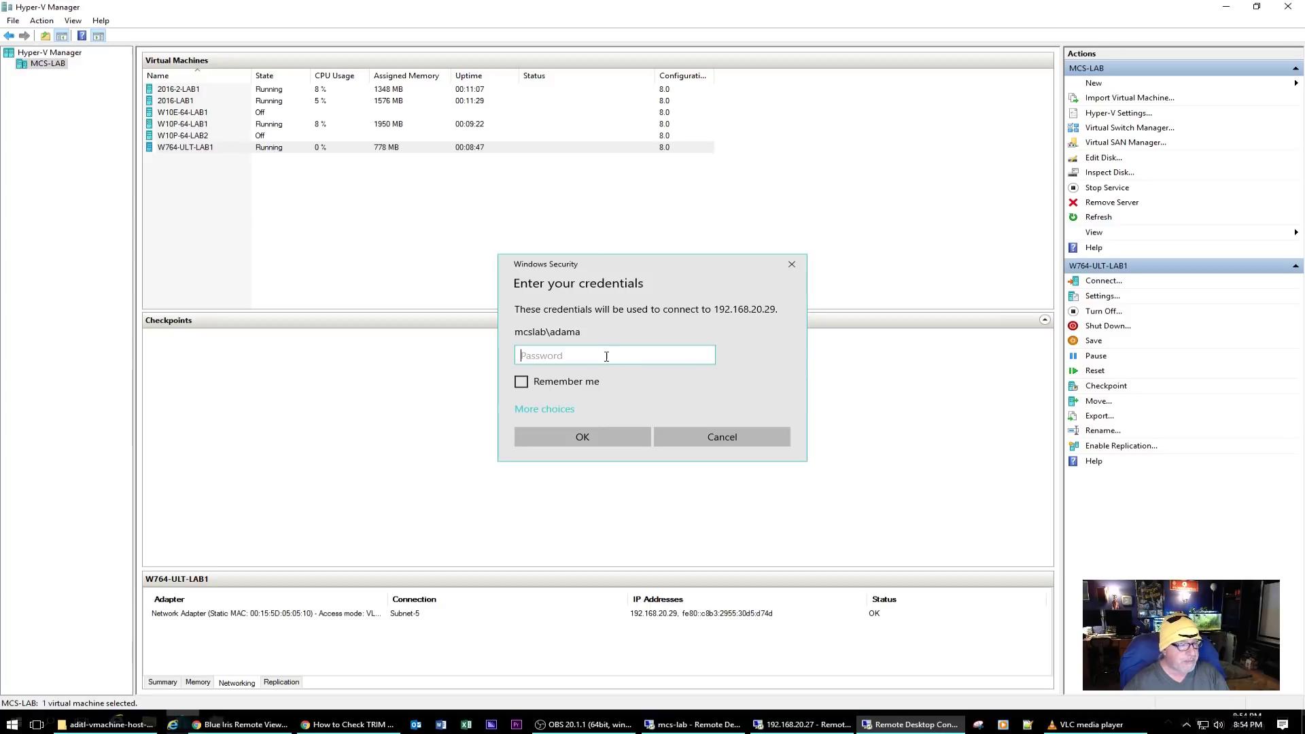
type("*")
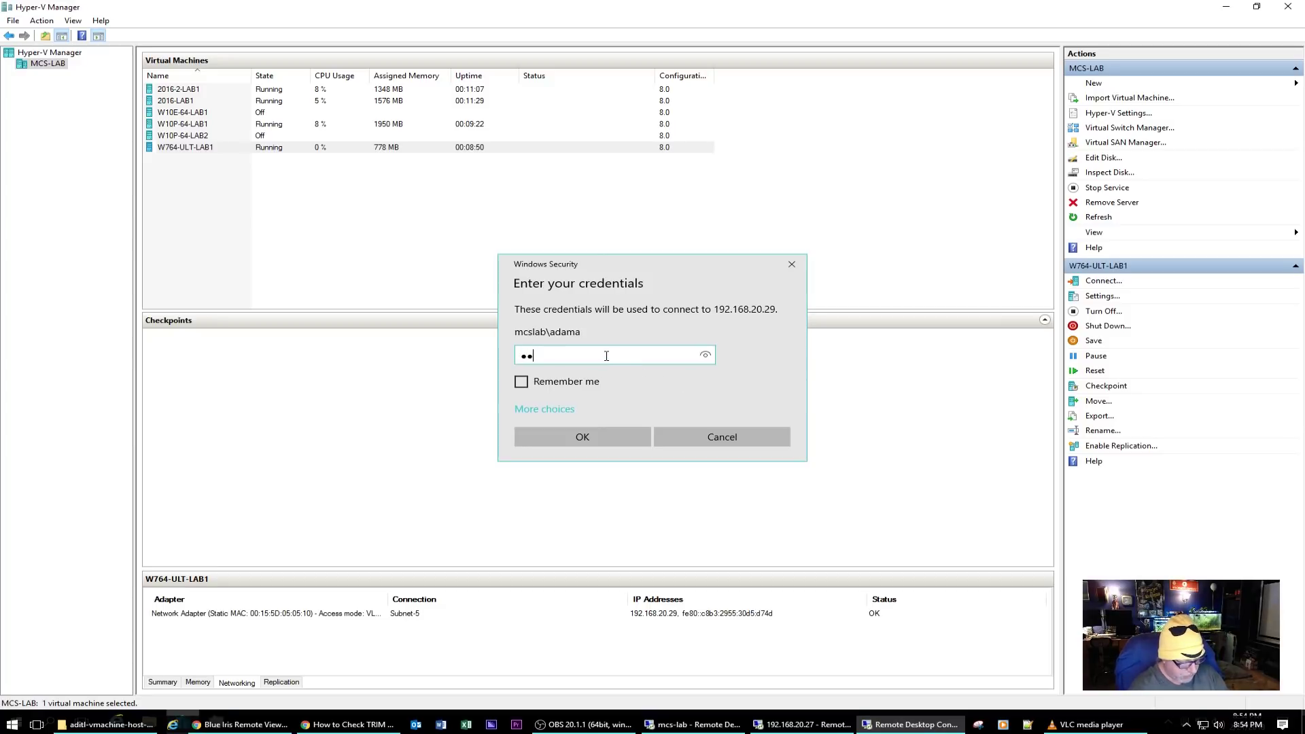
key("Return")
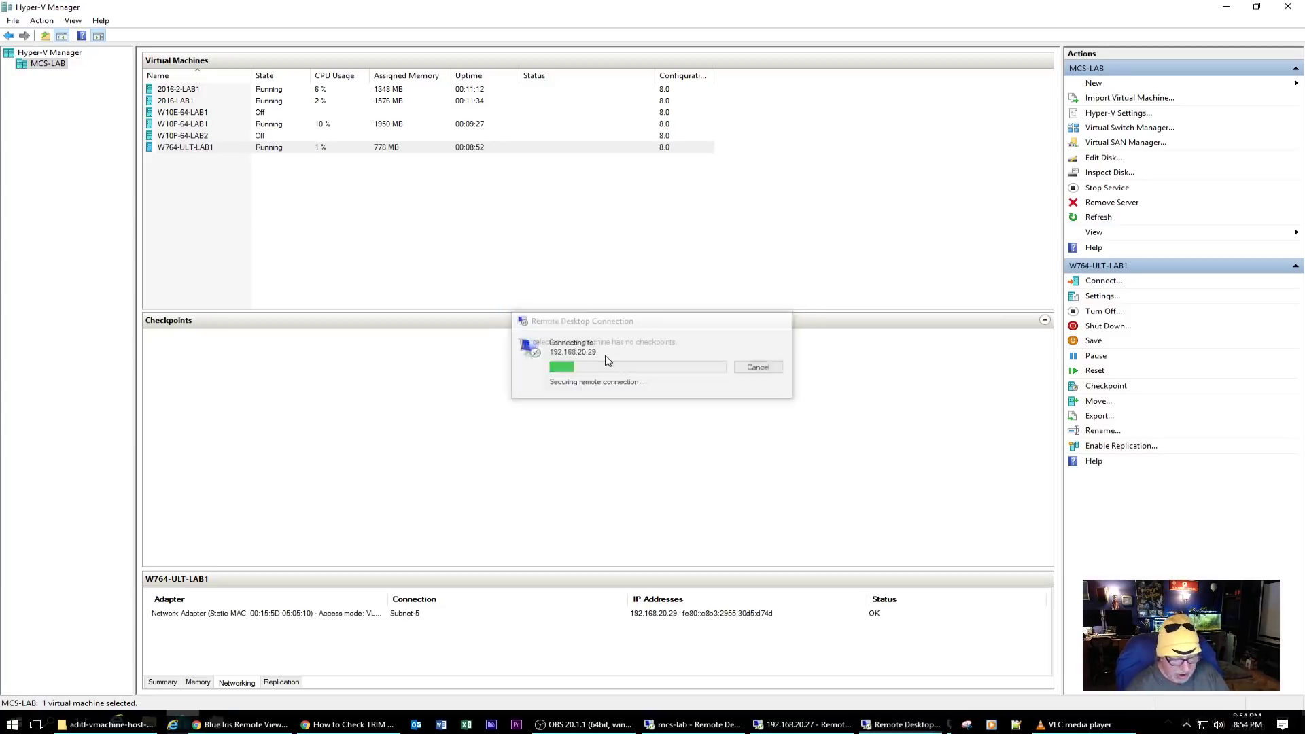
left_click(693, 464)
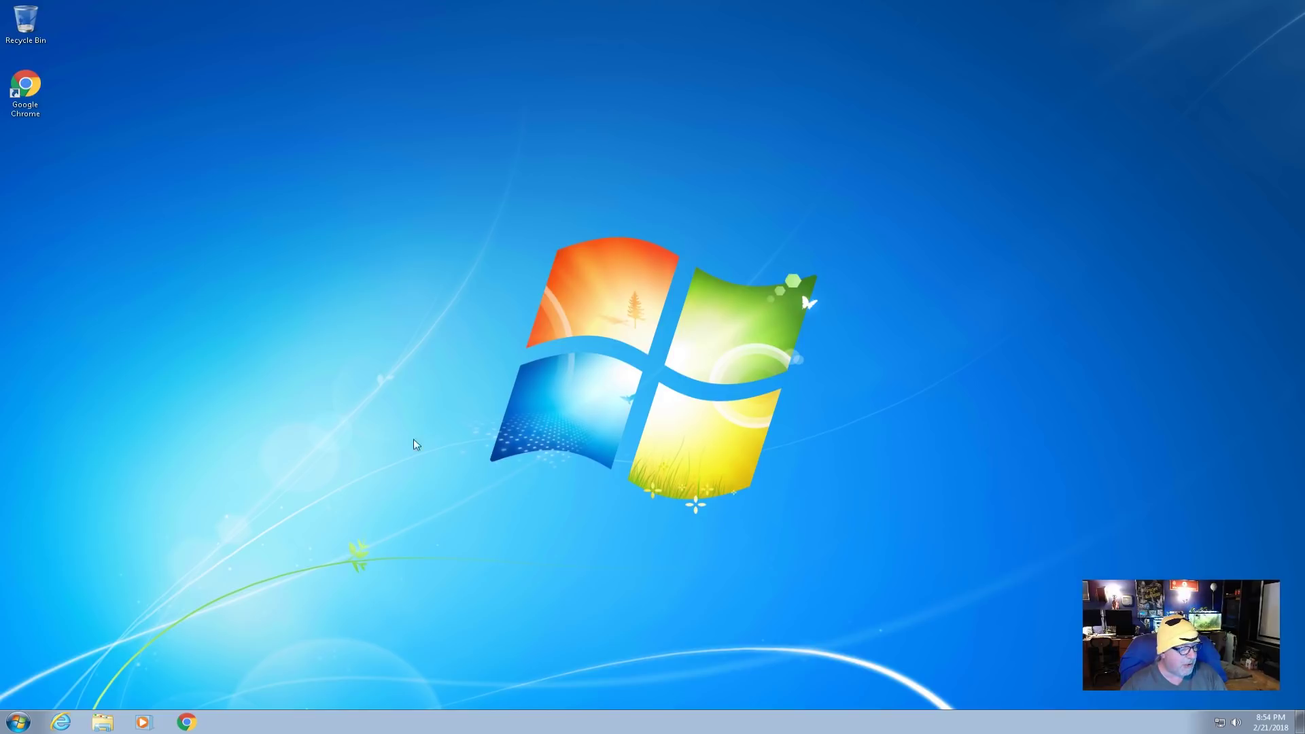
Launch Microsoft Excel 2010 on the W764-ULT-LAB1 desktop
left_click(18, 722)
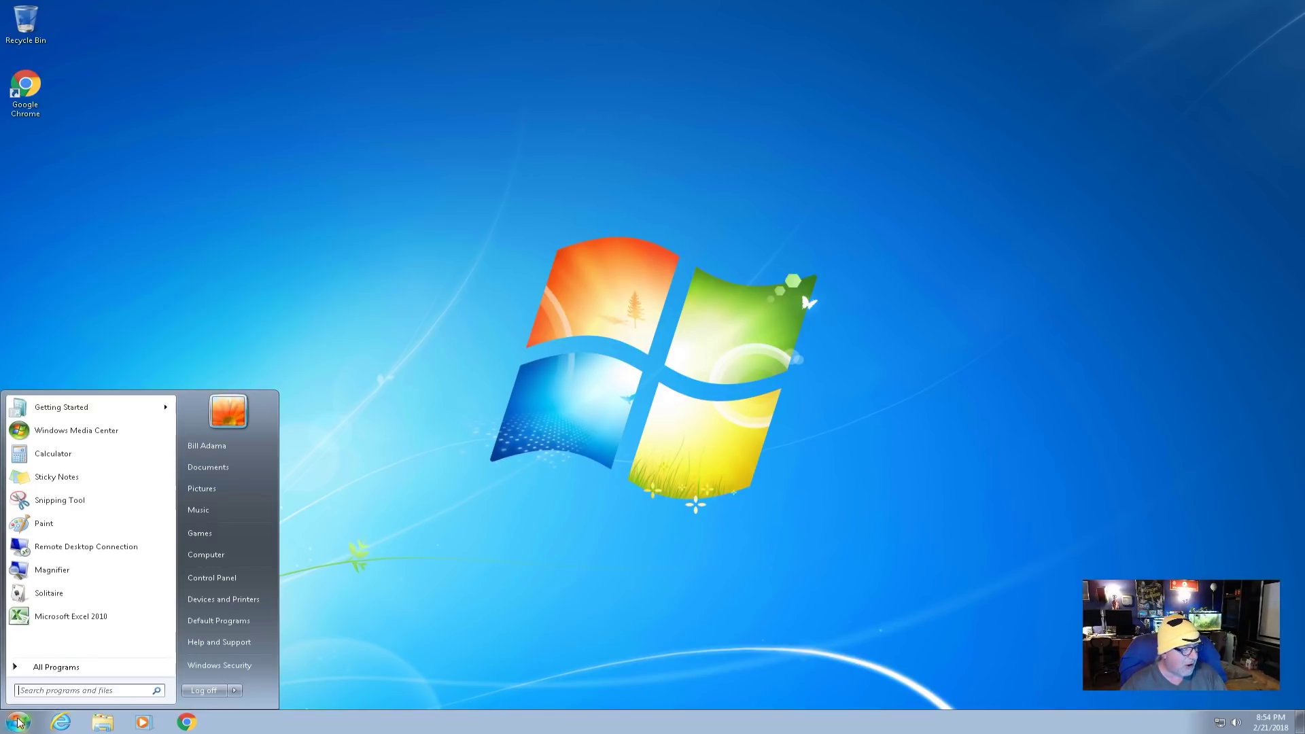
left_click(55, 665)
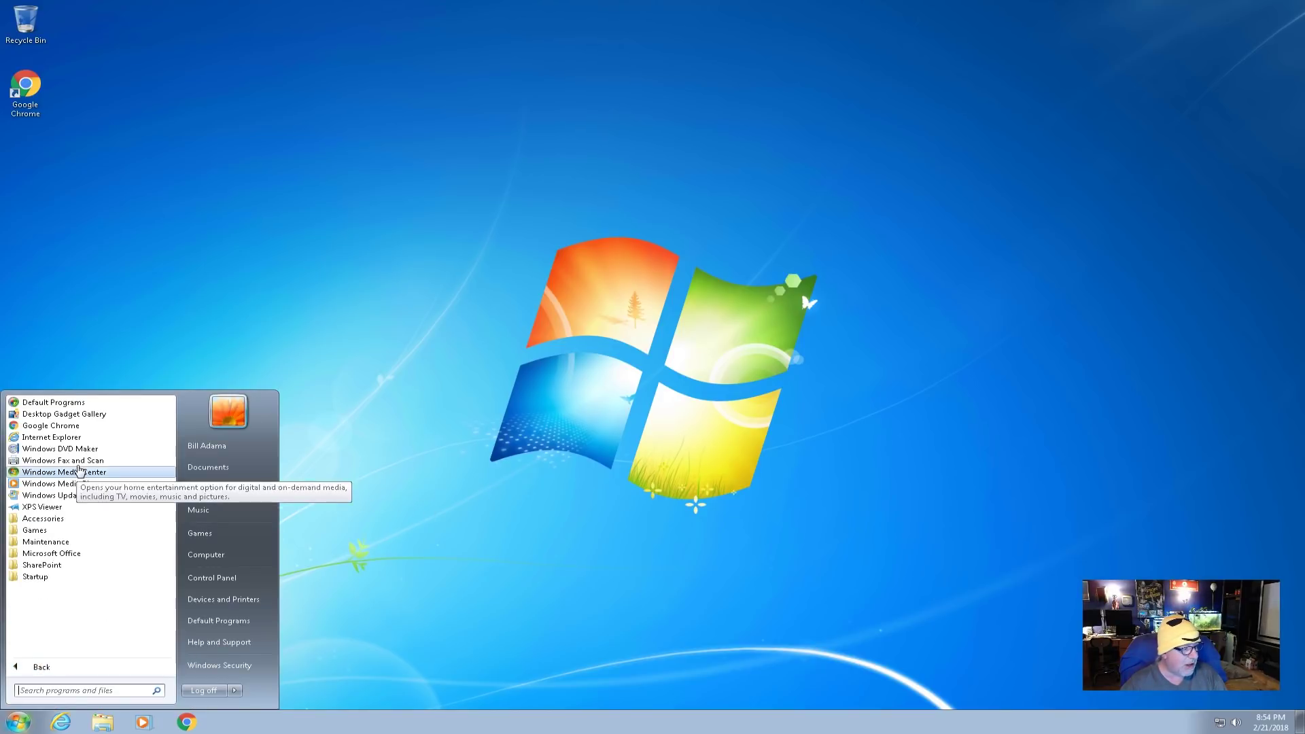
left_click(52, 553)
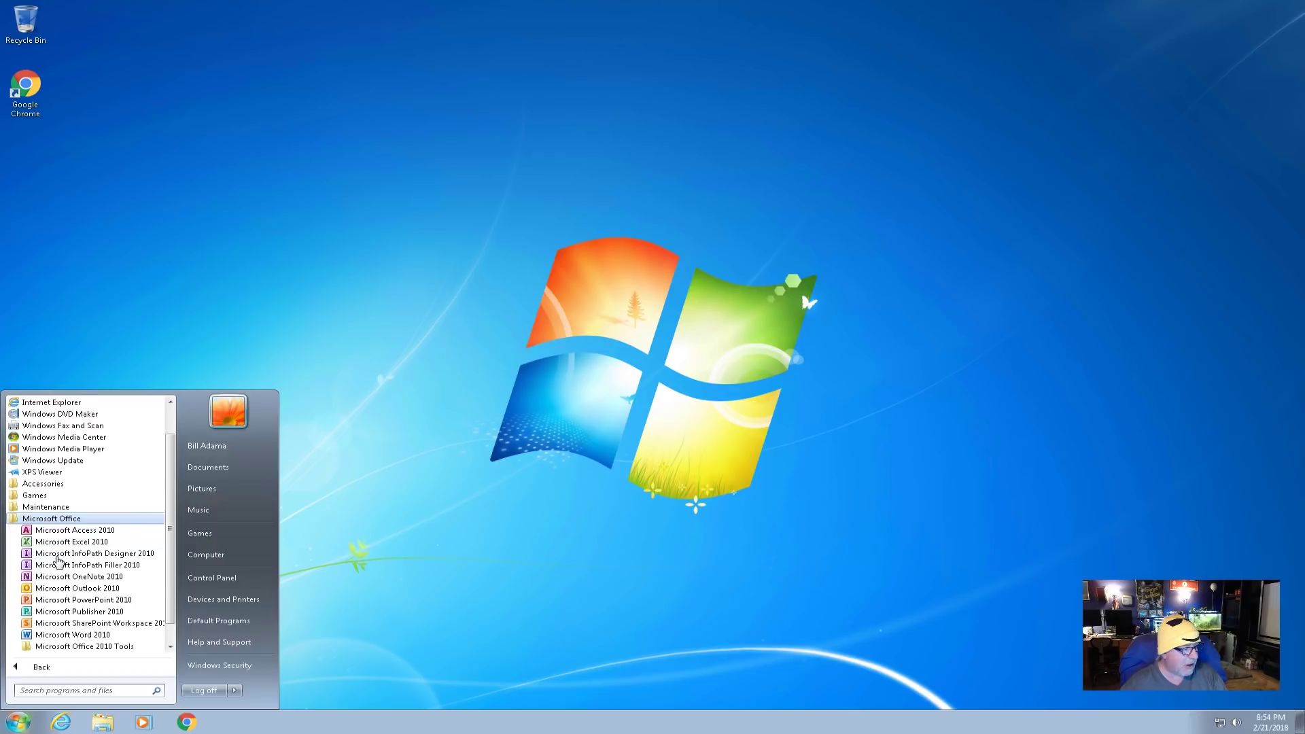
left_click(67, 541)
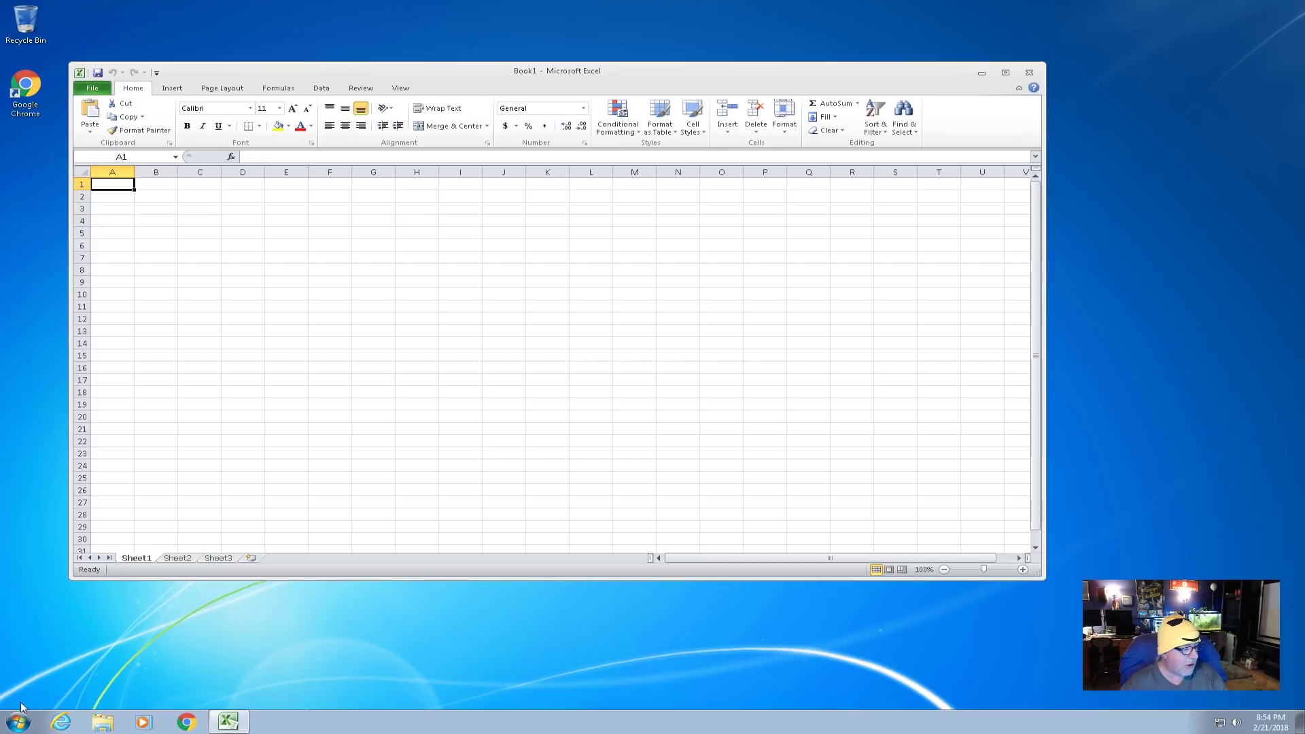
Launch Microsoft PowerPoint 2010 alongside the open Excel workbook
left_click(20, 711)
left_click(48, 667)
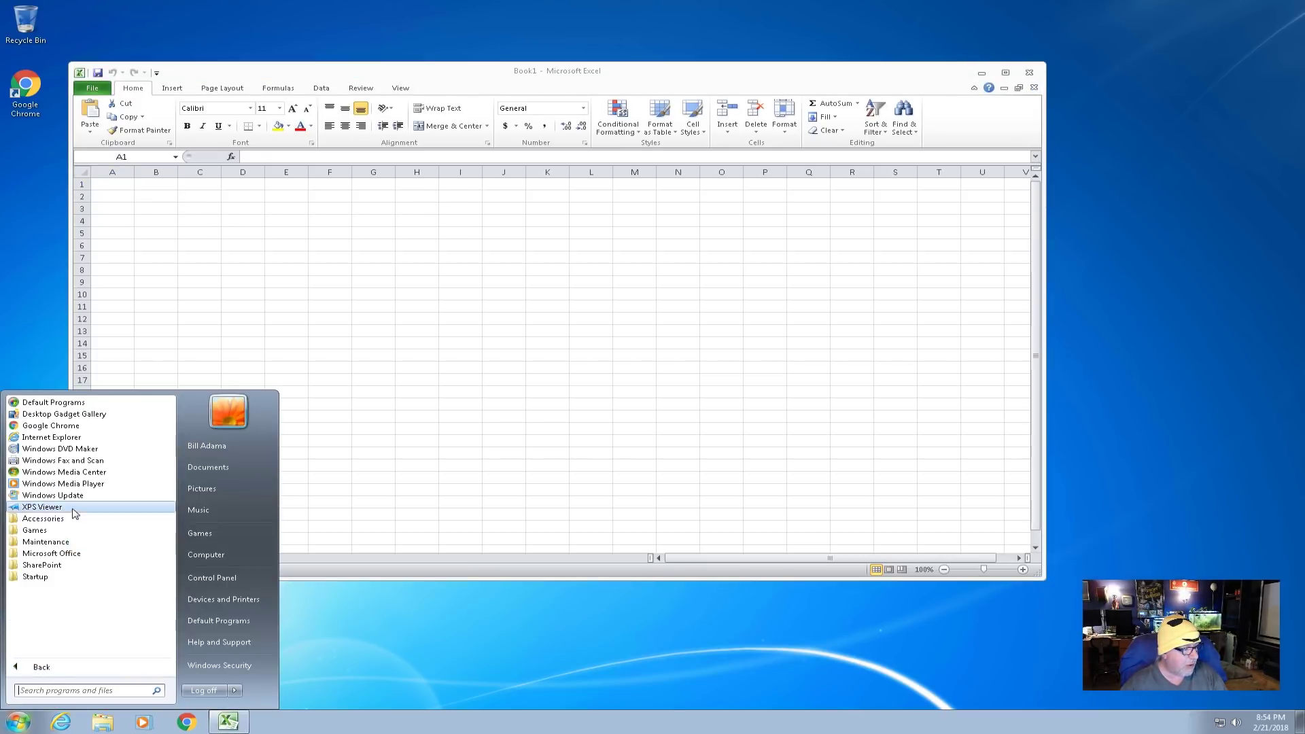
left_click(57, 554)
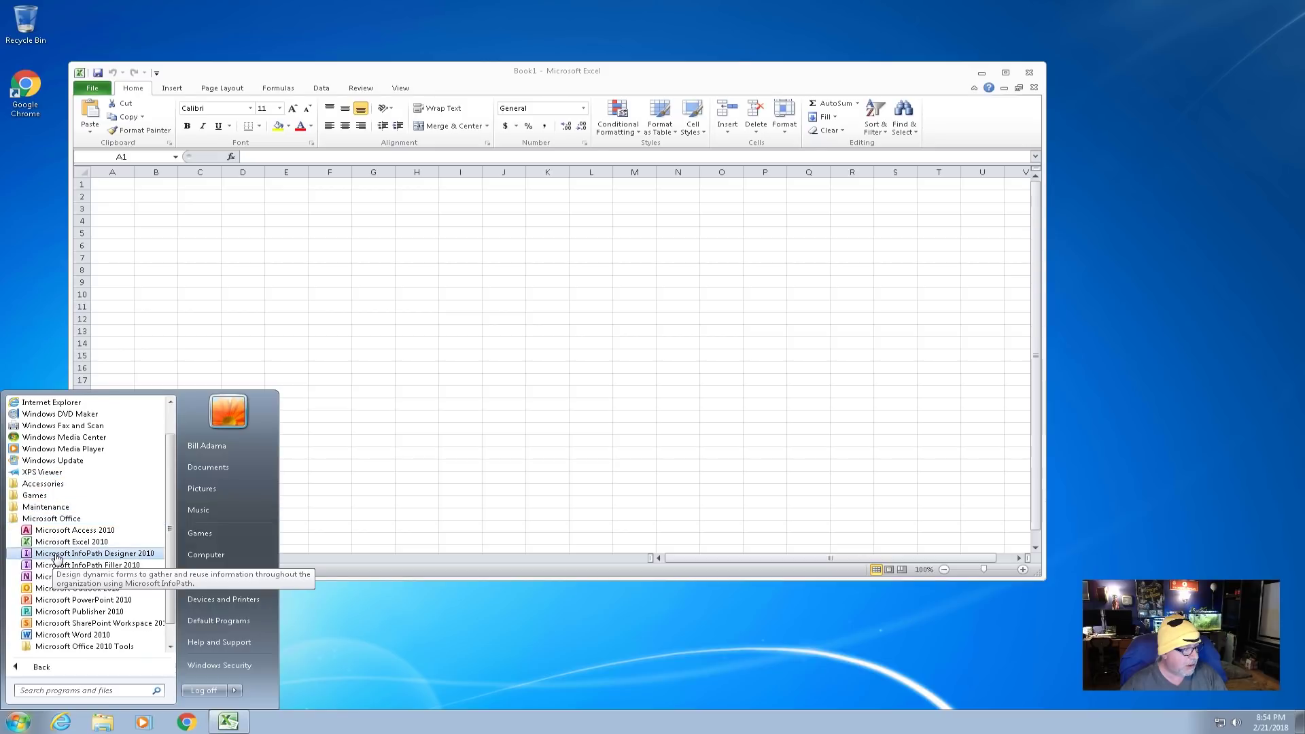
left_click(77, 600)
Launch Microsoft Publisher 2010 alongside the open Excel and PowerPoint windows
left_click(20, 720)
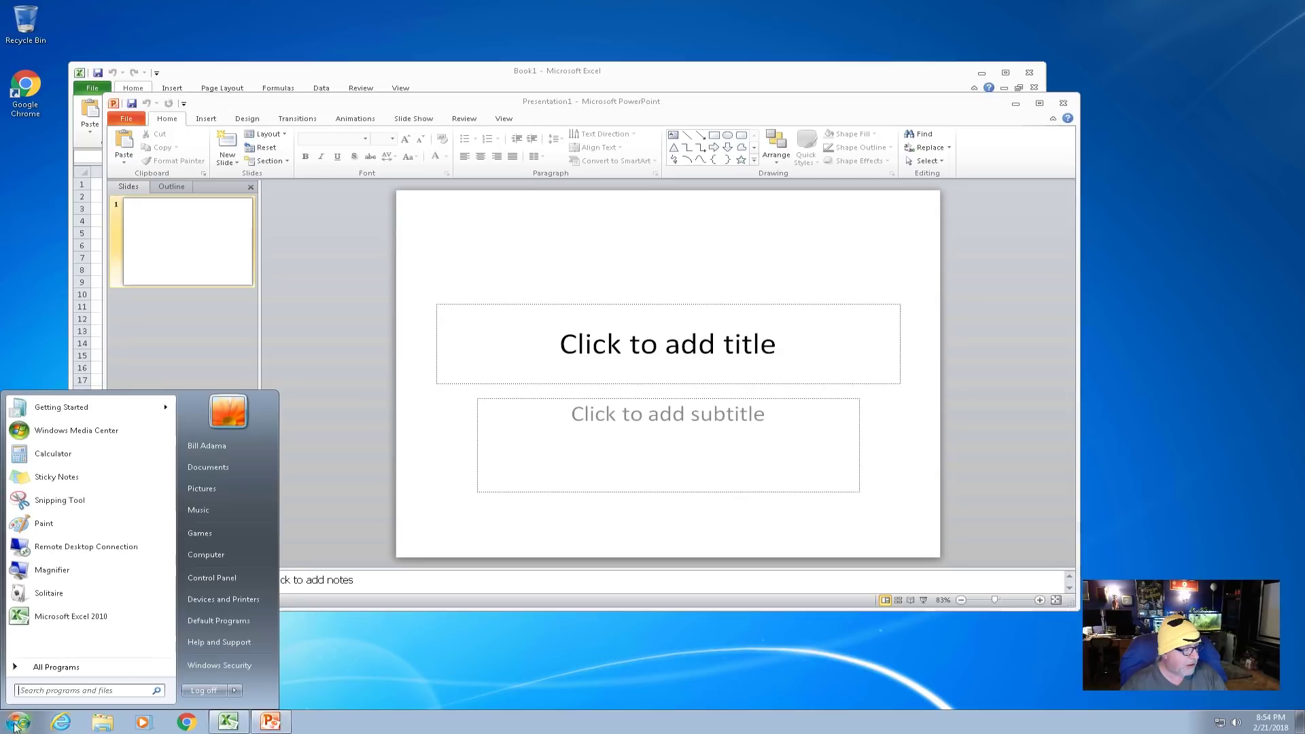
left_click(61, 668)
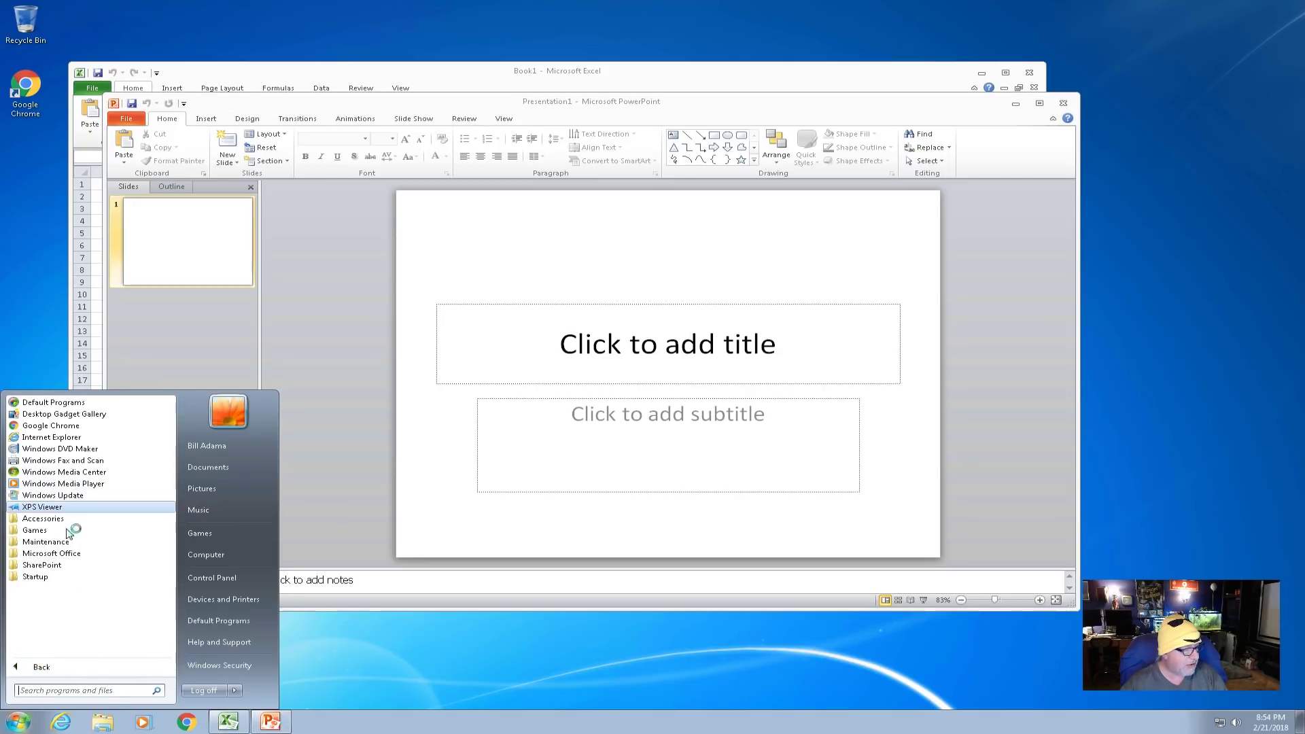
left_click(61, 552)
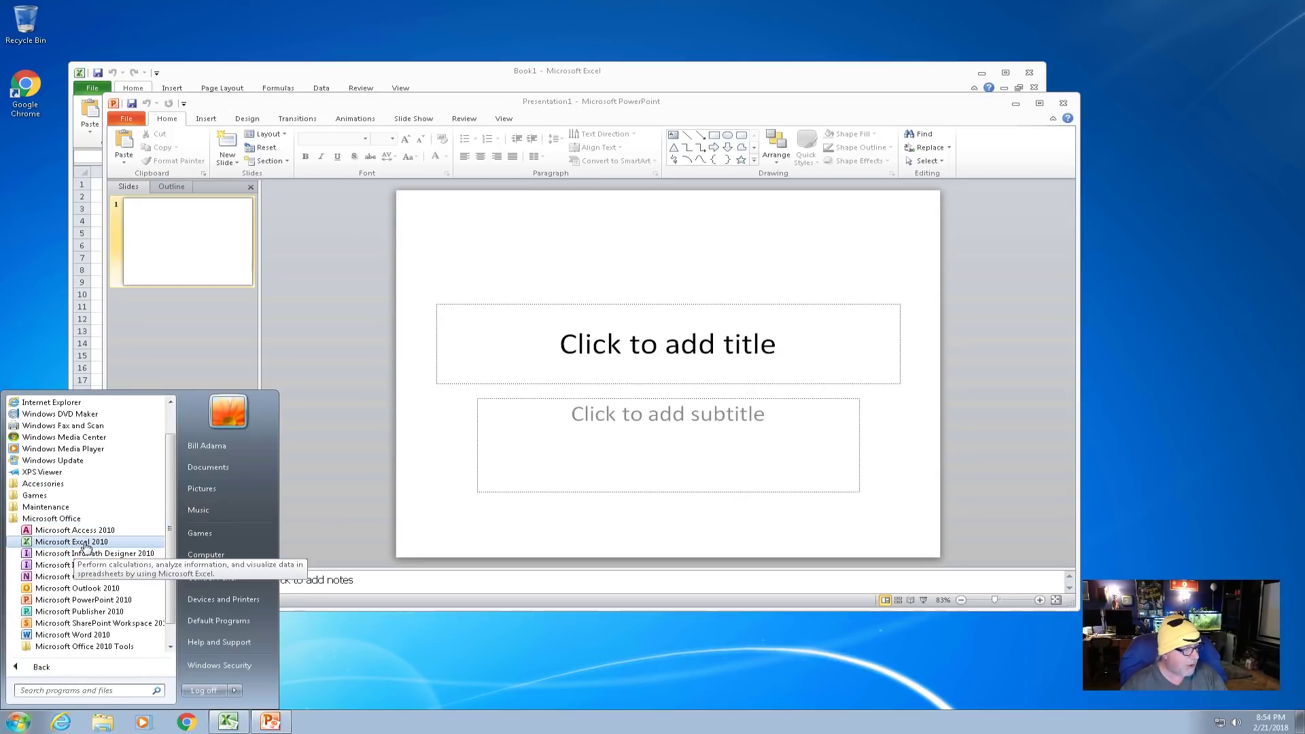
left_click(75, 611)
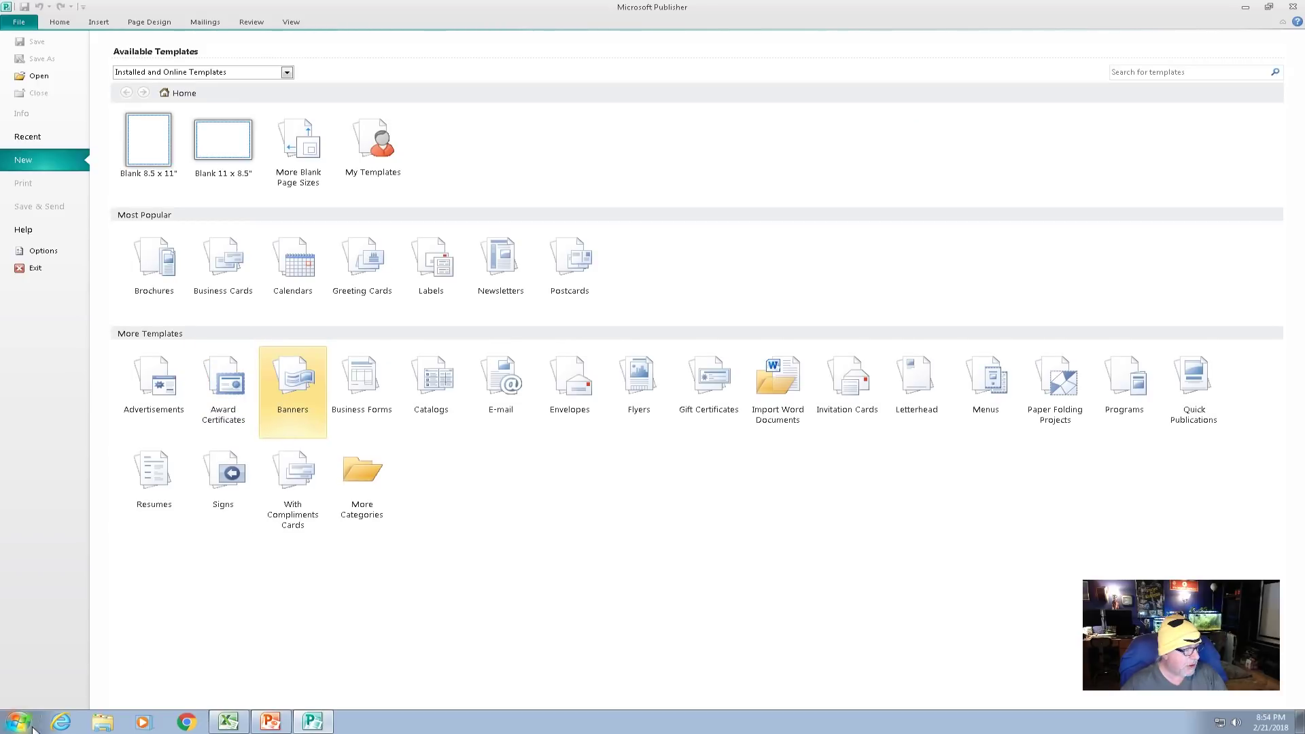
Launch Microsoft Word 2010 and minimize all open windows to show the desktop
left_click(19, 721)
left_click(57, 667)
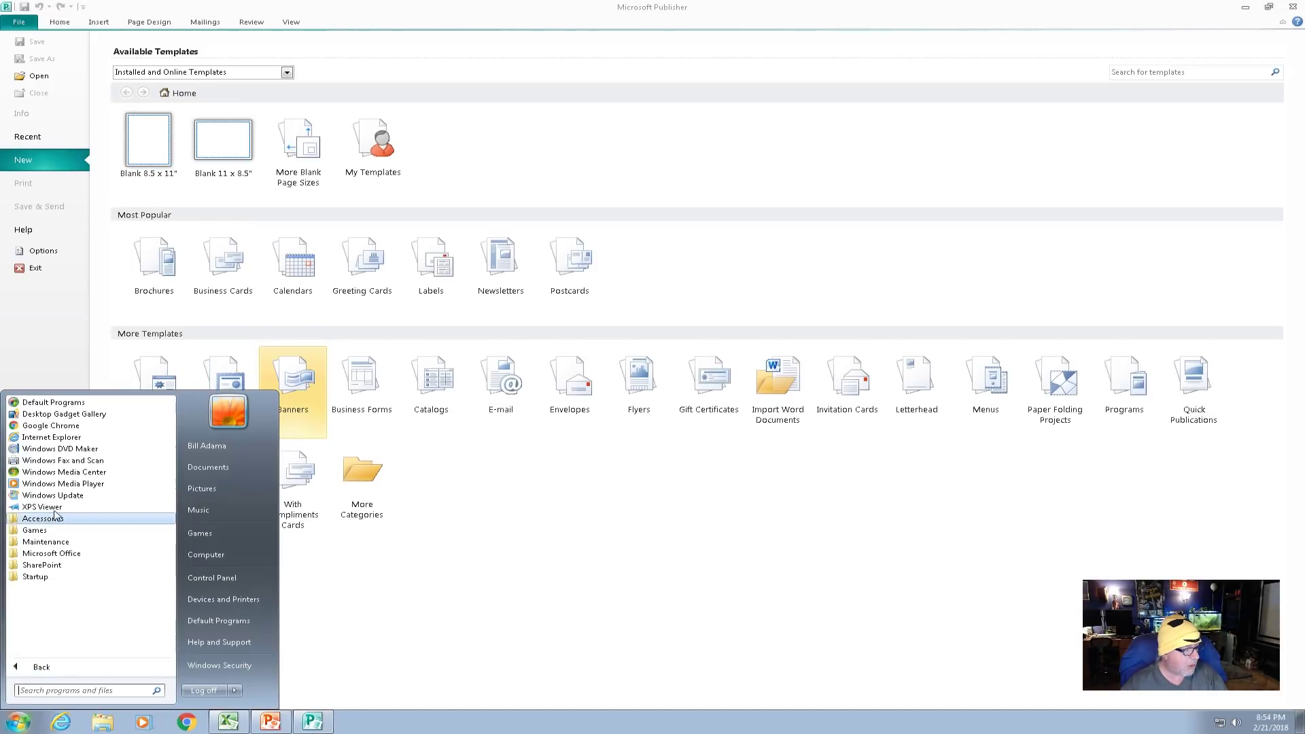
left_click(42, 553)
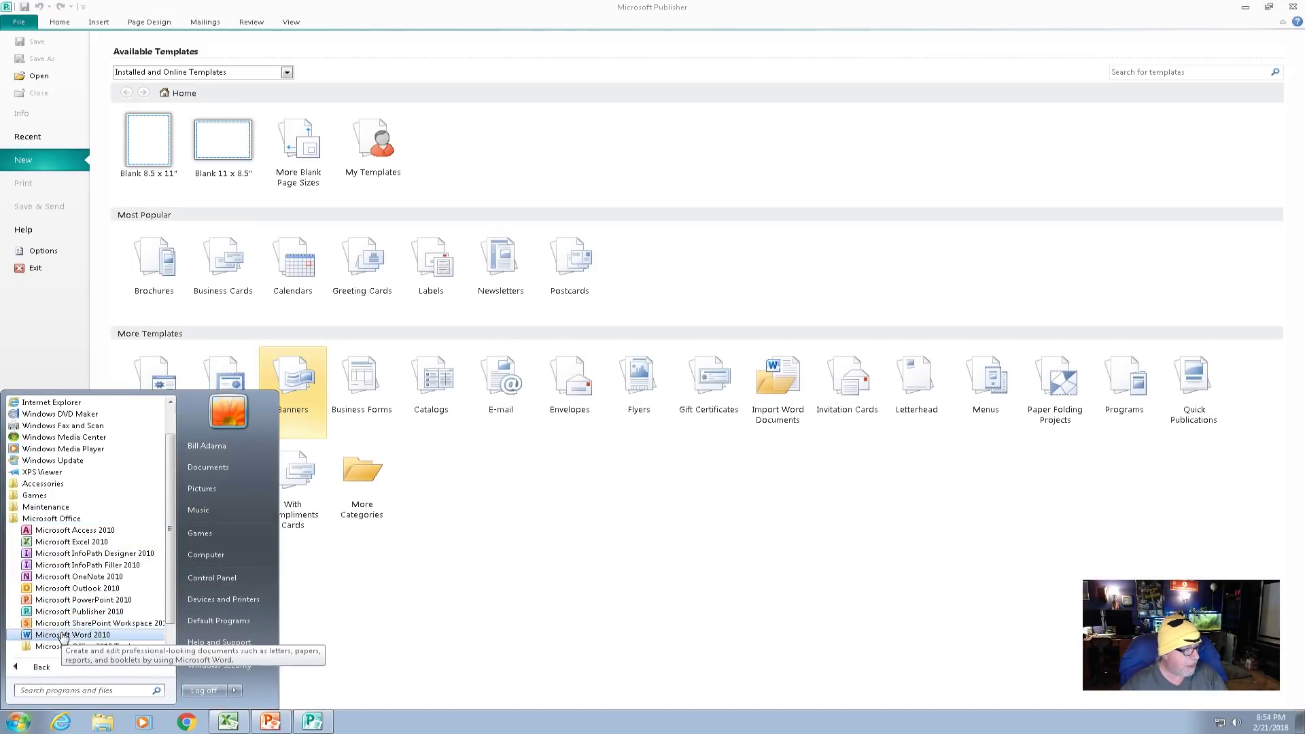
left_click(62, 621)
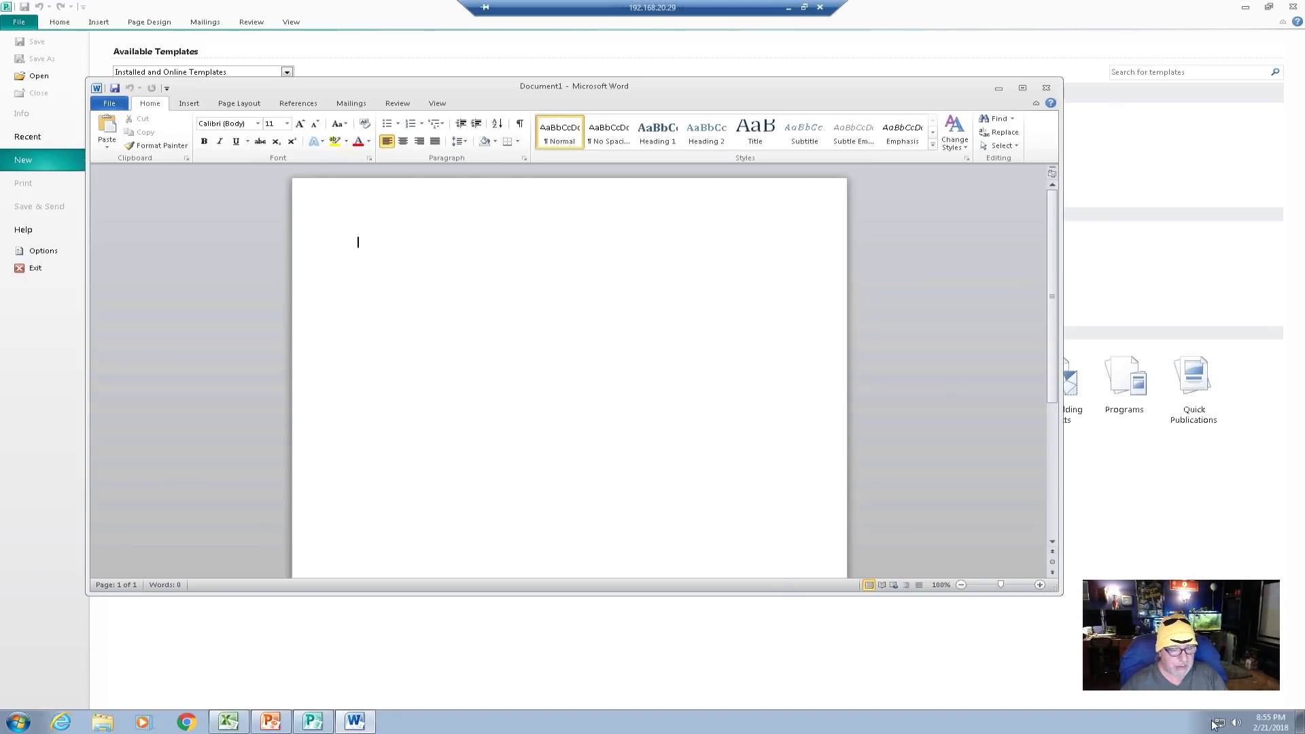
left_click(1300, 725)
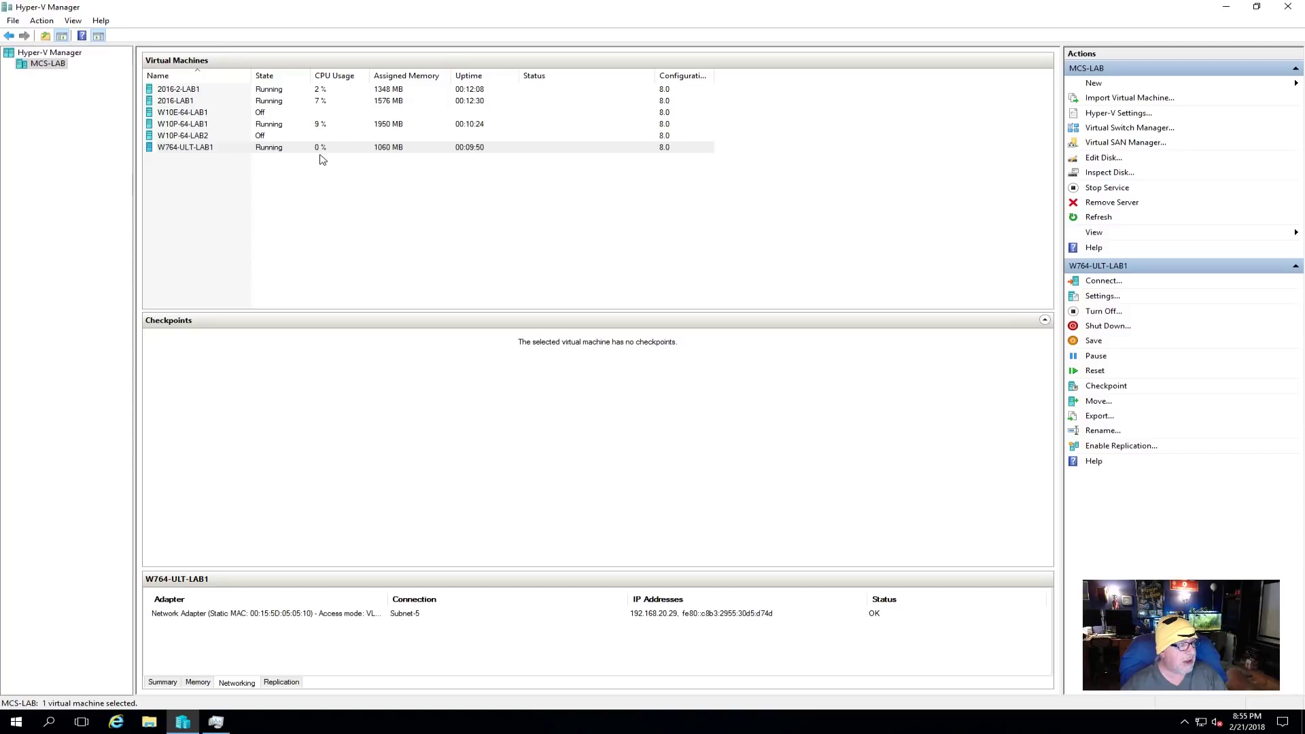
On the Hyper-V host, examine W764-ULT-LAB1's memory details and the host's overall memory and CPU performance in Task Manager
left_click(197, 682)
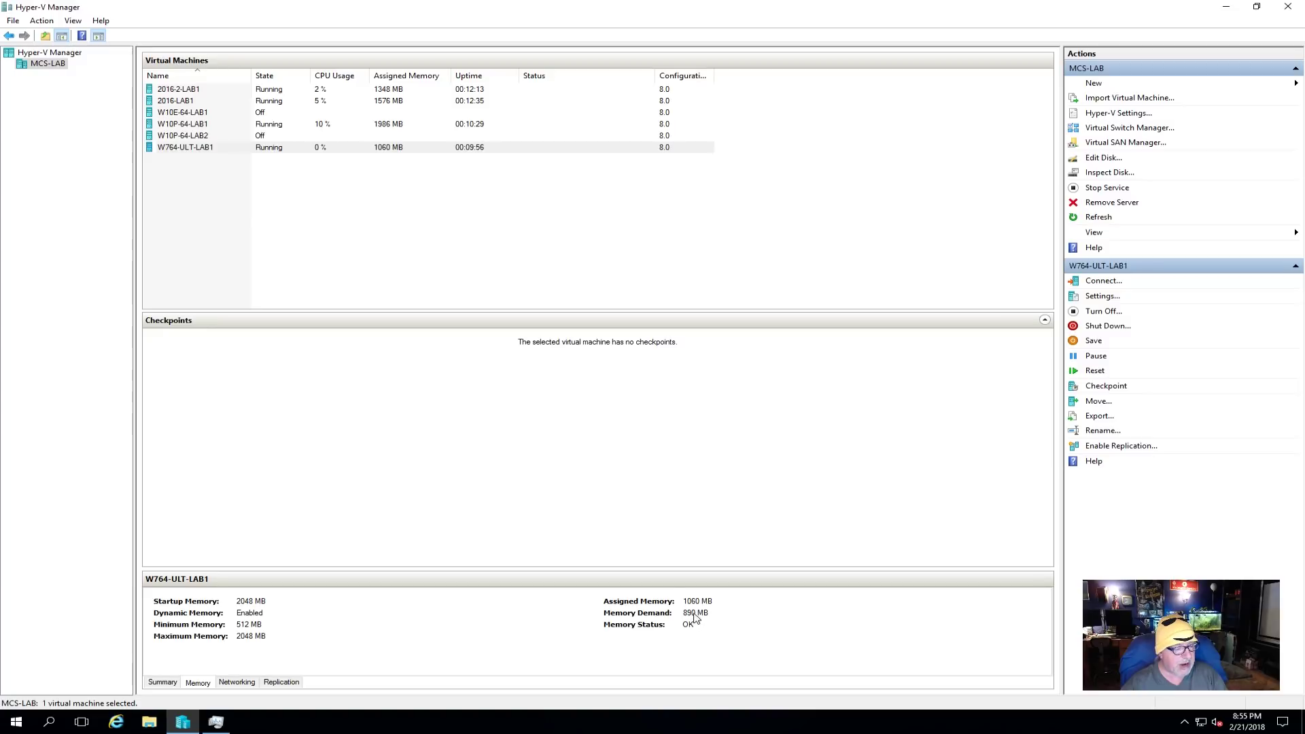
left_click(217, 722)
left_click(916, 135)
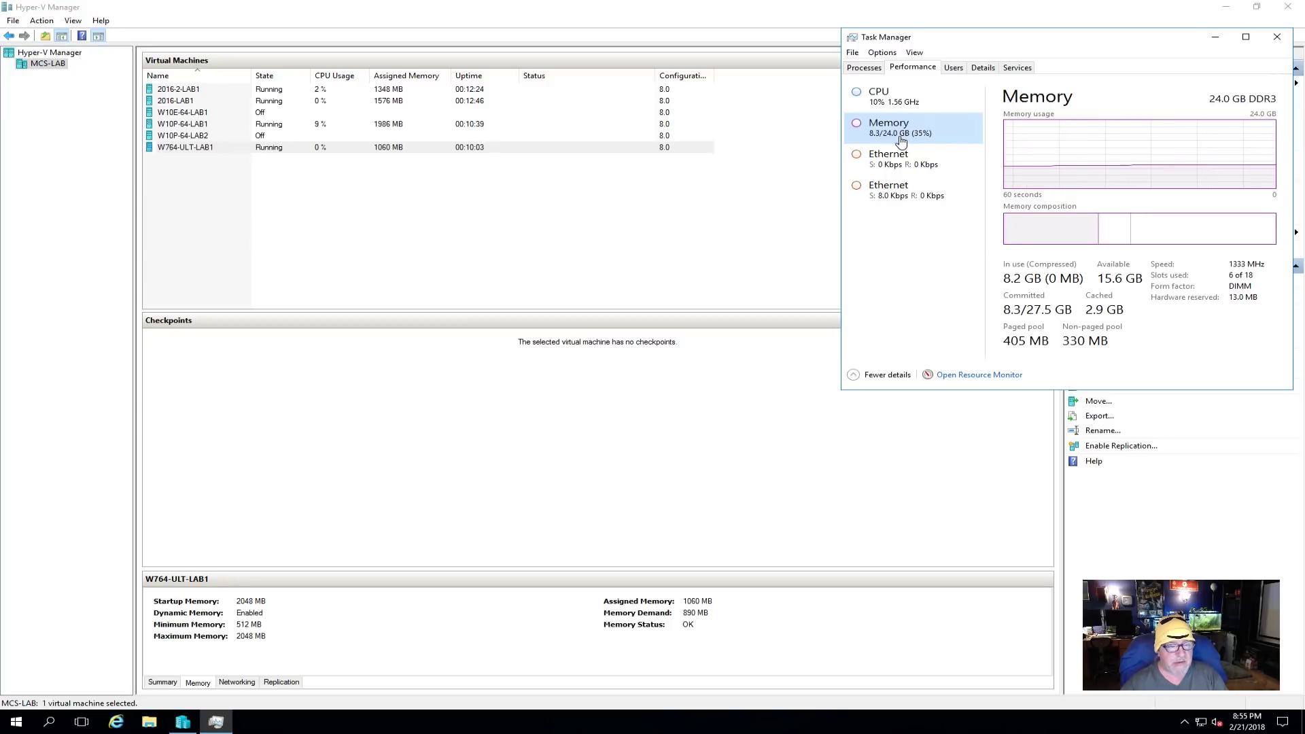
left_click(911, 103)
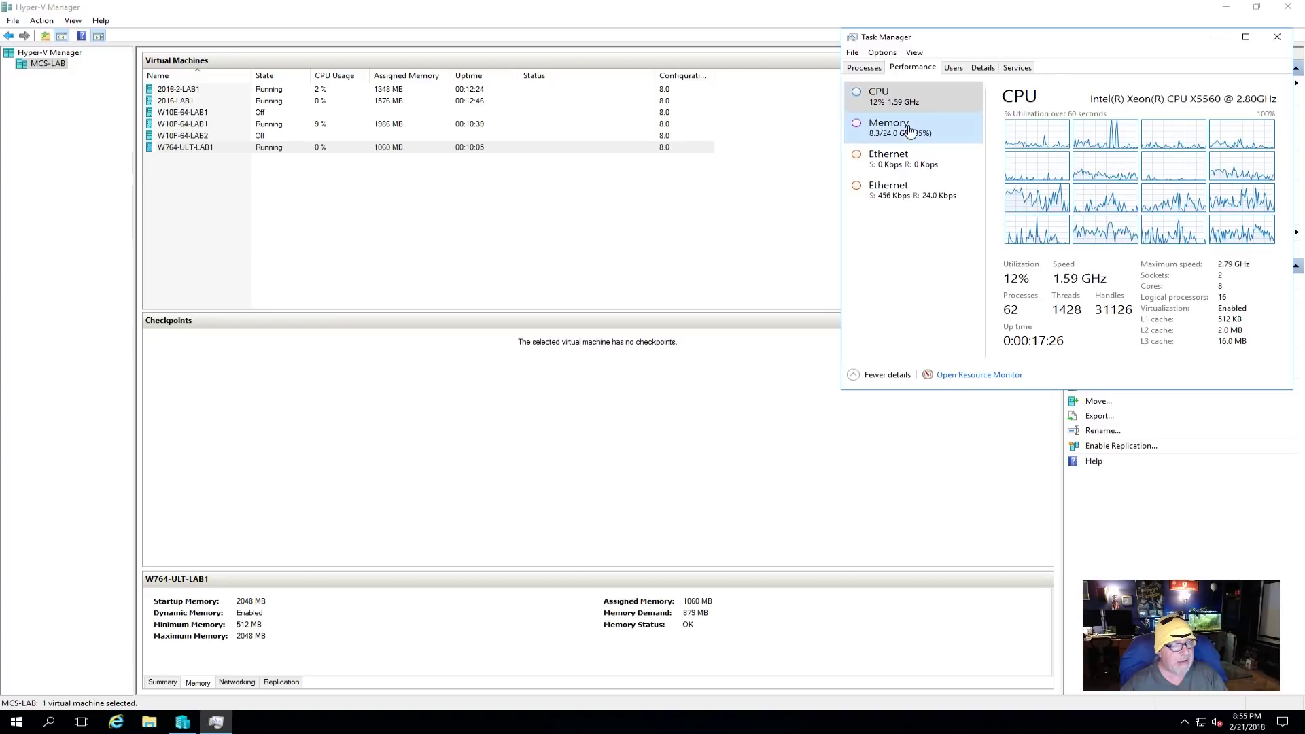
left_click(912, 128)
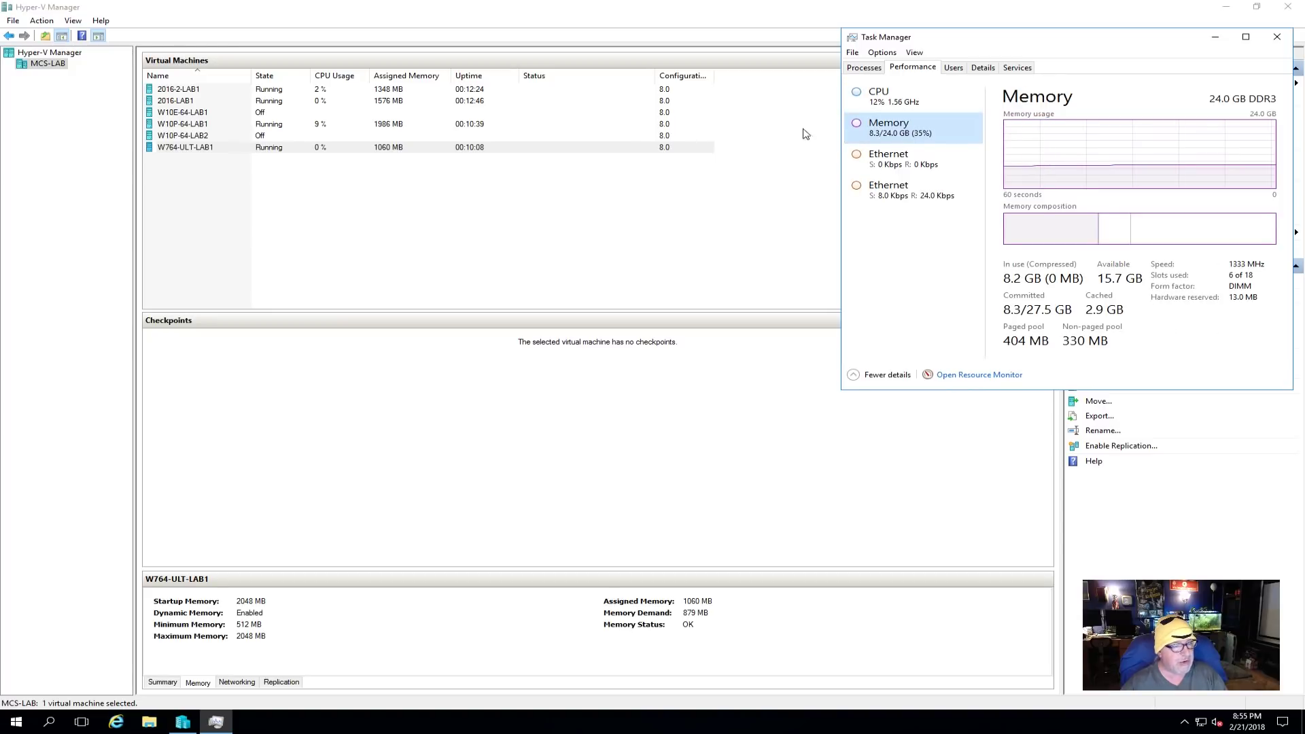
left_click(901, 109)
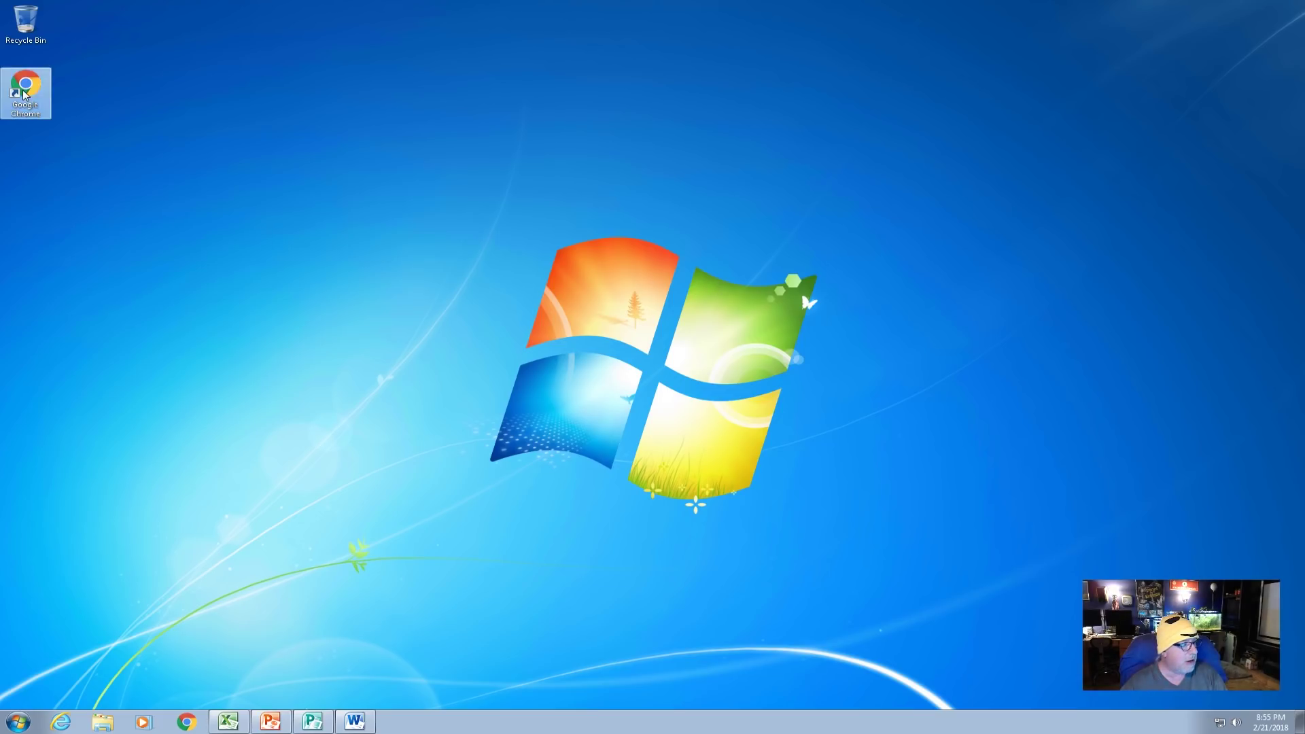
Switch to W764-ULT-LAB1, launch Google Chrome and open the YouTube site through a search for "youtube"
double_click(24, 93)
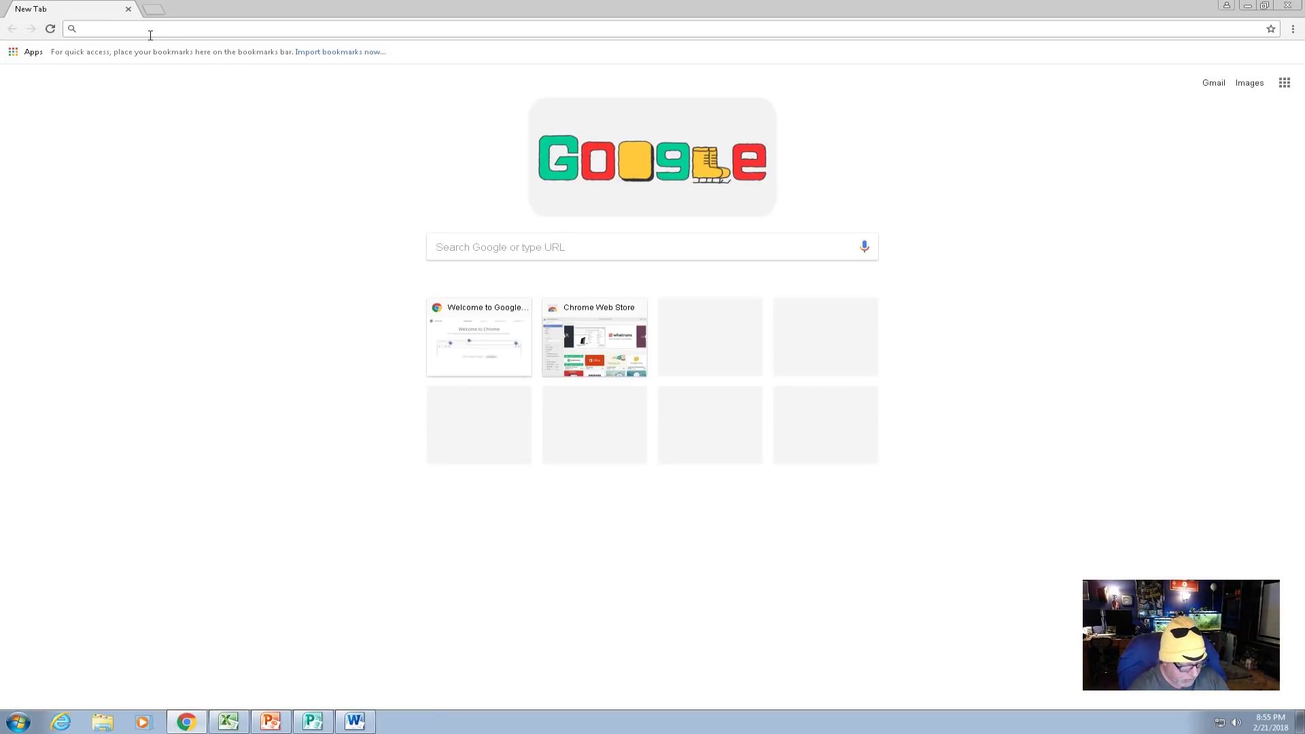
type("youtube")
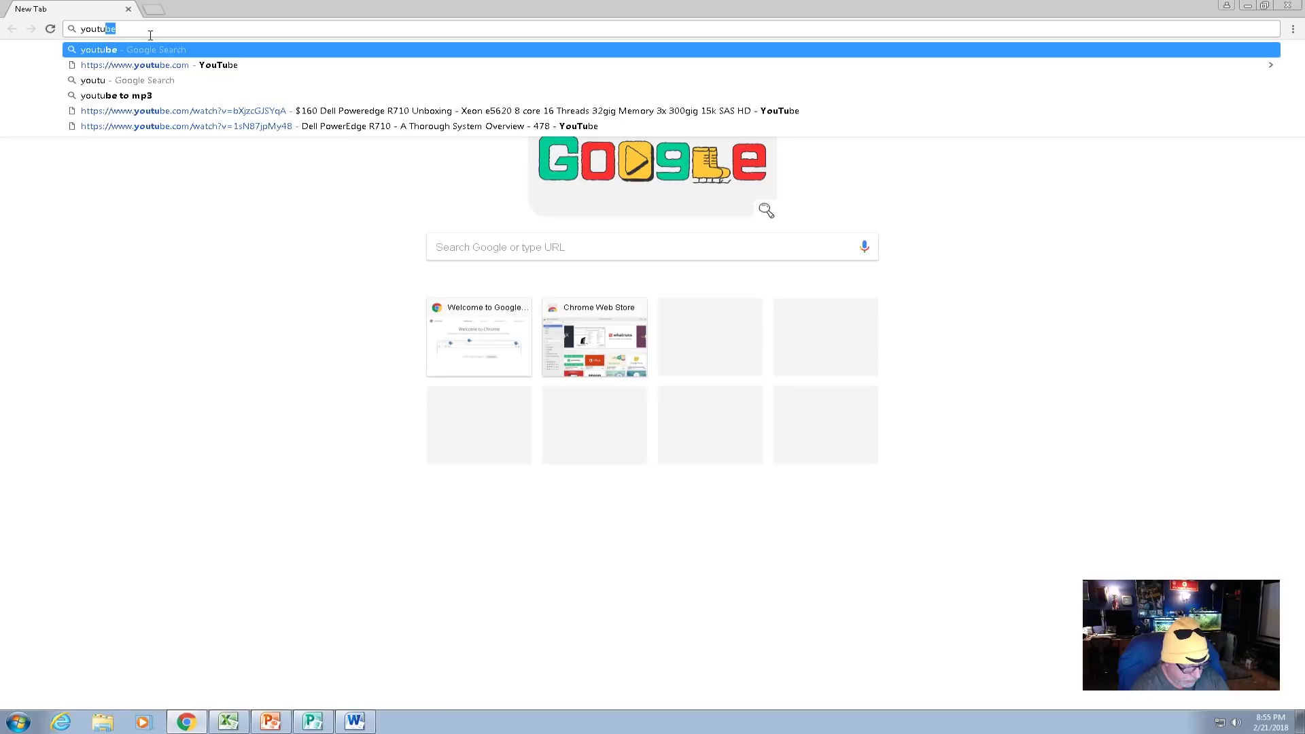
key("Return")
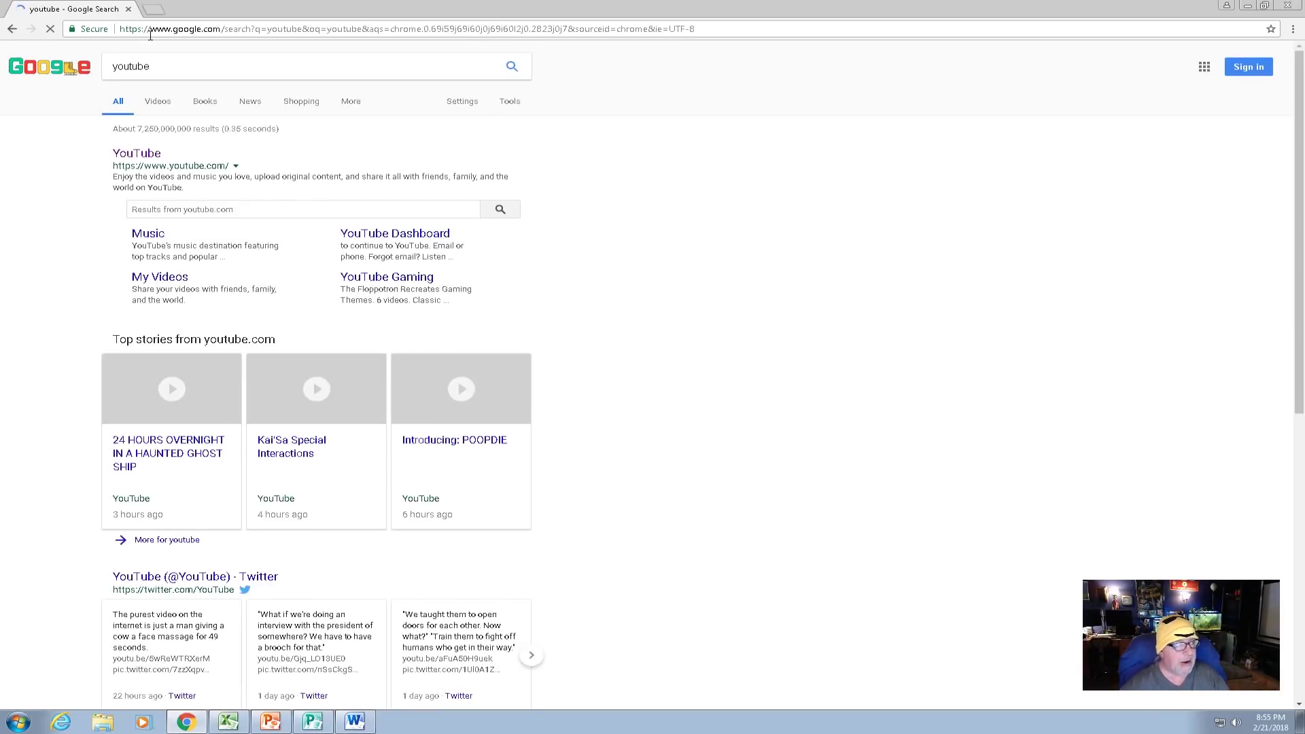
left_click(144, 160)
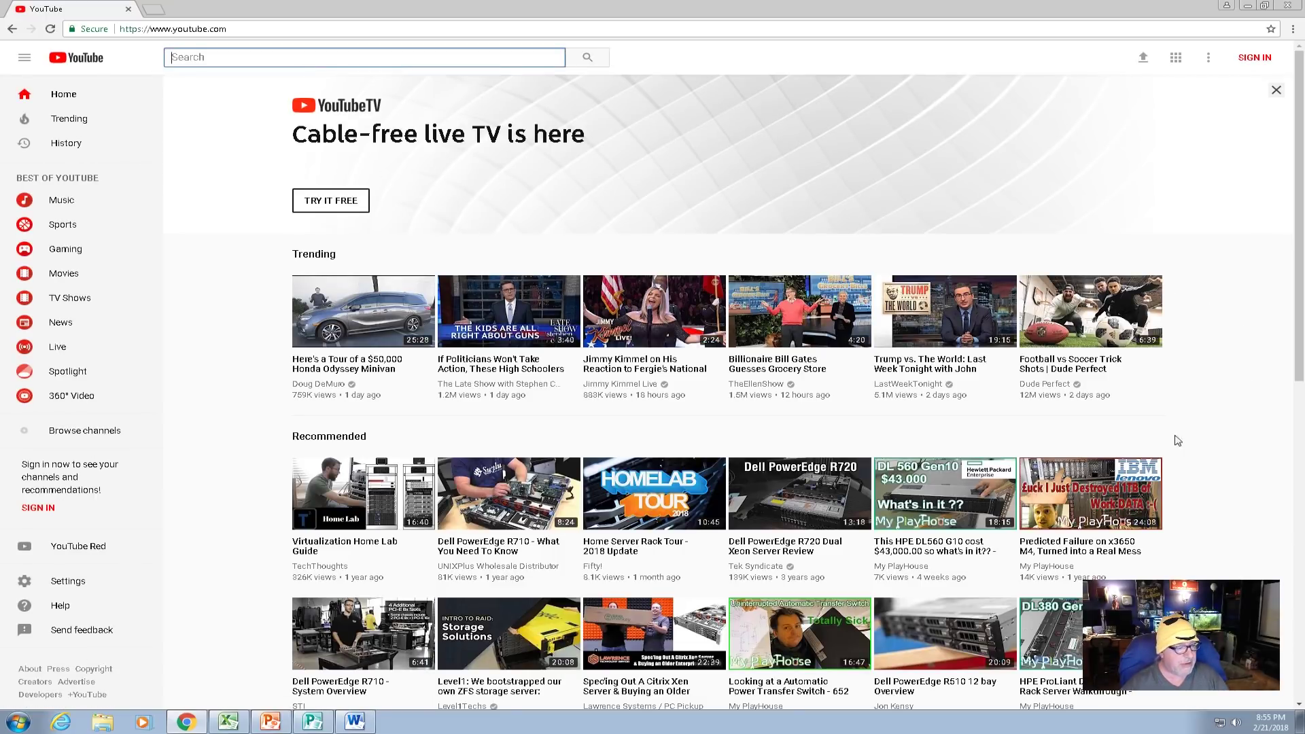
Open the recommended video "Dell PowerEdge R710 - What You Need To Know" in a new browser tab and play it
right_click(476, 548)
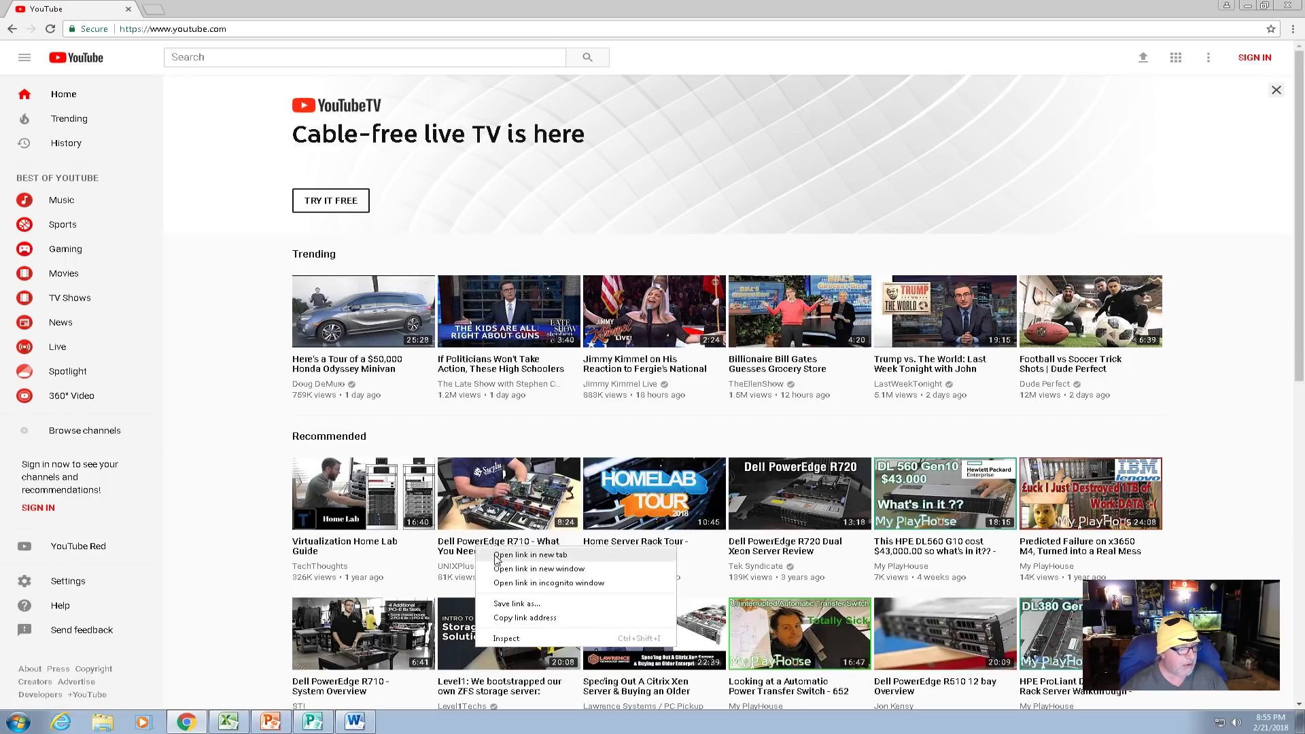
left_click(495, 555)
left_click(190, 8)
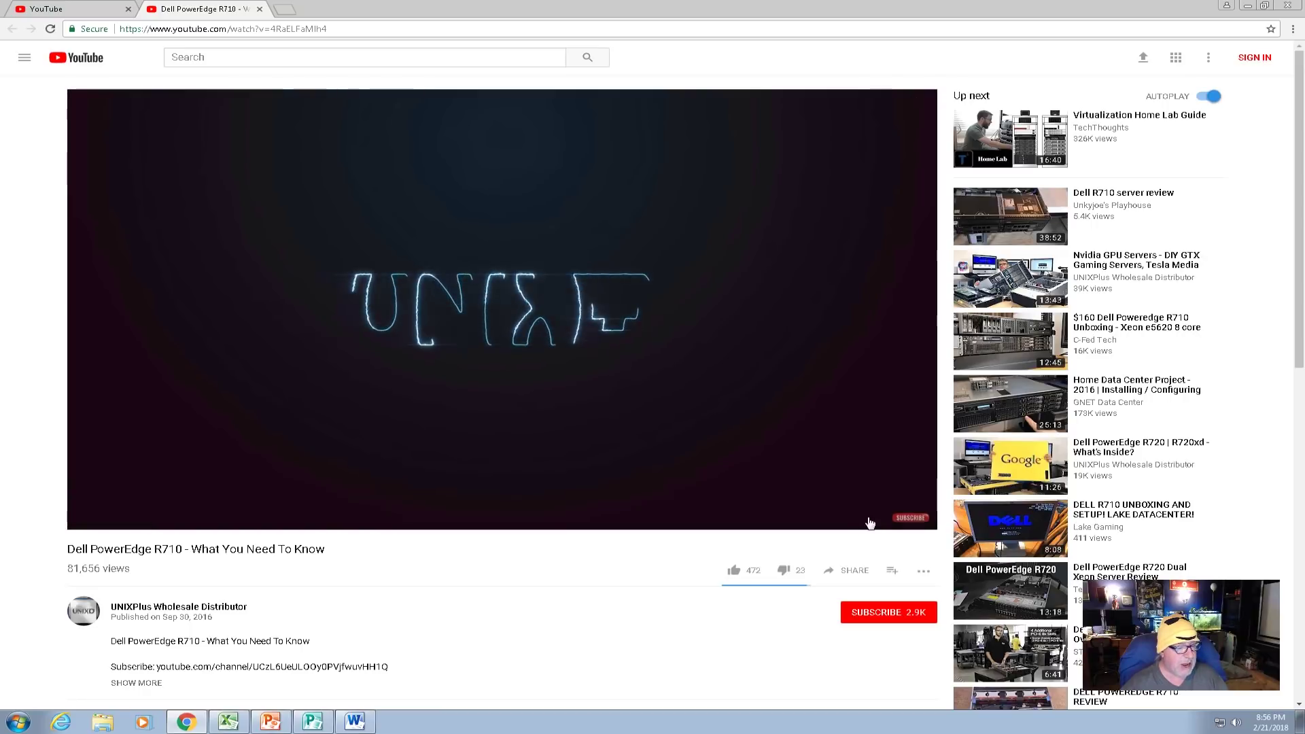
left_click(869, 521)
left_click(869, 520)
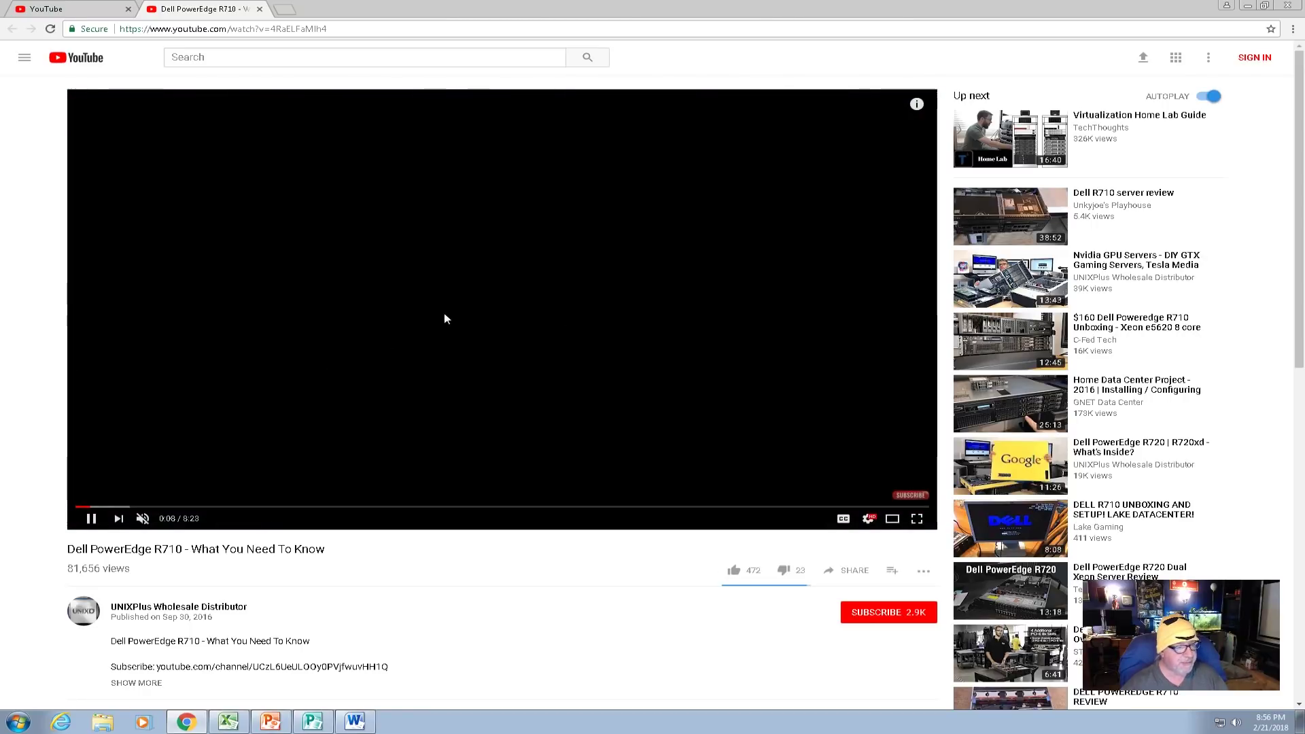
left_click(113, 506)
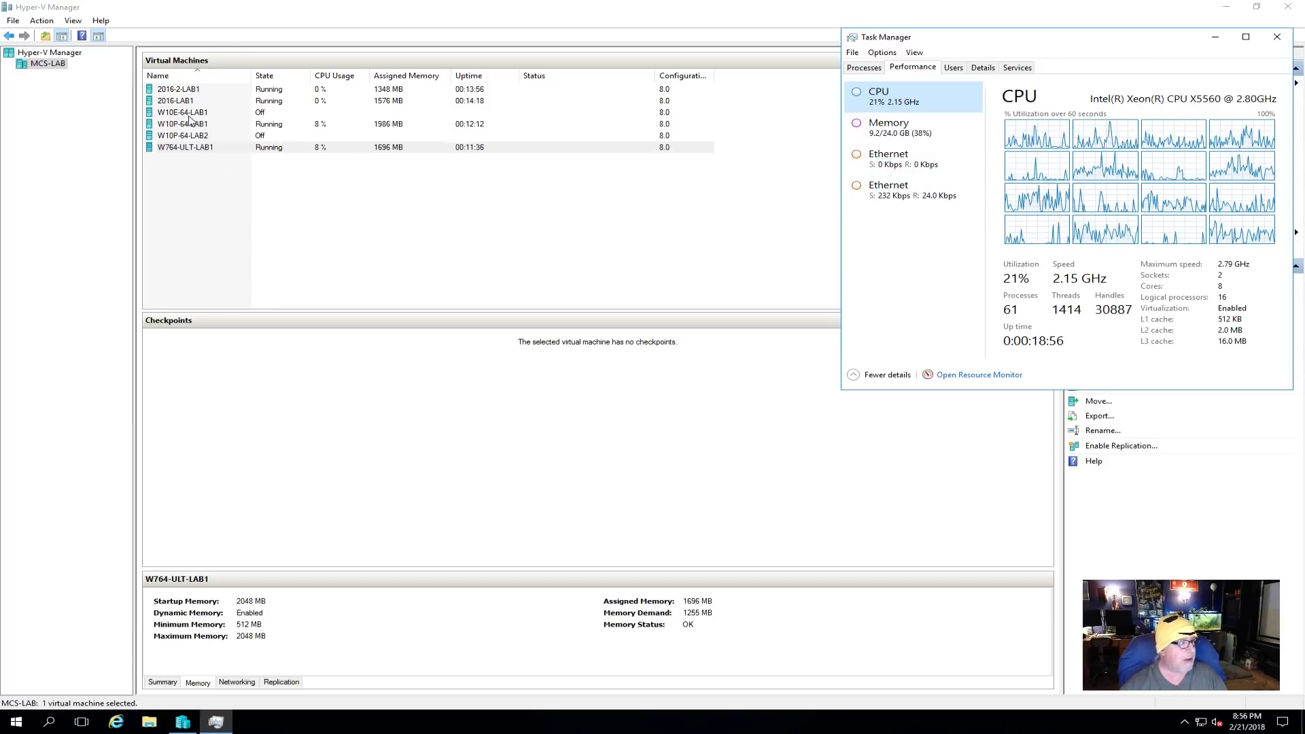
Switch to the Hyper-V host and start the W10E-64-LAB1 and W10P-64-LAB2 virtual machines
left_click(184, 113)
right_click(182, 112)
left_click(208, 155)
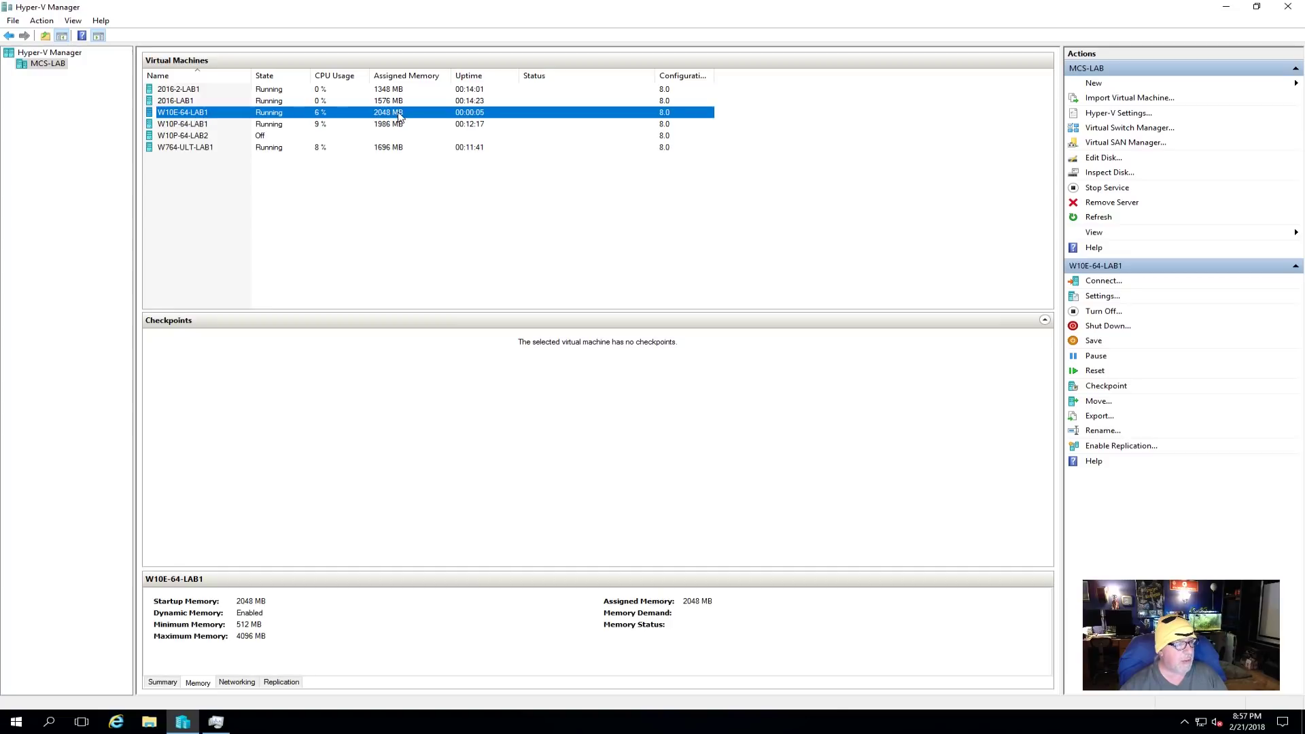
left_click(197, 137)
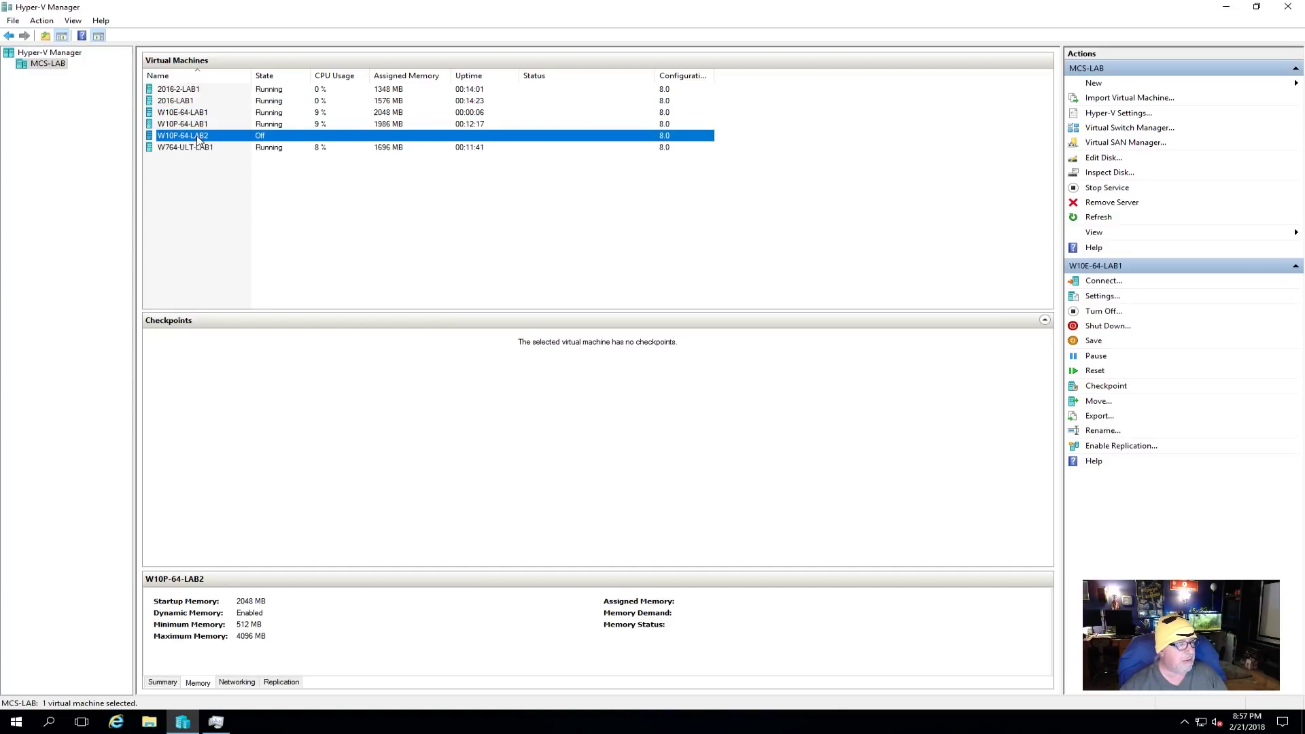
right_click(198, 137)
left_click(258, 185)
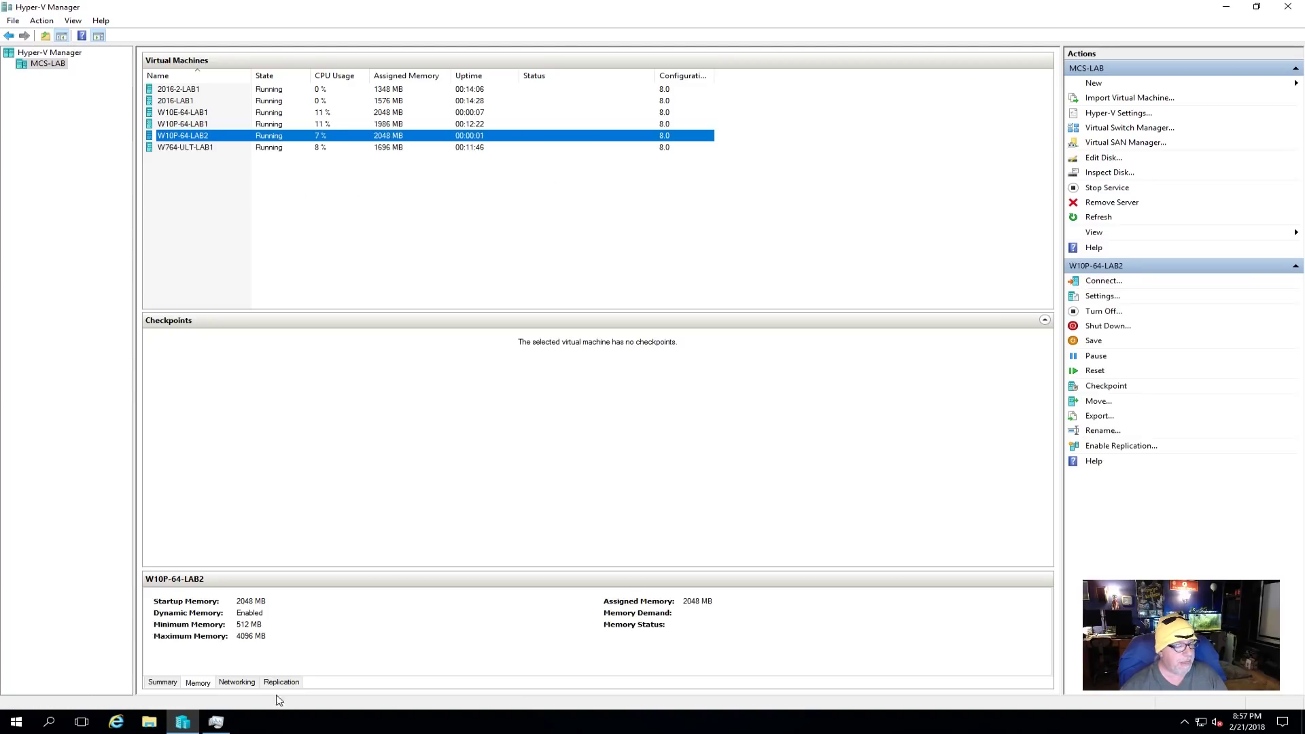
Examine the host's CPU and memory performance in Task Manager and the memory details of W10P-64-LAB2
left_click(216, 722)
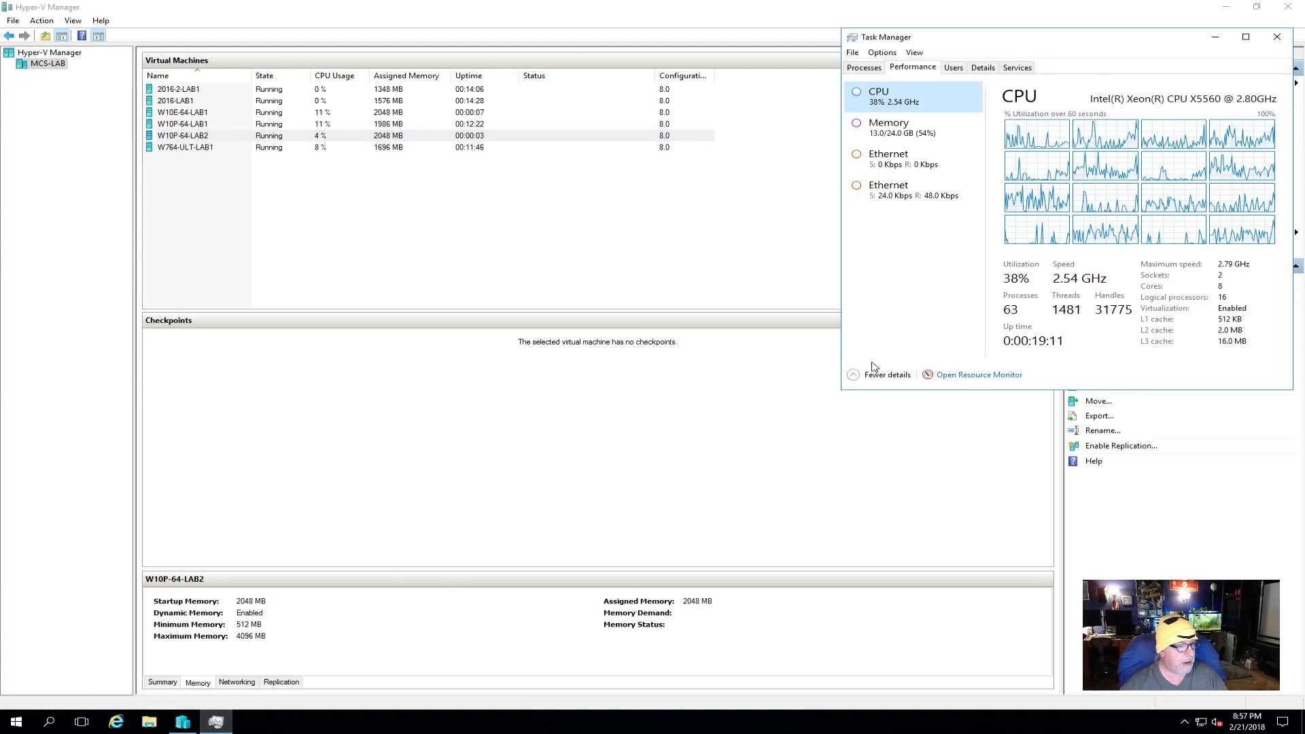
left_click(918, 138)
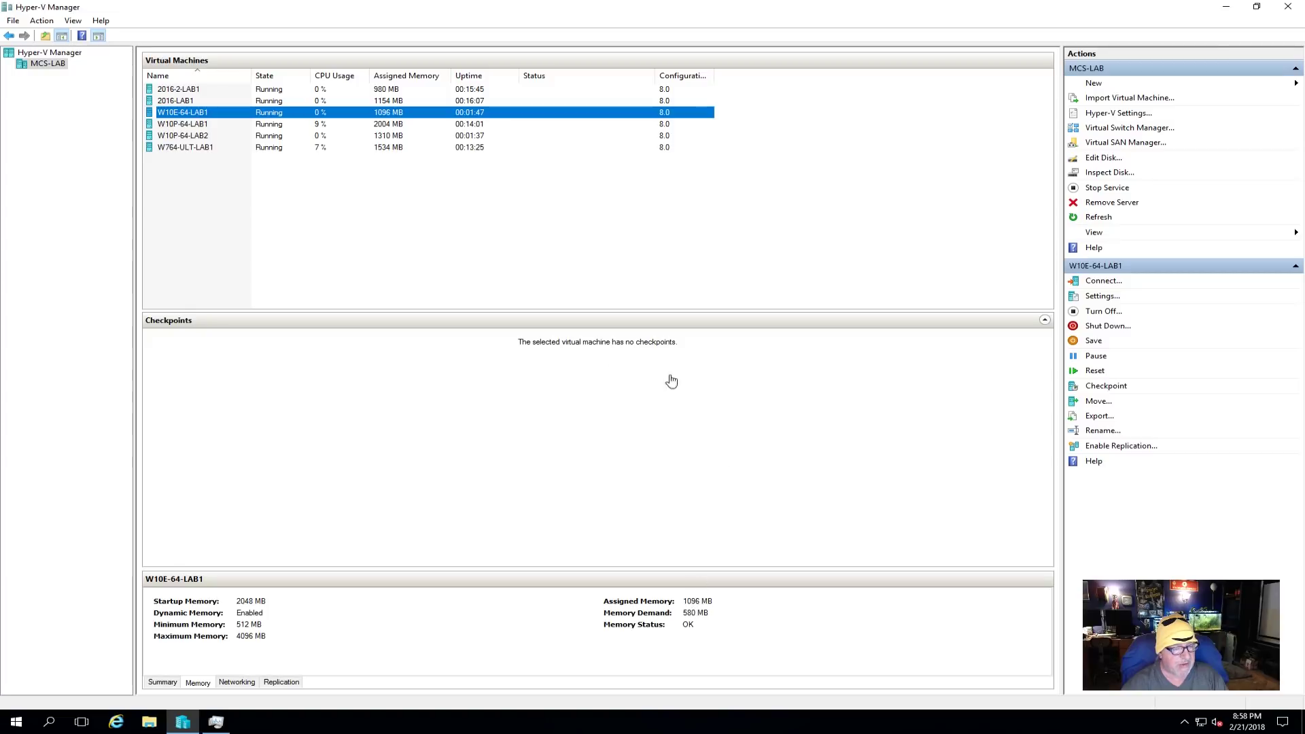
left_click(185, 138)
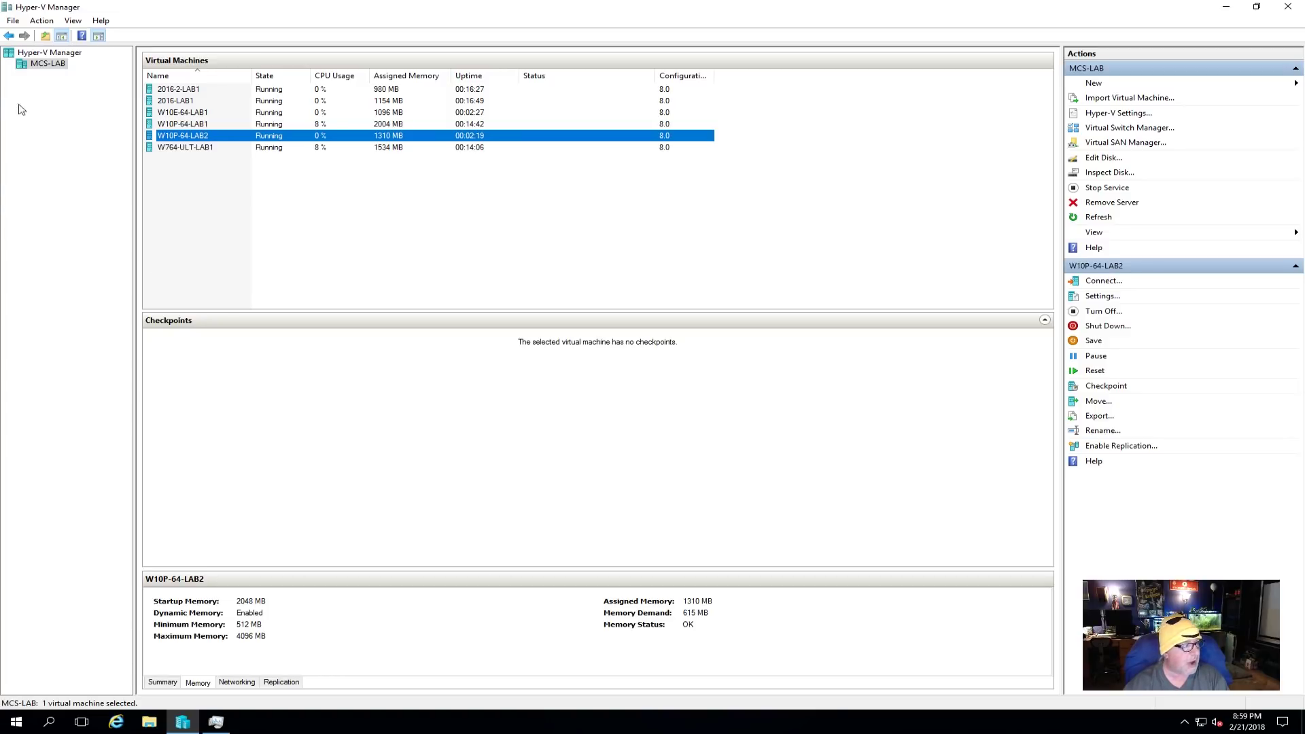
Look up the IP address of W10E-64-LAB1 in its networking details and enter 192.168.20.26 as the Remote Desktop computer
left_click(191, 114)
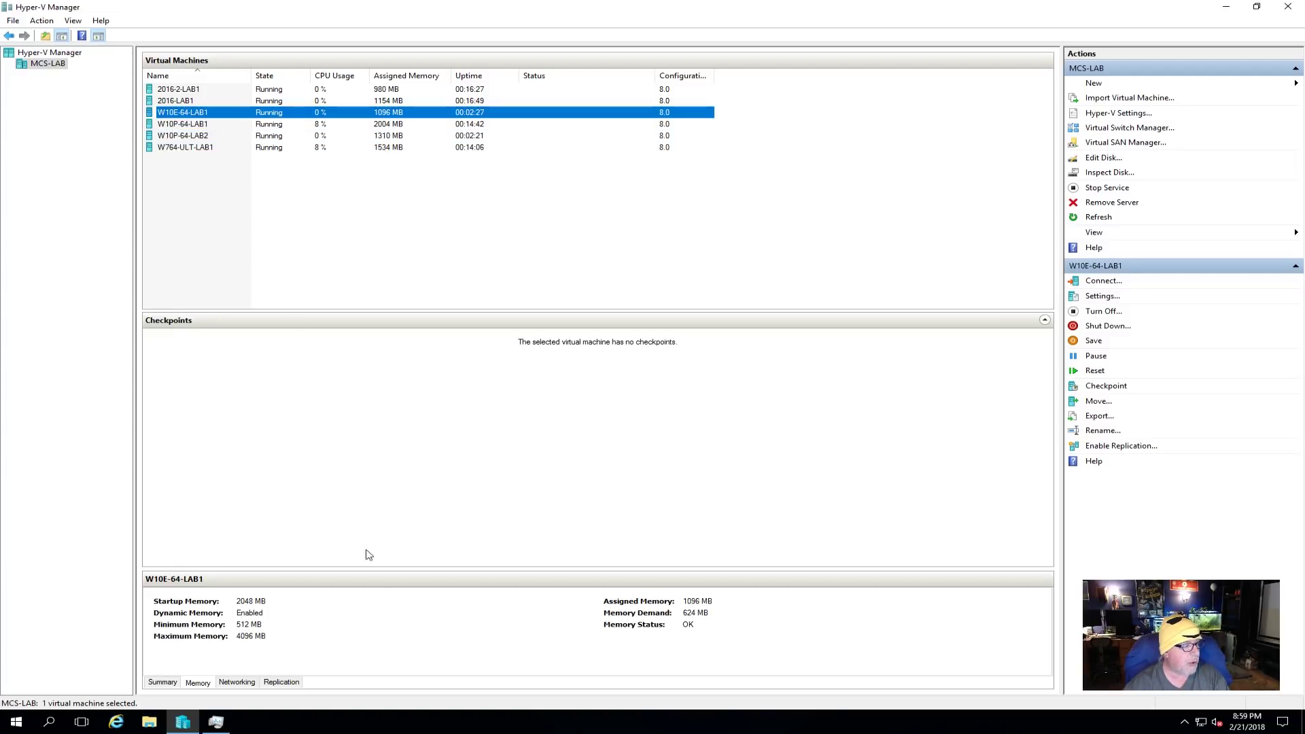
left_click(235, 682)
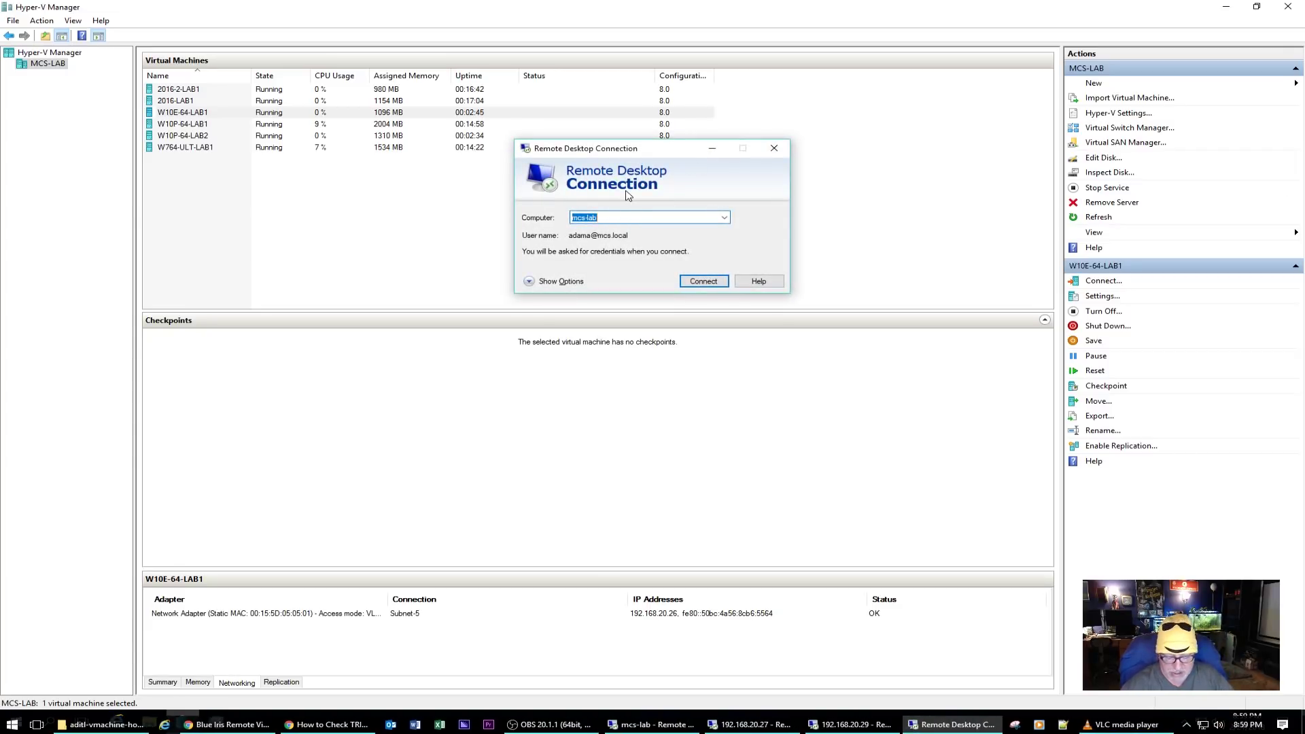
type("1")
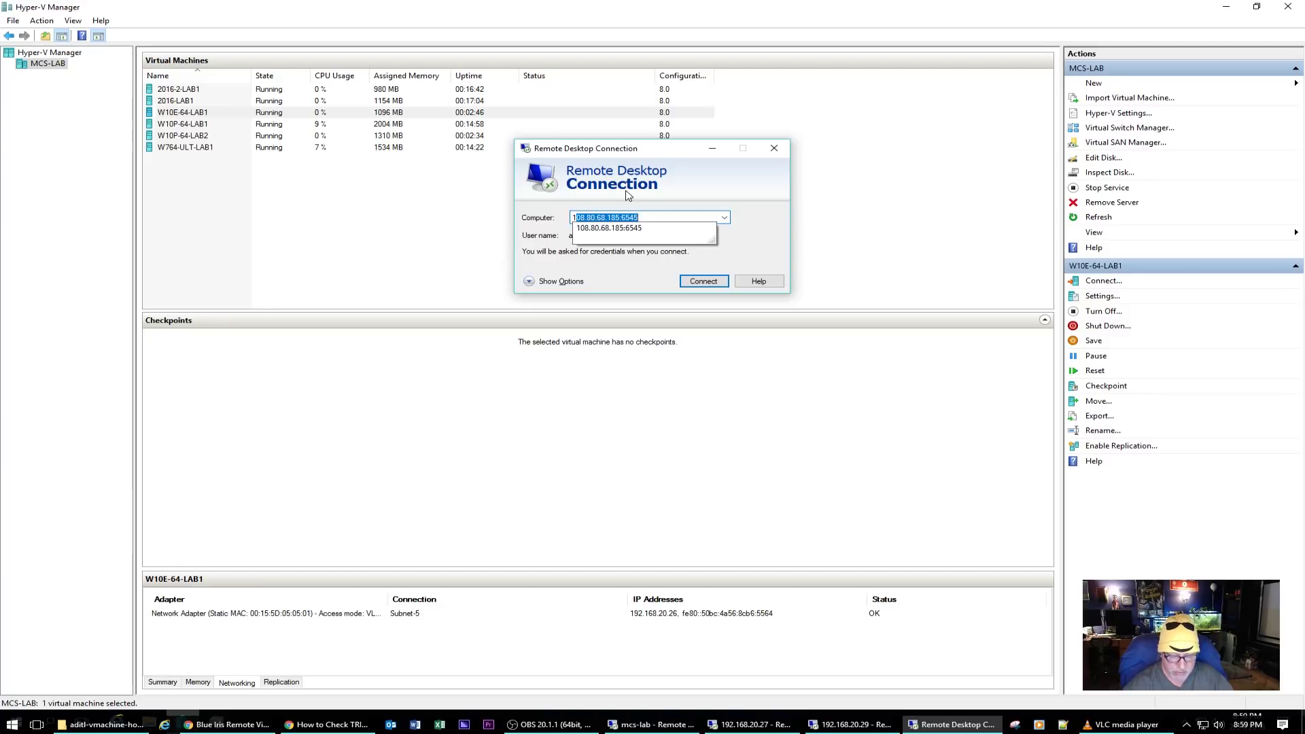
type("92.168.2")
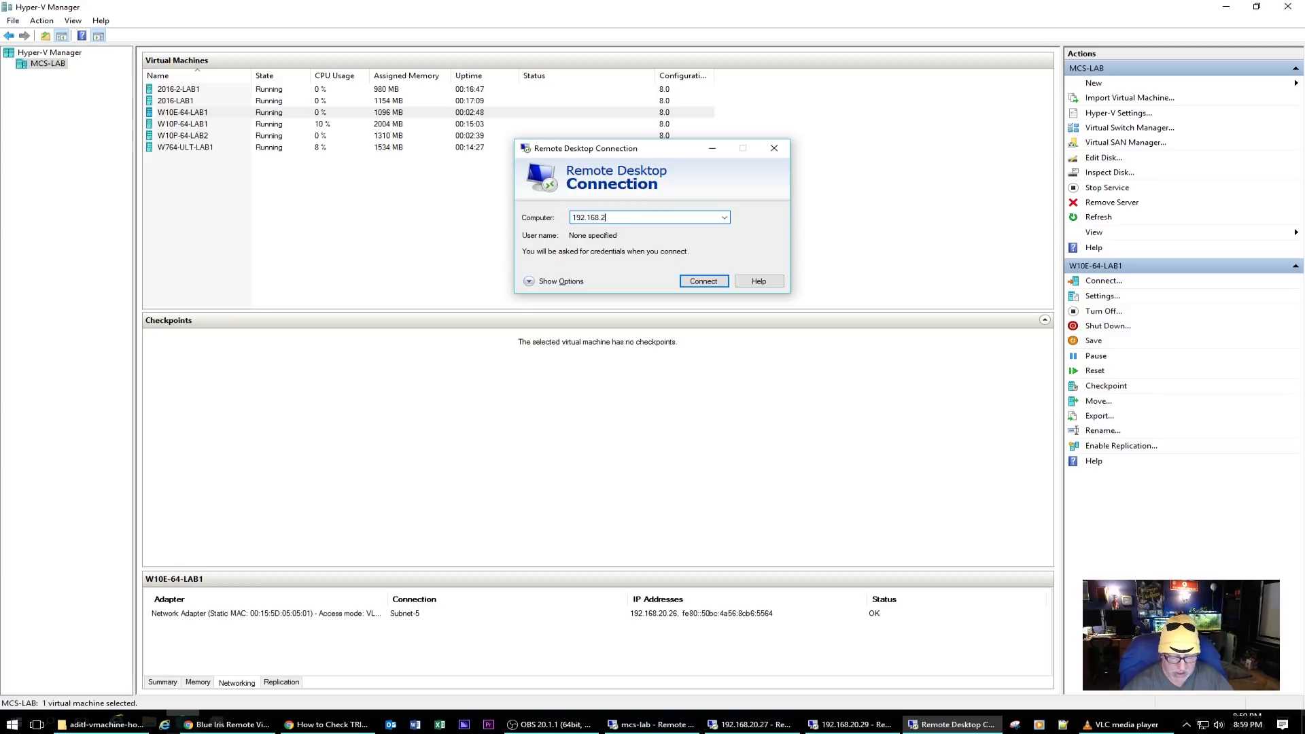
type("0.")
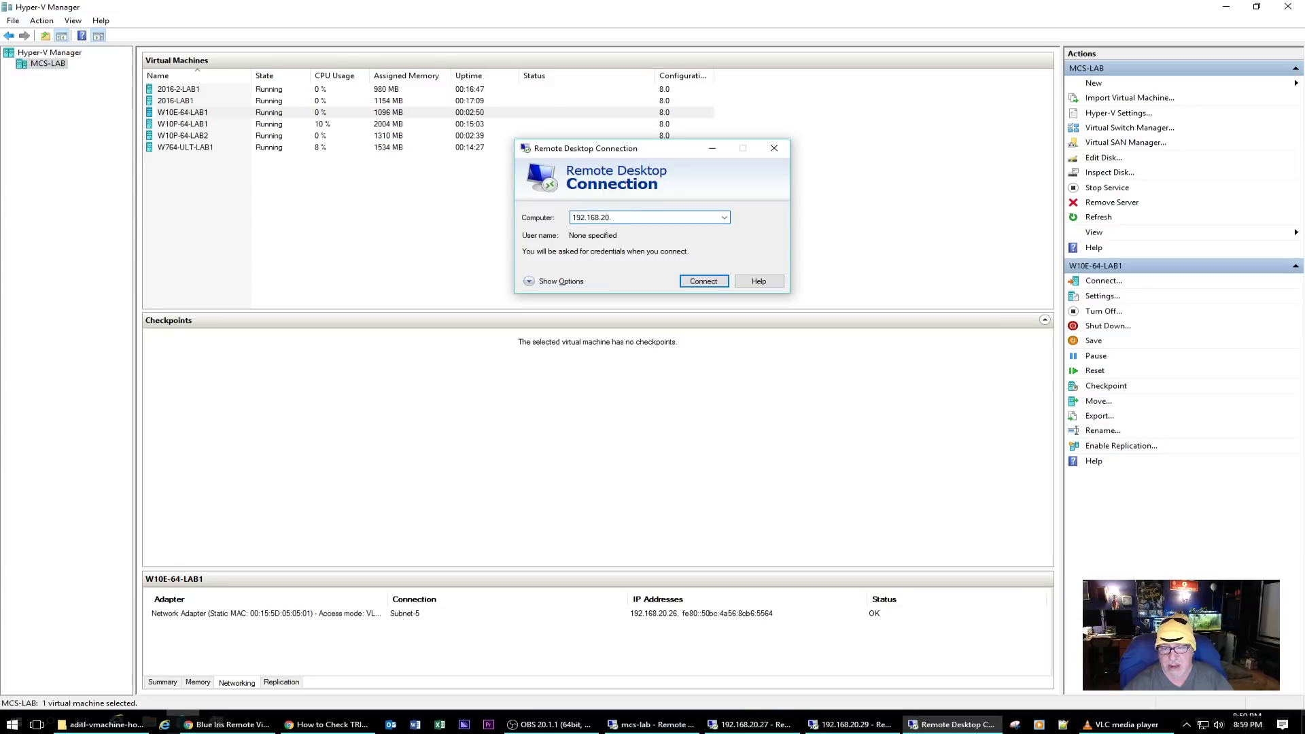
type("26")
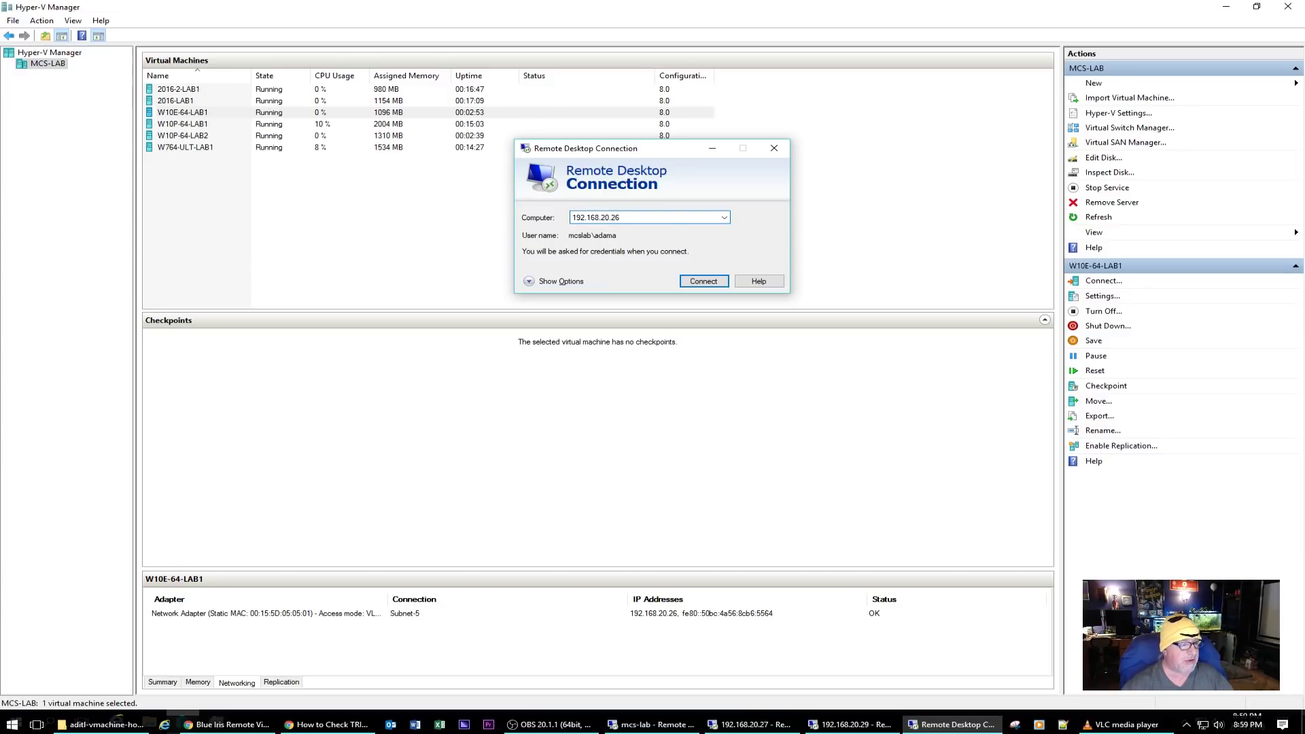
Connect to 192.168.20.26 with the account password and accept the untrusted certificate
left_click(703, 281)
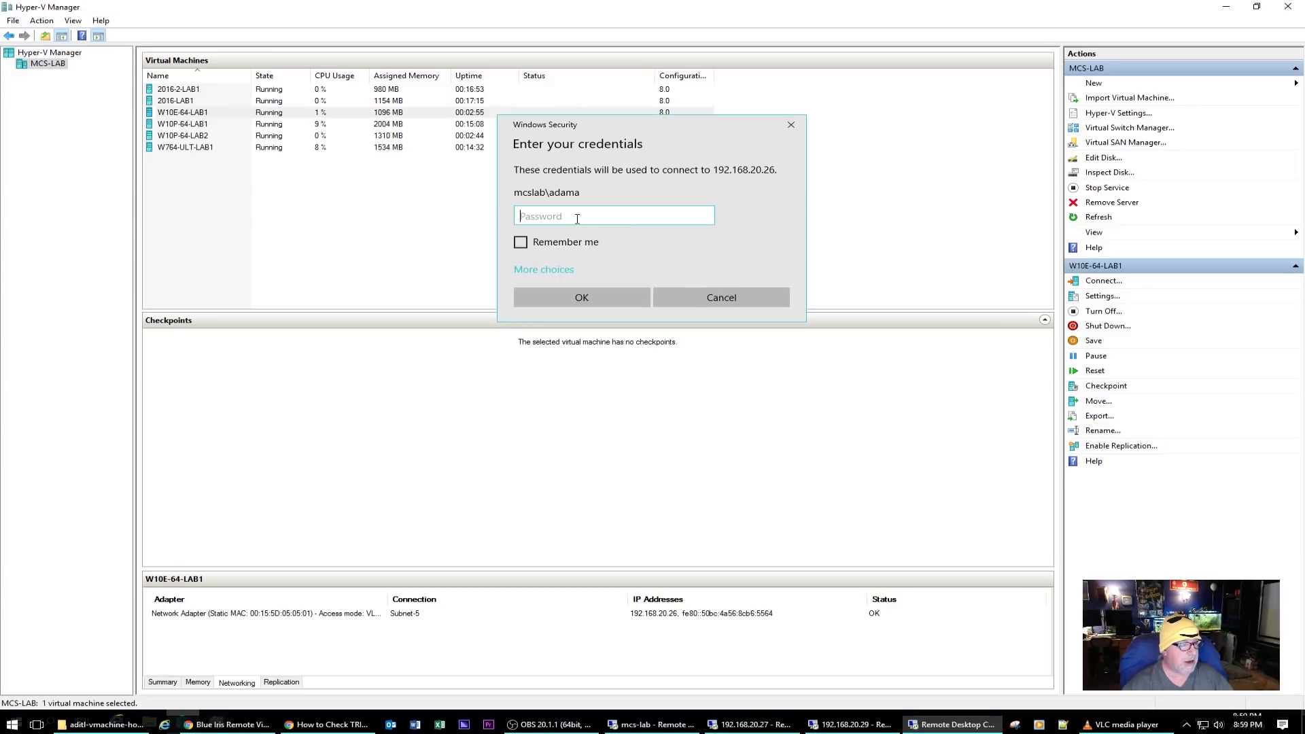
type("password")
key("Return")
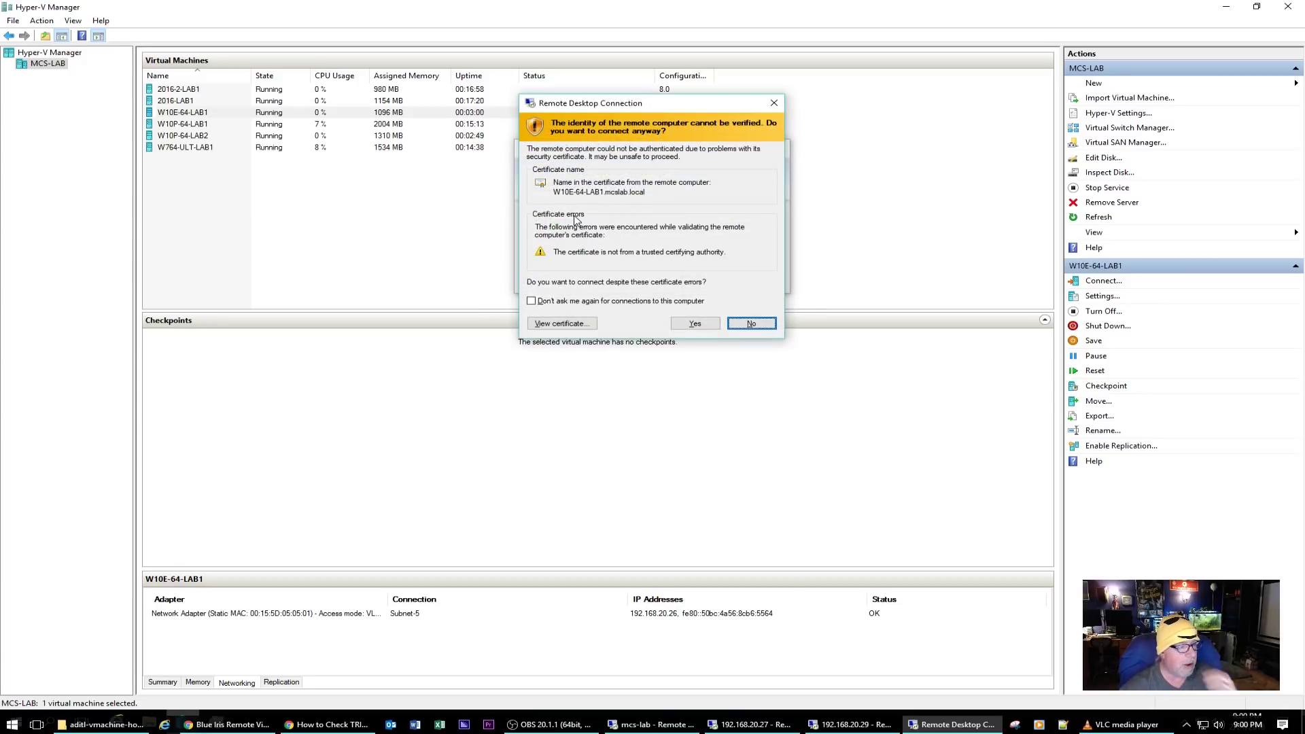
left_click(697, 324)
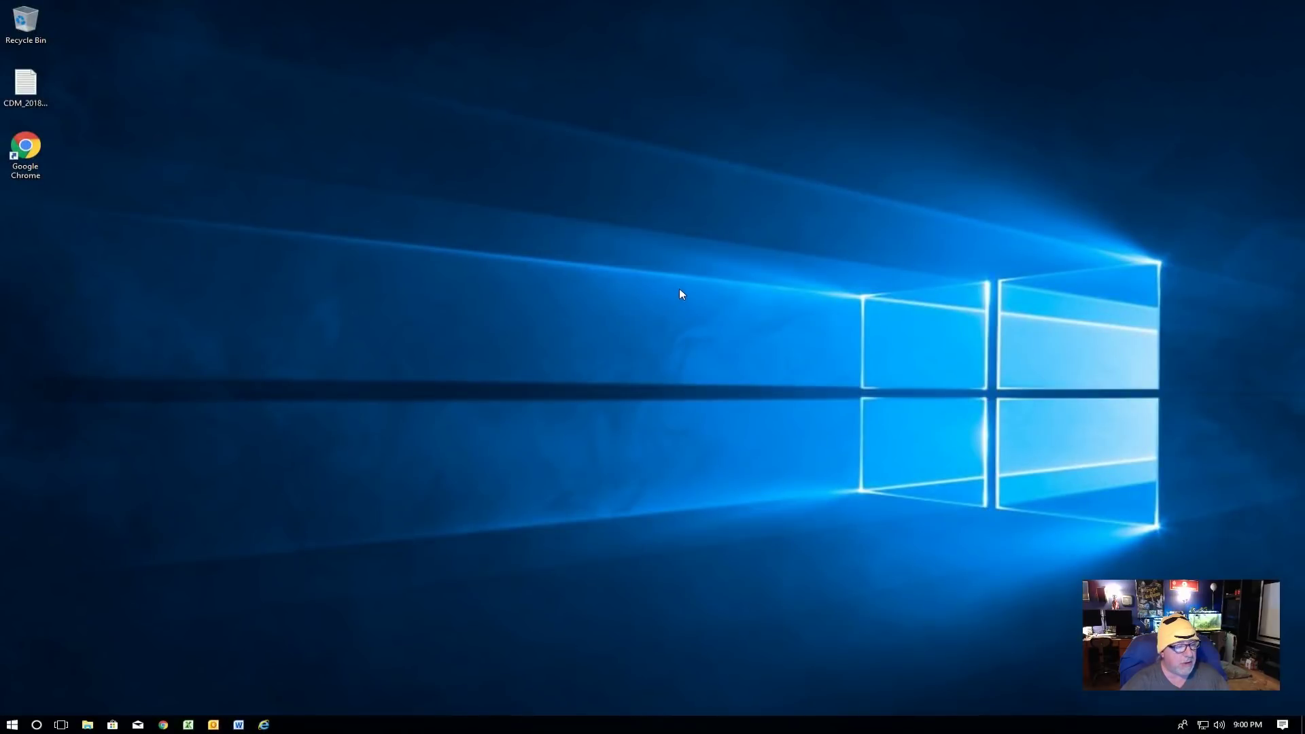
Launch Microsoft Excel, Word and Publisher 2010 along with Task Manager on the W10E-64-LAB1 virtual machine
left_click(188, 725)
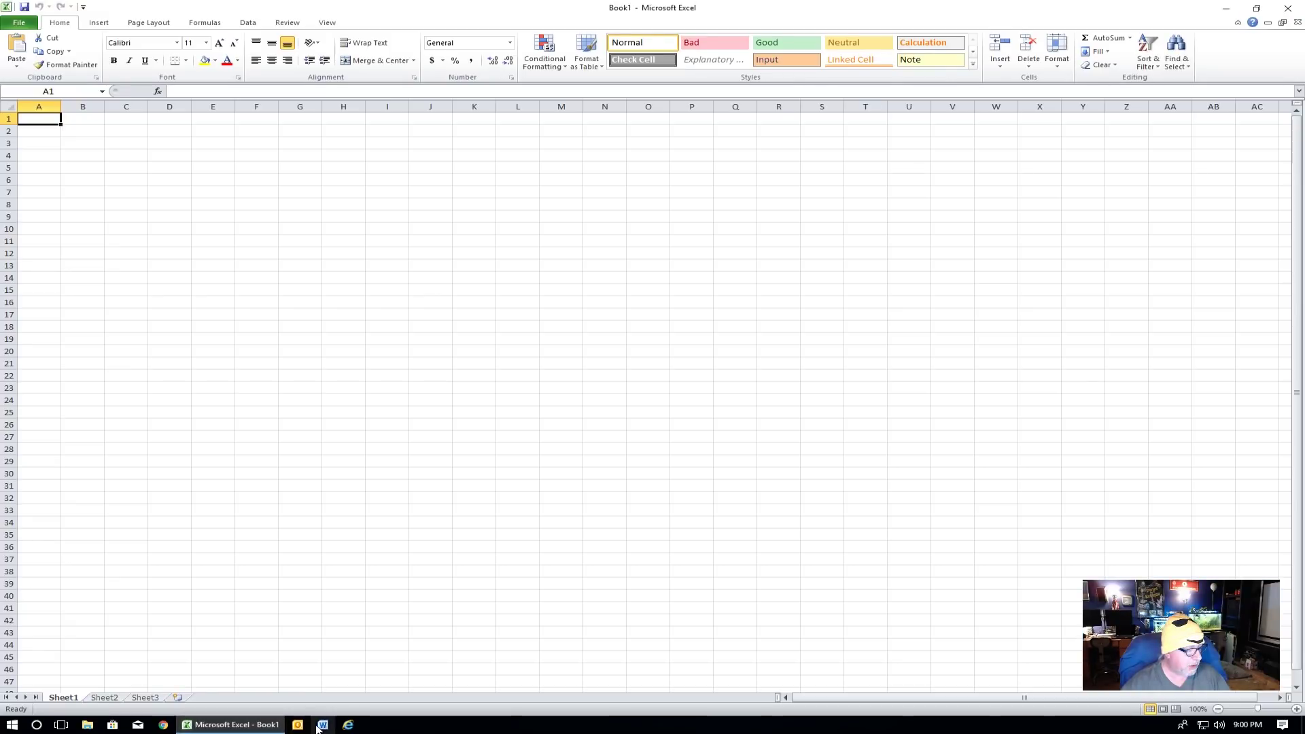
left_click(322, 725)
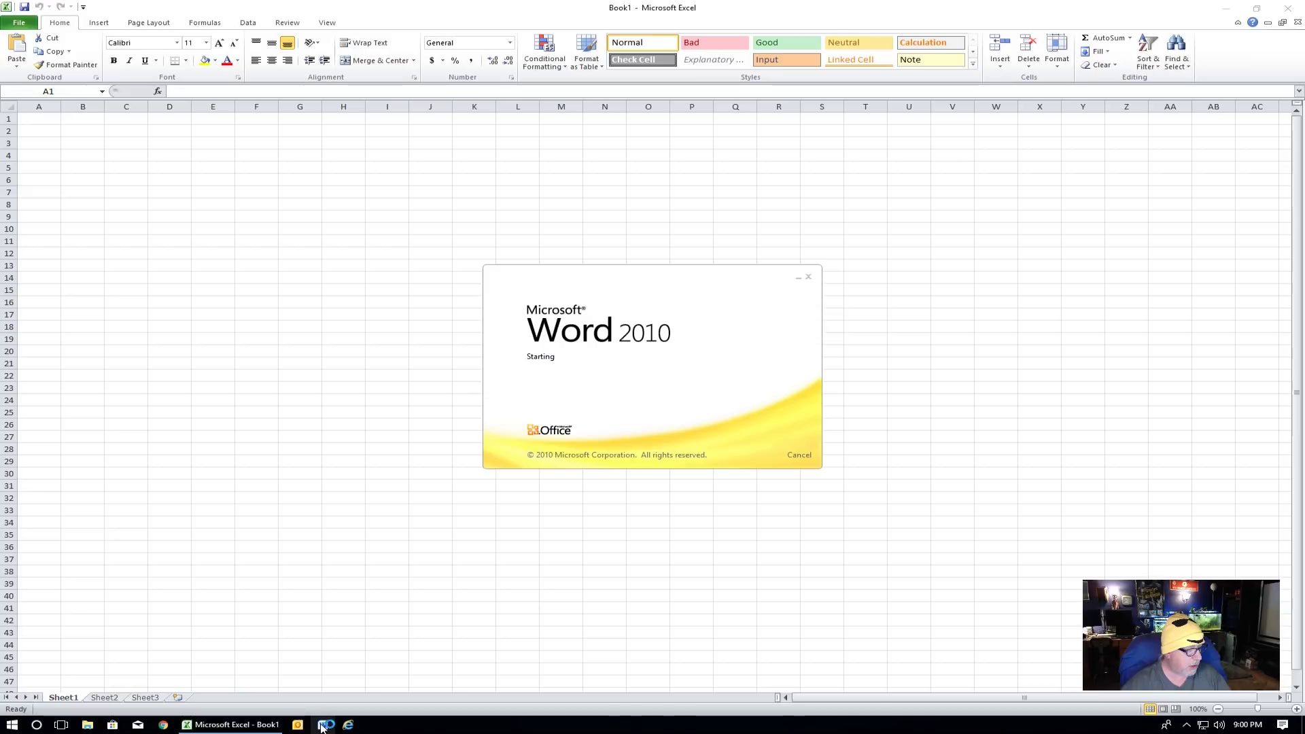
left_click(15, 725)
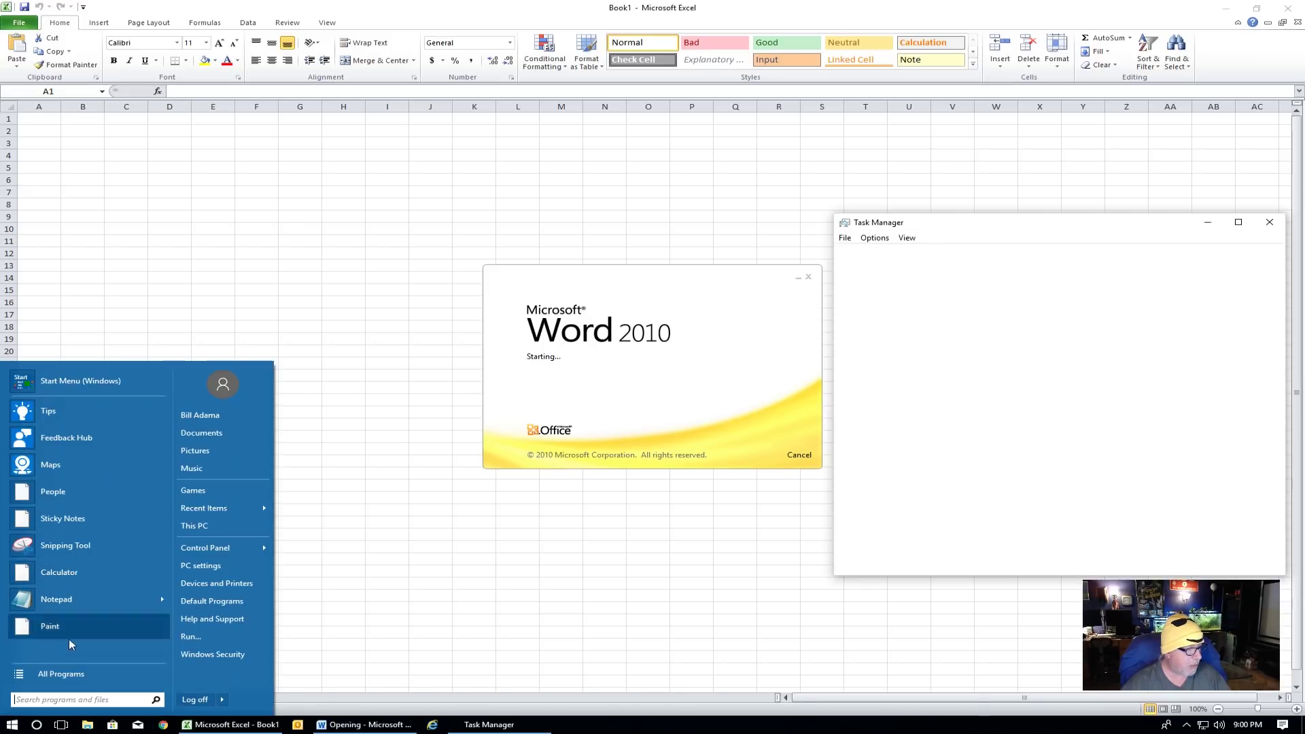
left_click(66, 676)
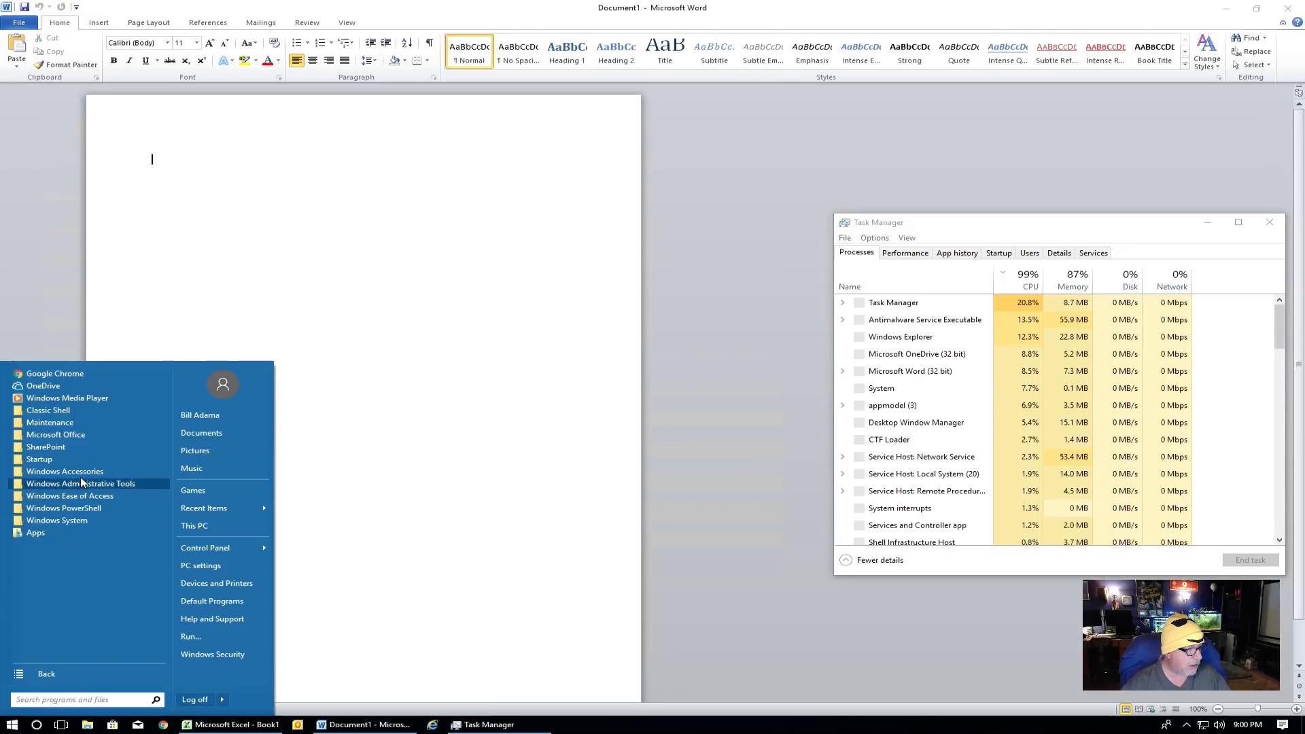
left_click(75, 437)
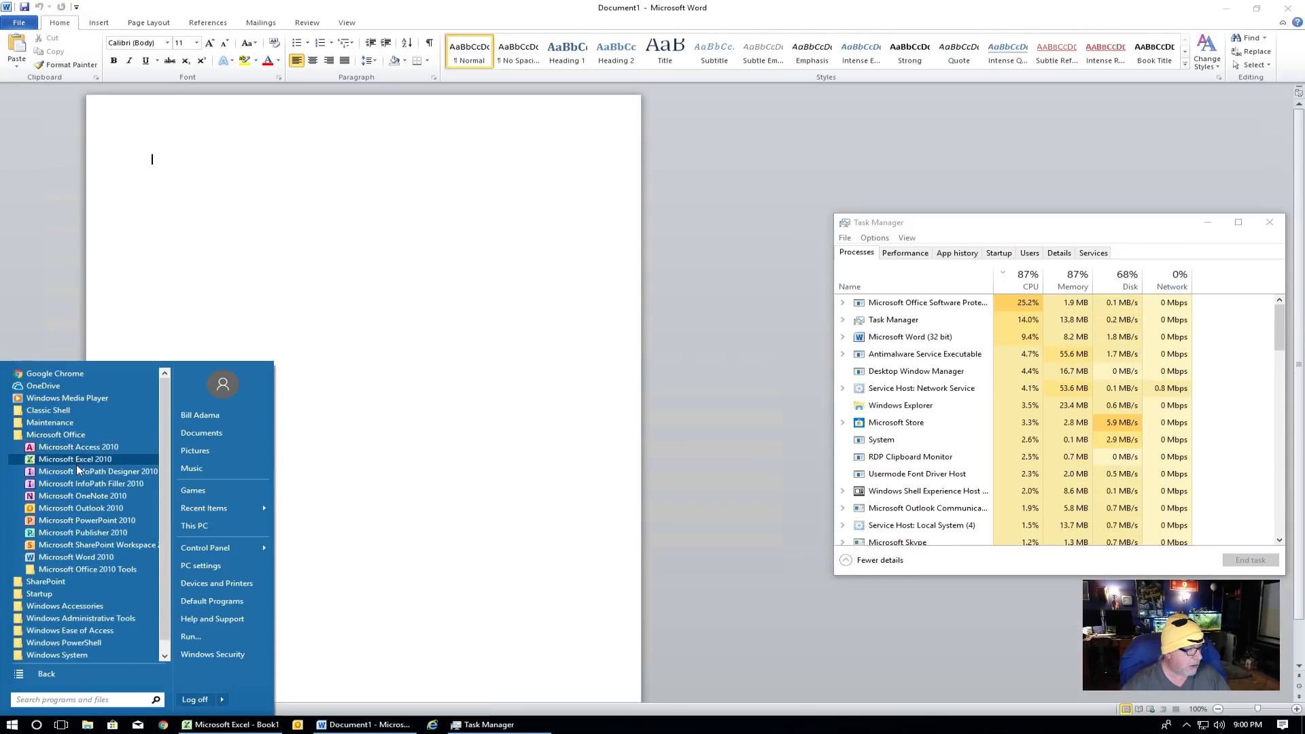
left_click(68, 534)
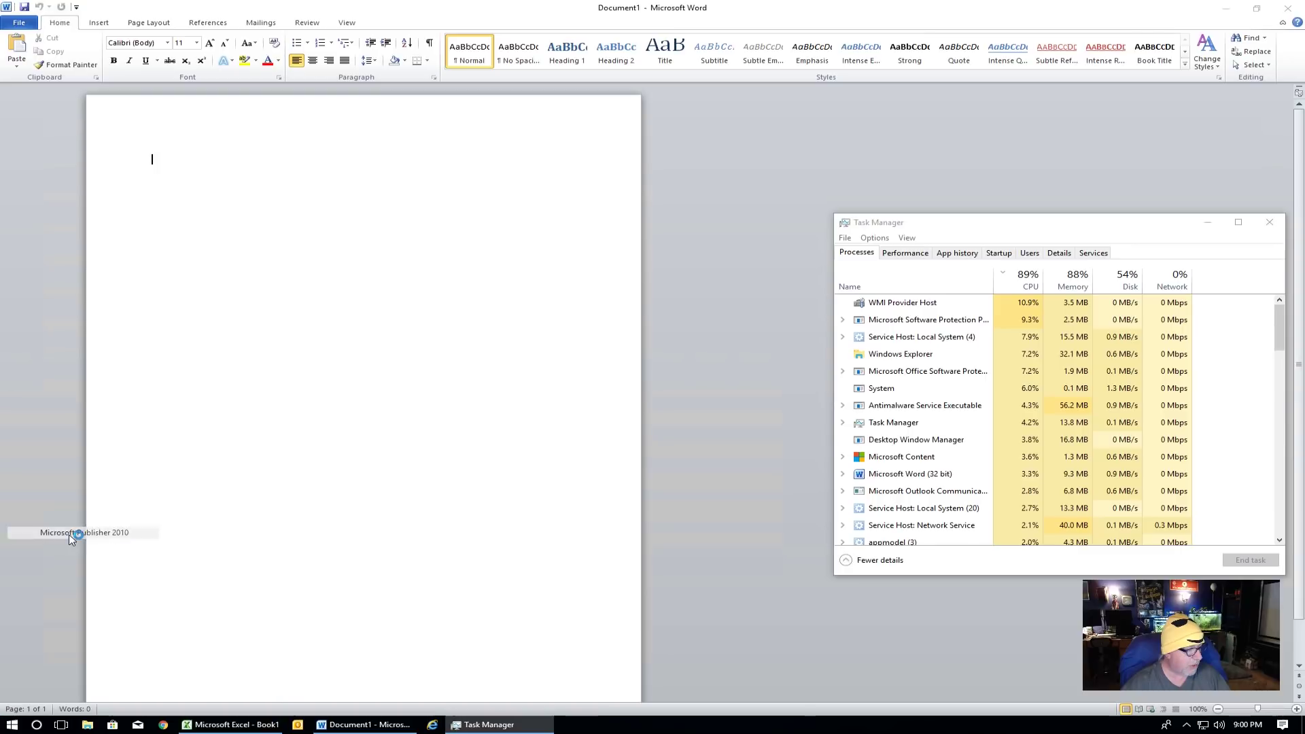
Launch Microsoft PowerPoint 2010 from the Microsoft Office programs
left_click(12, 726)
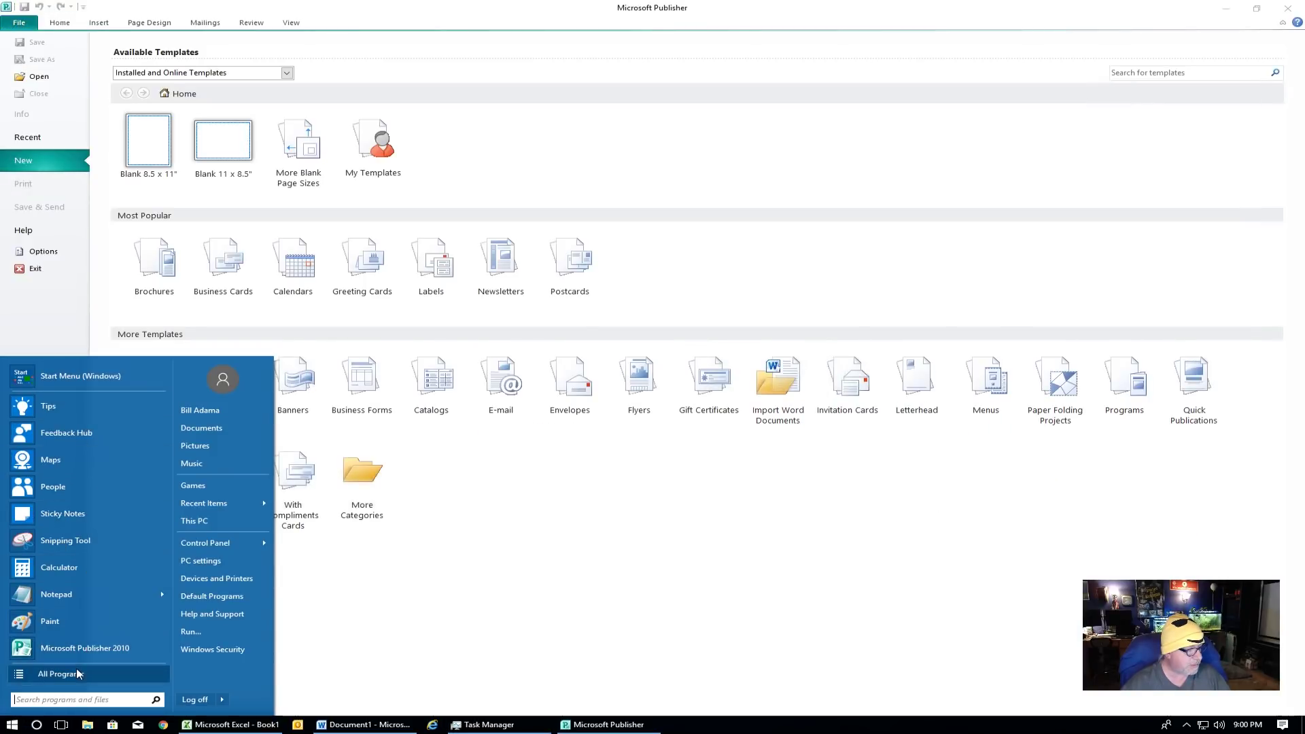
left_click(79, 673)
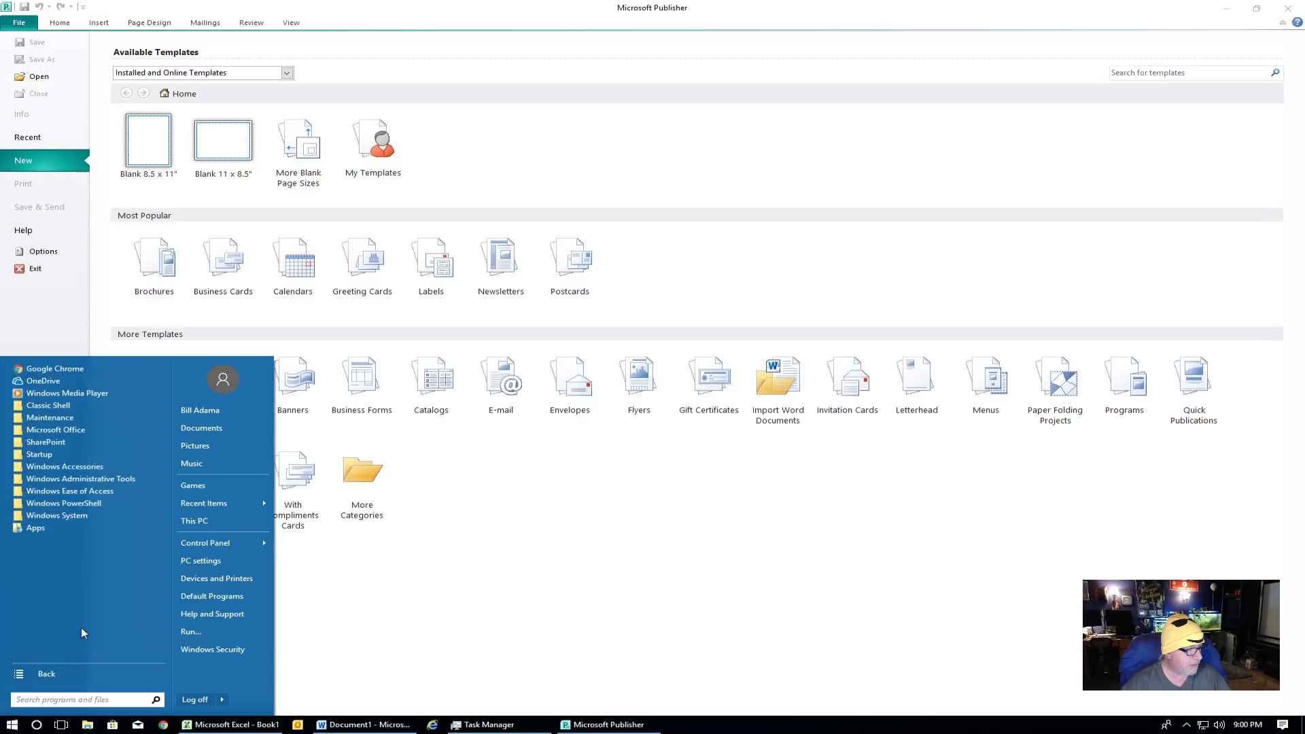
left_click(72, 430)
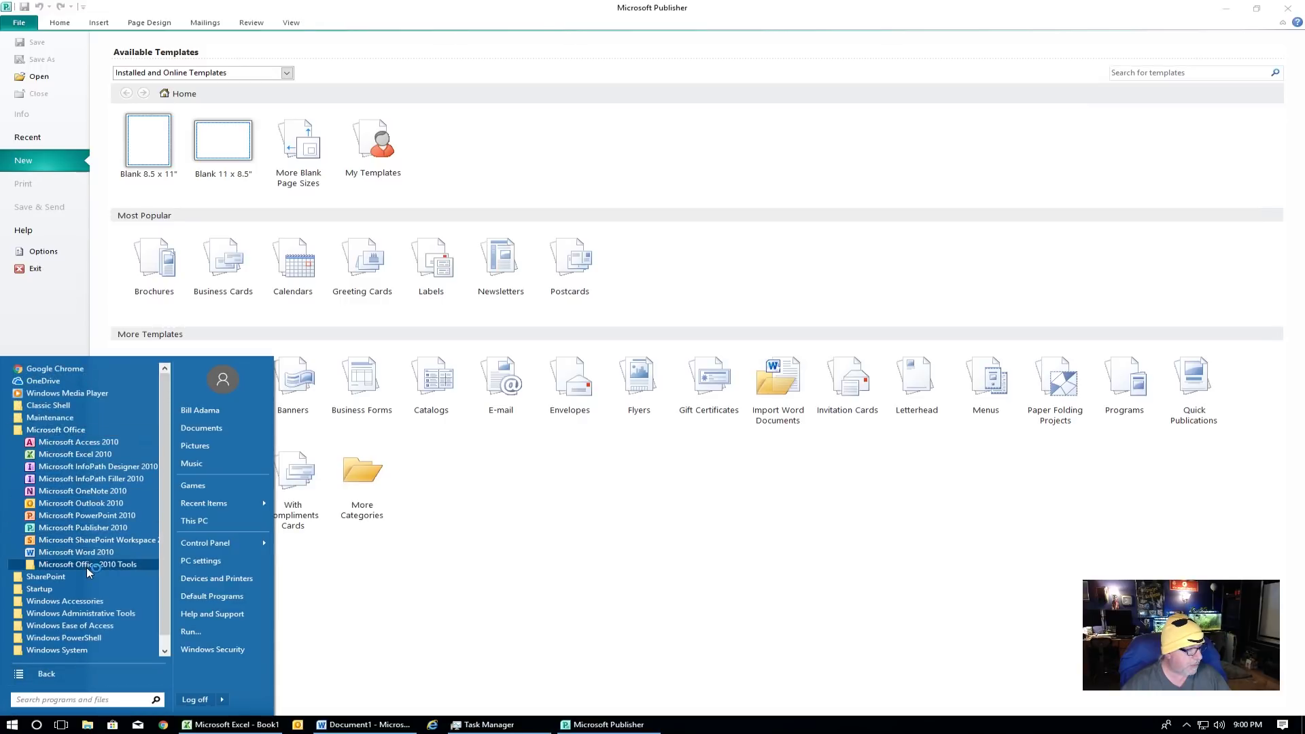
left_click(97, 516)
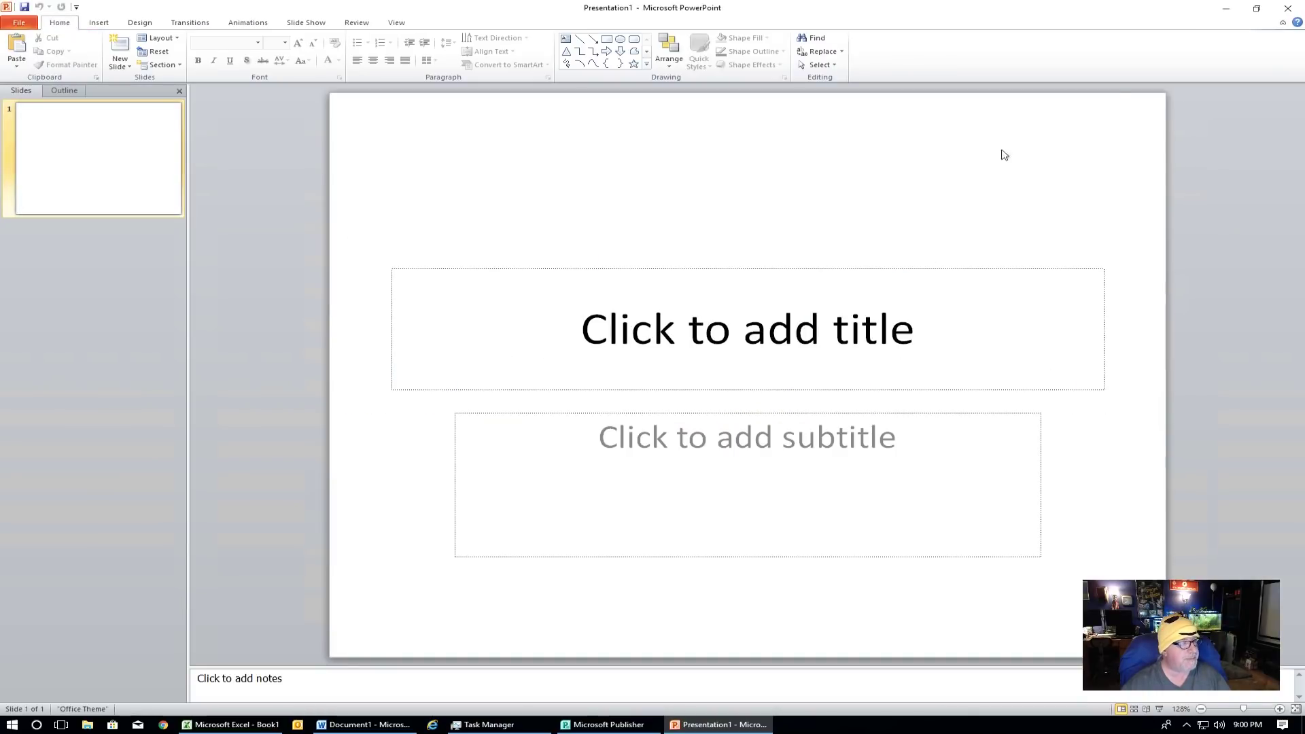
Minimize the open Office windows and examine the virtual machine's CPU and memory performance in Task Manager
left_click(1226, 9)
left_click(1226, 9)
left_click(1226, 10)
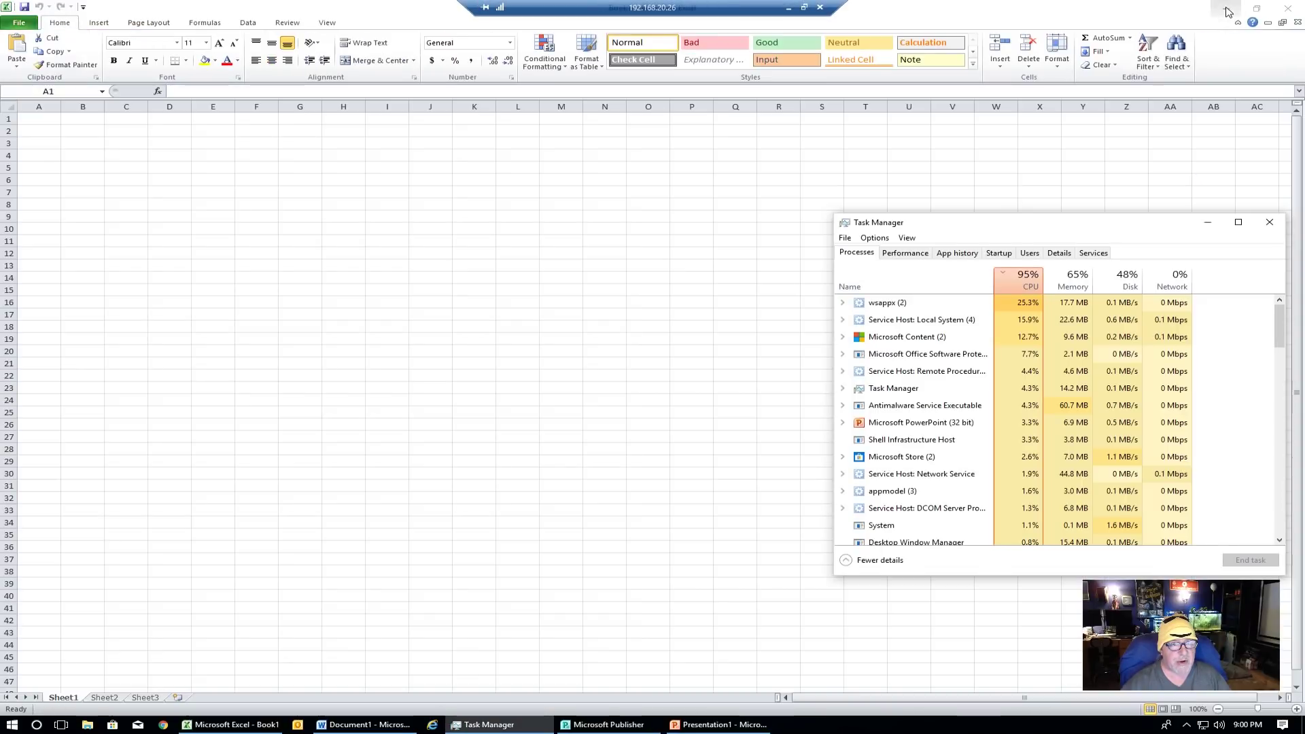
left_click(1226, 11)
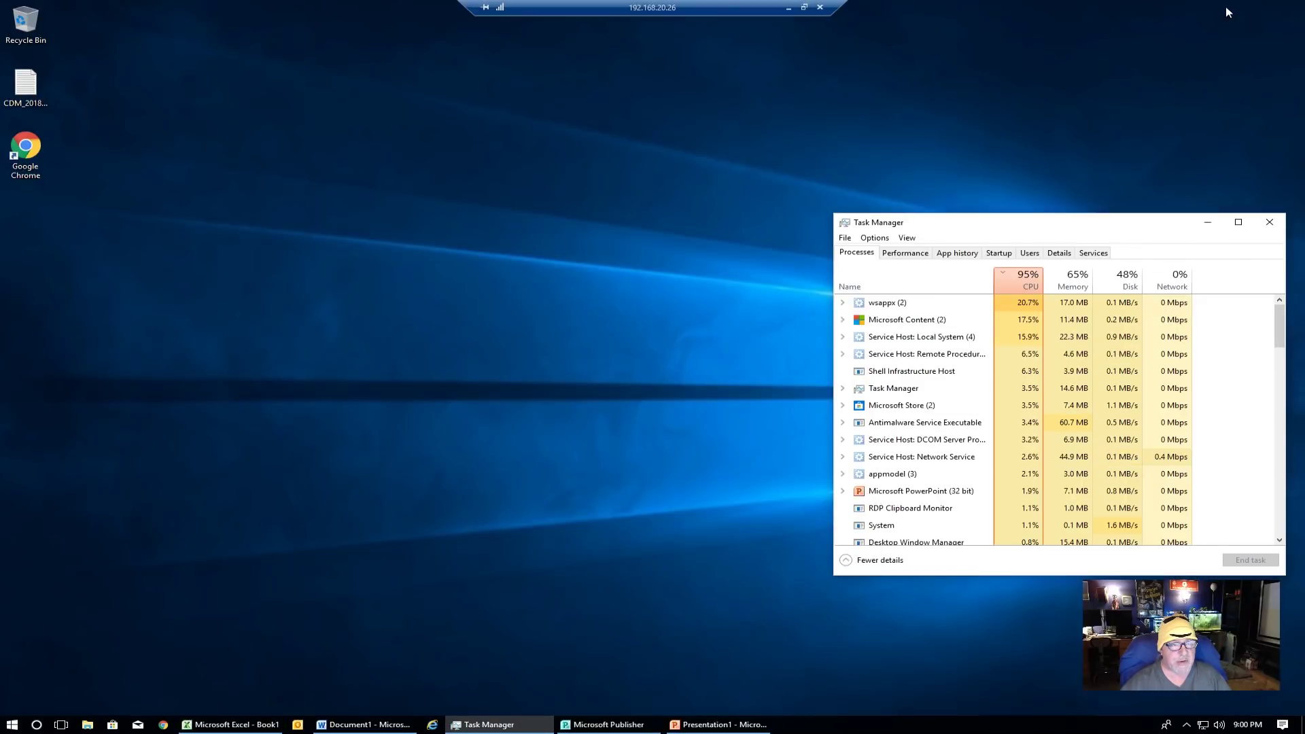
left_click(906, 255)
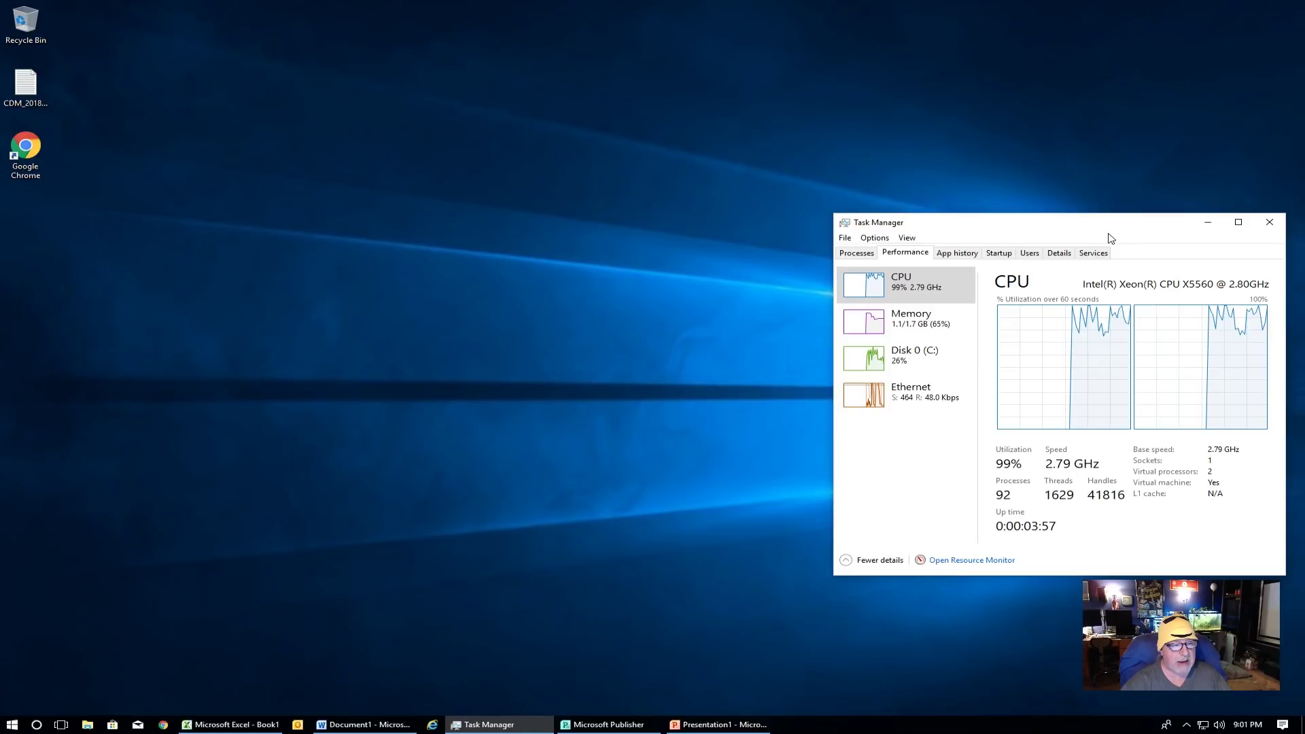
left_click_drag(1105, 226, 1115, 79)
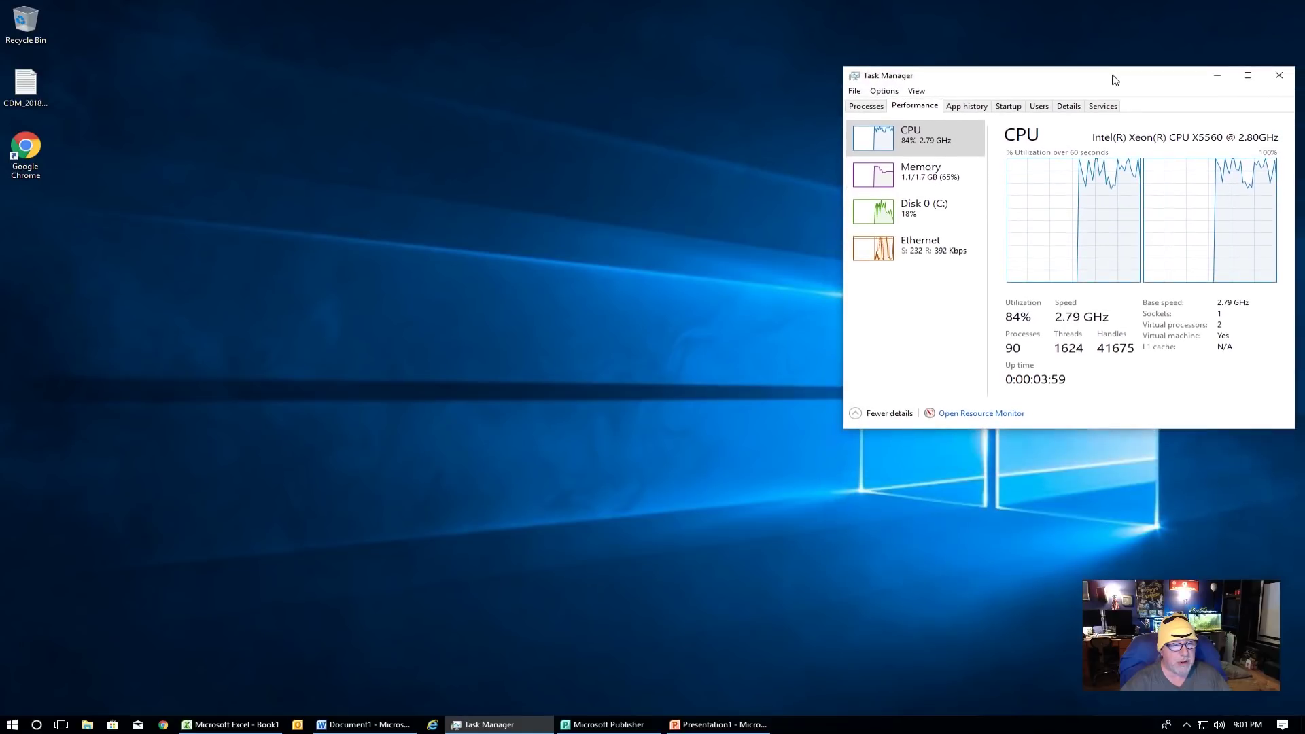
left_click(929, 180)
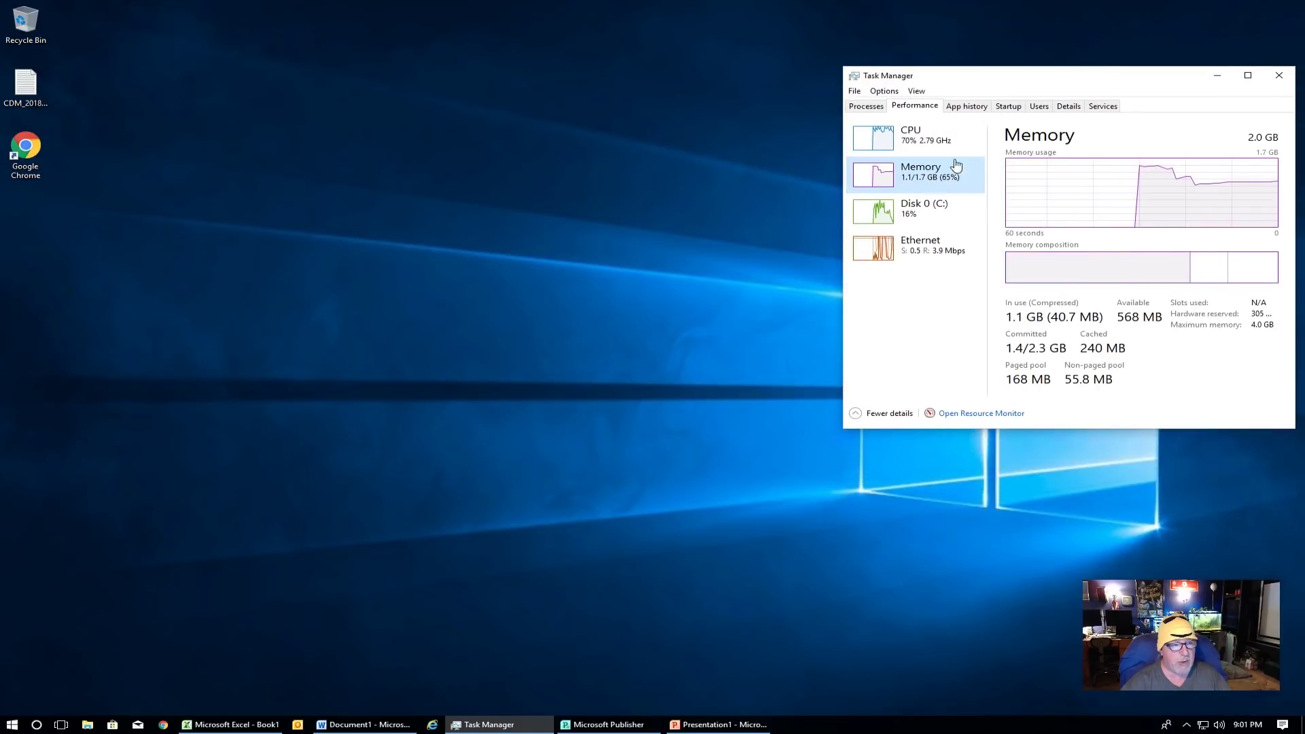
left_click(931, 142)
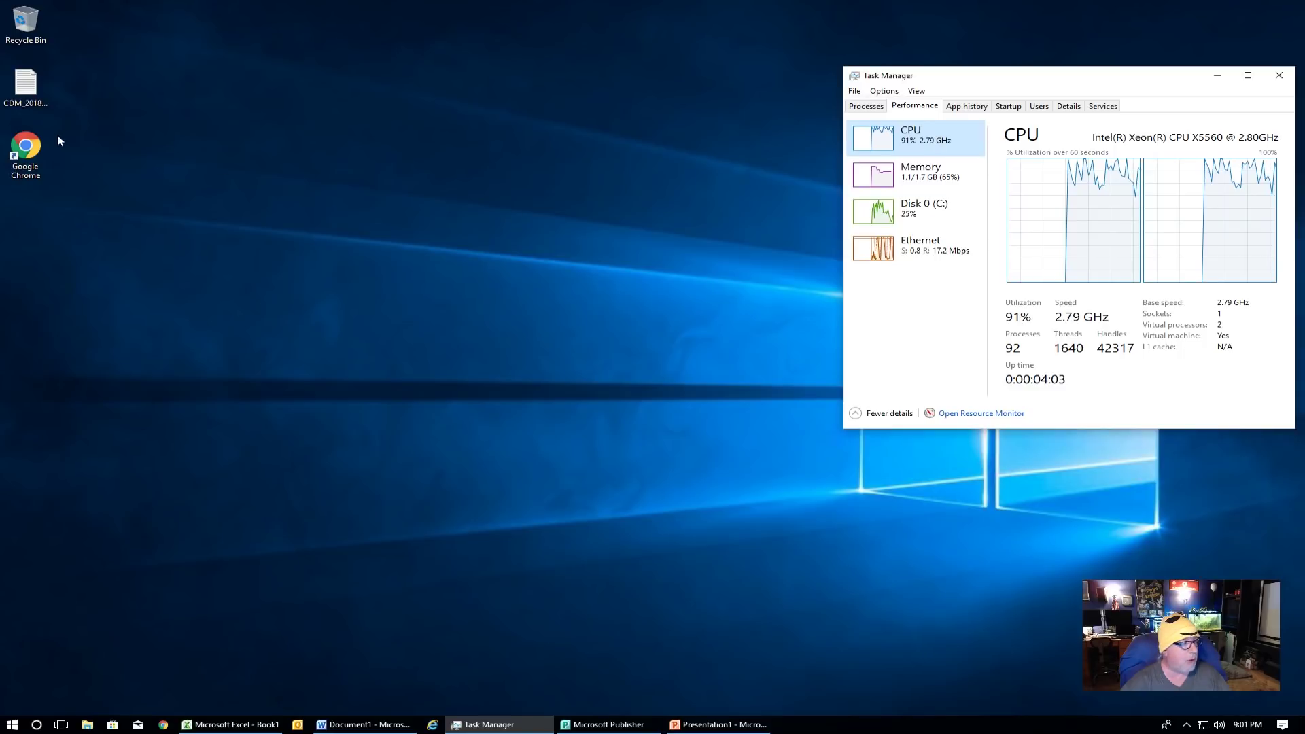
Launch Google Chrome from the desktop and minimize its window to uncover Task Manager
left_click(27, 150)
double_click(28, 149)
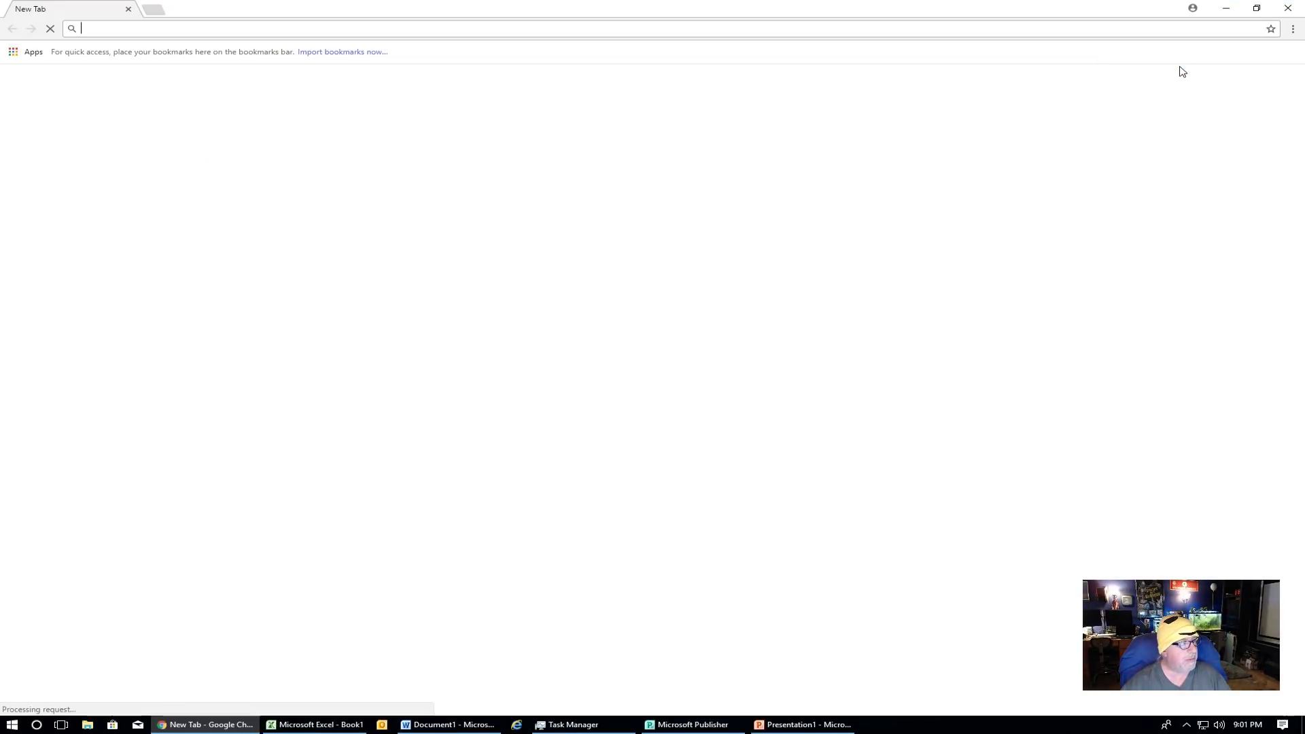
left_click(1226, 9)
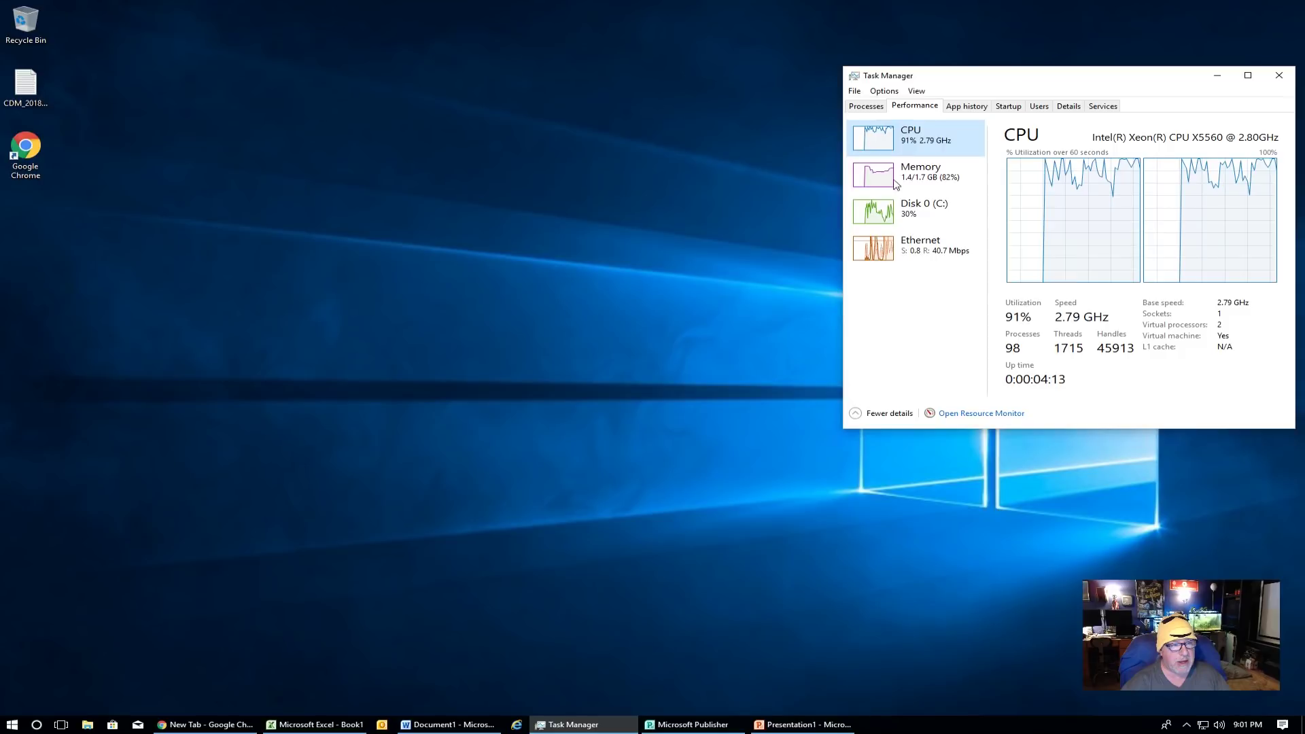
Examine which processes load the virtual machine in Task Manager, including wsappx, and review its CPU performance graphs
left_click(867, 106)
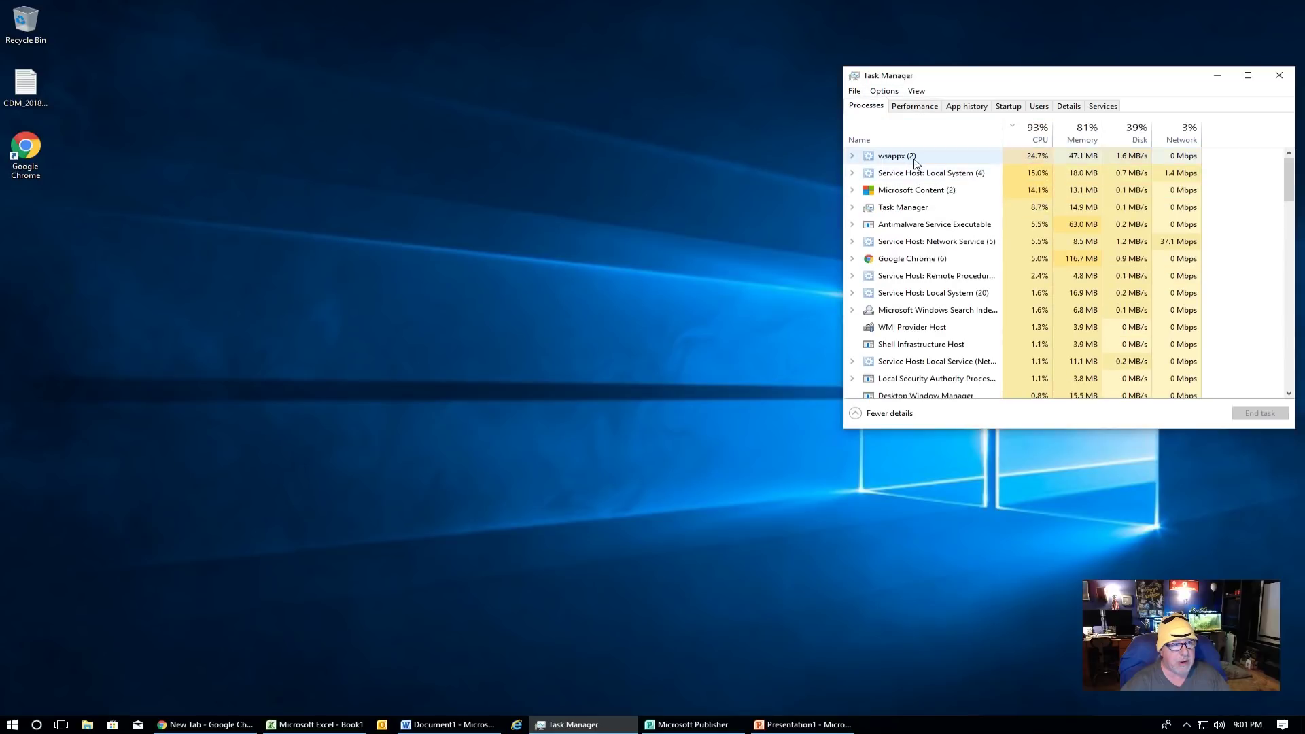
left_click(852, 156)
left_click(853, 156)
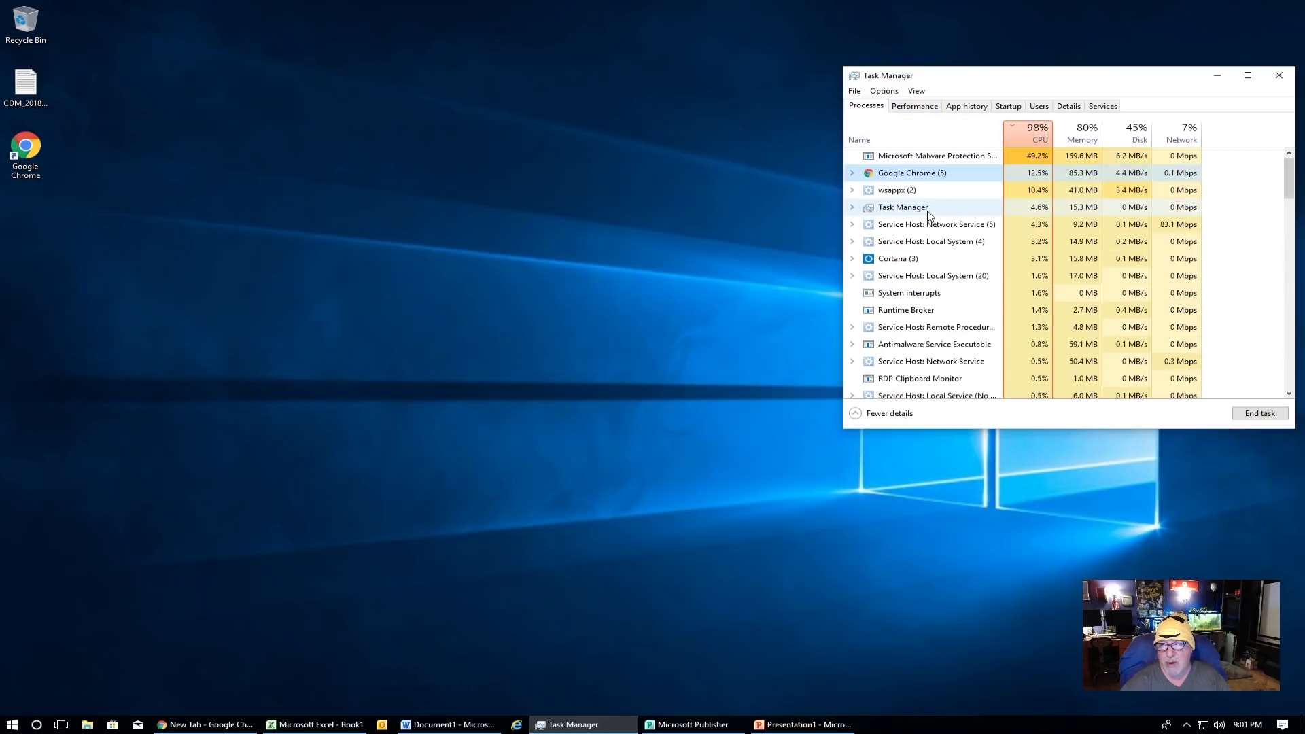
left_click_drag(1288, 182, 1292, 333)
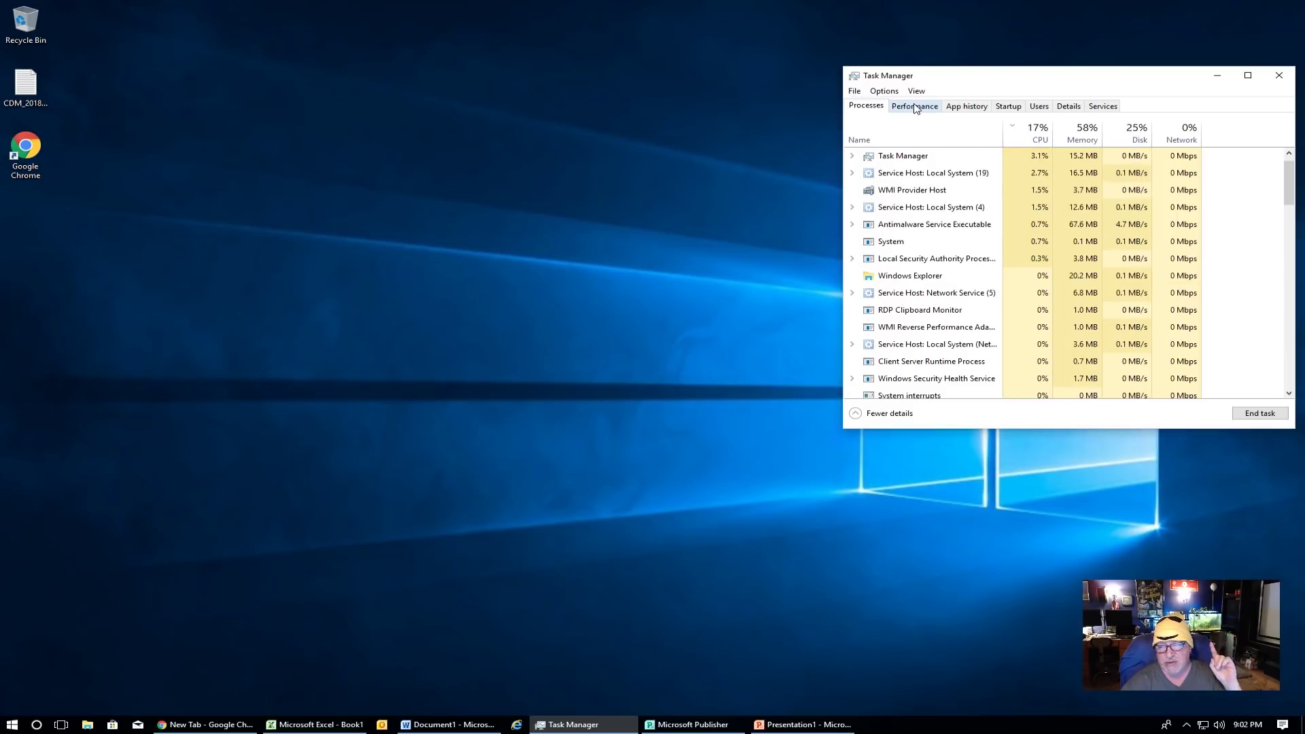
left_click(914, 107)
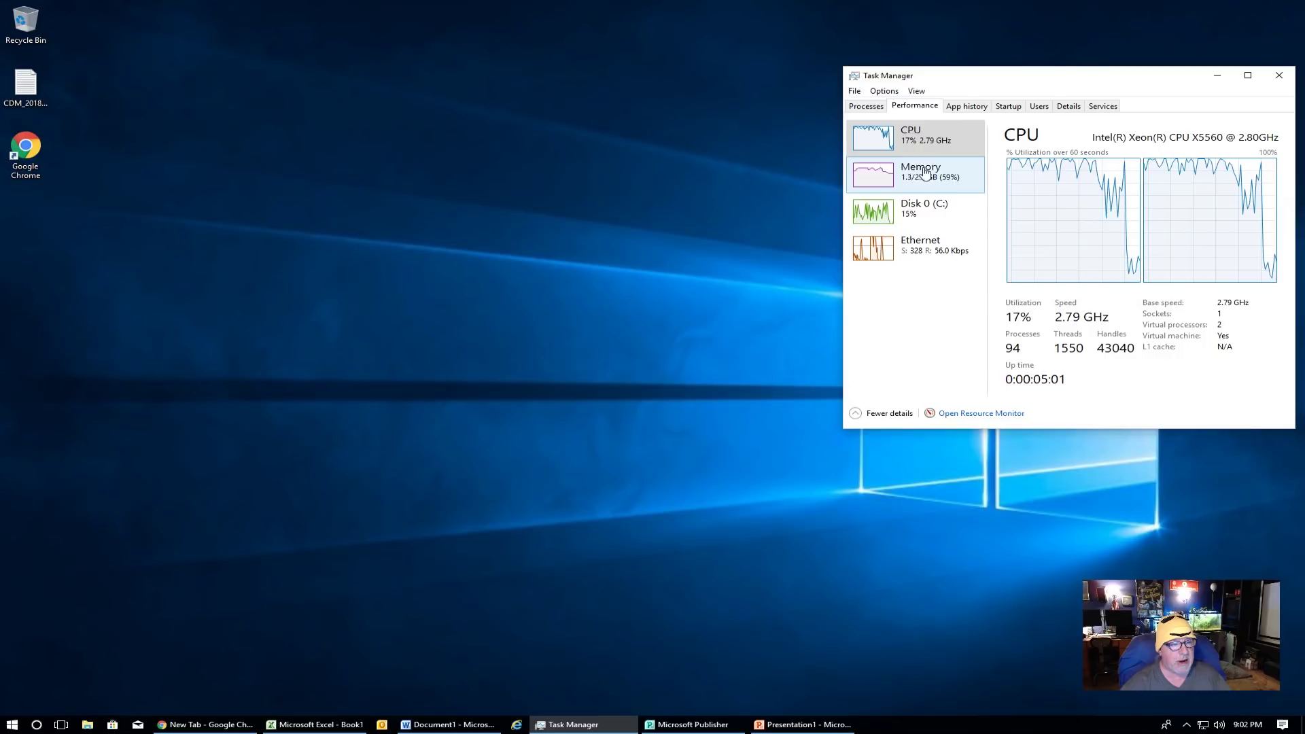
Bring up the Google Chrome window and go to youtube.com
left_click(204, 724)
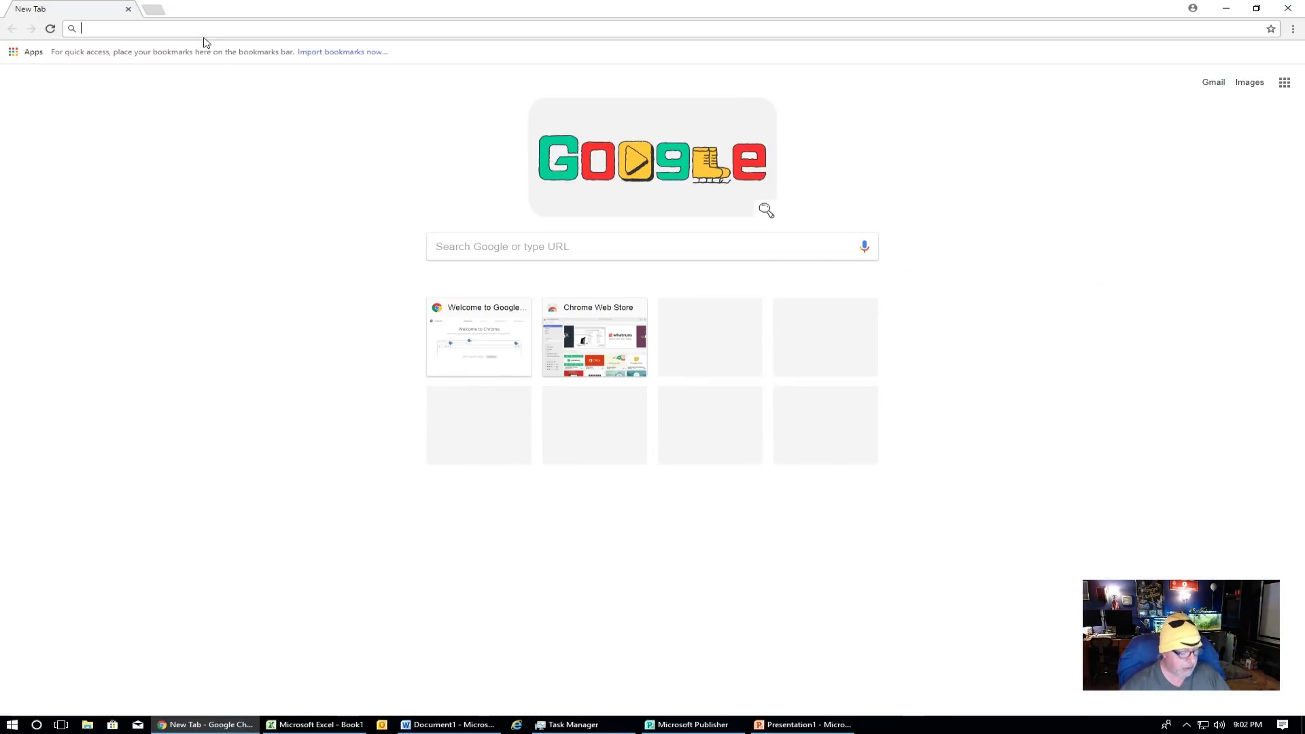
type("youtube.com")
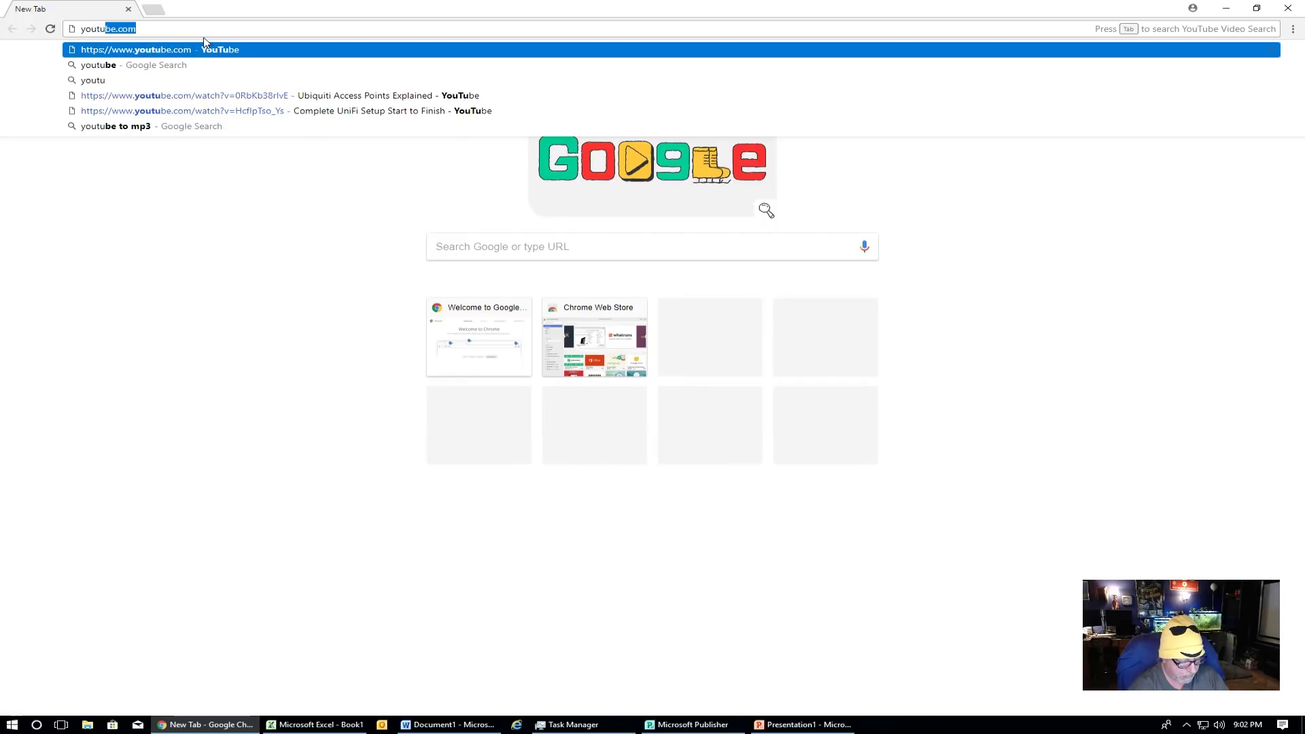
key("Return")
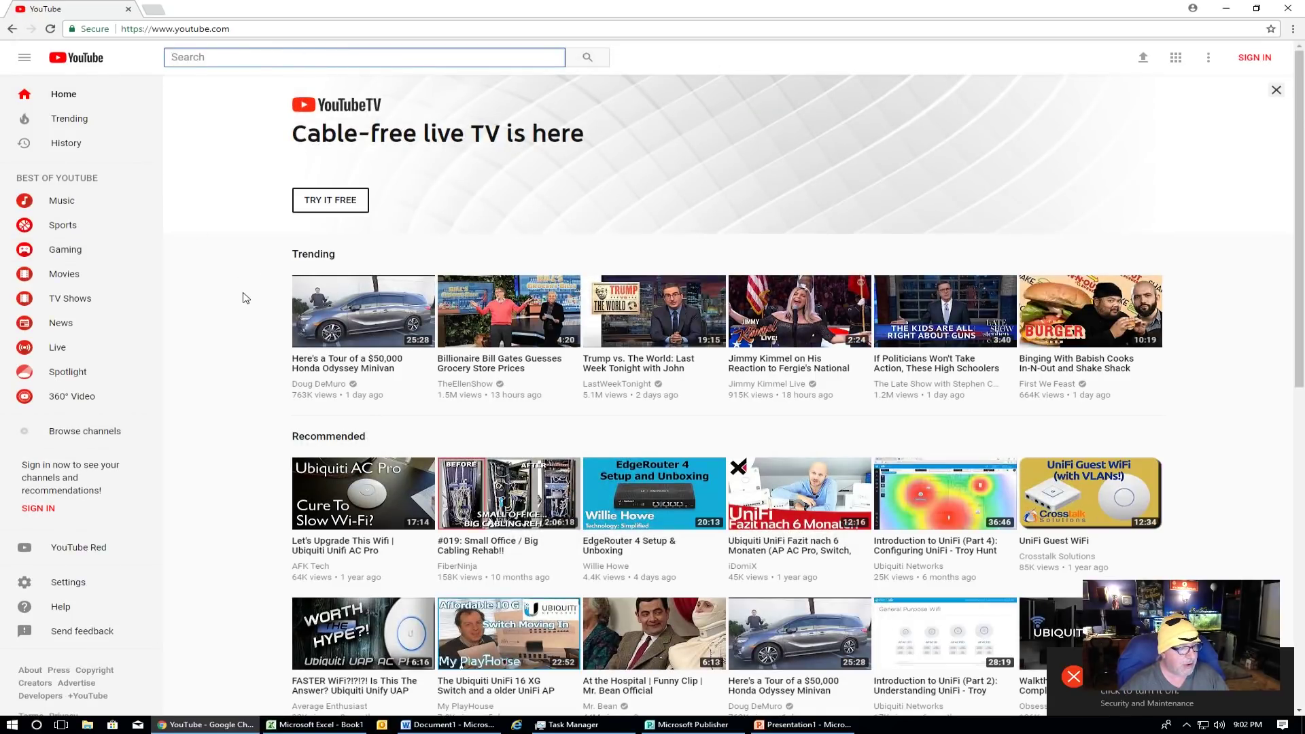
Open the recommended video "The Ubiquiti UniFi 16 XG Switch and a older UniFi AP AC - 650" in a new tab and show that tab
scroll(254, 297, "down", 3)
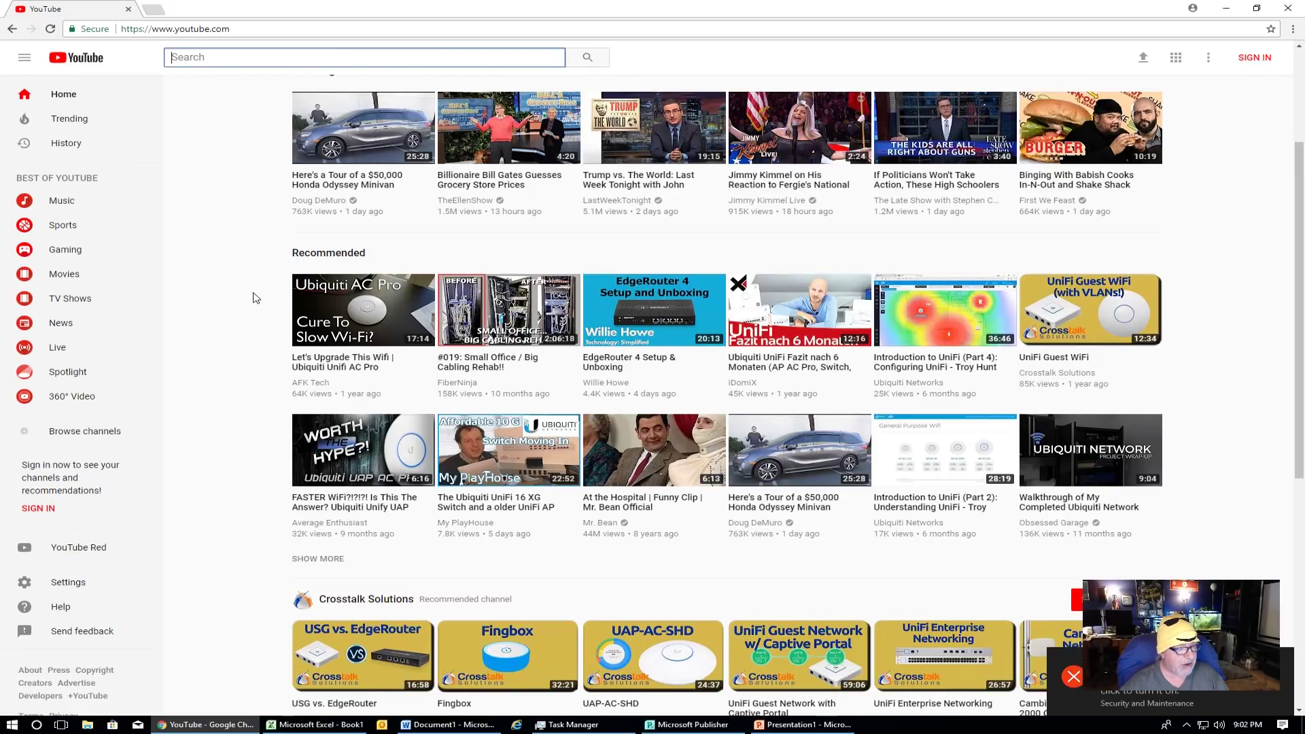
scroll(255, 297, "down", 2)
right_click(503, 386)
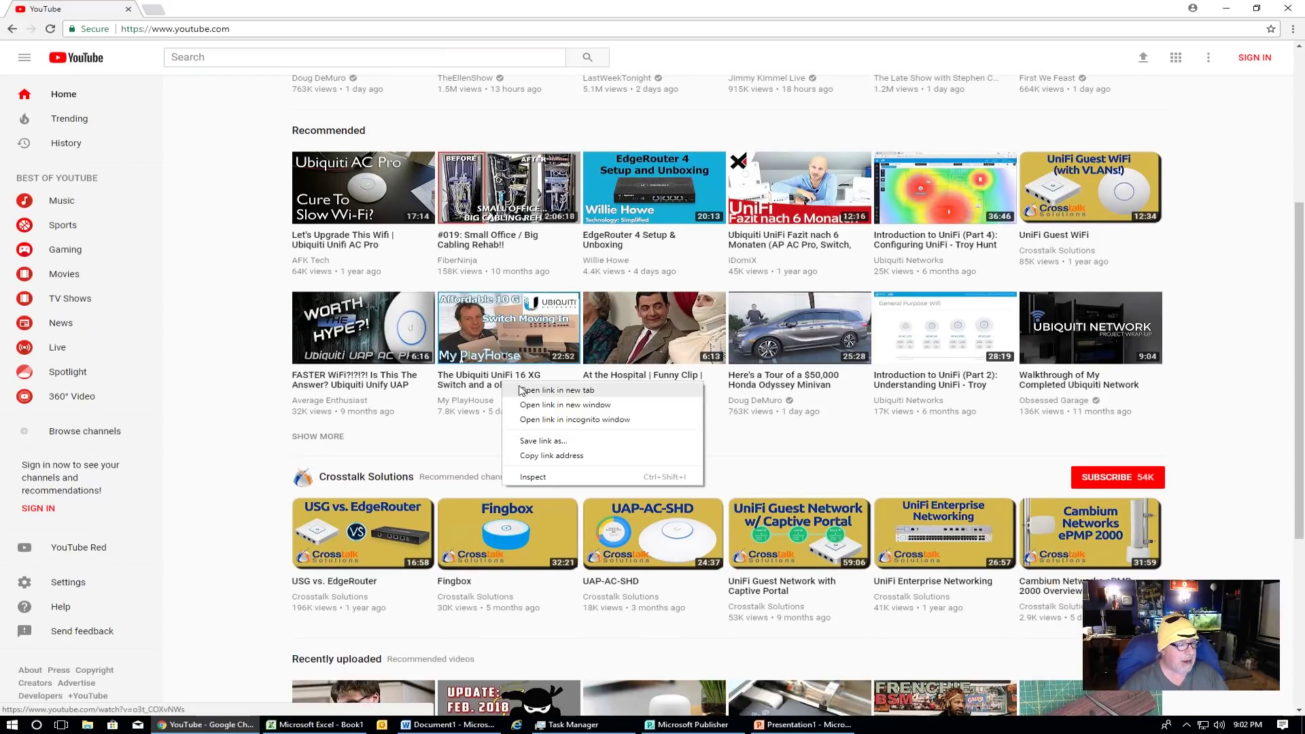
left_click(537, 389)
left_click(197, 12)
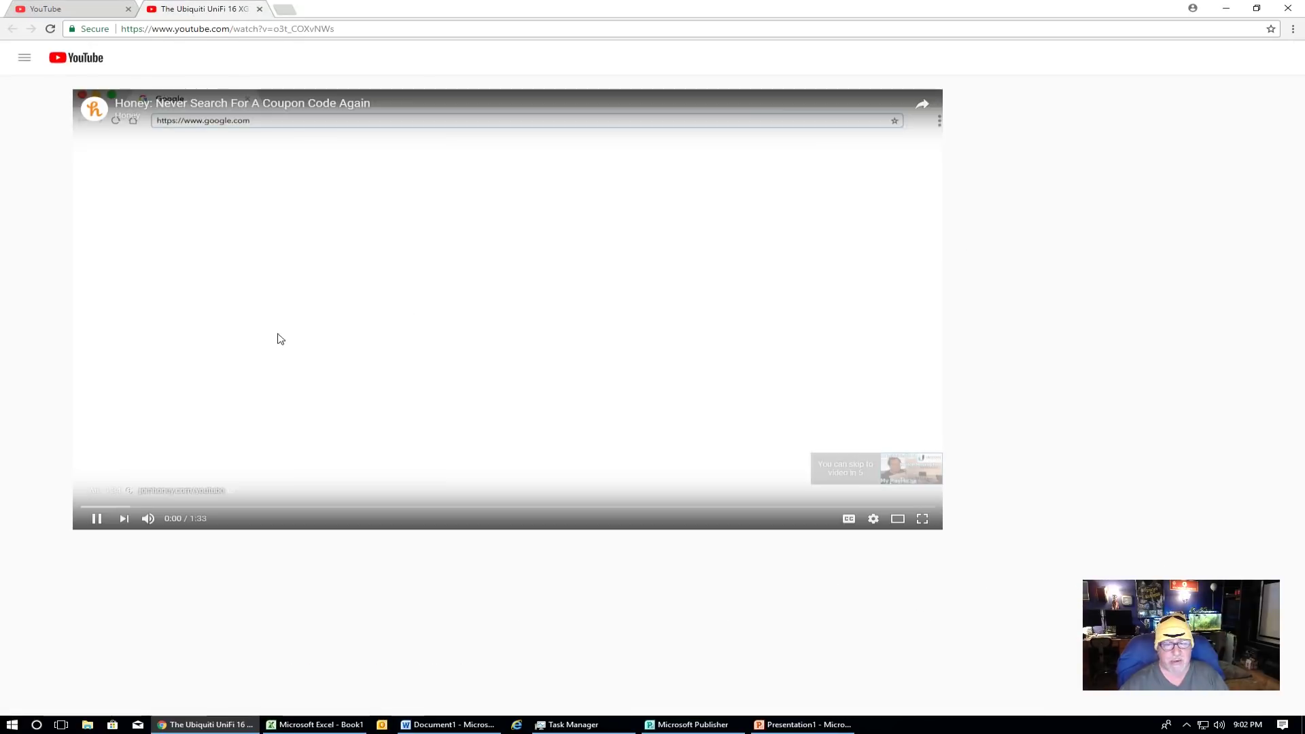
Mute the playing video, skip its advertisement and check the player settings
left_click(148, 519)
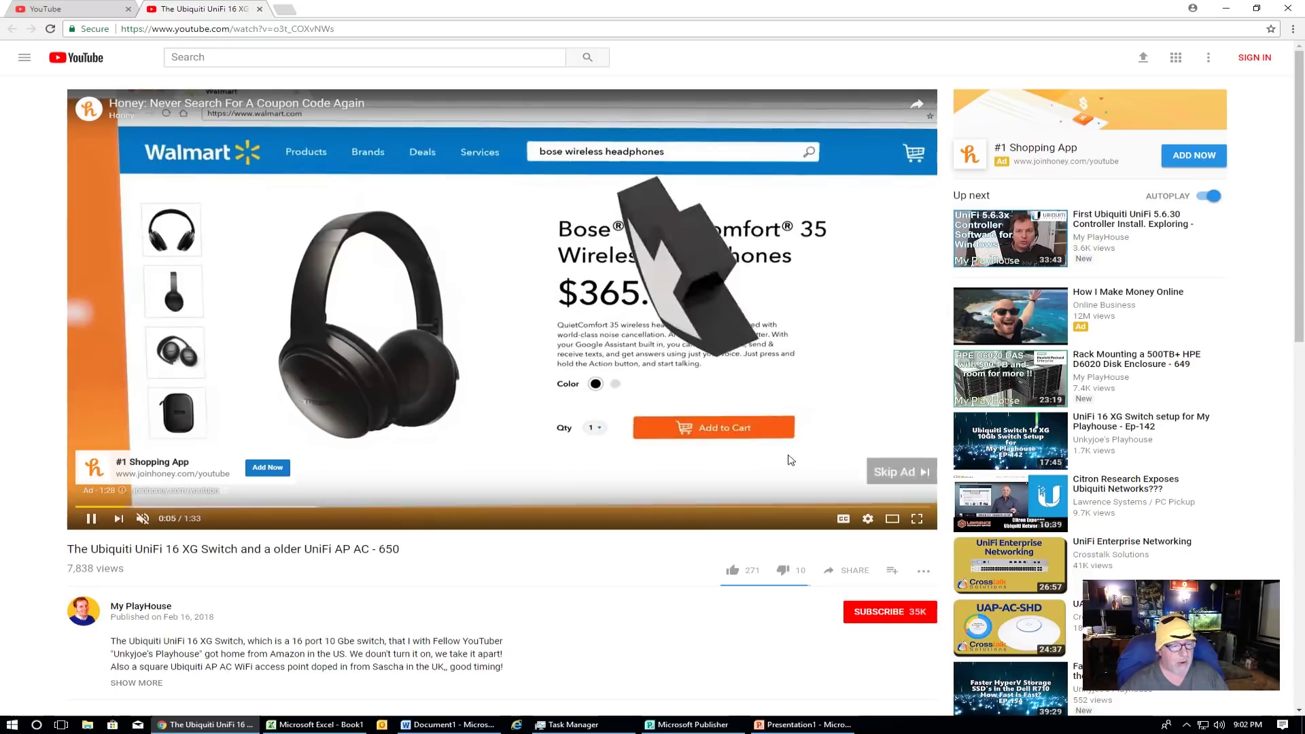
left_click(896, 474)
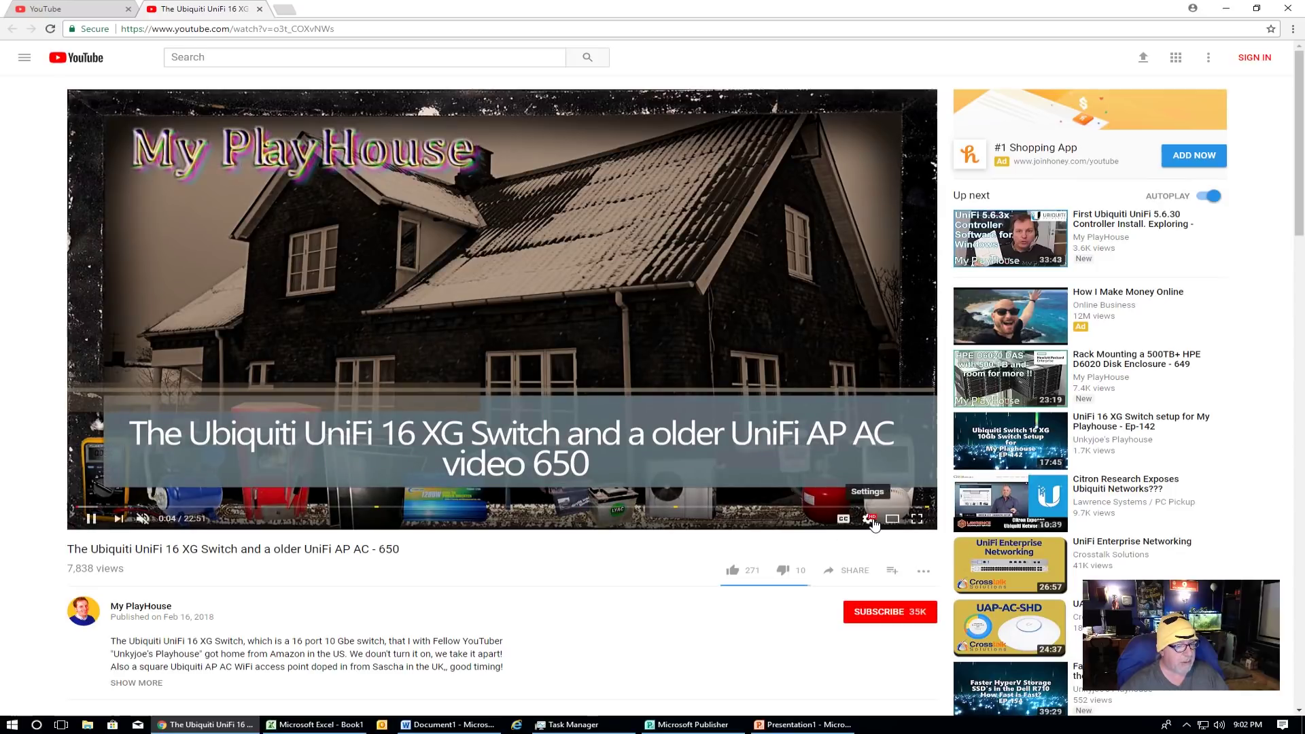
left_click(869, 520)
left_click(870, 520)
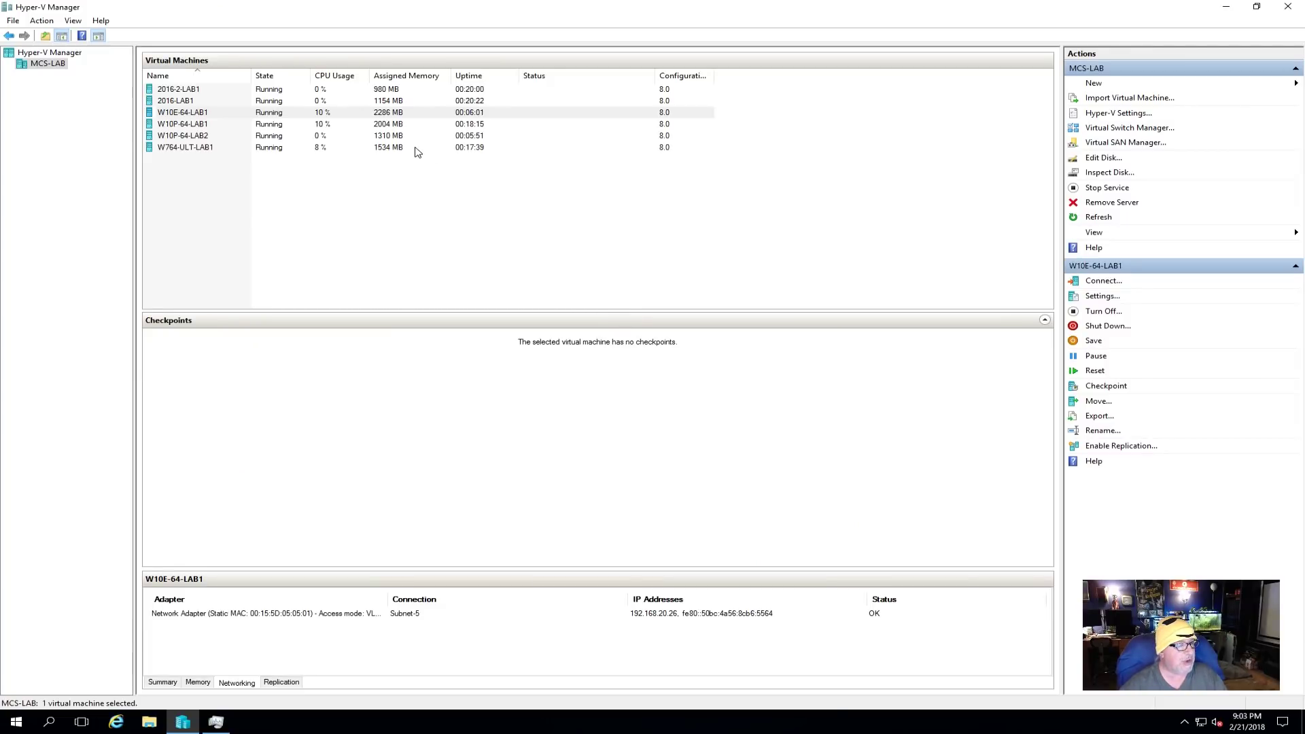
Examine W10E-64-LAB1's memory details in Hyper-V Manager and compare the host's CPU and memory performance in Task Manager
left_click(201, 682)
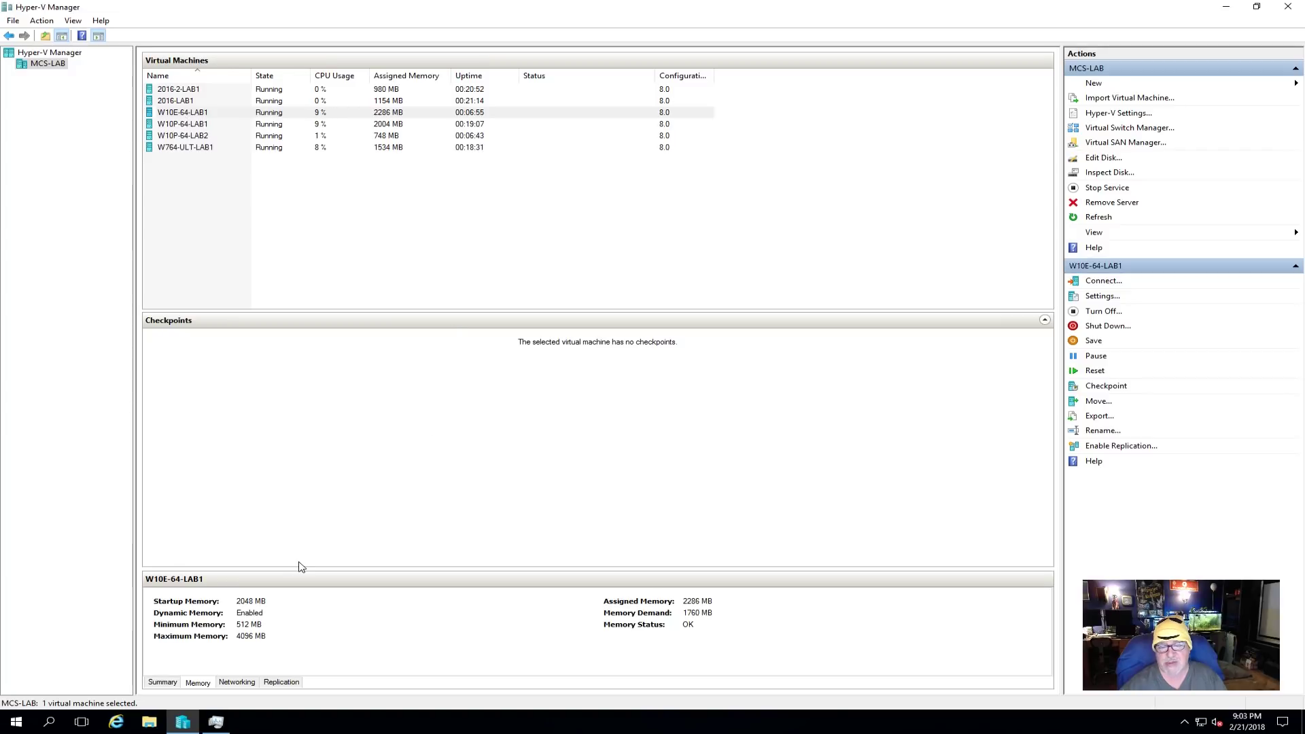
left_click(217, 724)
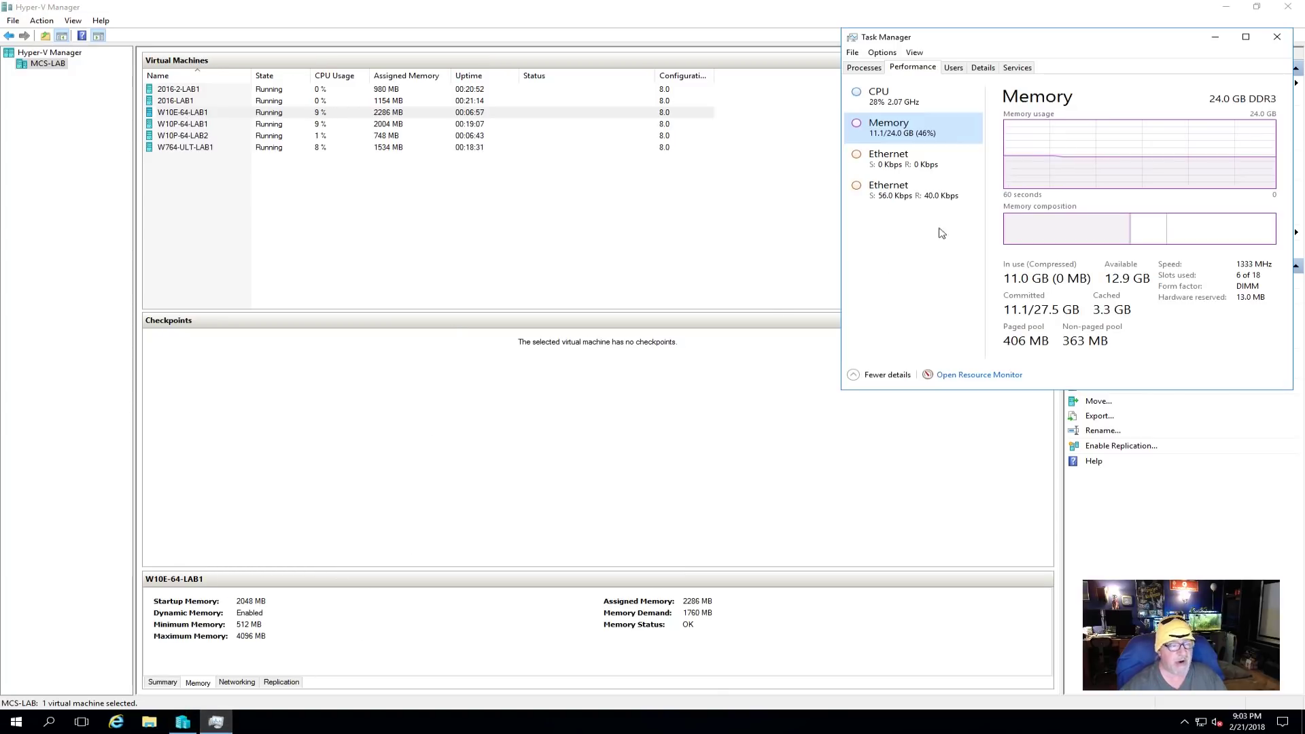
left_click(909, 101)
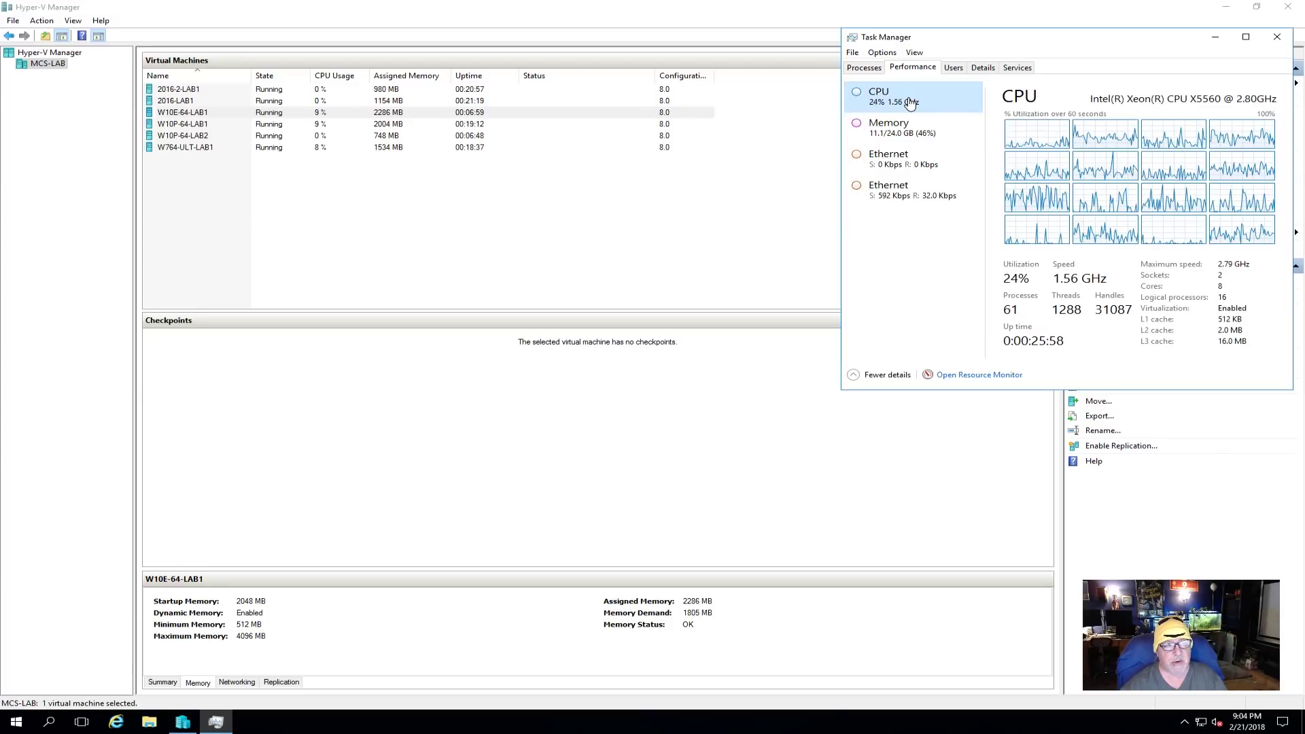
left_click(911, 130)
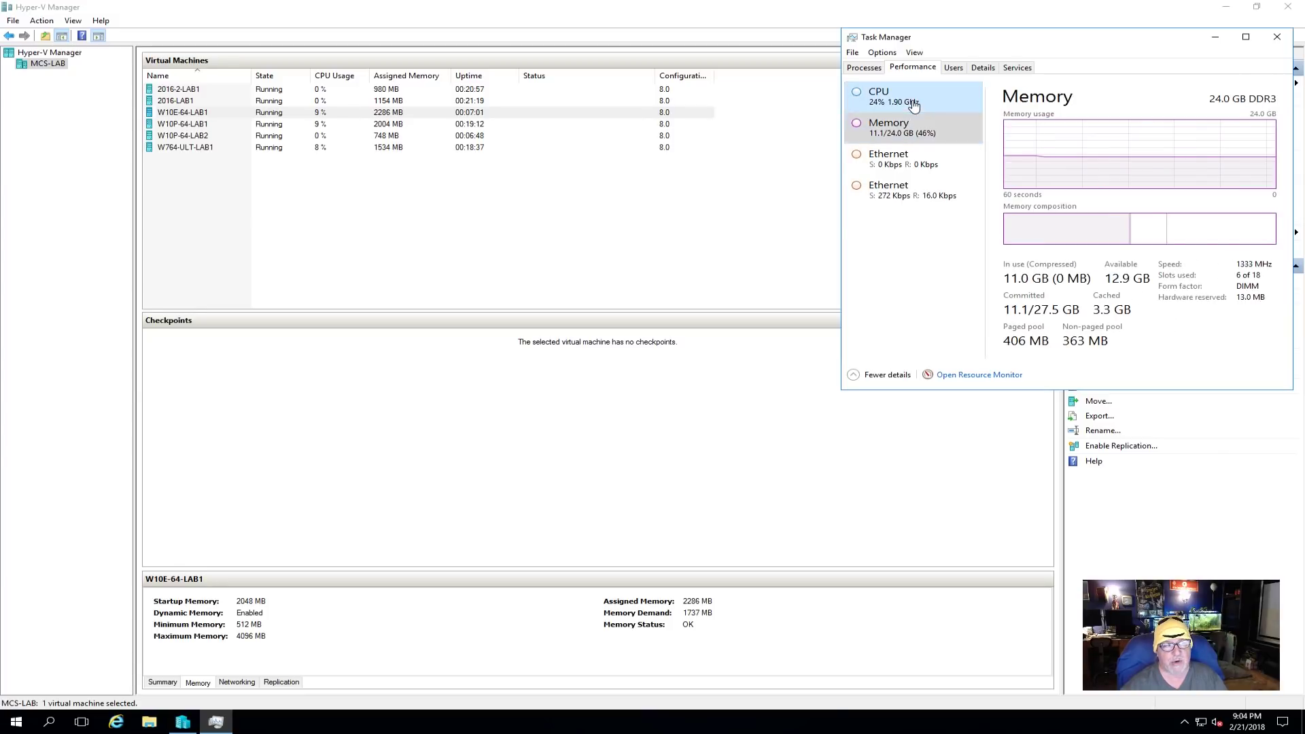
left_click(913, 105)
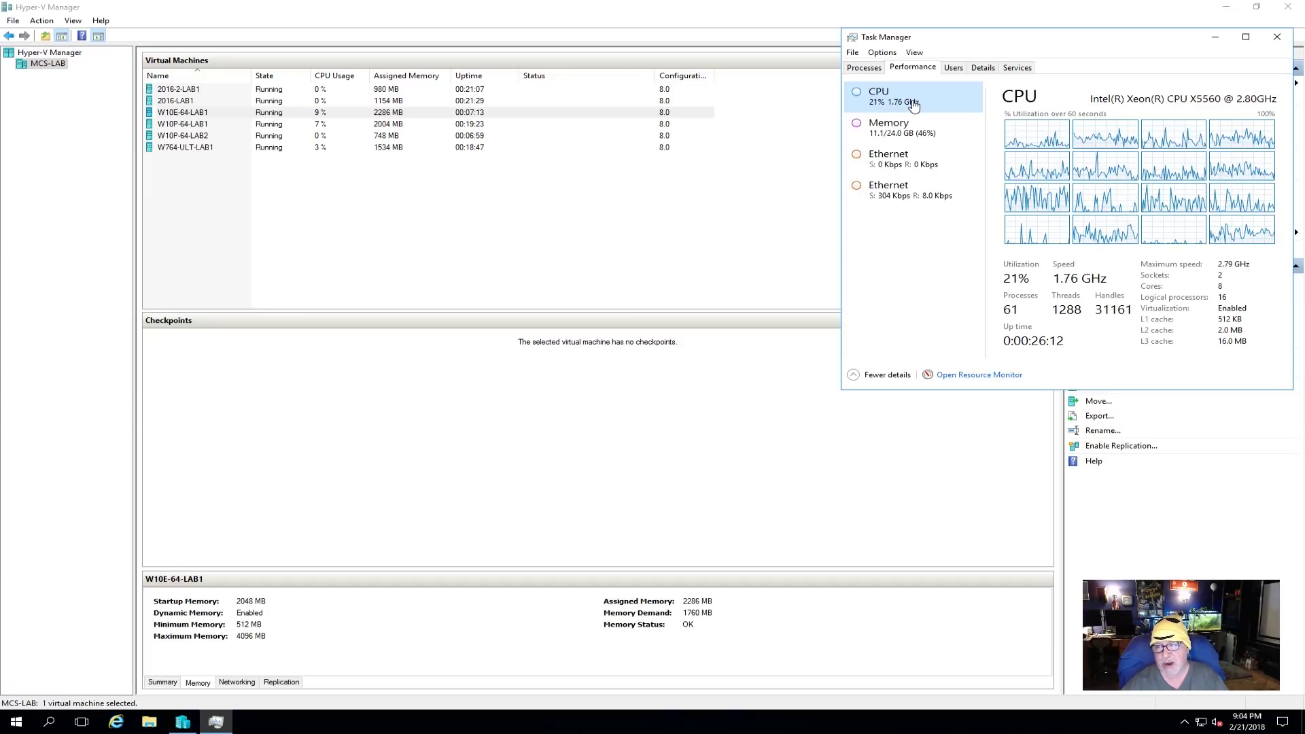
left_click(916, 136)
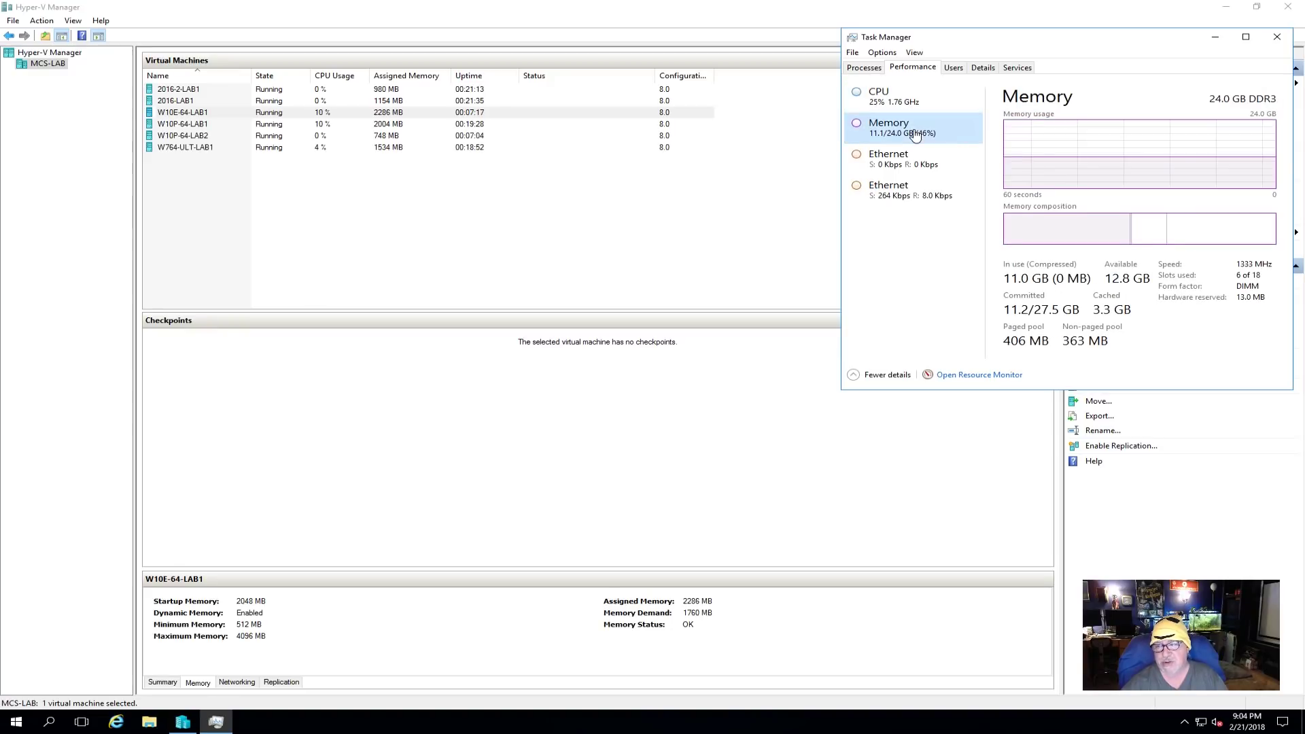
left_click(915, 102)
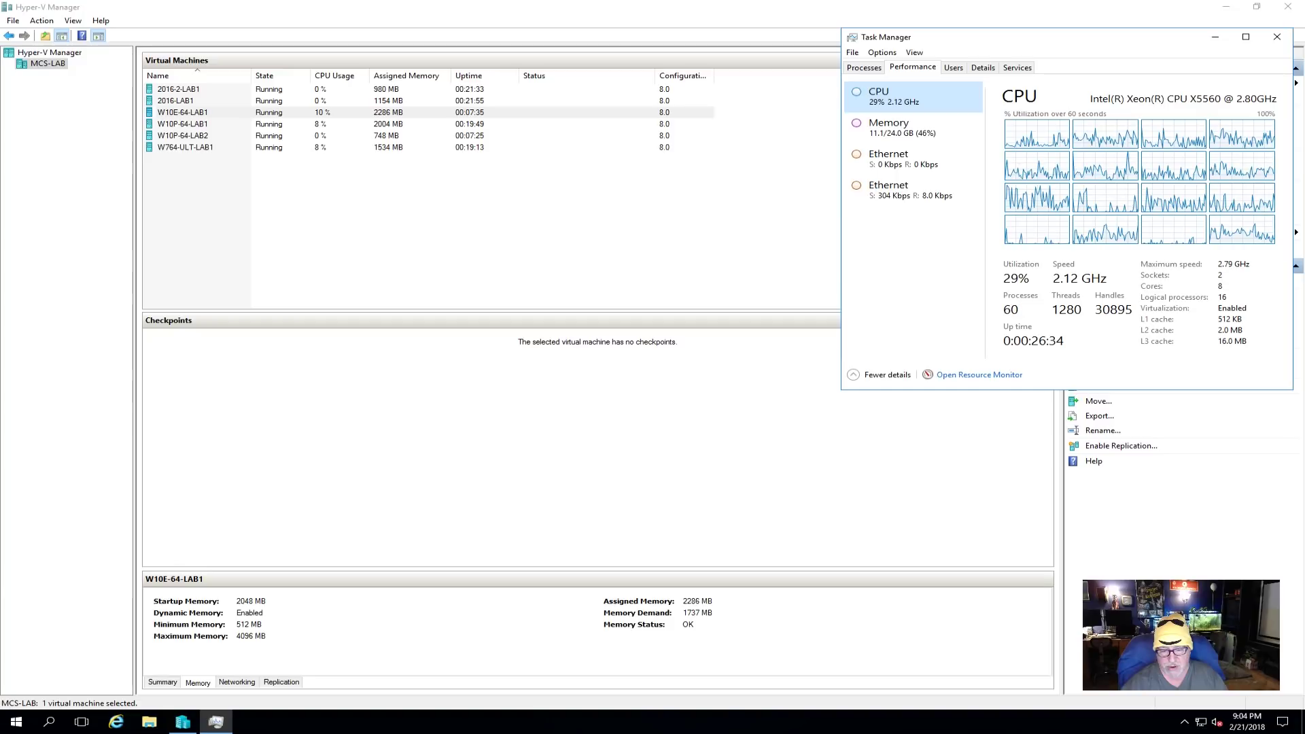
Look up W10P-64-LAB2's IP address and connect to 192.168.20.28 through Remote Desktop, entering the account password and accepting the untrusted certificate
left_click(192, 136)
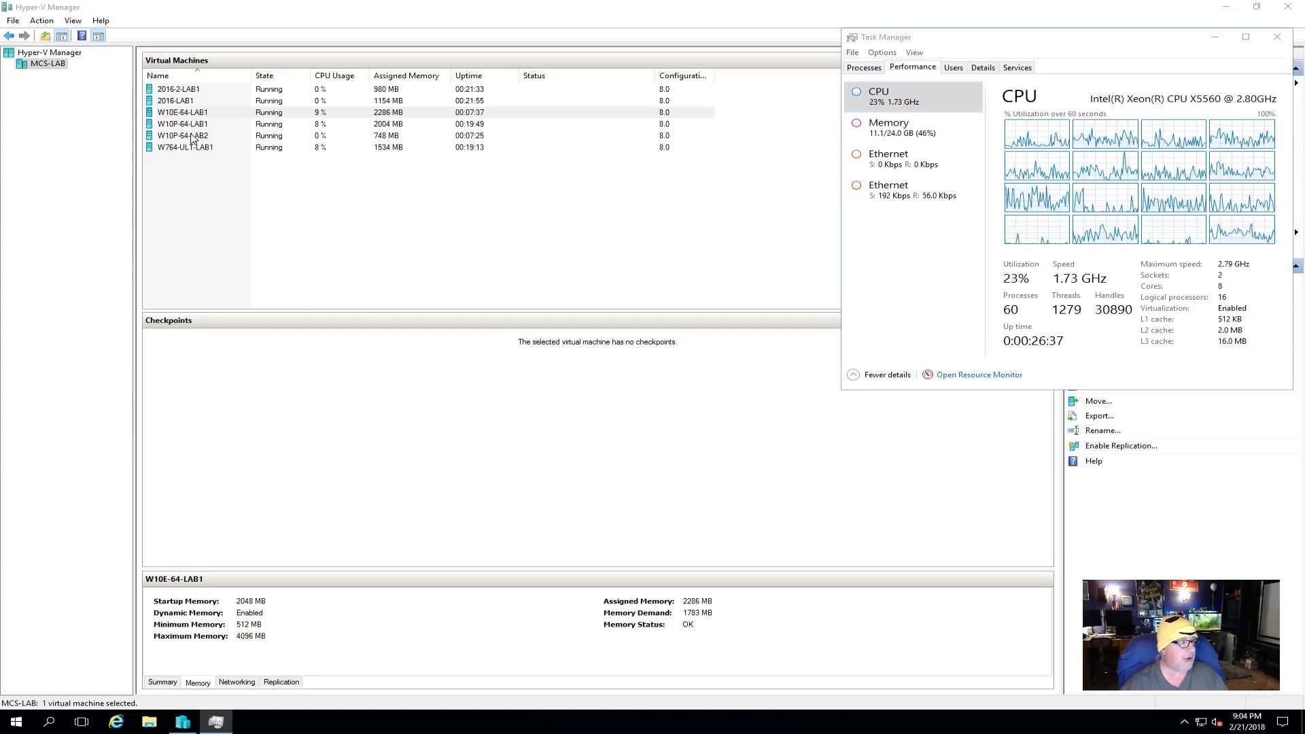
left_click(237, 683)
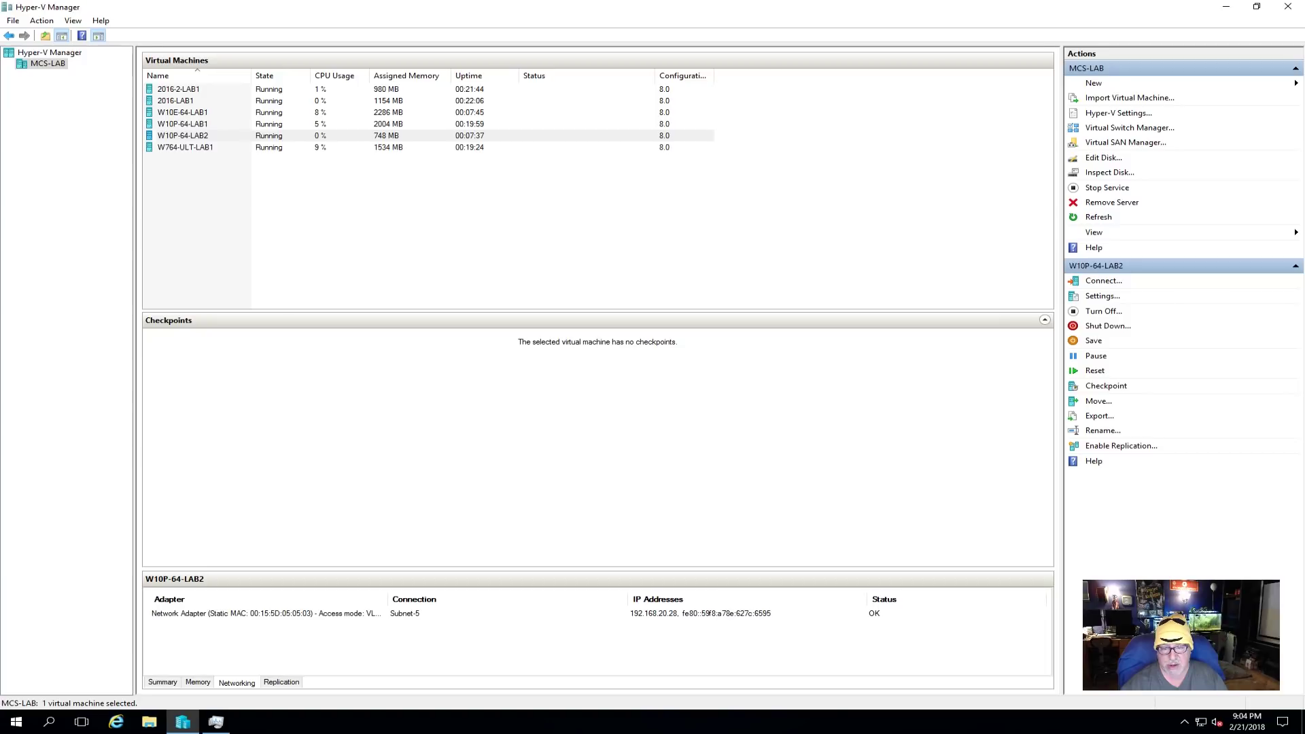
key("Return")
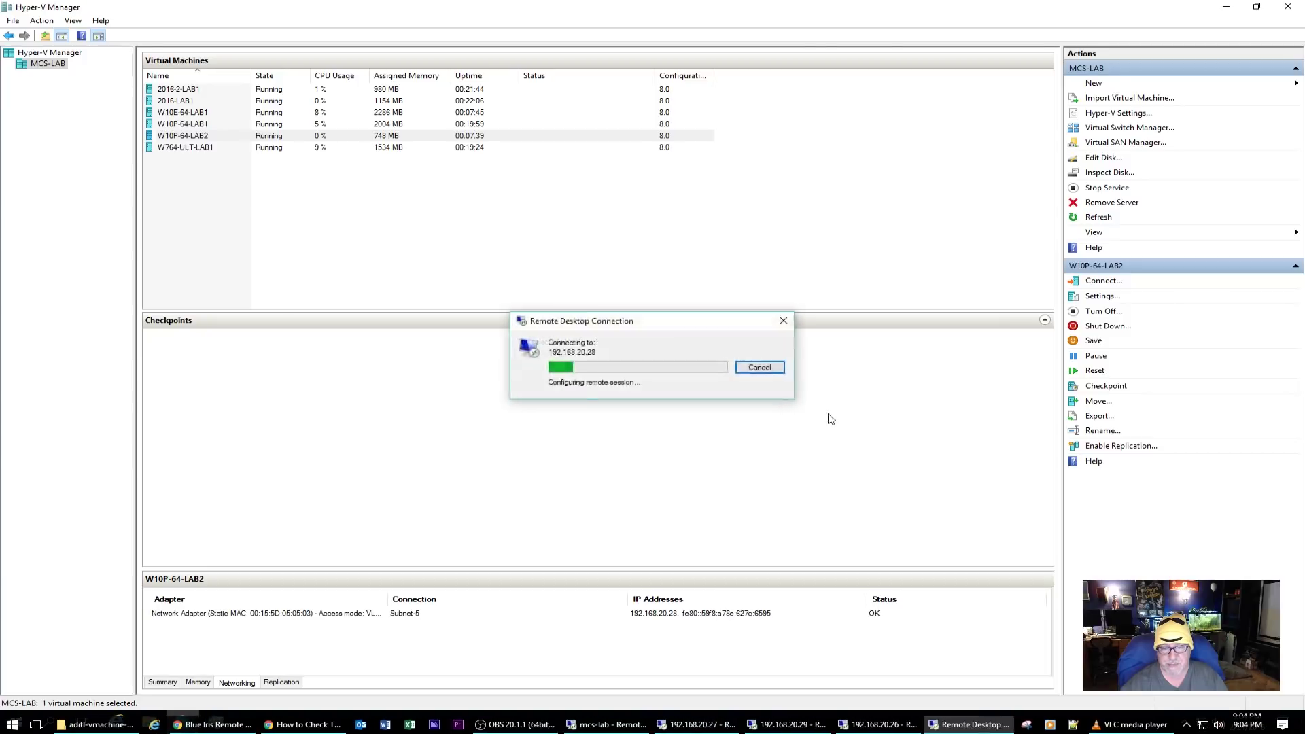
type("••")
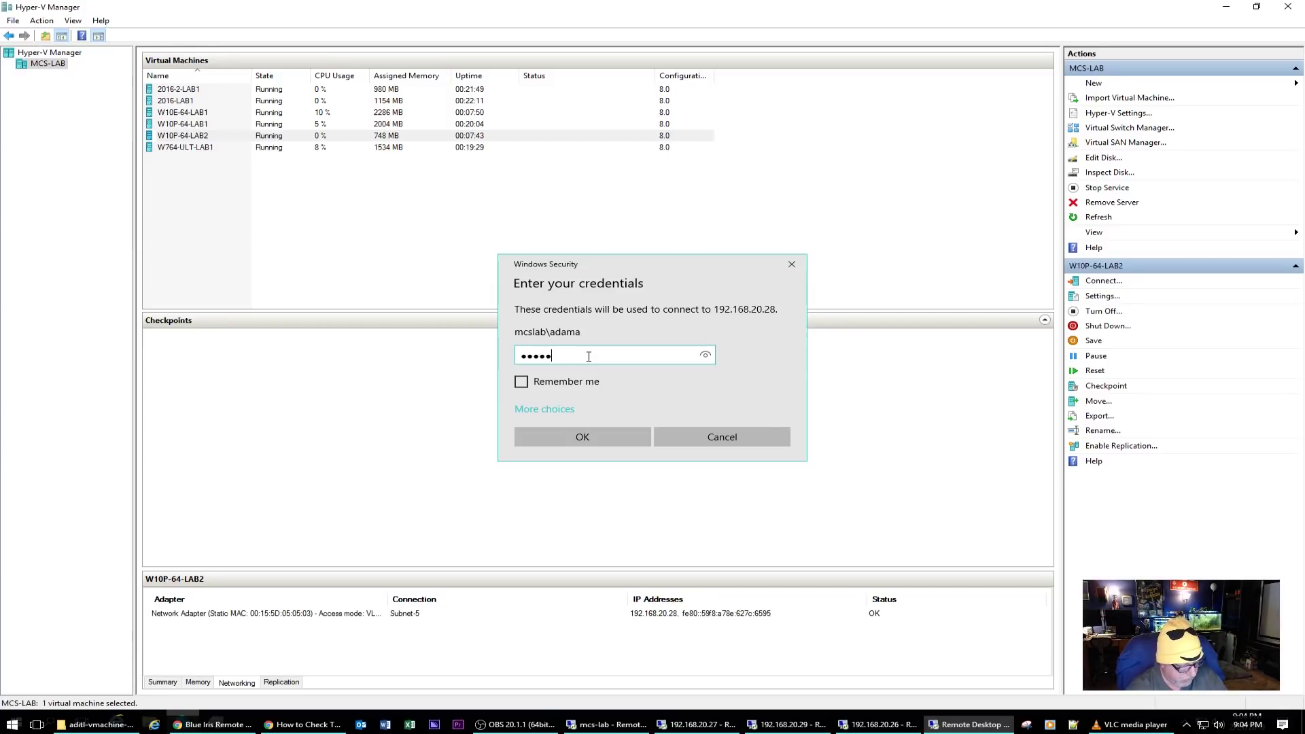
key("Return")
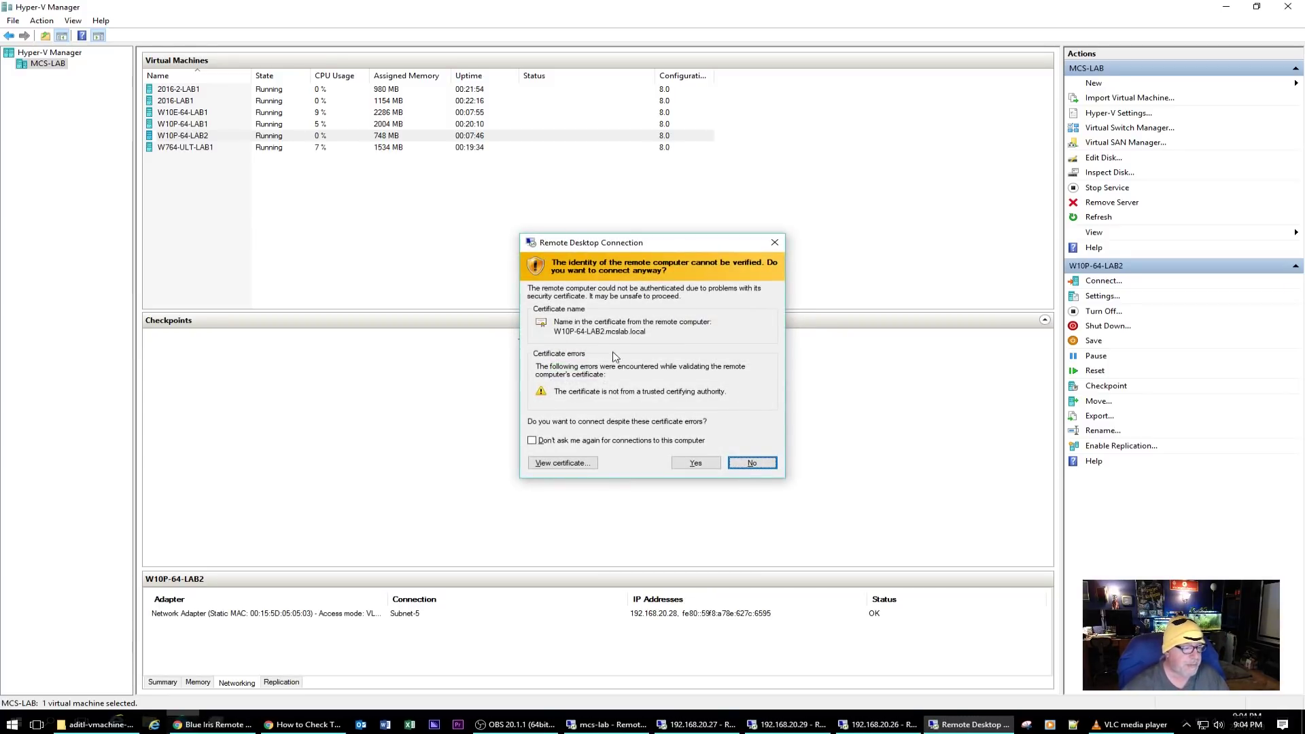
left_click(697, 462)
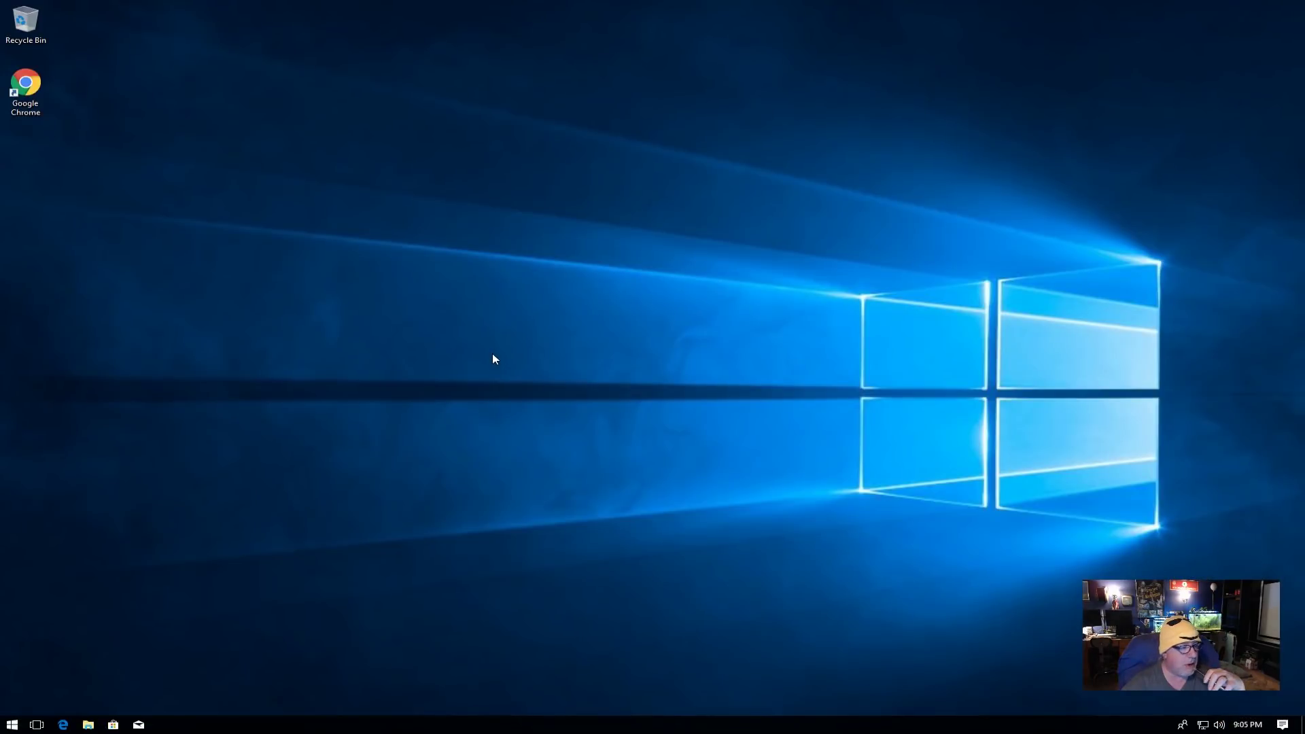
Launch Microsoft Word 2010 and pin Microsoft Excel 2010 from the Microsoft Office programs to the taskbar
left_click(13, 726)
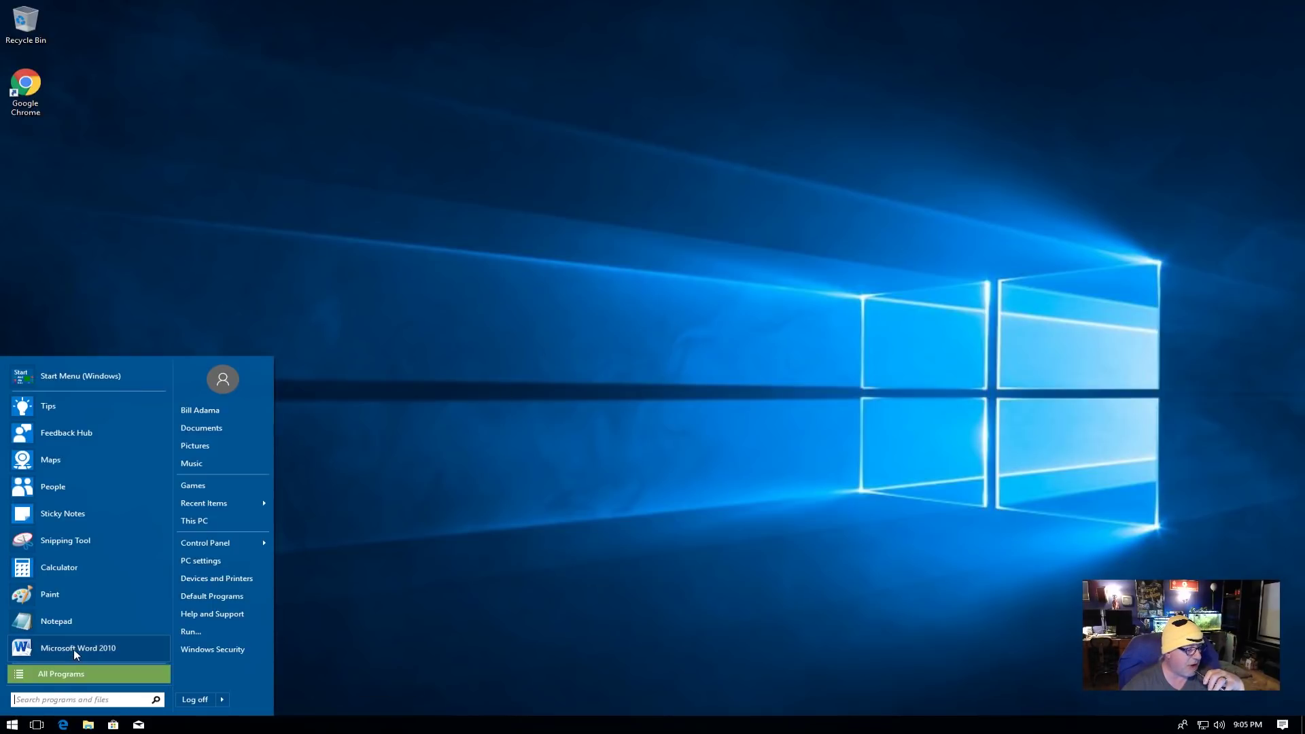
left_click(73, 649)
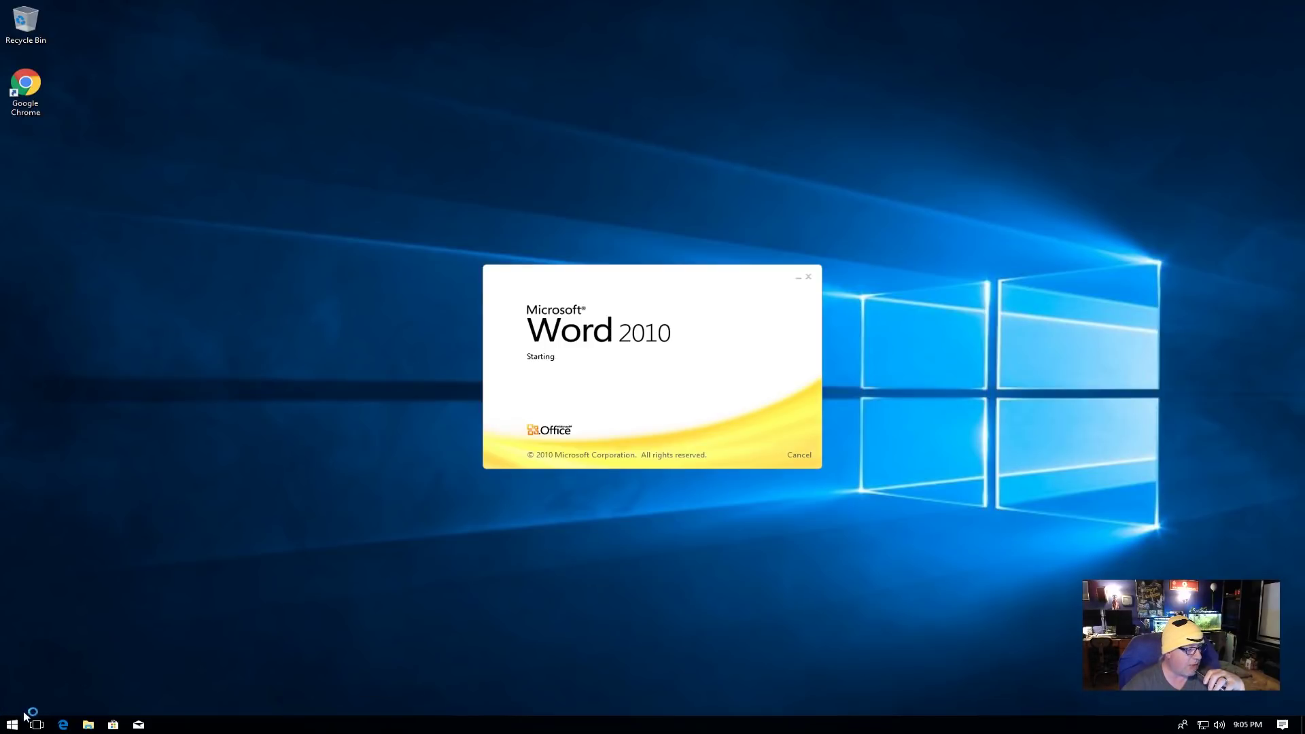
left_click(14, 724)
left_click(57, 670)
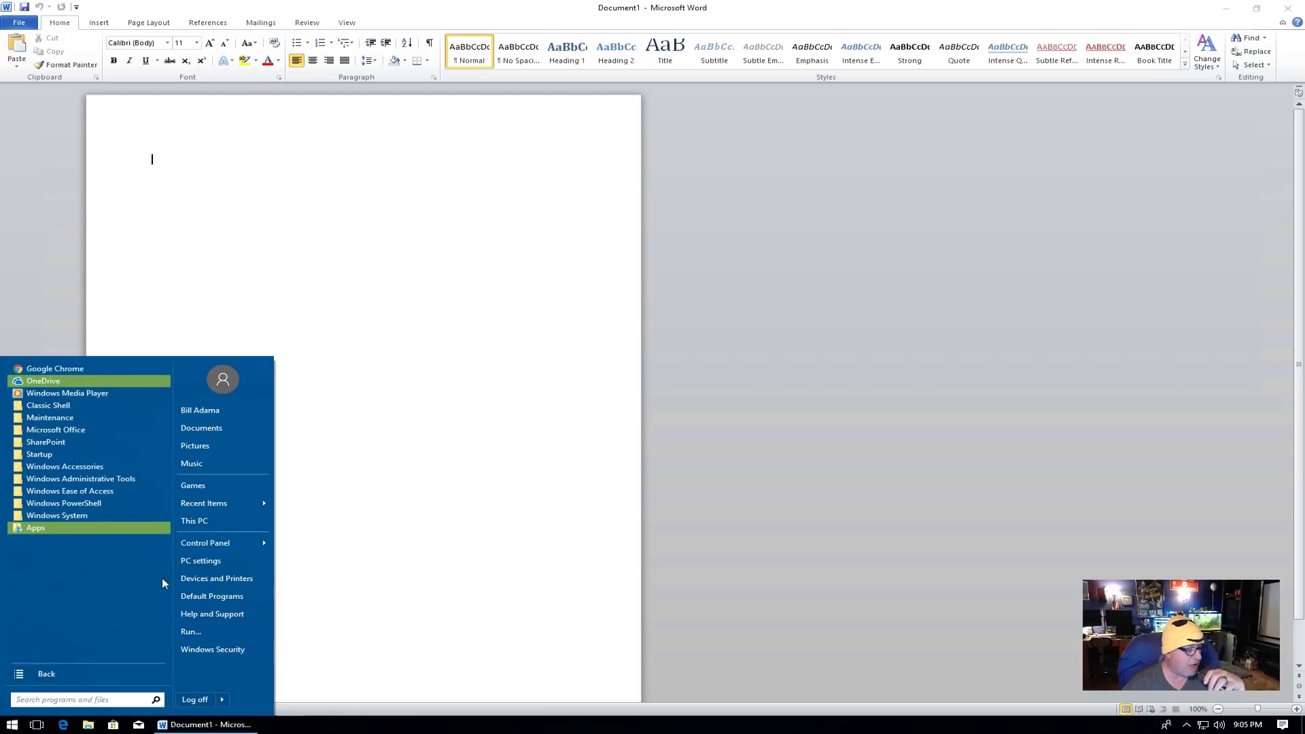
left_click(66, 429)
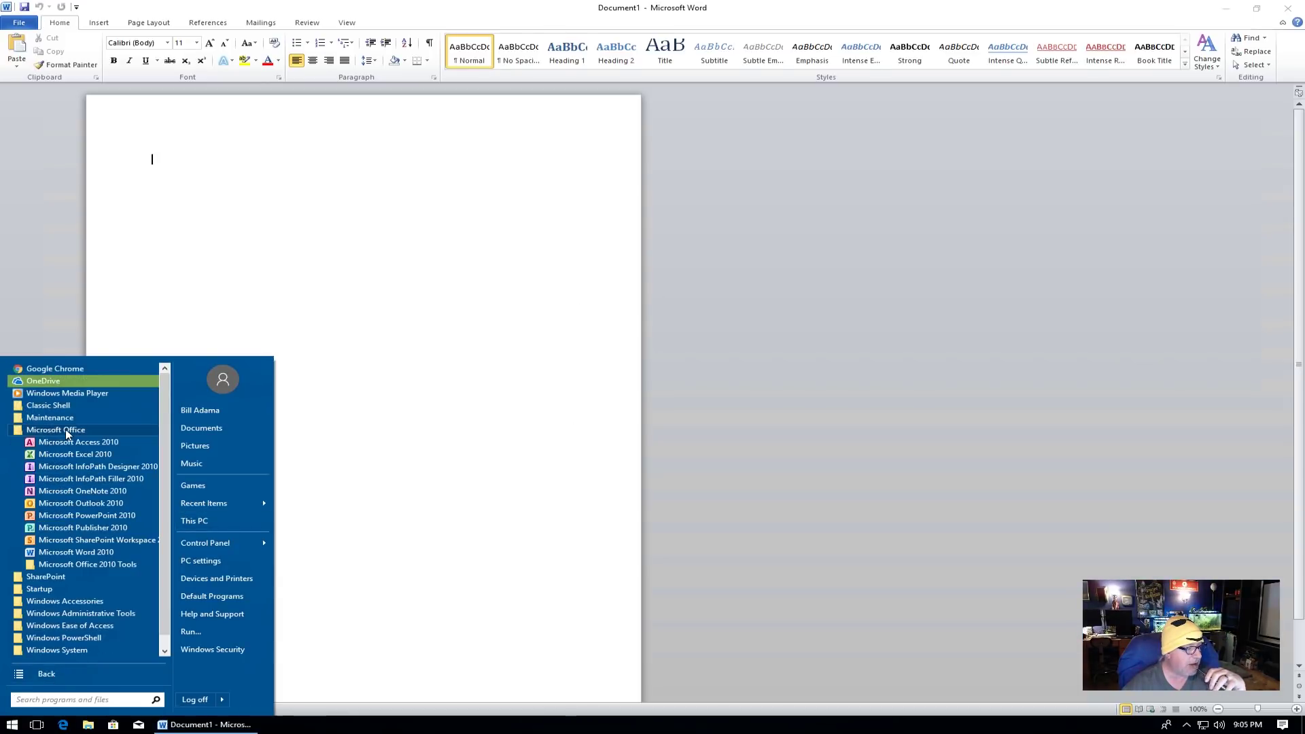
right_click(71, 455)
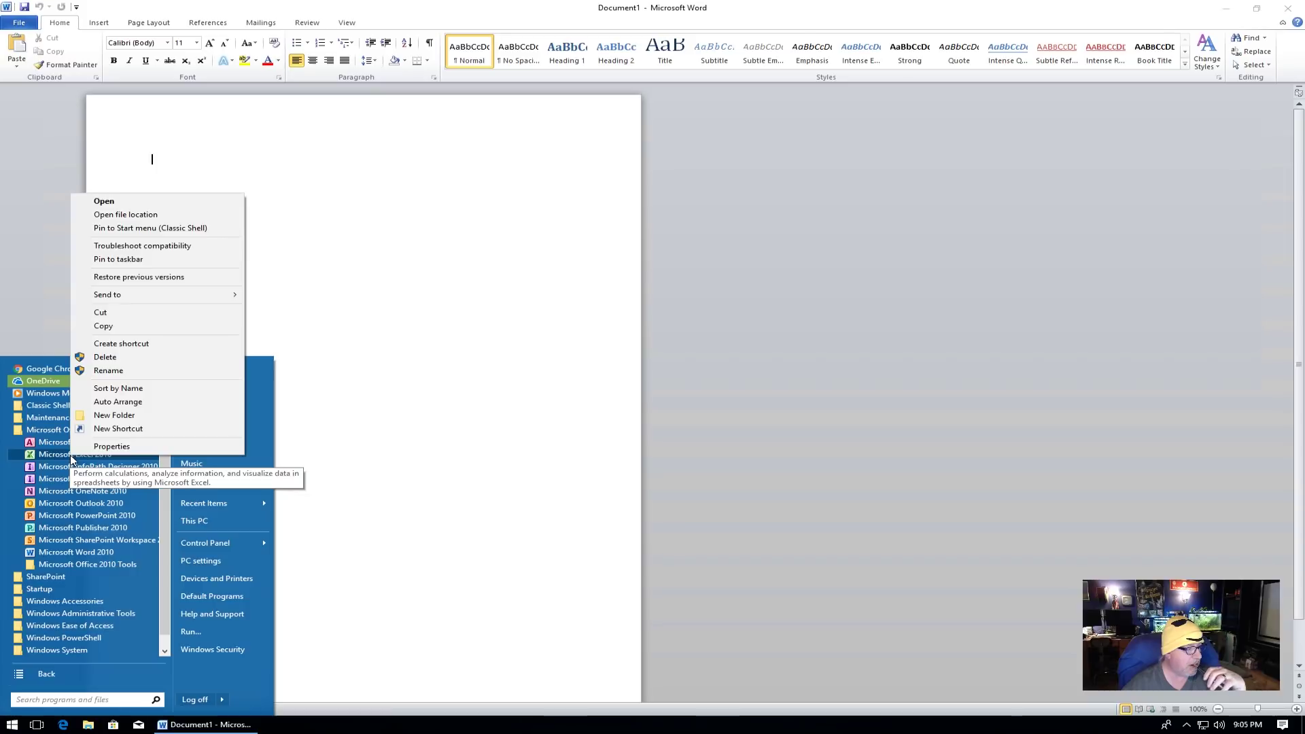
mouse_move(195, 292)
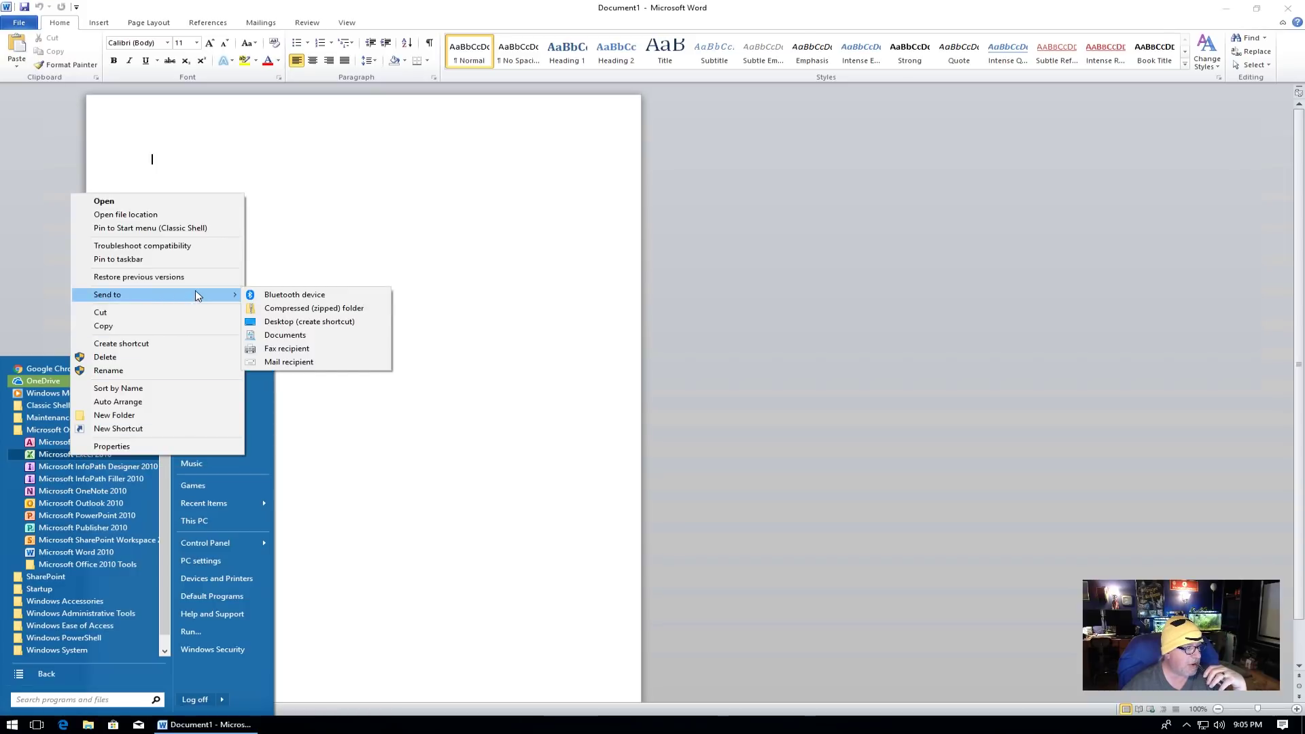
left_click(167, 260)
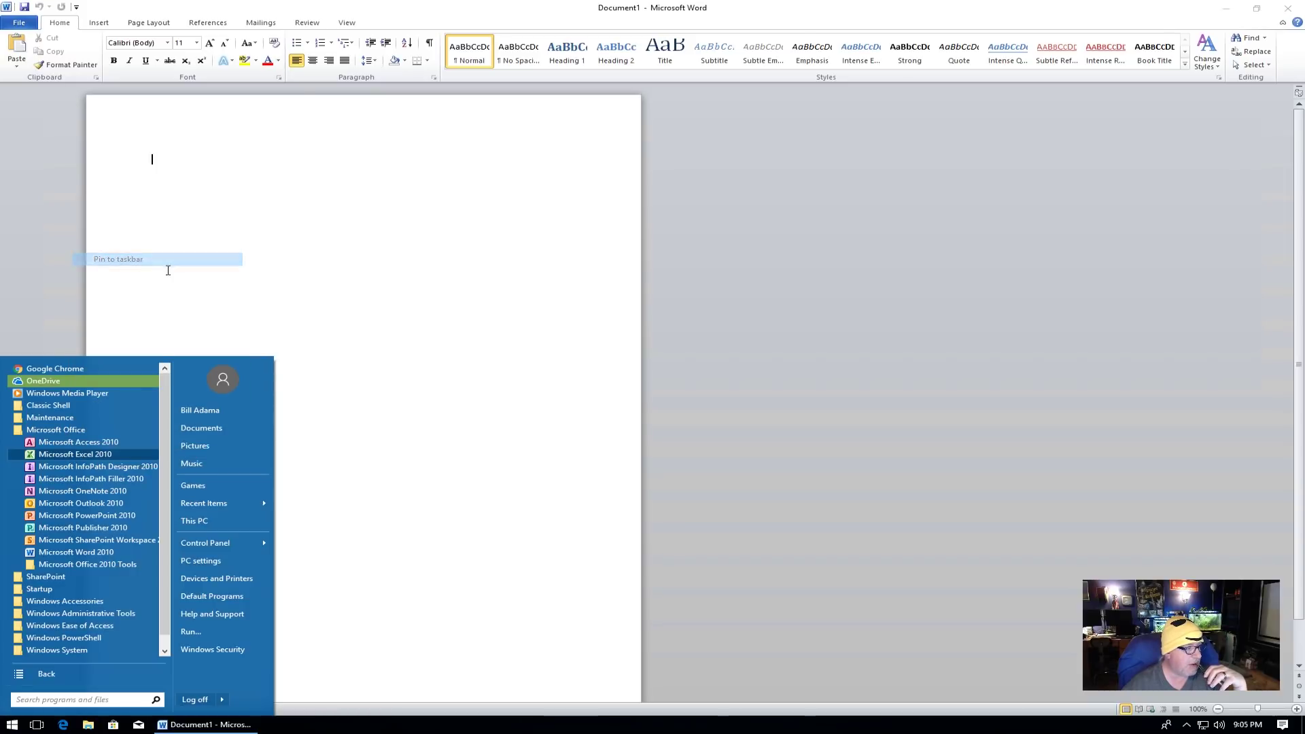
Pin Microsoft Outlook 2010, PowerPoint 2010, Publisher 2010 and Word 2010 from the Microsoft Office programs to the taskbar
right_click(67, 504)
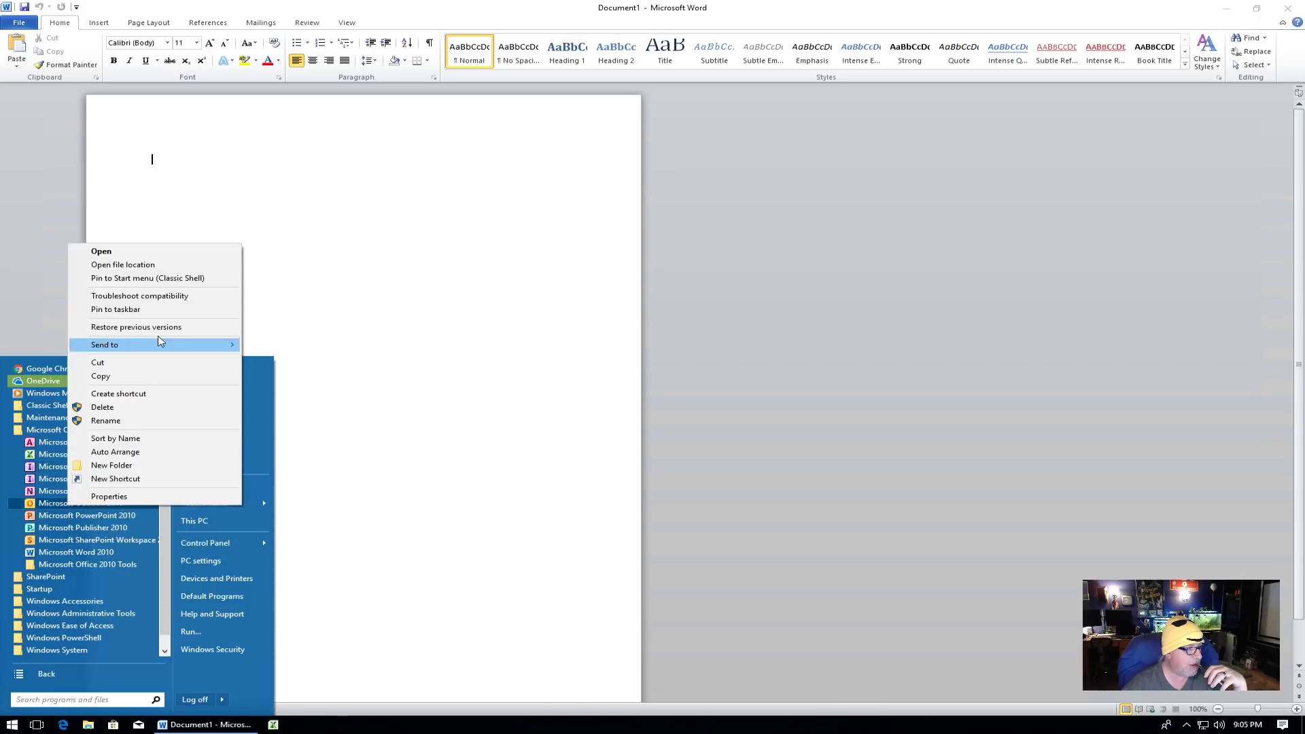
left_click(155, 309)
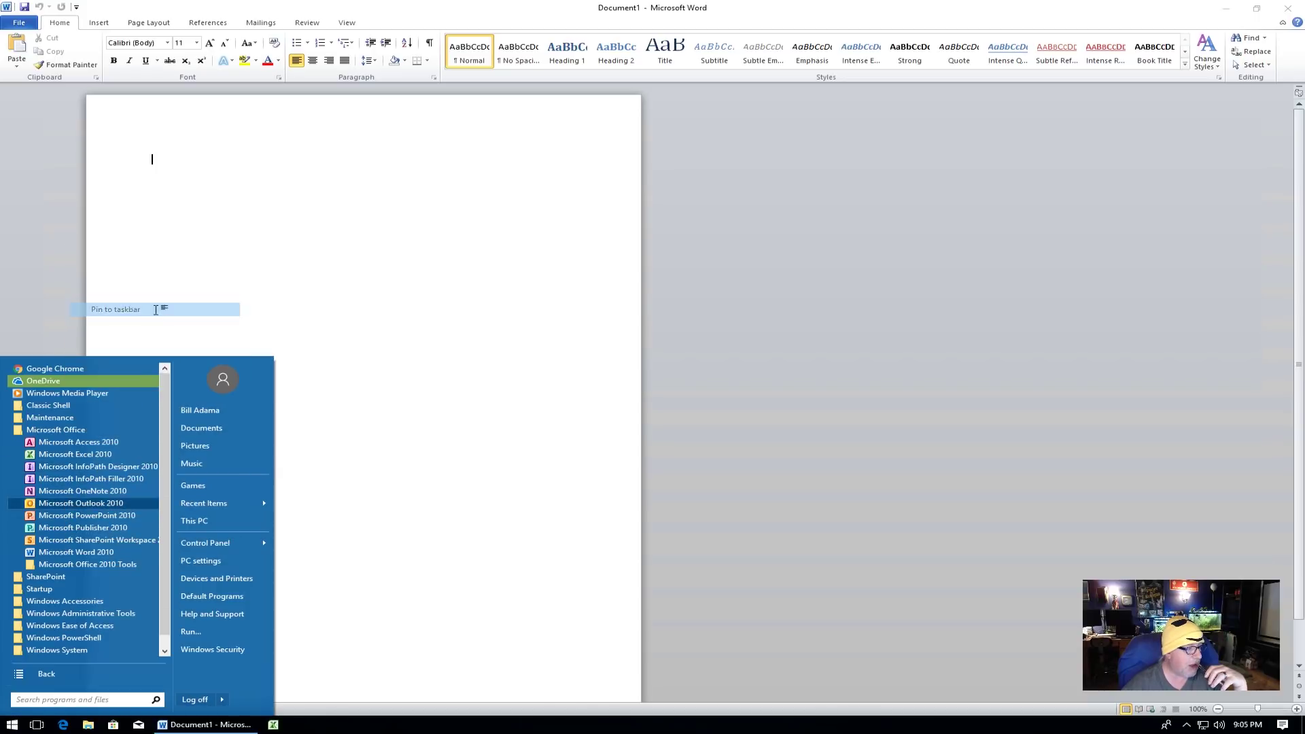
right_click(79, 516)
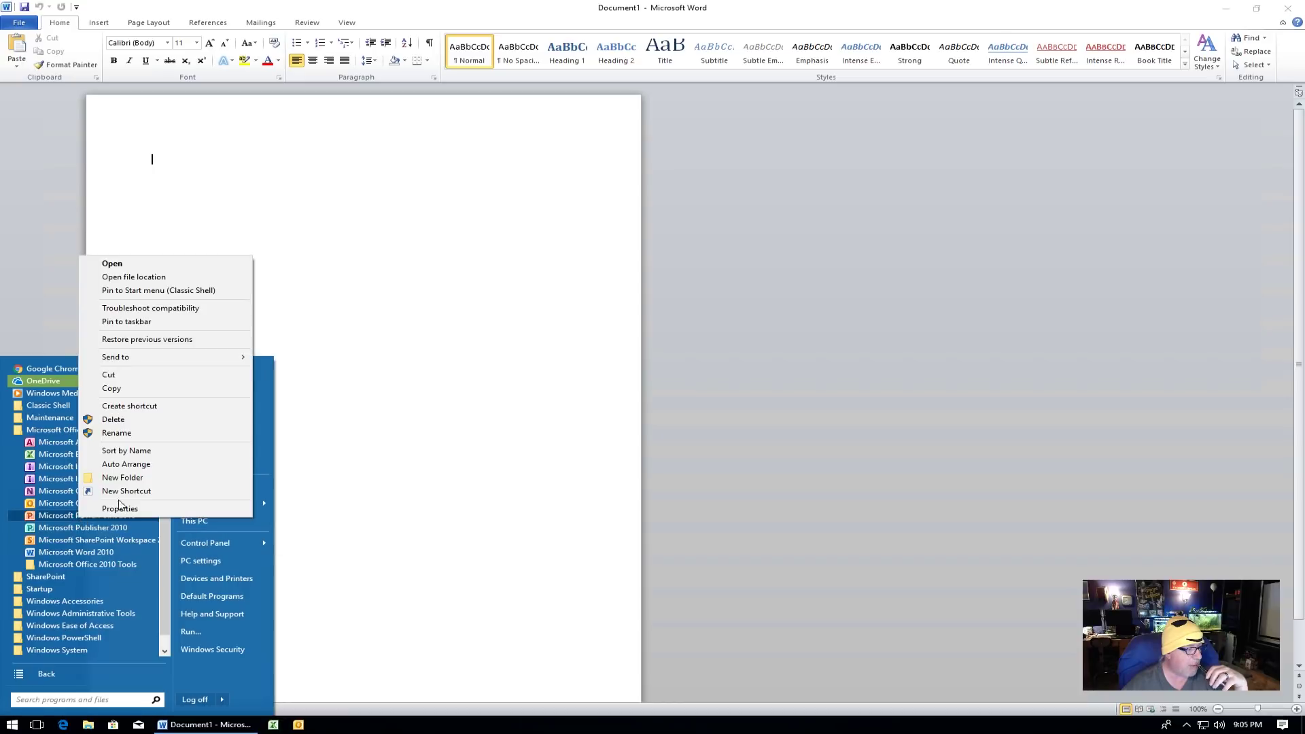
left_click(153, 321)
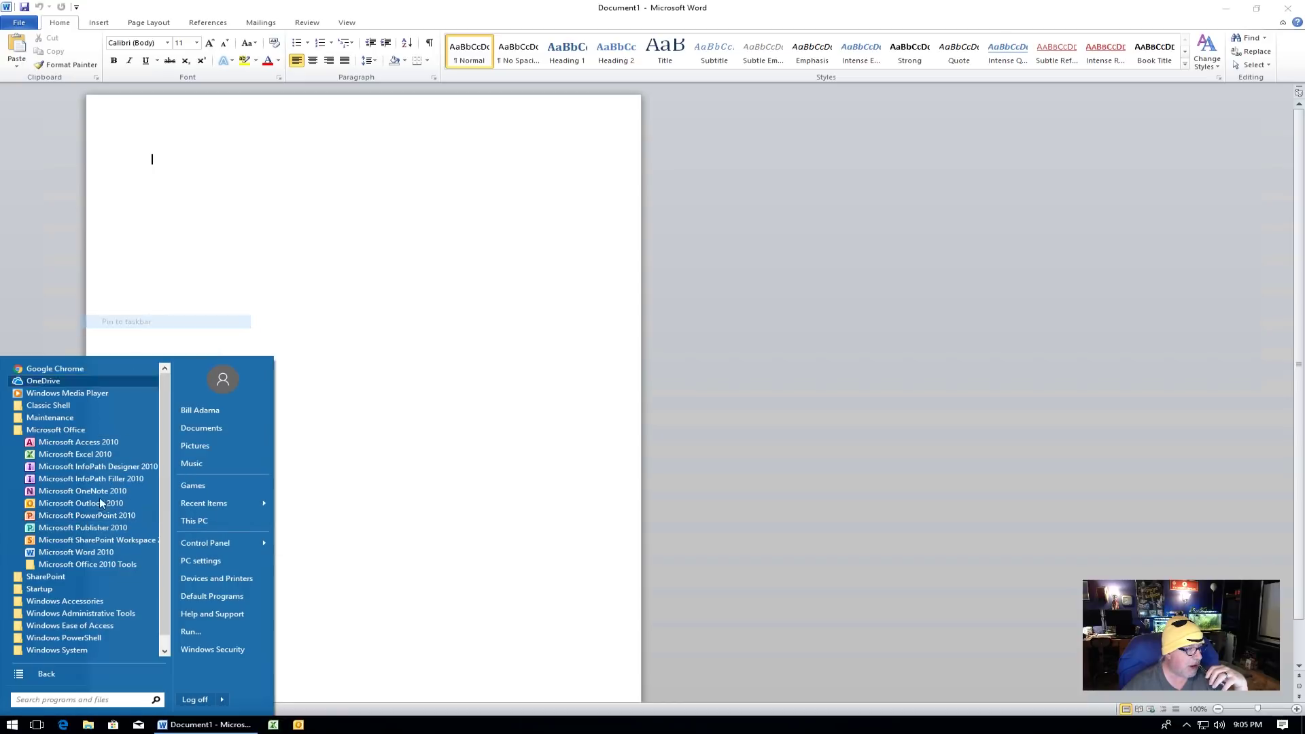
right_click(75, 530)
left_click(129, 334)
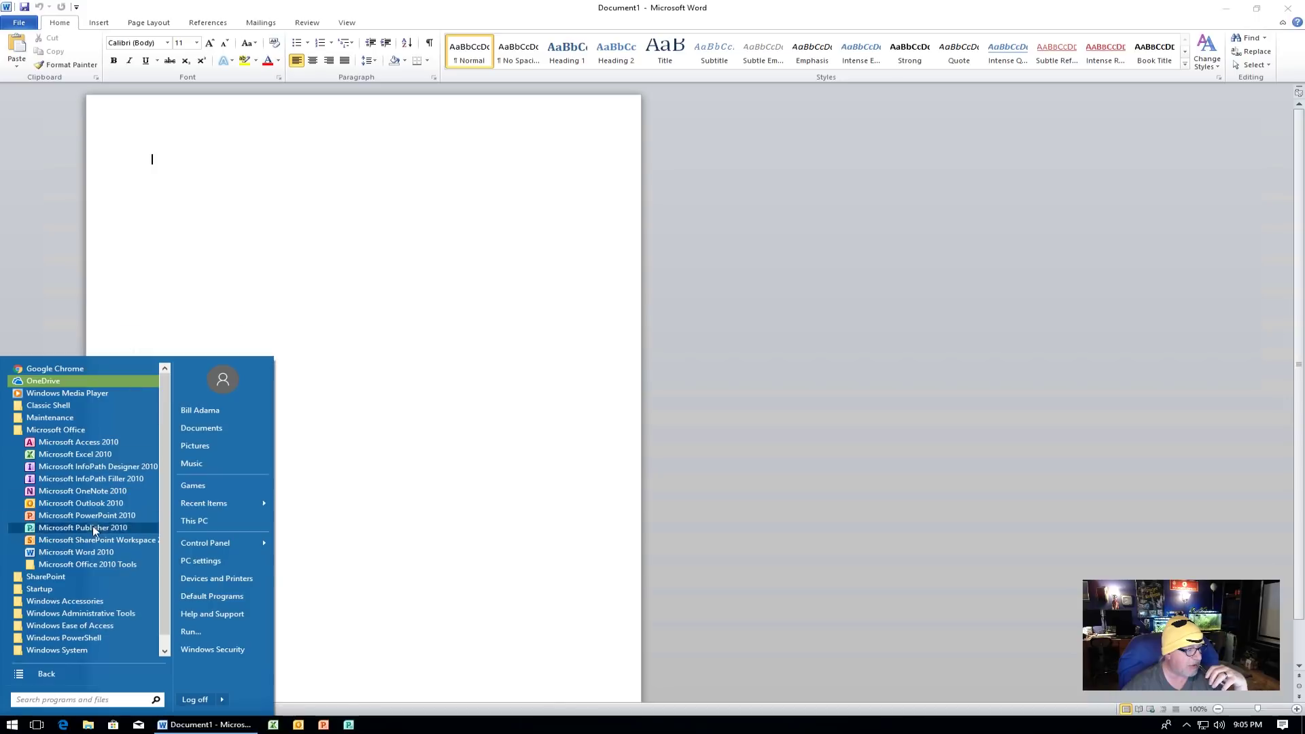
right_click(80, 552)
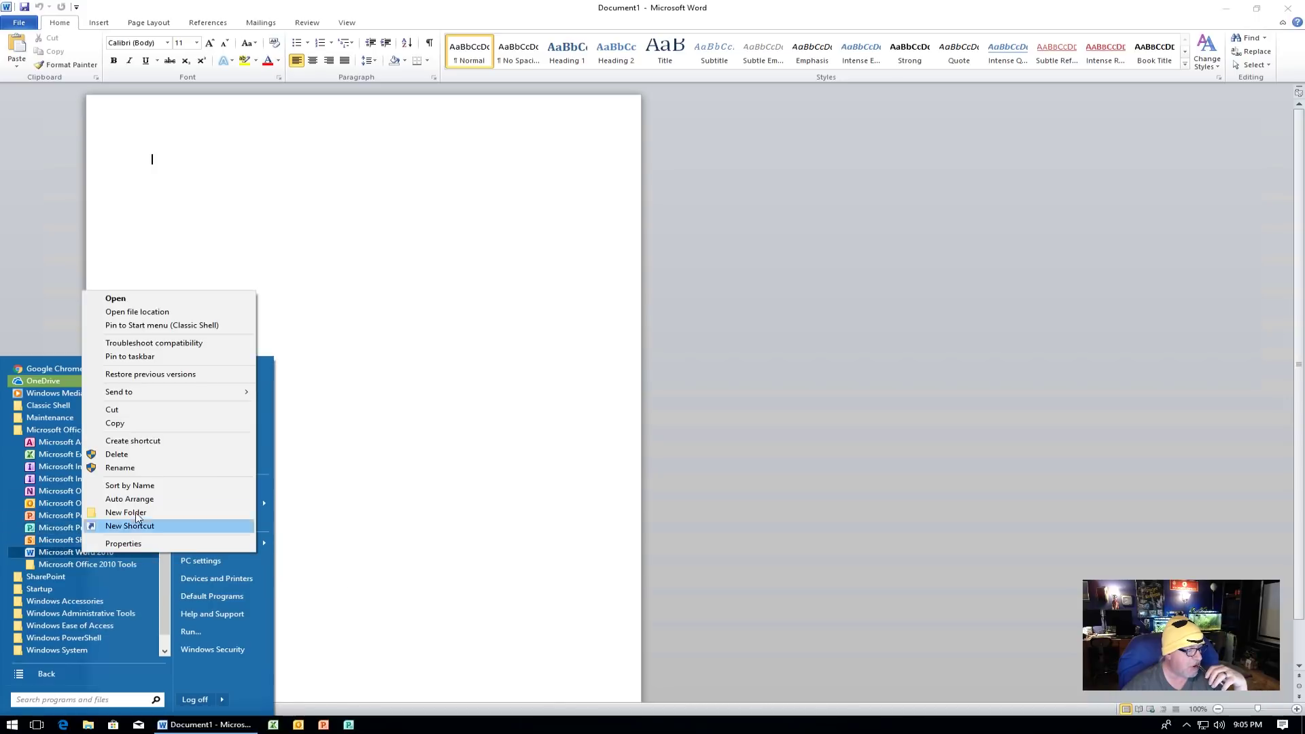
left_click(174, 356)
left_click(804, 532)
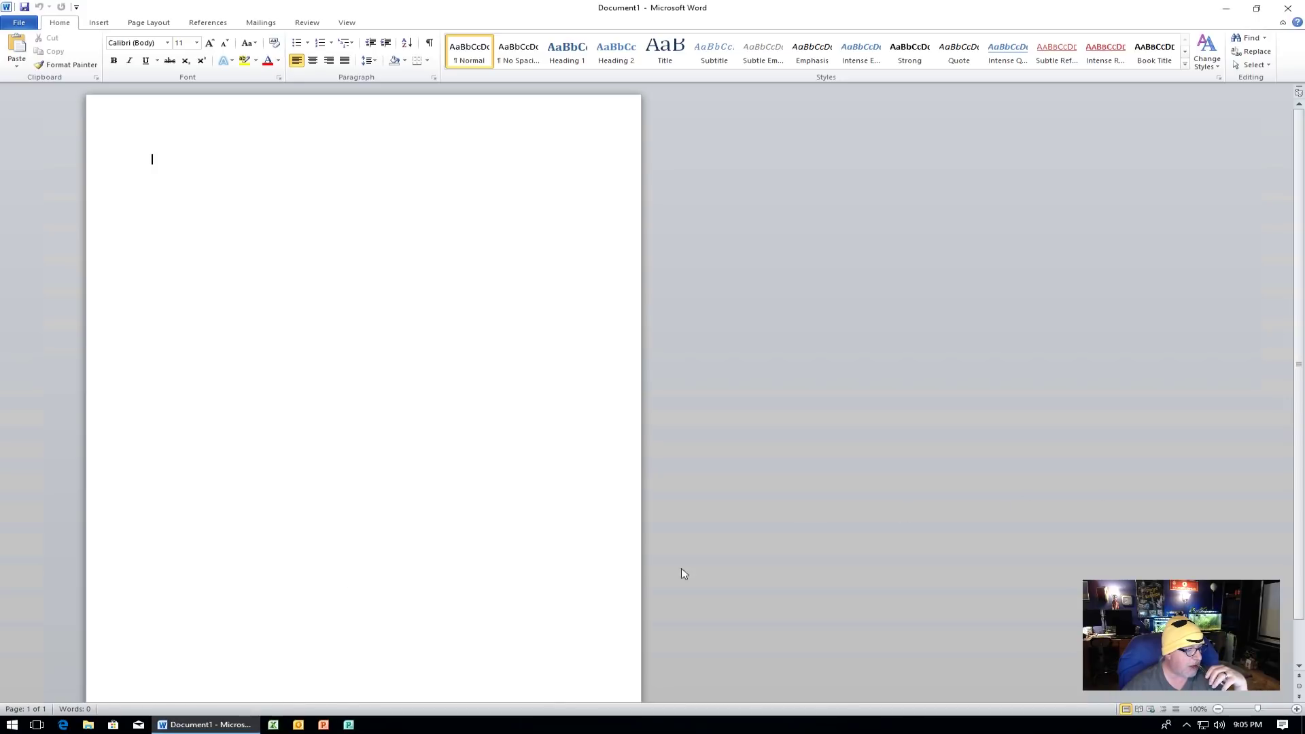
Launch Excel, PowerPoint and Publisher, and minimize the Office windows to reveal the remote desktop
left_click(273, 725)
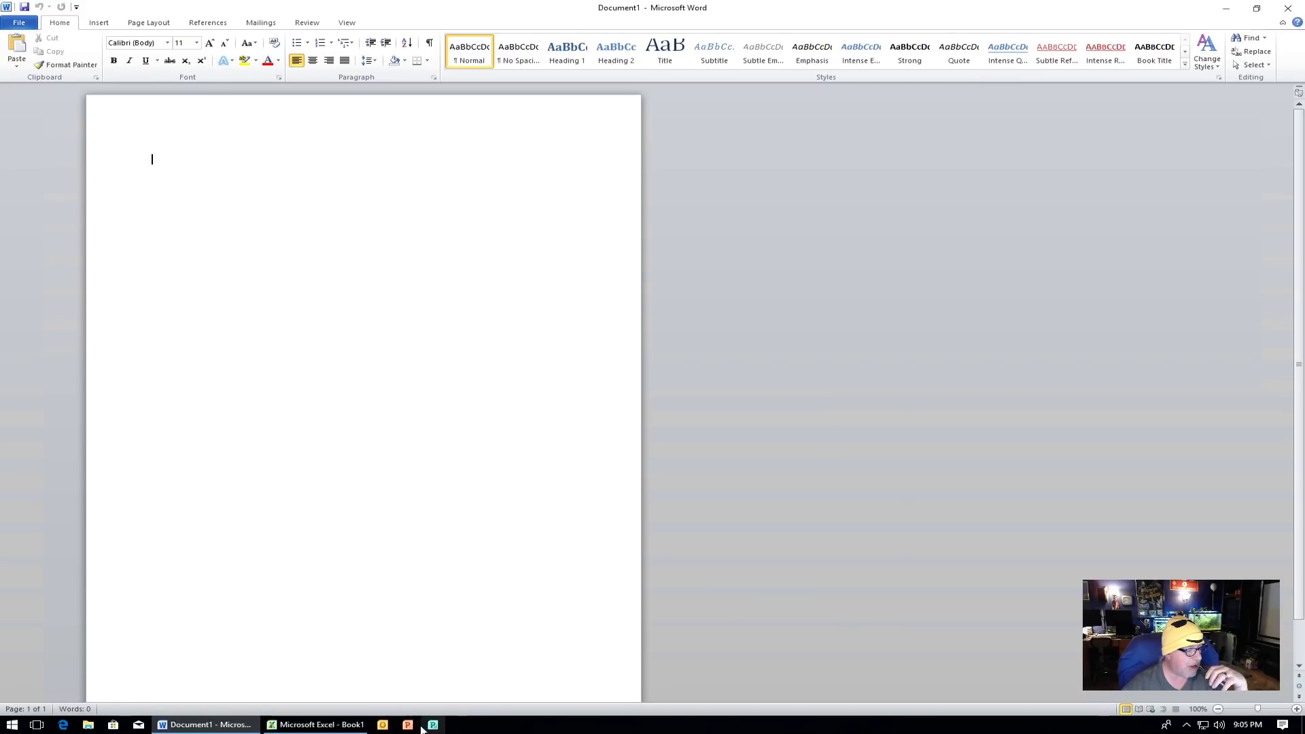
left_click(409, 725)
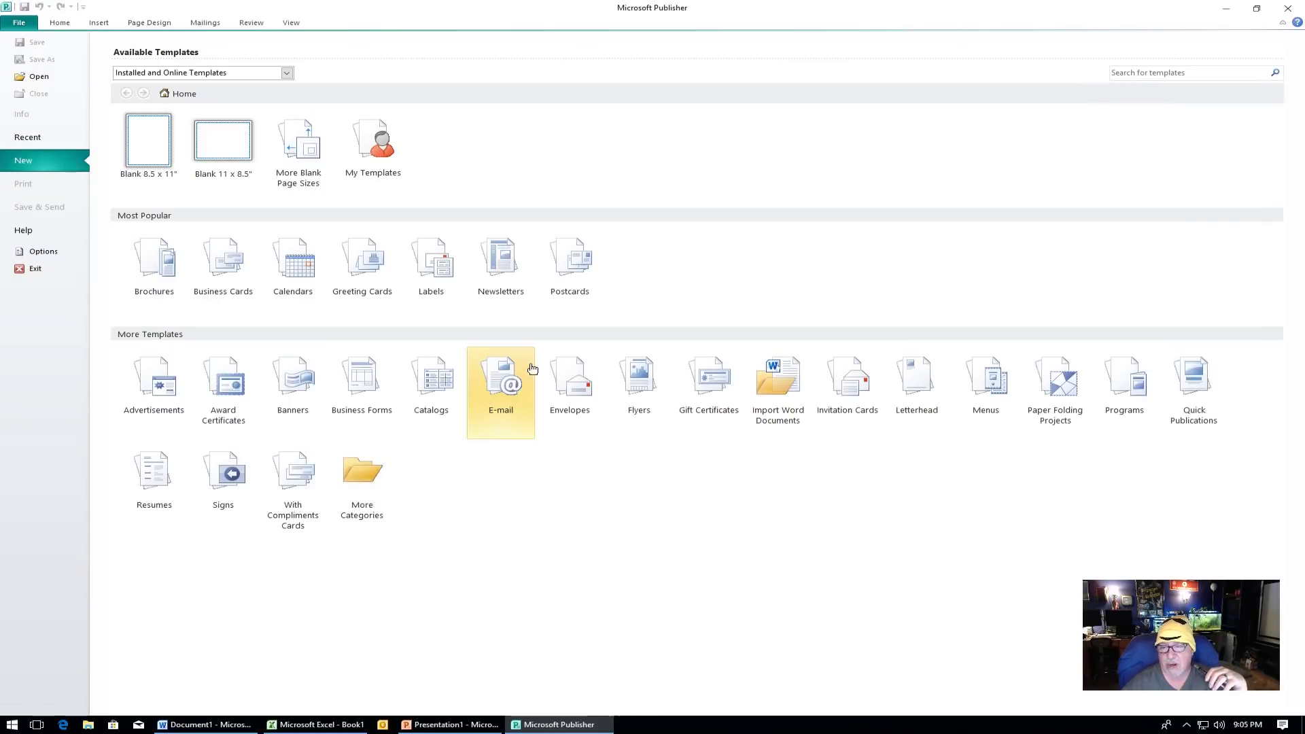
left_click(568, 379)
left_click(1225, 9)
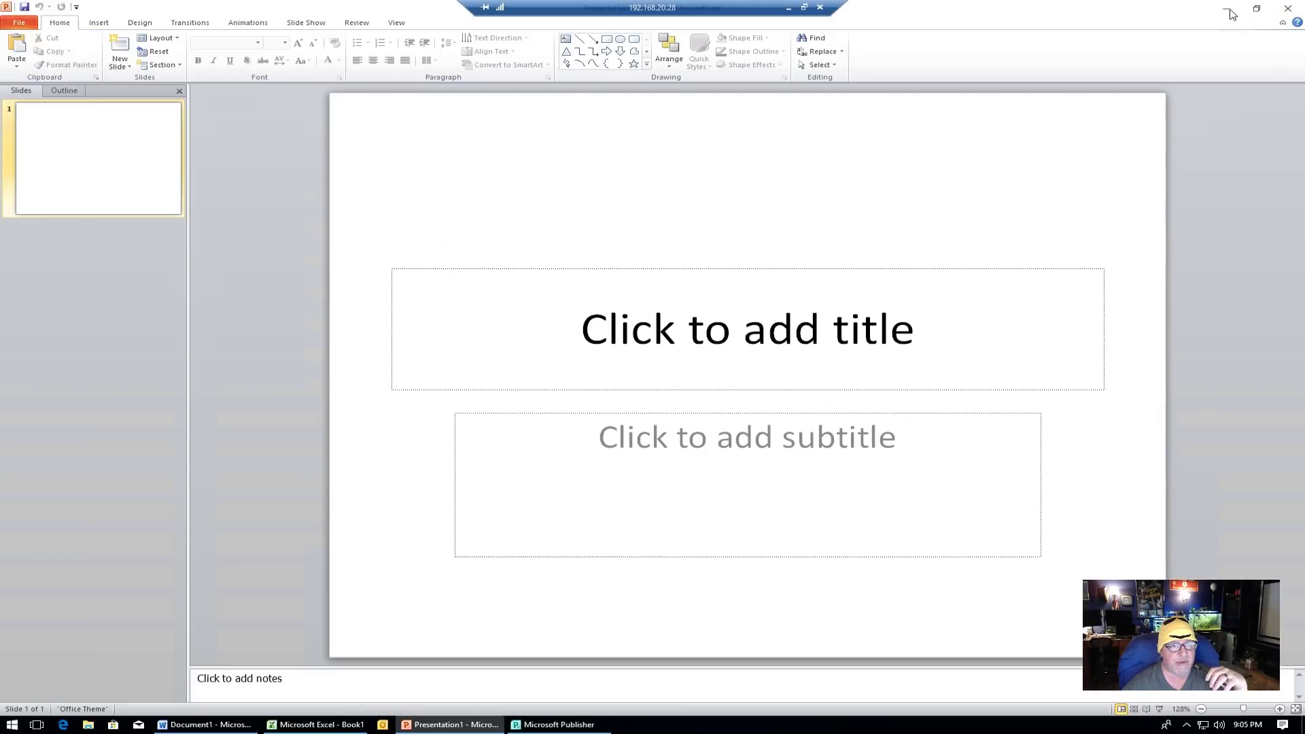
left_click(1227, 8)
left_click(1228, 8)
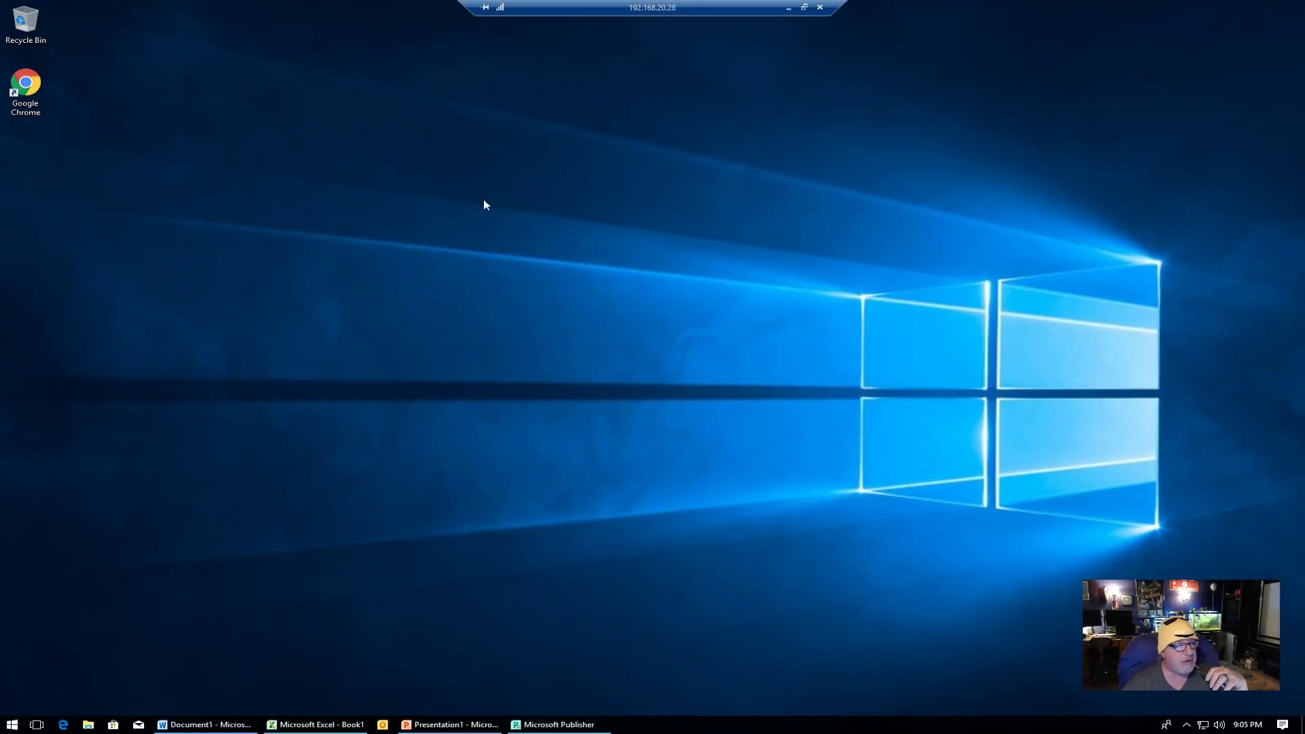
Open Google Chrome, search for youtube and go to the YouTube site
double_click(40, 91)
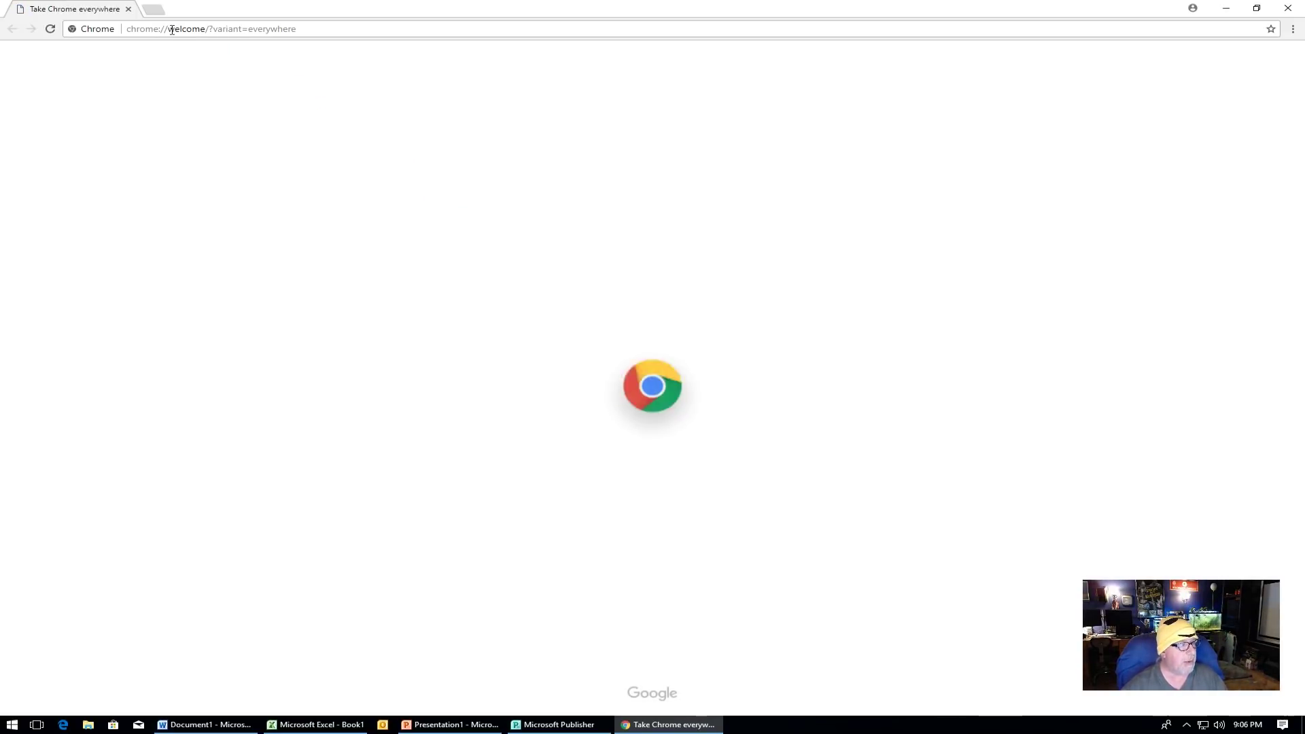
left_click(650, 498)
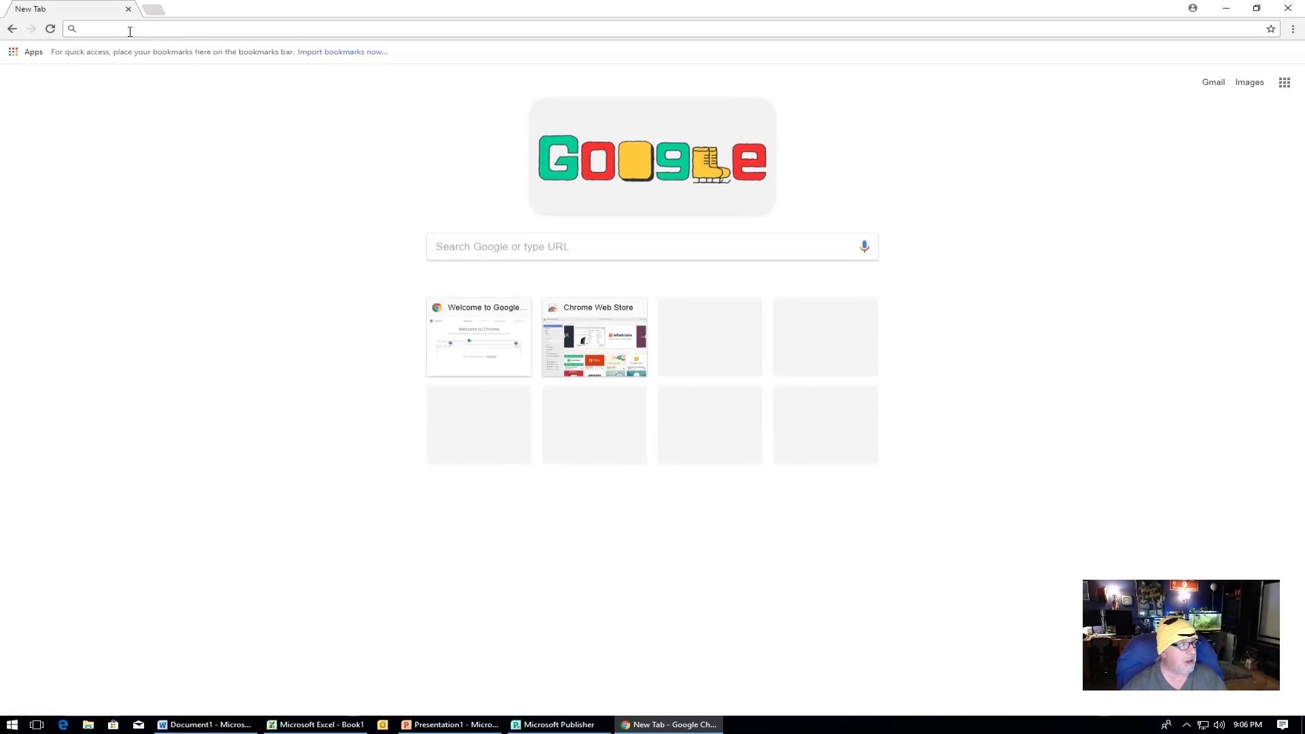
type("youtu")
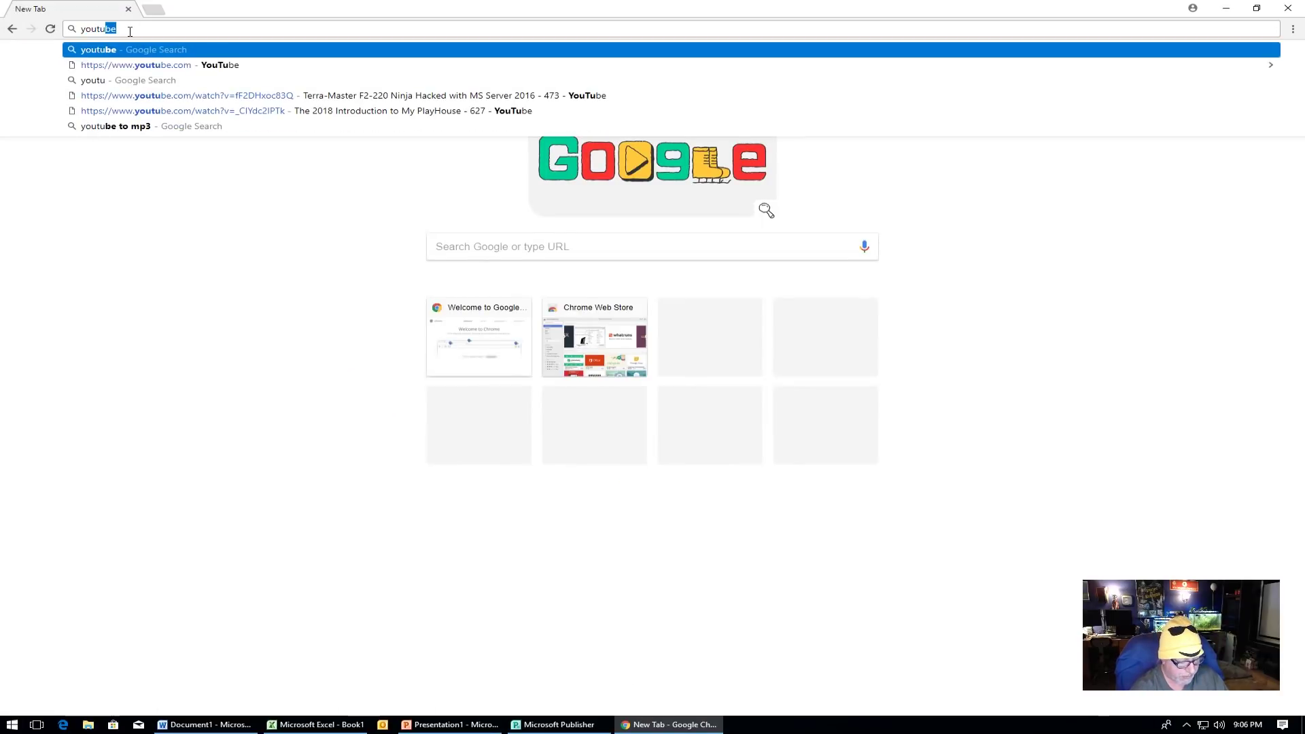
type("be")
key("Return")
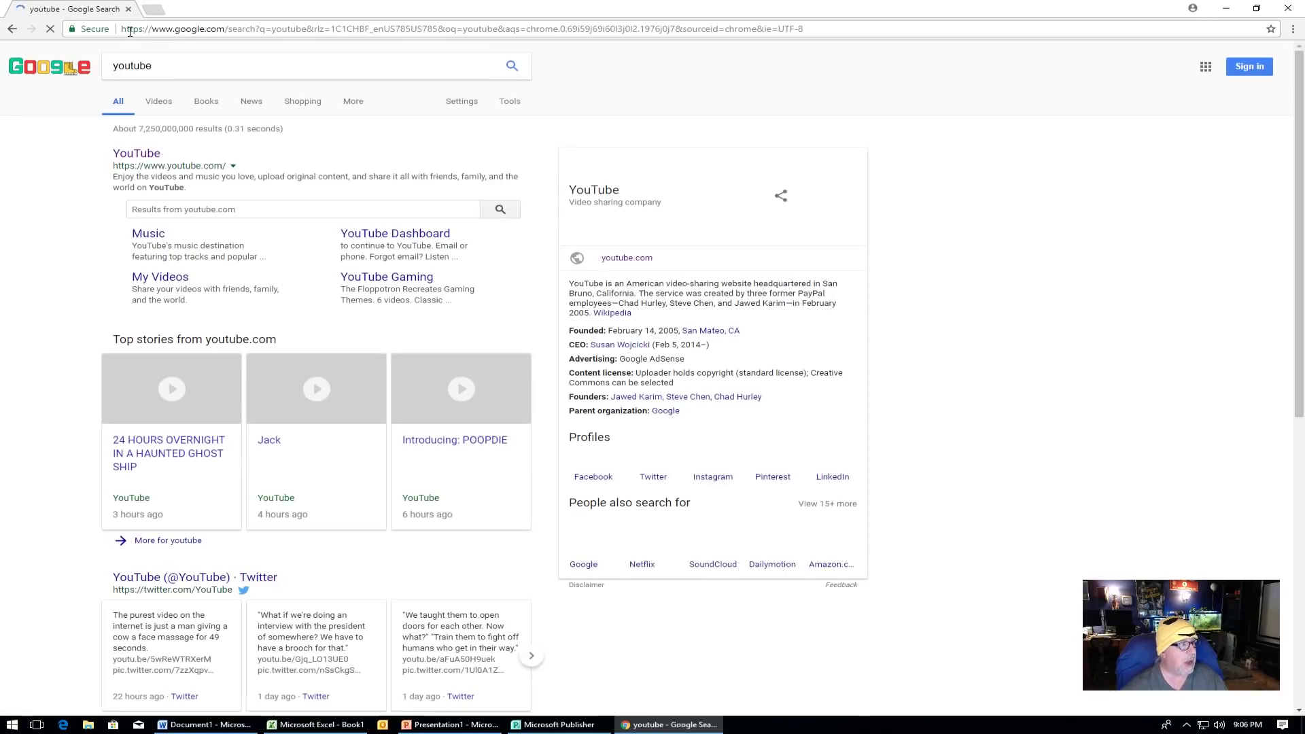
left_click(139, 155)
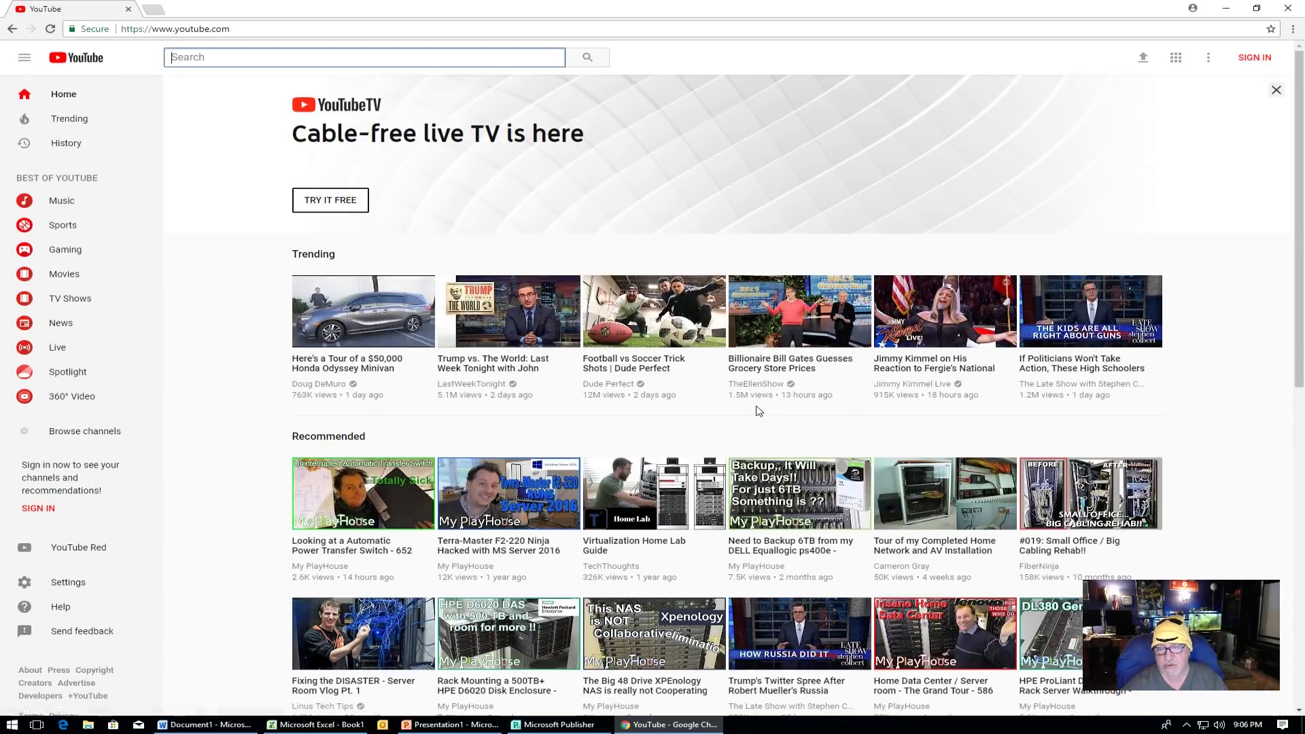
Play the recommended Virtualization Home Lab Guide video in a new tab and skip its advertisement
scroll(758, 410, "down", 2)
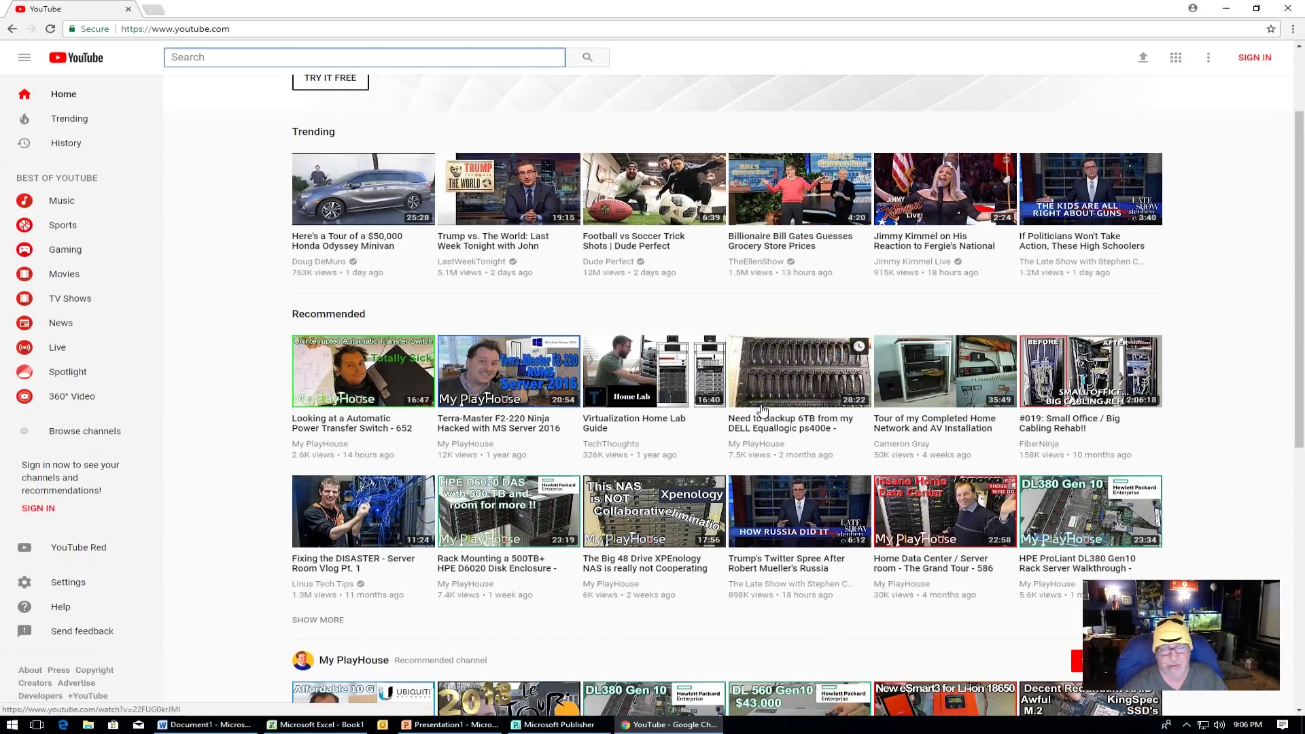
right_click(609, 420)
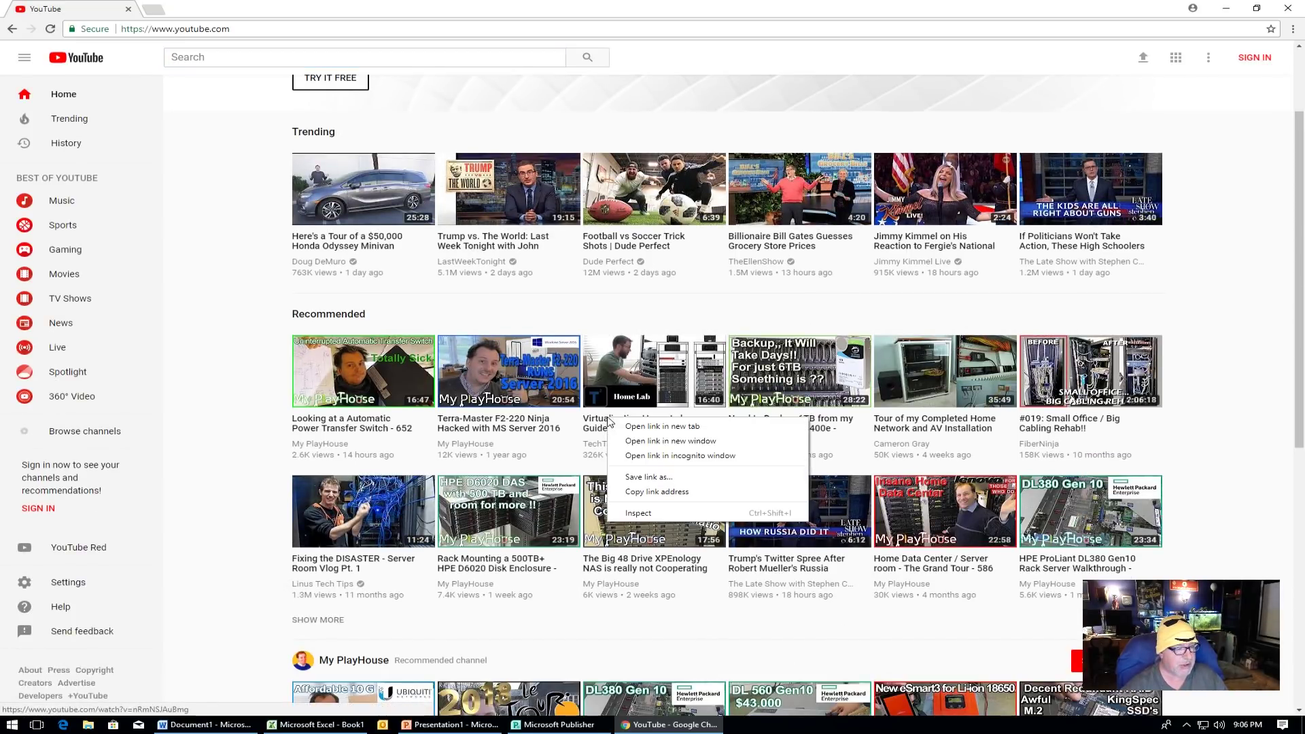
left_click(662, 426)
left_click(216, 9)
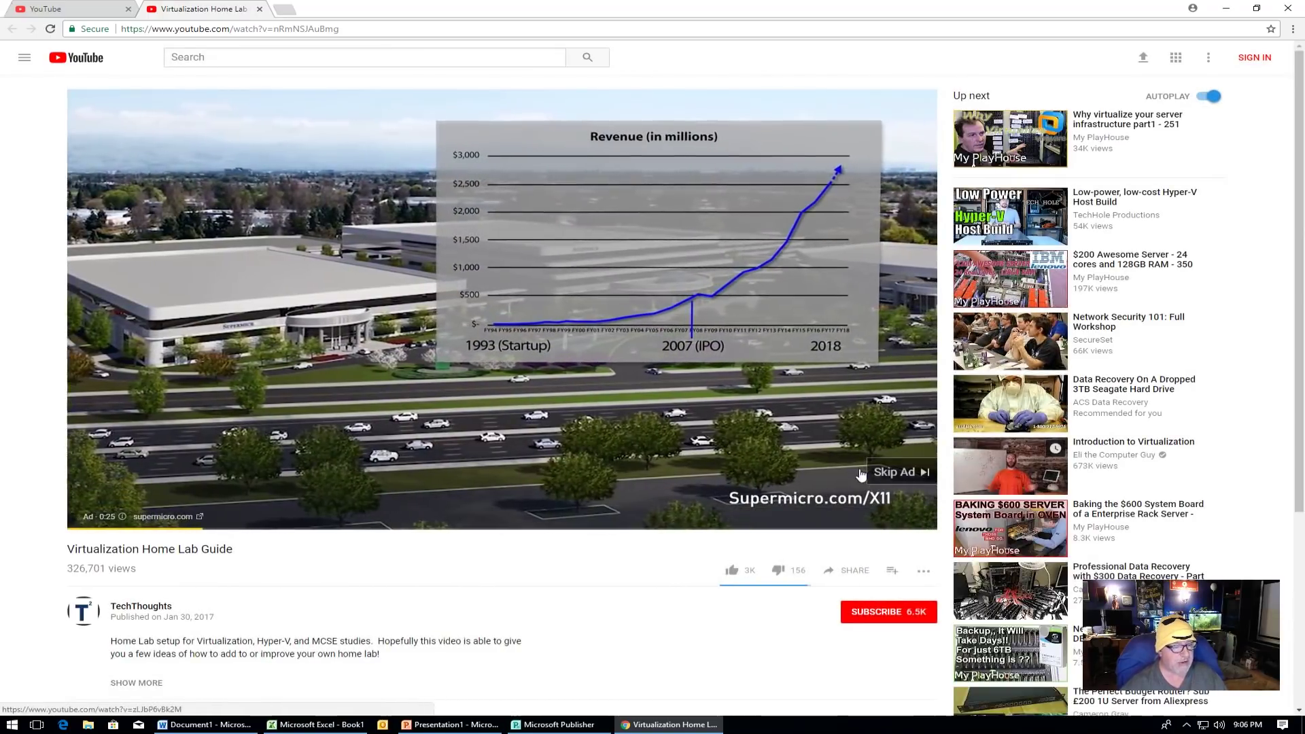
left_click(894, 471)
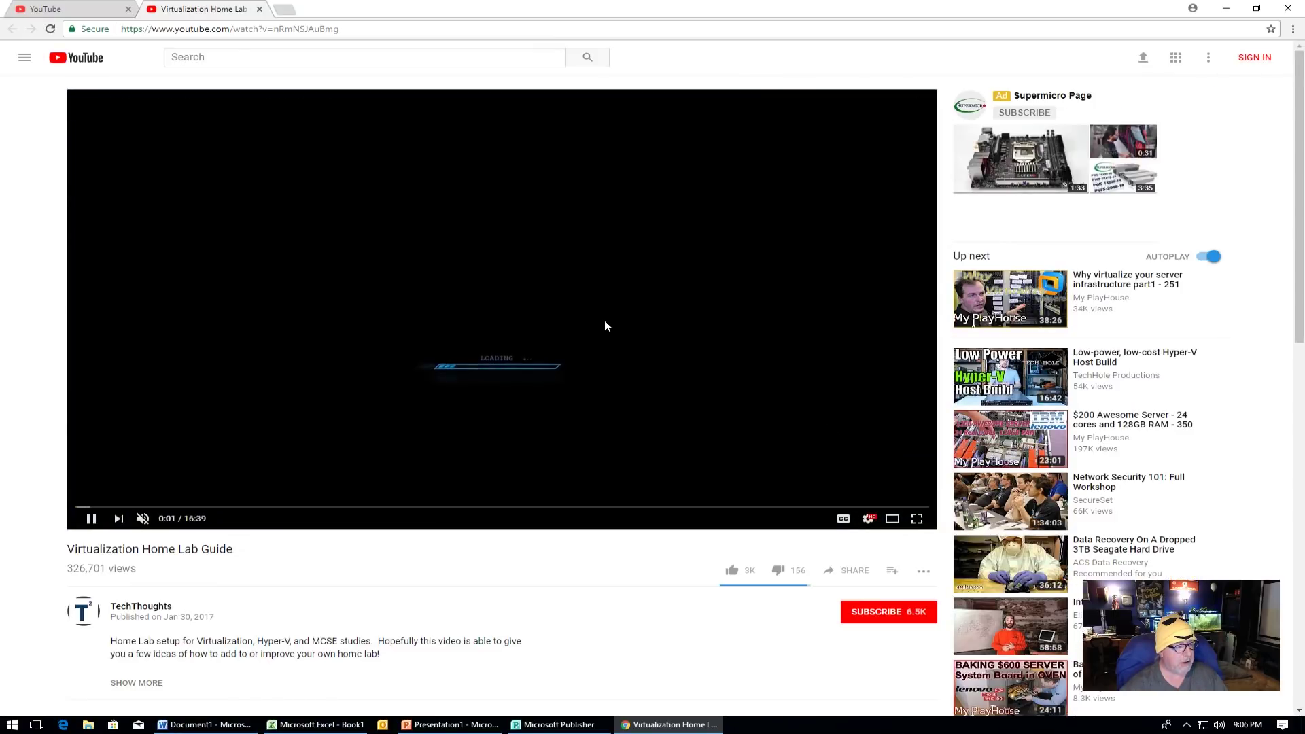
left_click(89, 506)
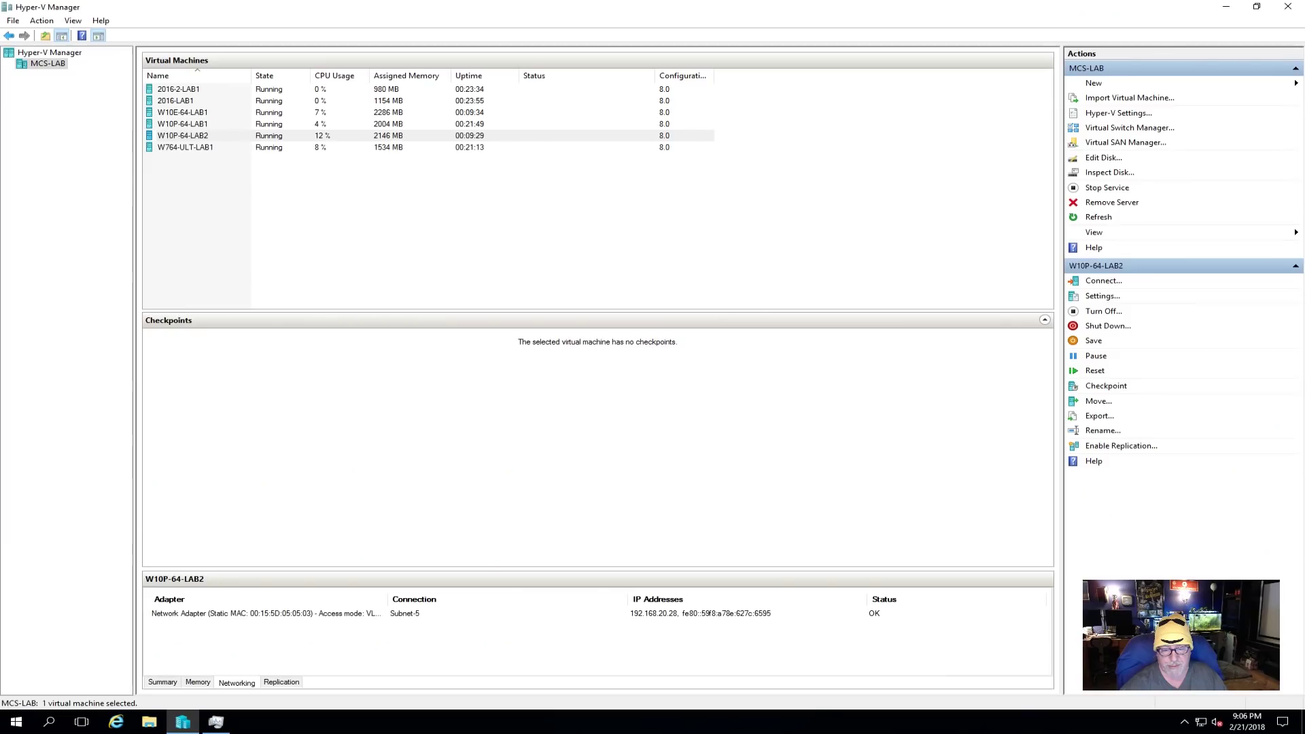
Check the host's CPU, memory and Subnet-5 Ethernet performance in Task Manager while the virtual machines play video
left_click(216, 722)
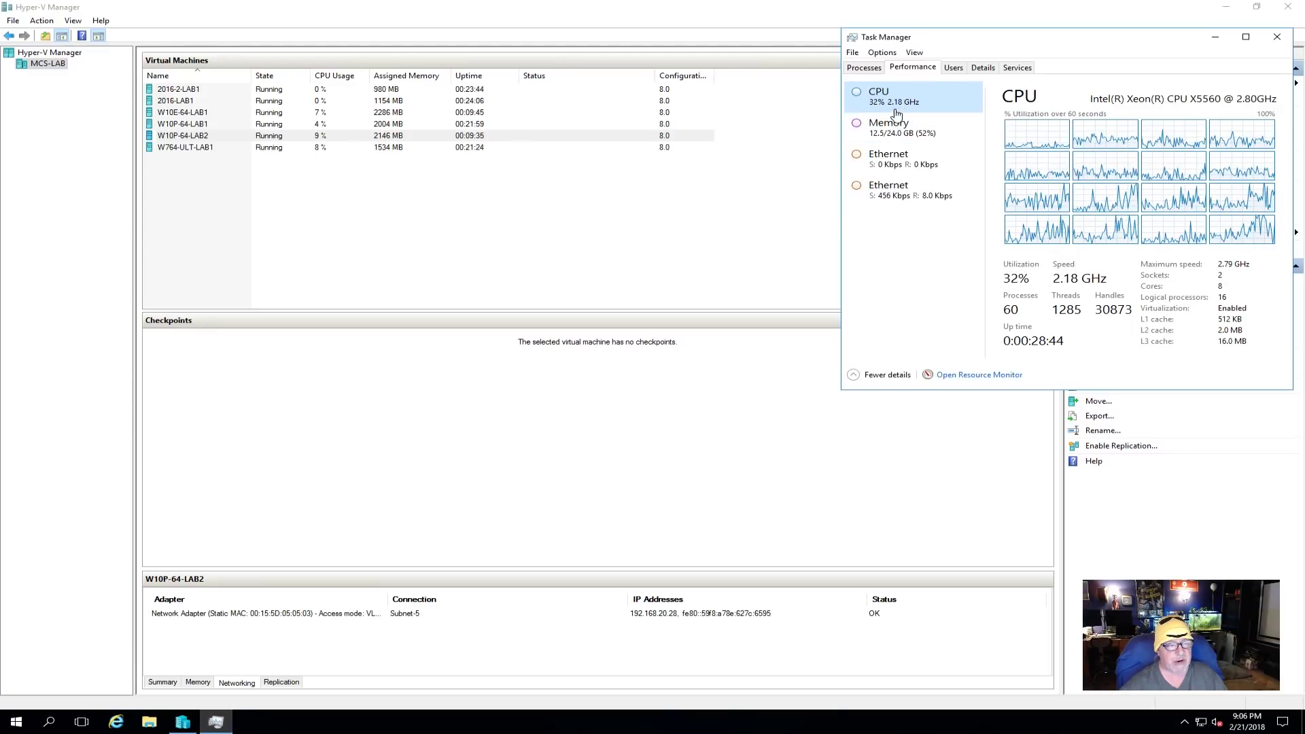
left_click(916, 135)
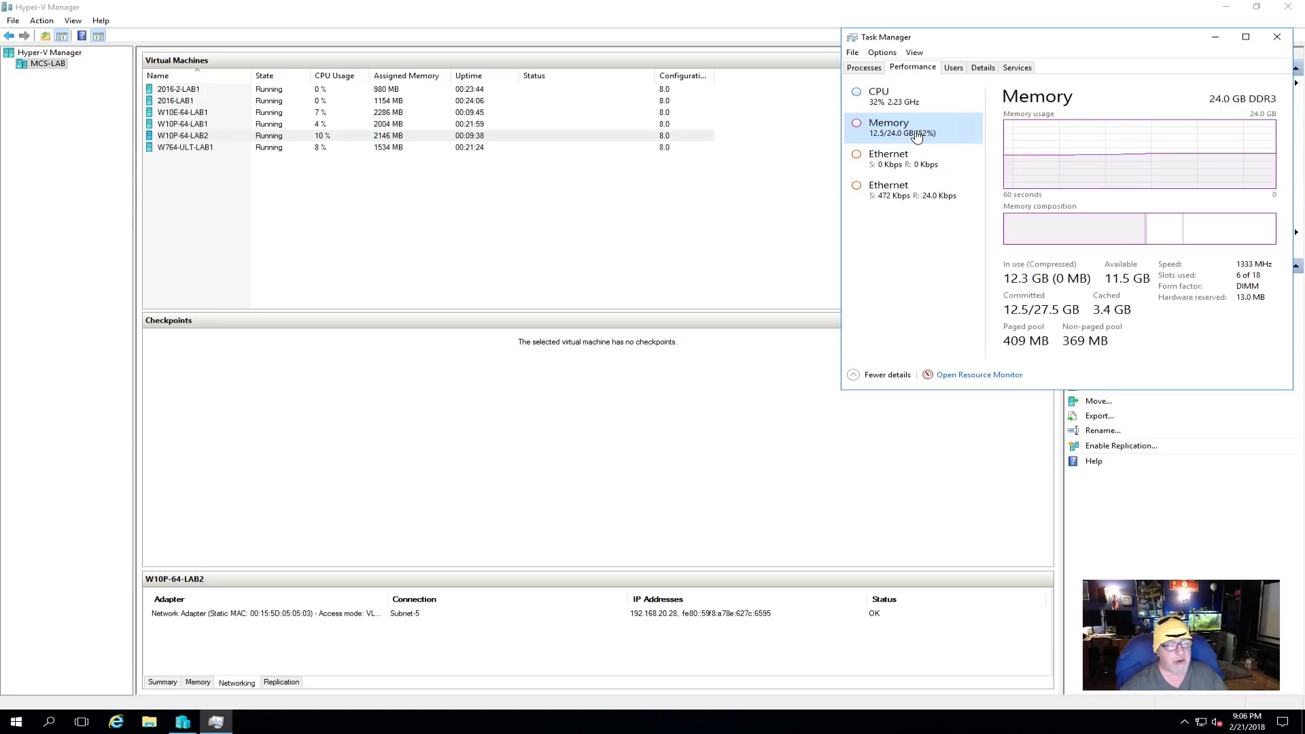
left_click(914, 196)
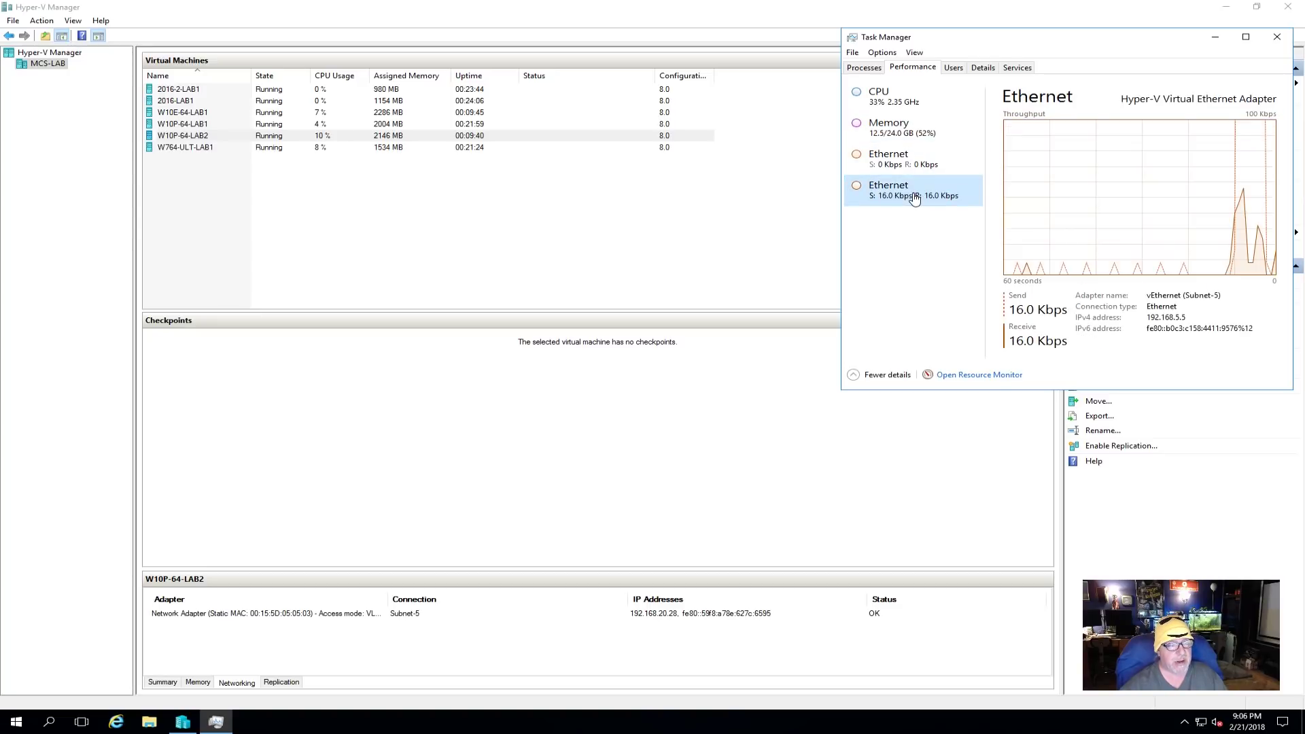
left_click(910, 108)
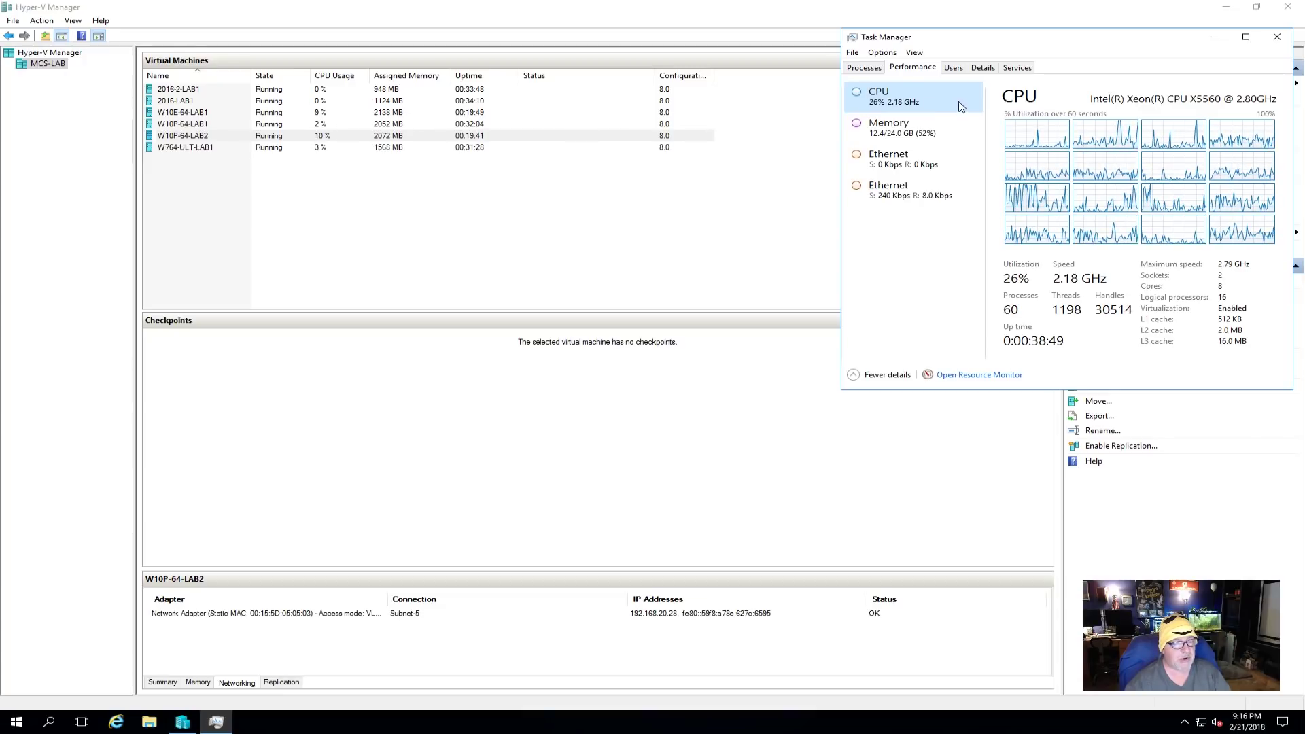
Recheck the host's memory and CPU, and compare traffic on the vEthernet (Subnet-5) and vEthernet (VMM) adapters
left_click(911, 129)
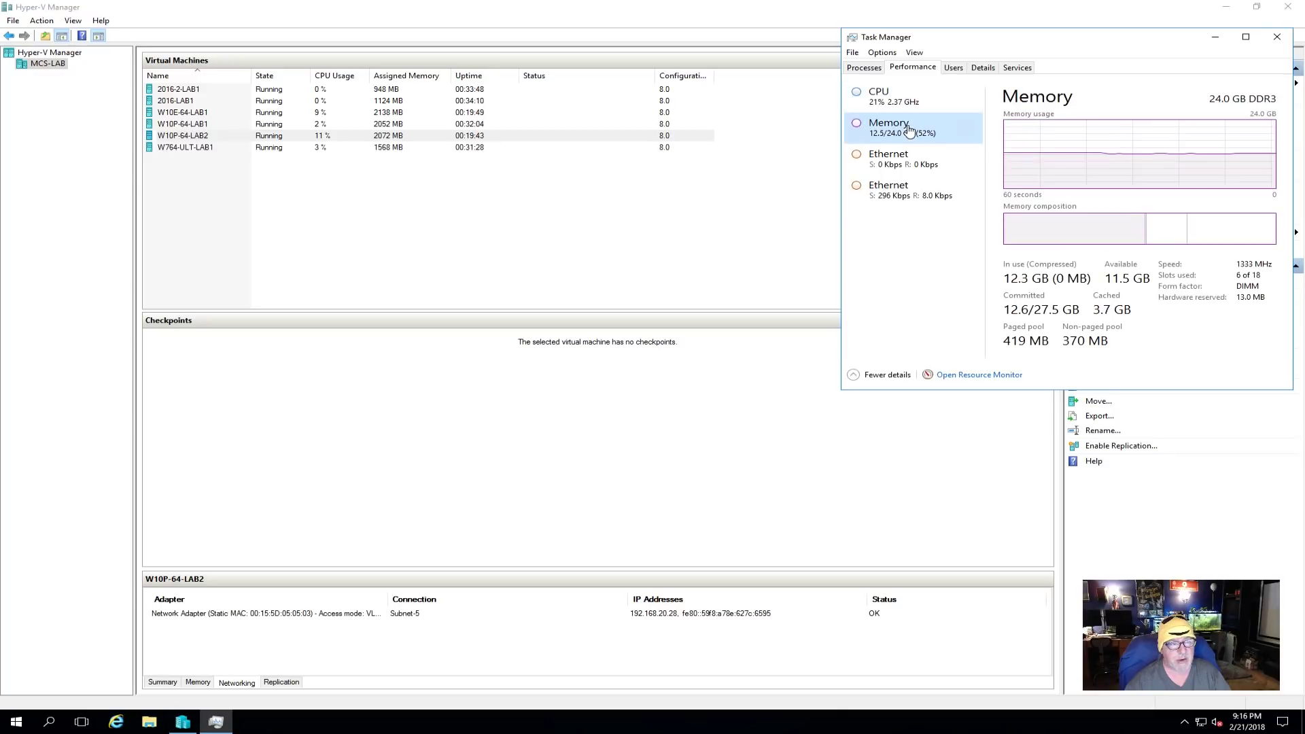
left_click(904, 202)
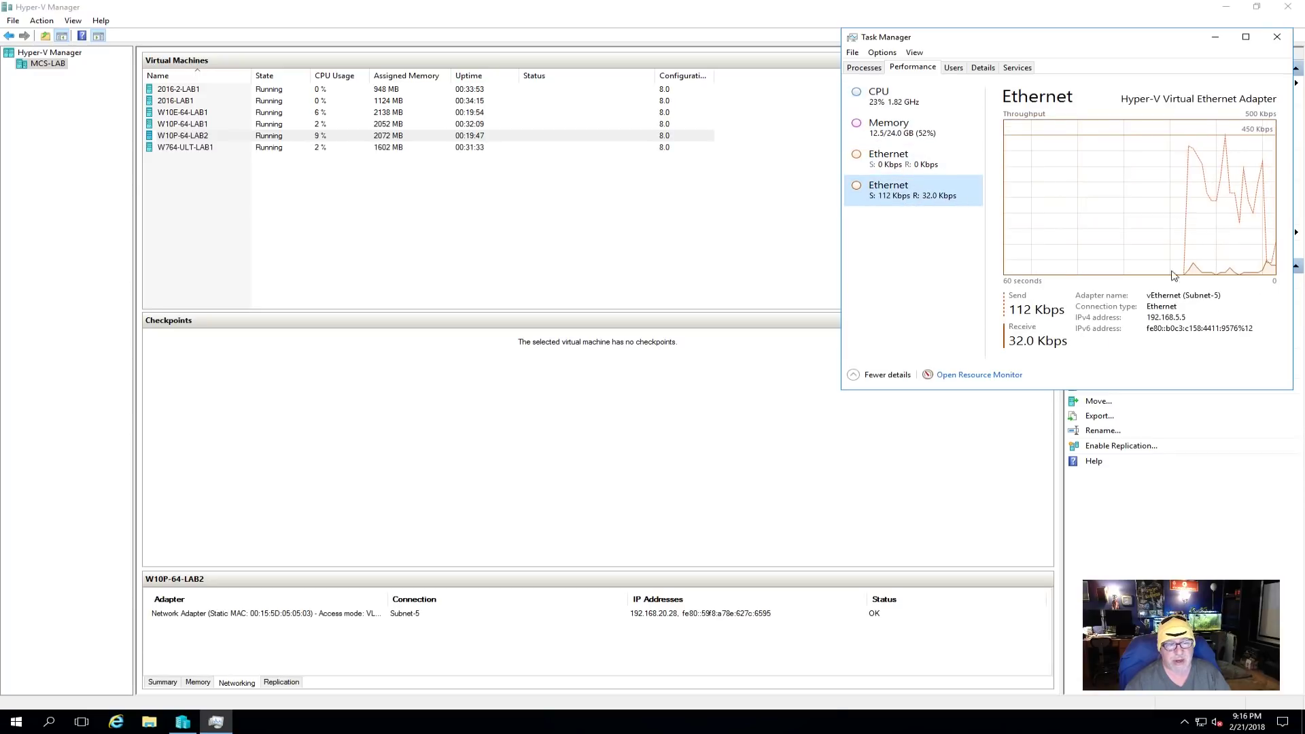
left_click(903, 159)
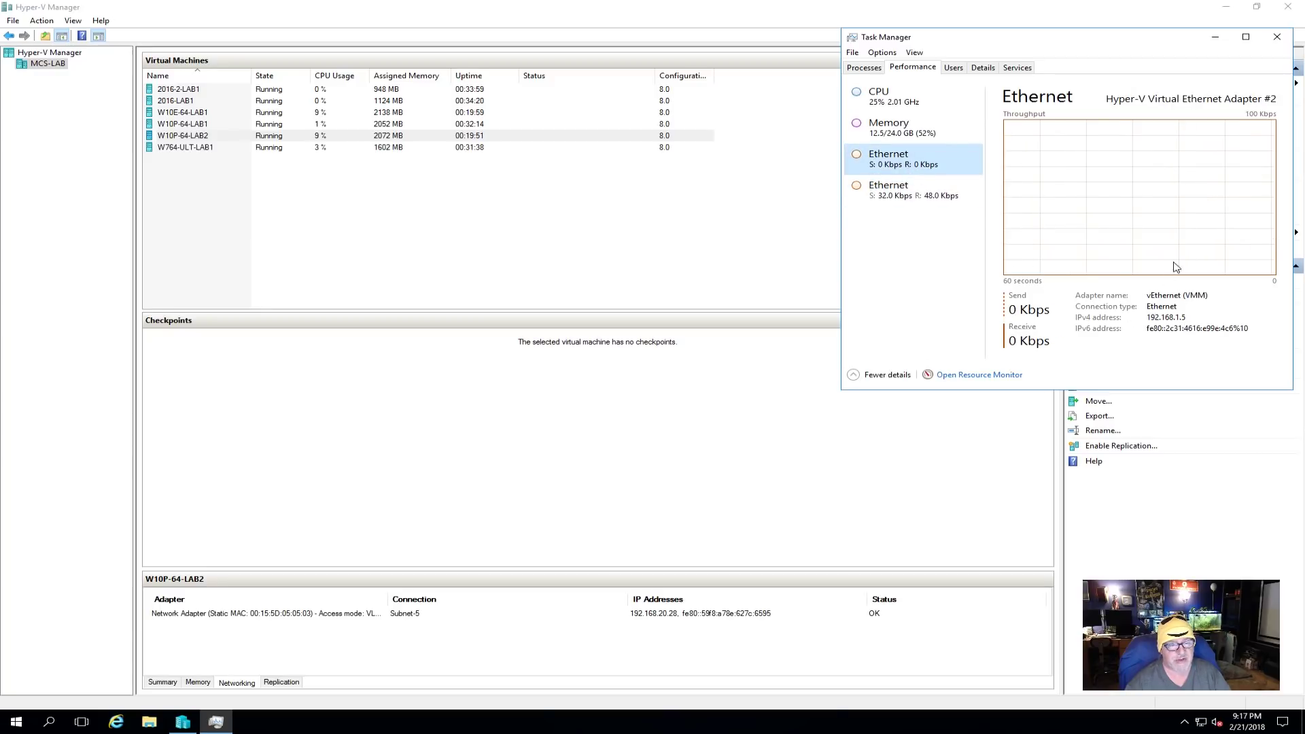
left_click(928, 198)
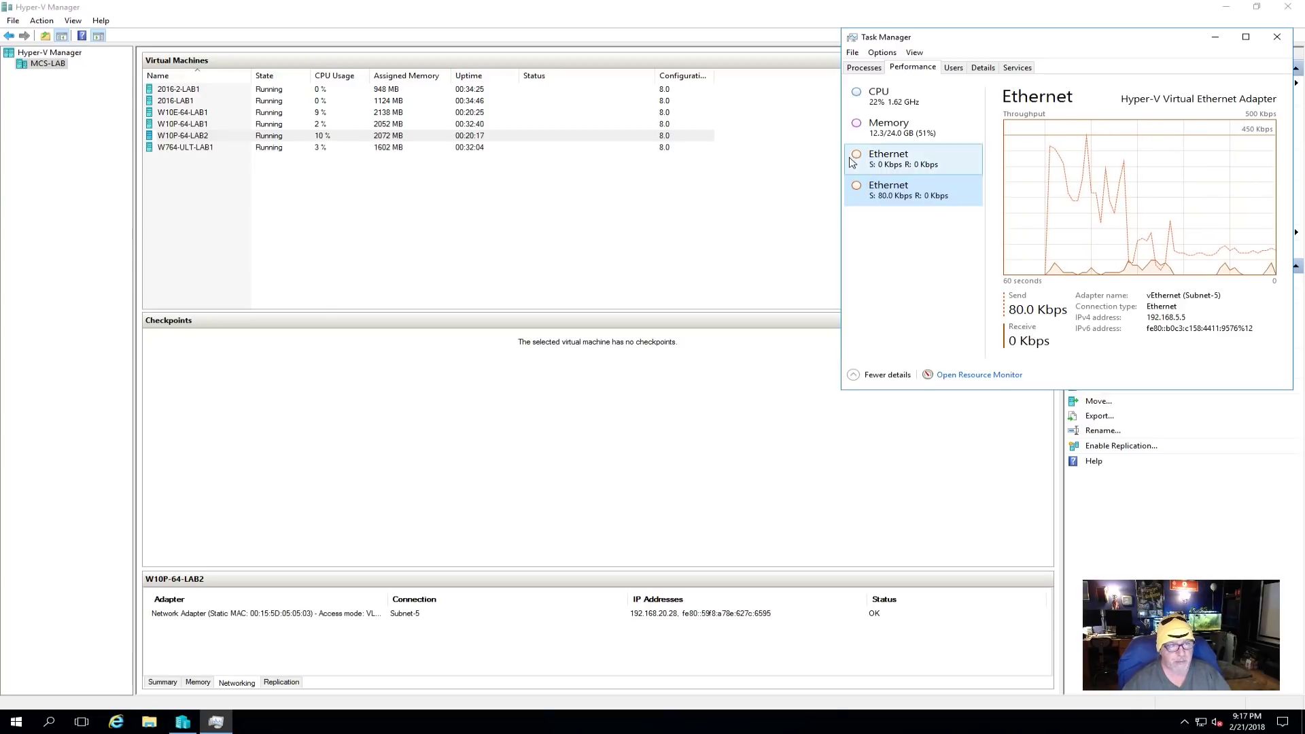
left_click(880, 96)
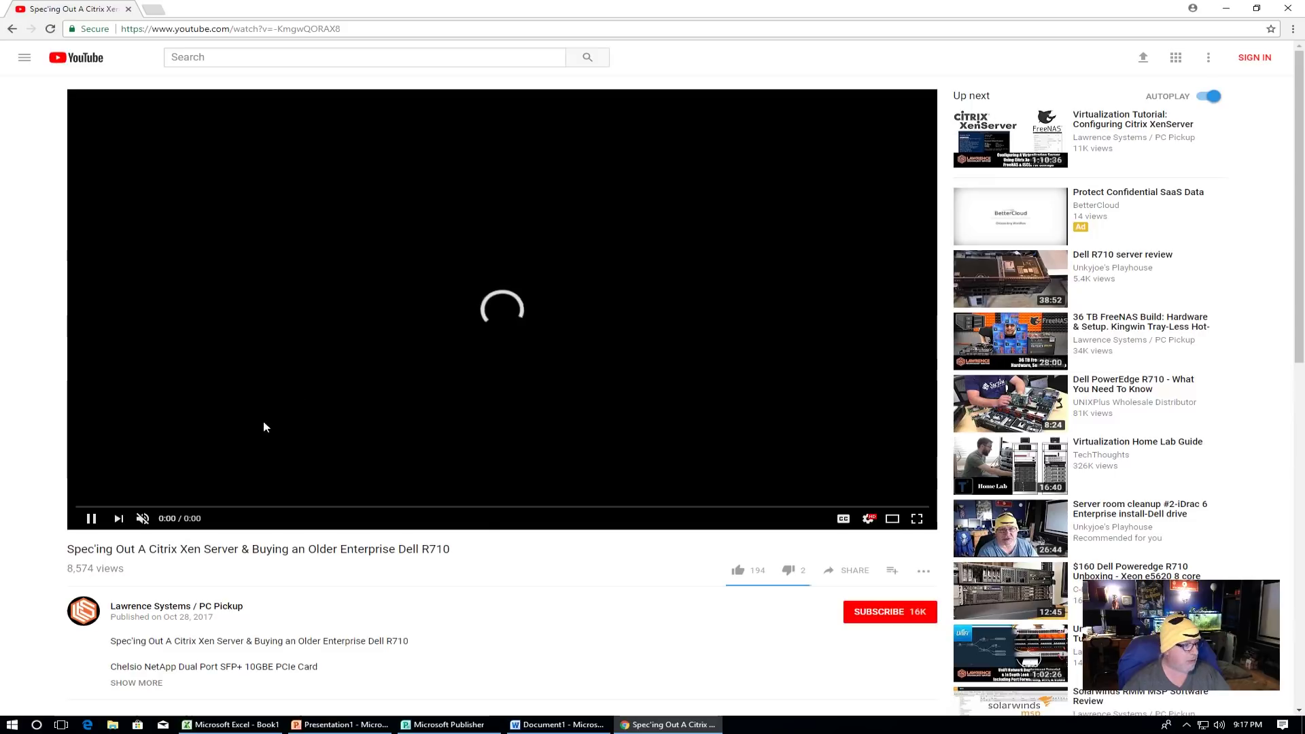
Pause the Citrix Xen Server and Dell R710 video in its virtual machine and reload the YouTube page
left_click(93, 516)
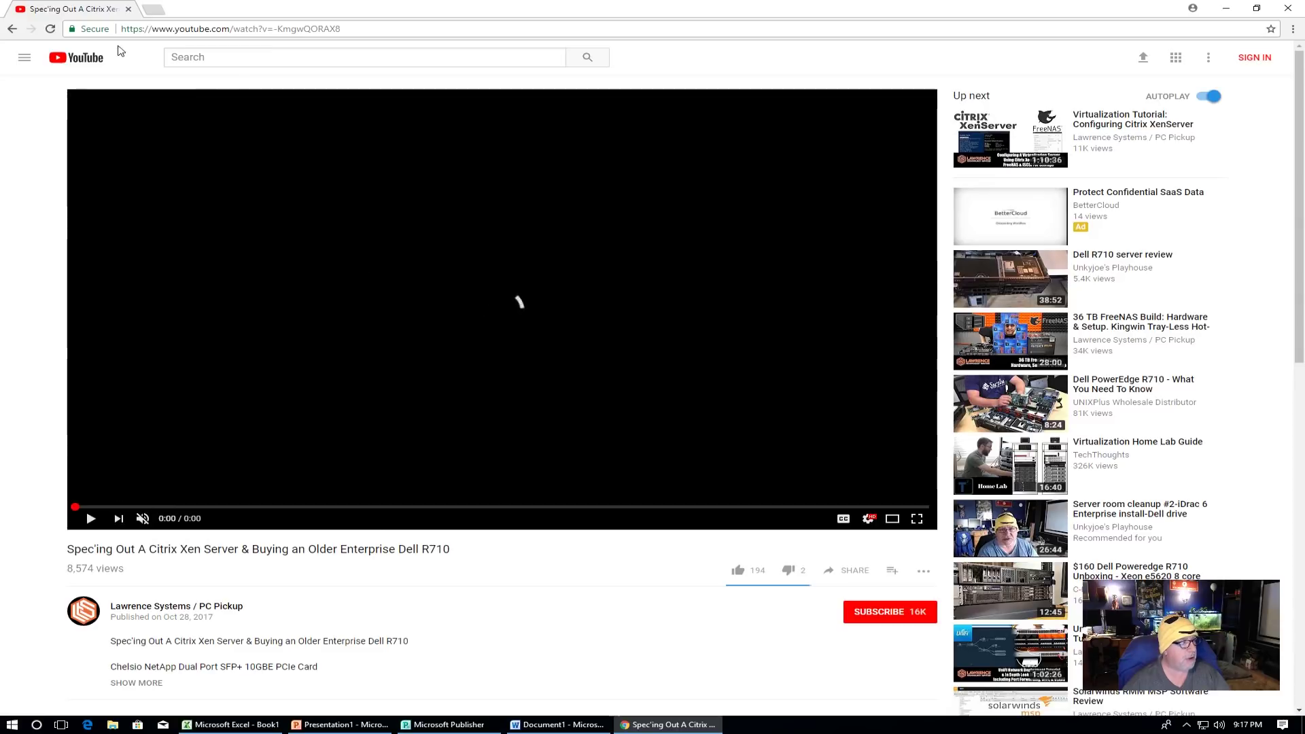
left_click(50, 29)
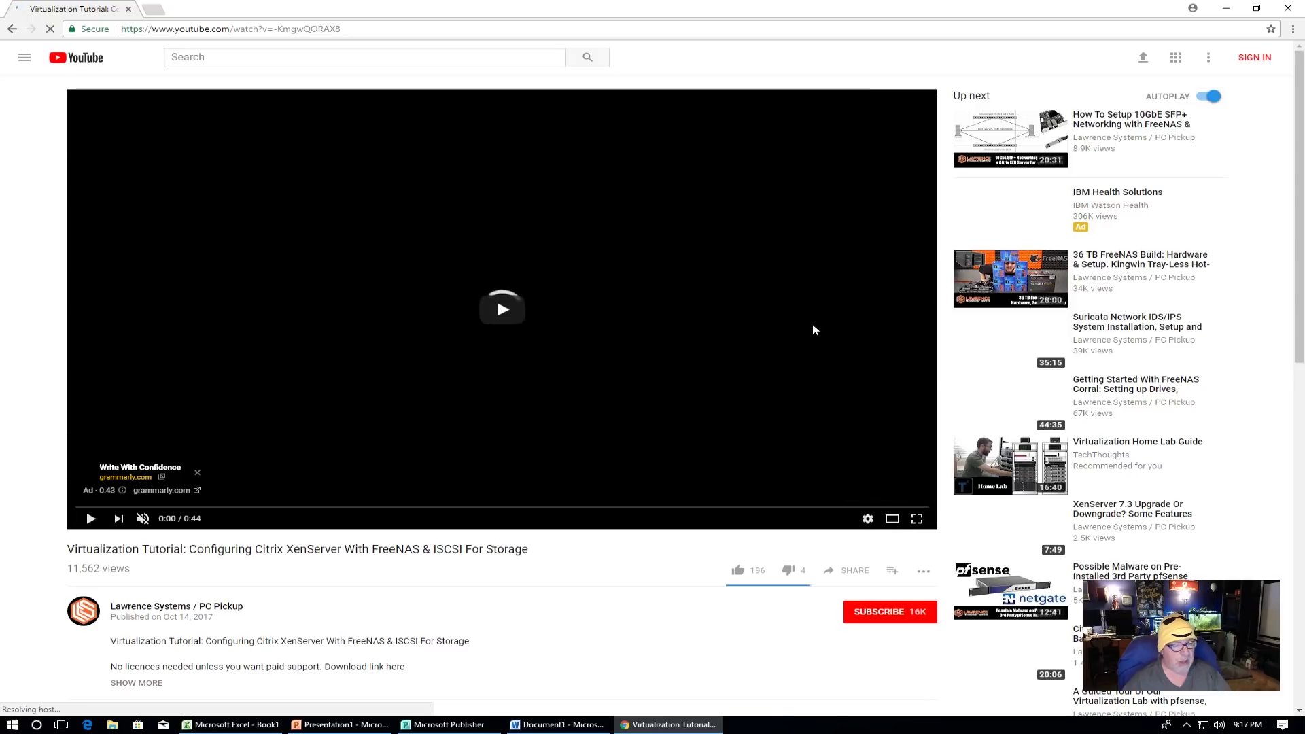
Close Chrome in the Citrix and Ubiquiti video sessions and check the playback progress of Virtualization Home Lab Guide
left_click(1288, 9)
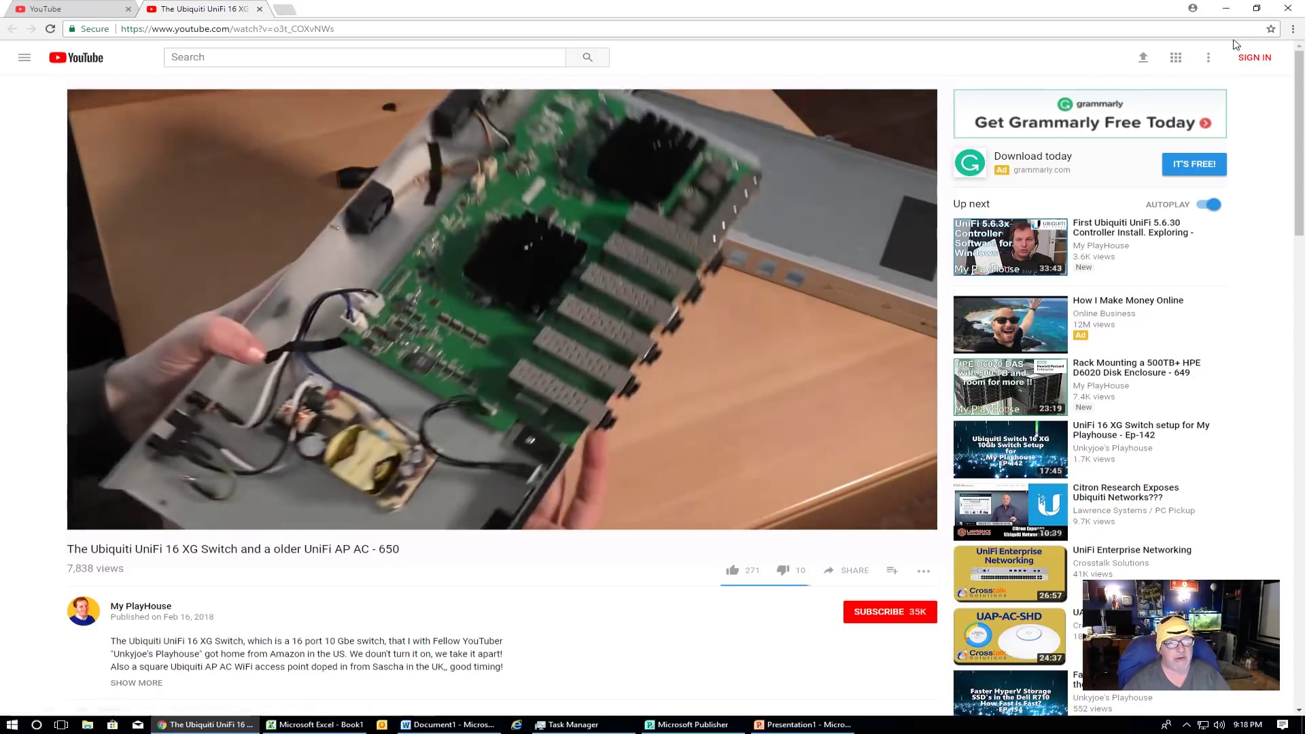
left_click(1287, 8)
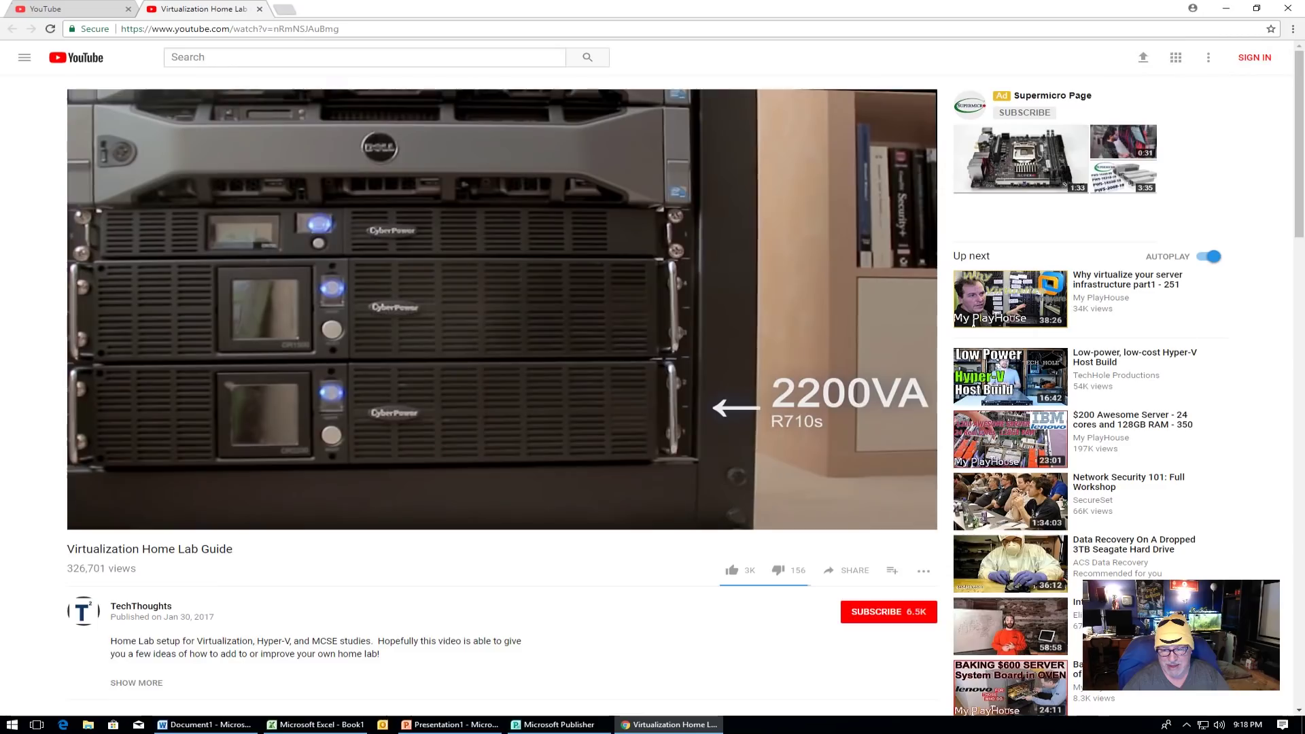
mouse_move(922, 397)
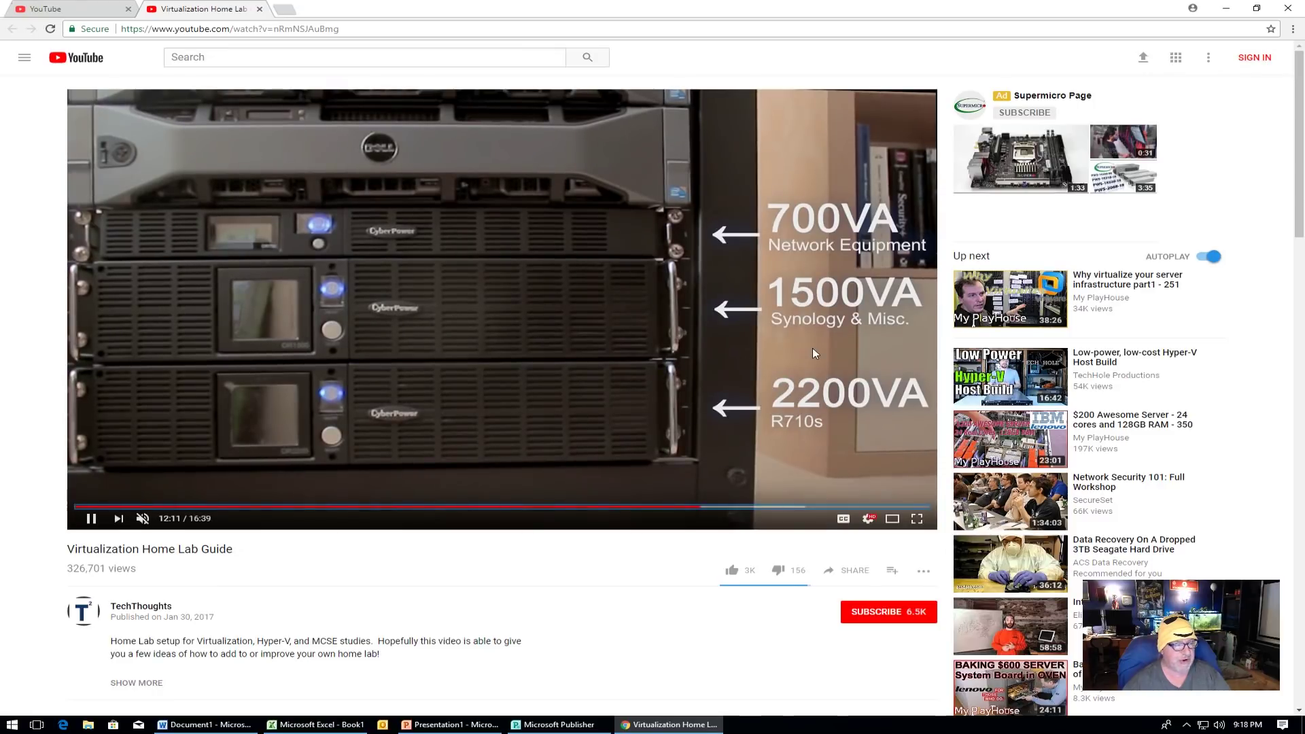
Skip ahead in the Virtualization Home Lab Guide video, and close Chrome in that virtual machine
left_click(740, 507)
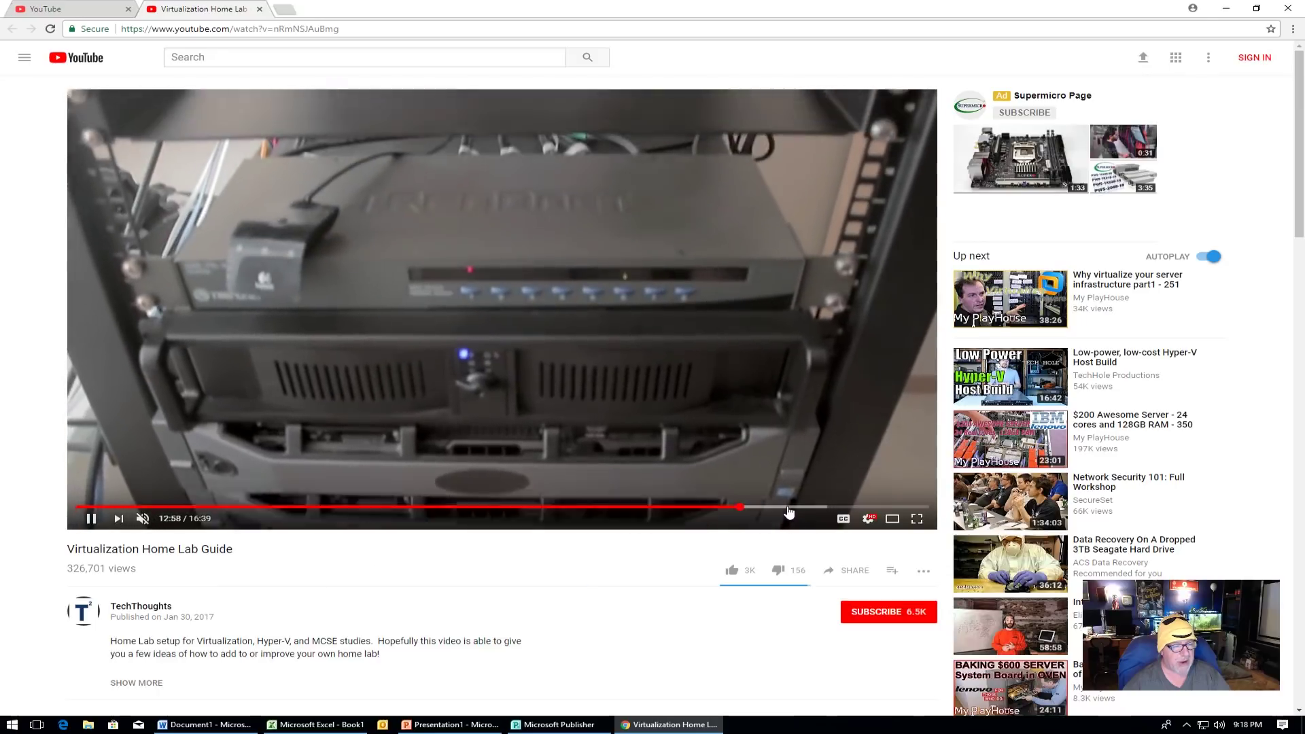
left_click(788, 507)
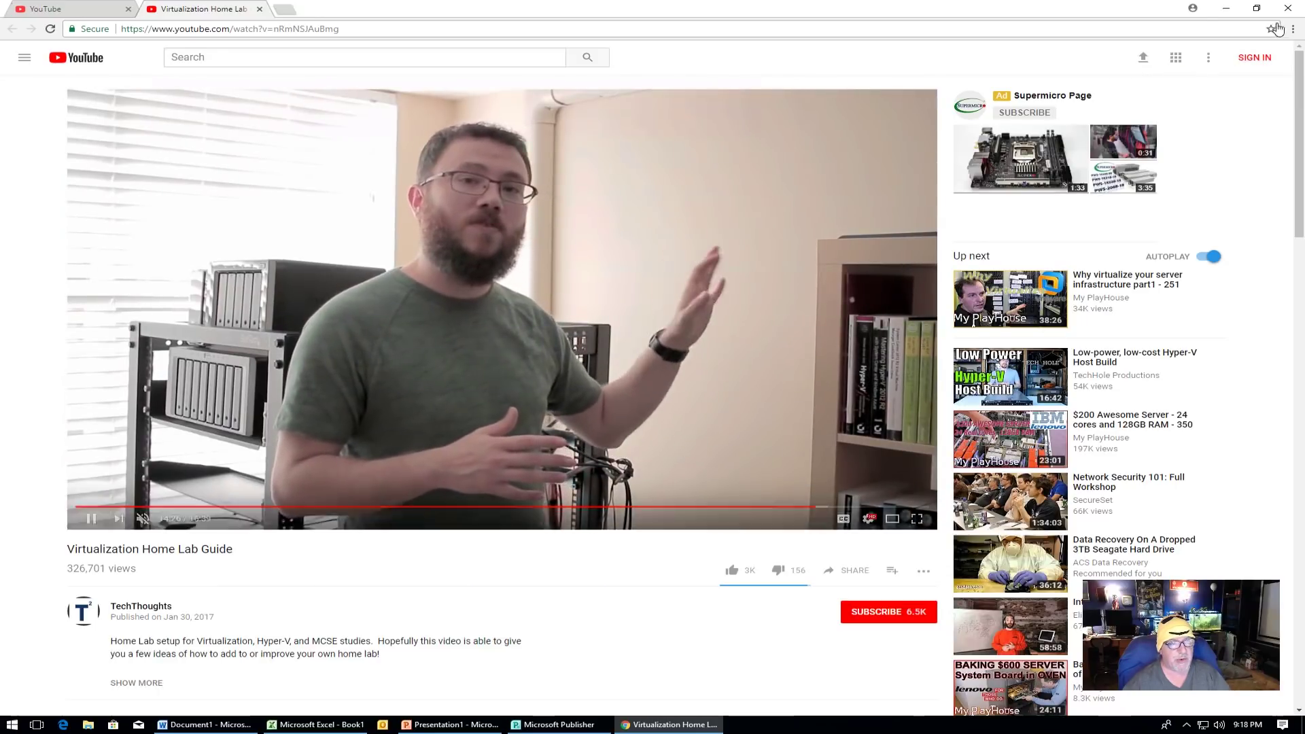
key("alt+F4")
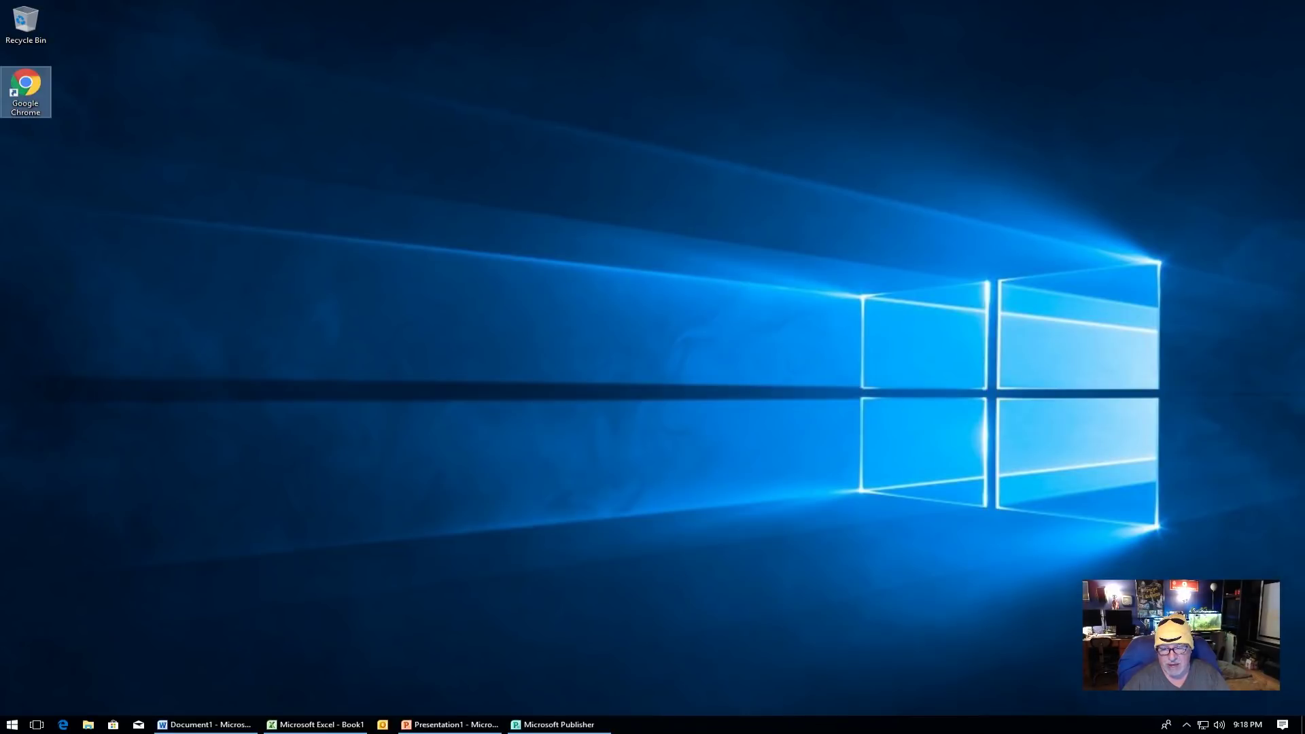
Check the host's memory and CPU performance in Task Manager with the video sessions closed
key("ctrl+shift+Escape")
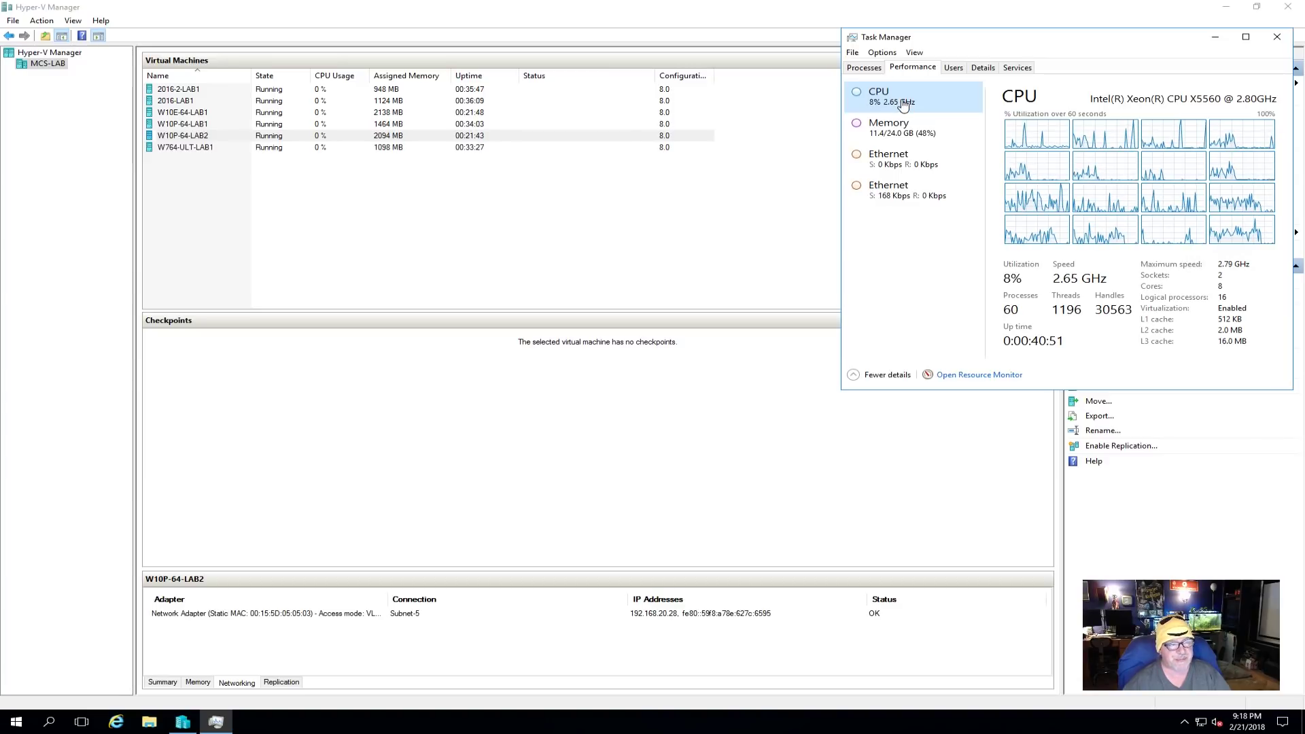
left_click(876, 129)
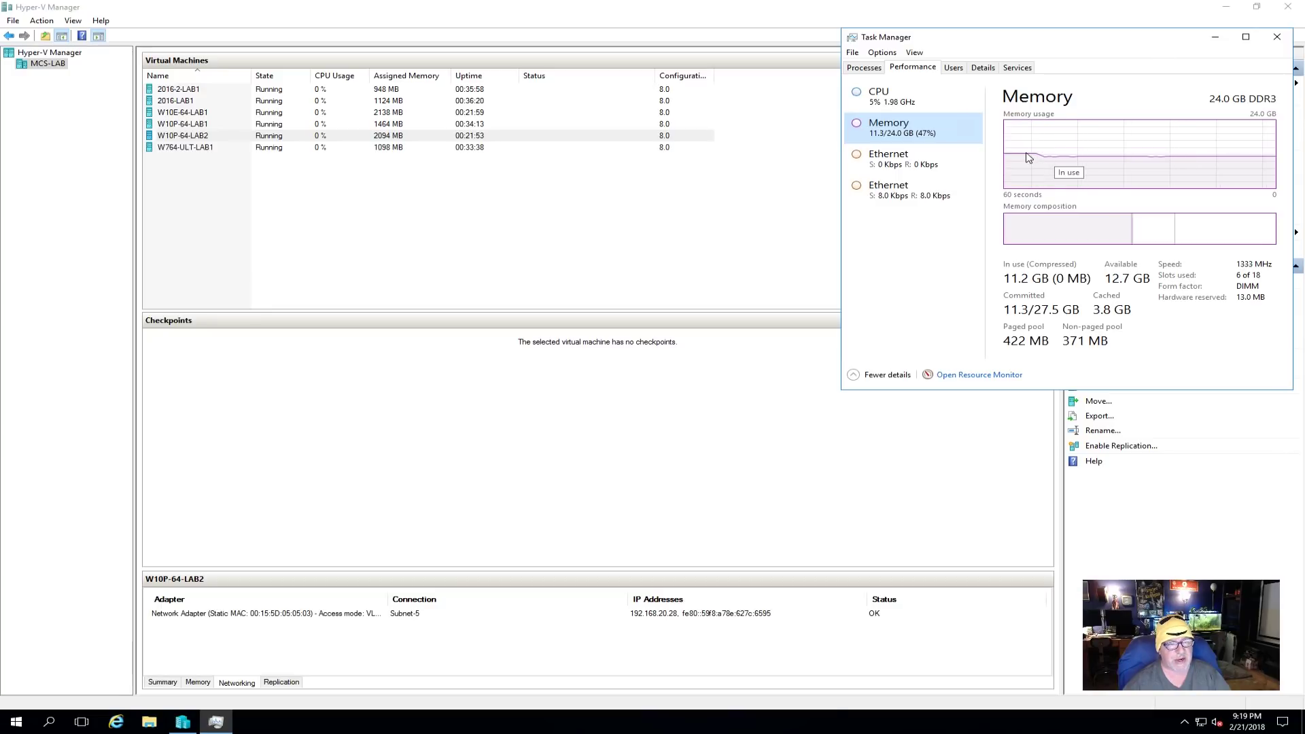
left_click(890, 104)
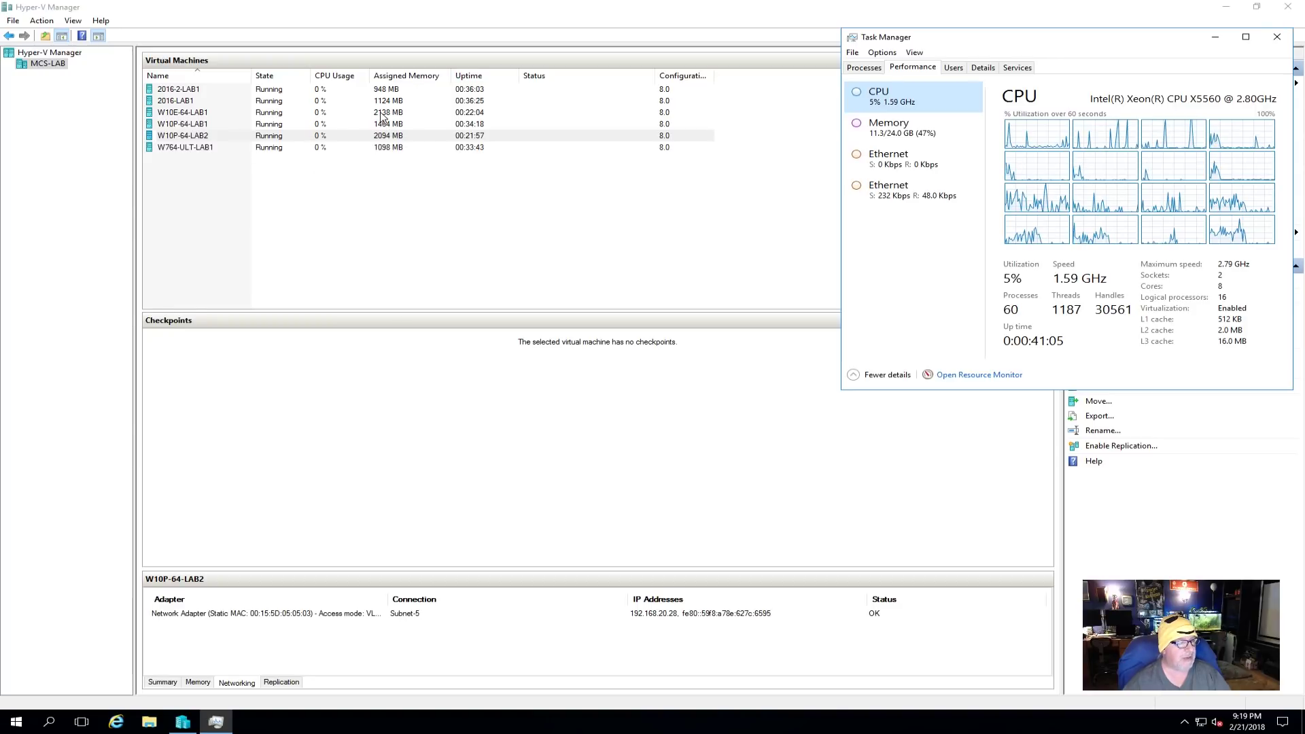
Review the memory details of W10E-64-LAB1, W10P-64-LAB1, W10P-64-LAB2 and W764-ULT-LAB1 in Hyper-V Manager
left_click(175, 112)
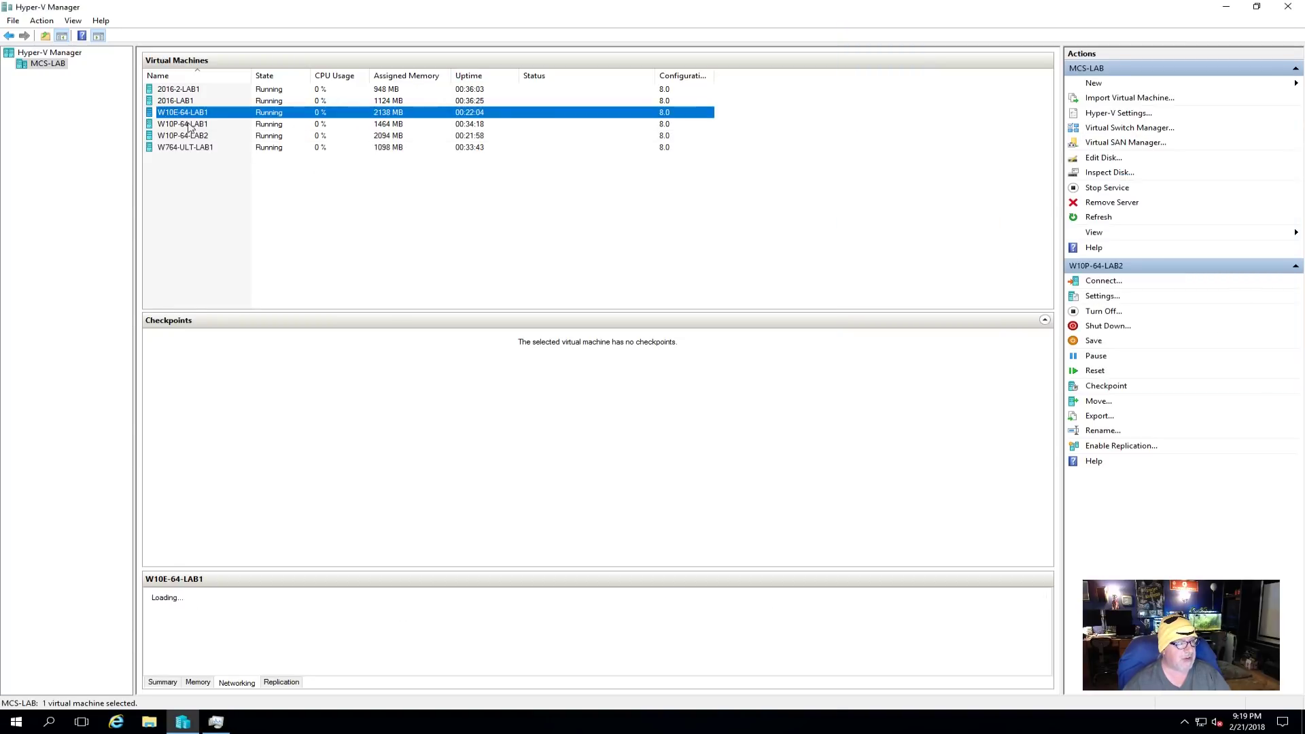
left_click(197, 682)
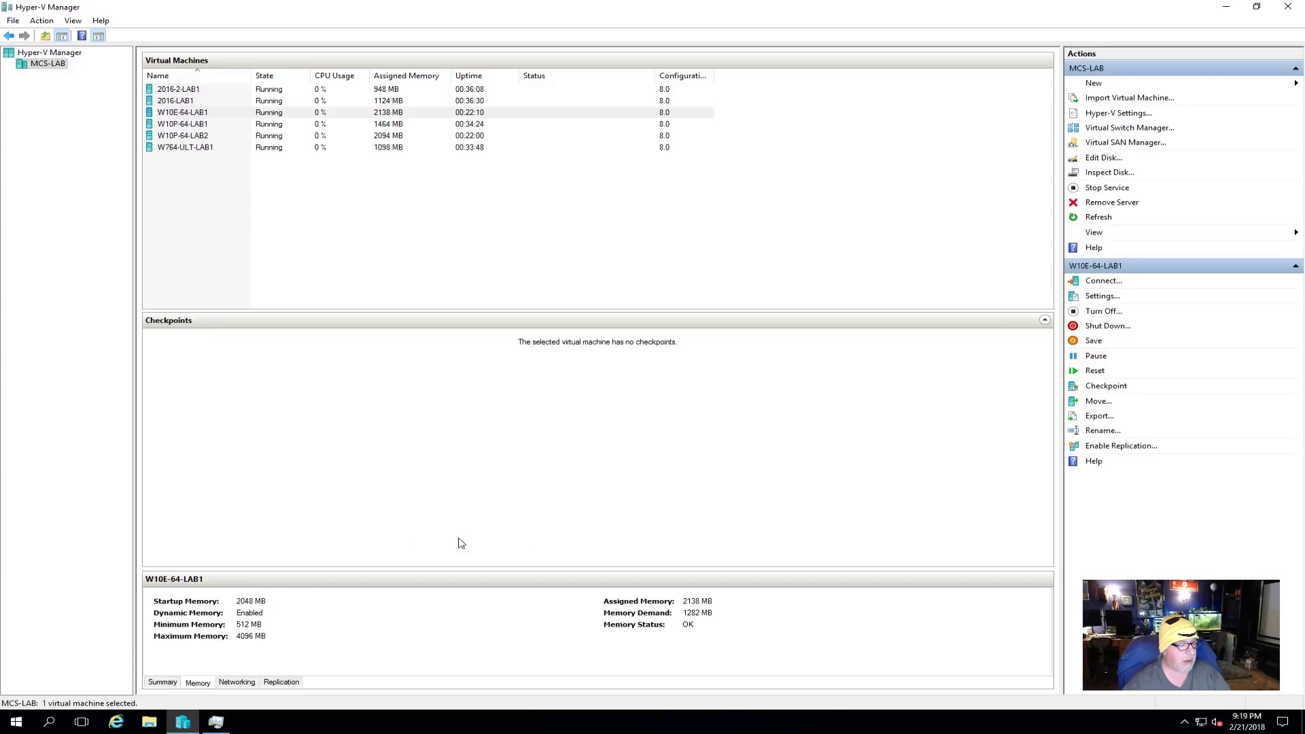
left_click(194, 125)
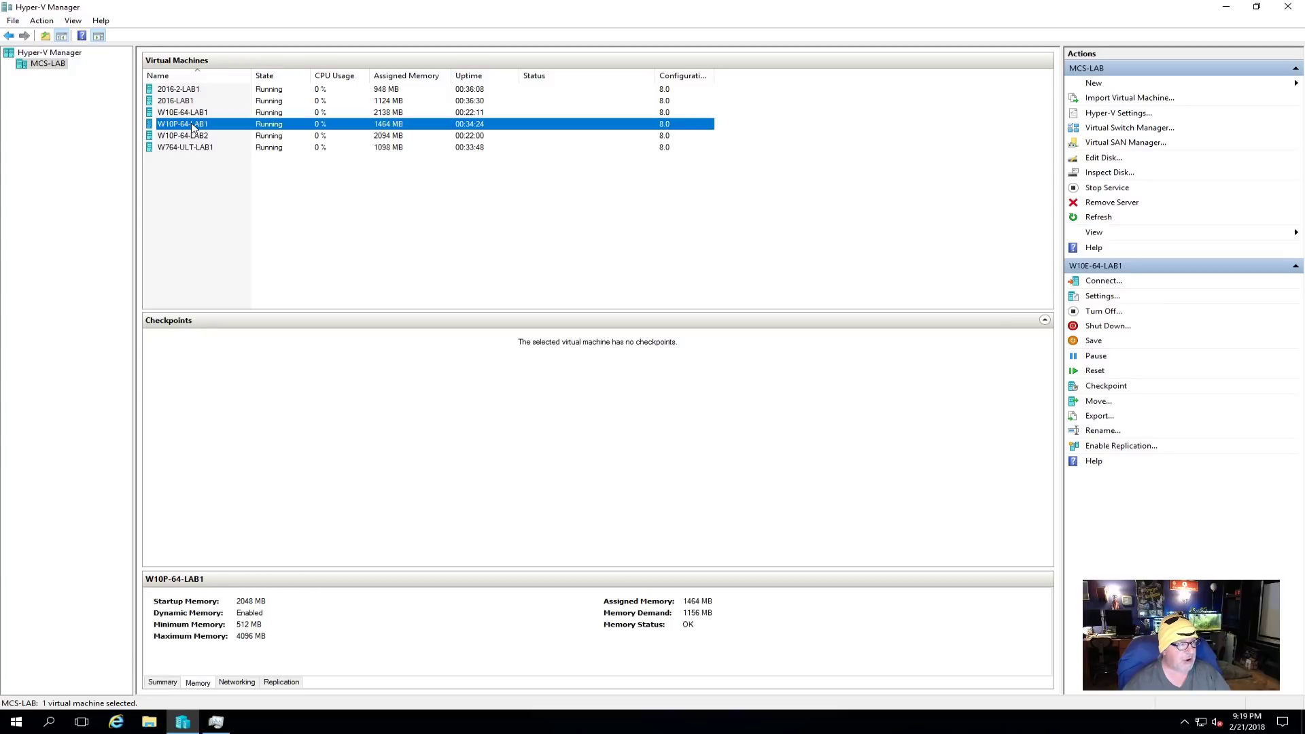
left_click(192, 138)
left_click(192, 147)
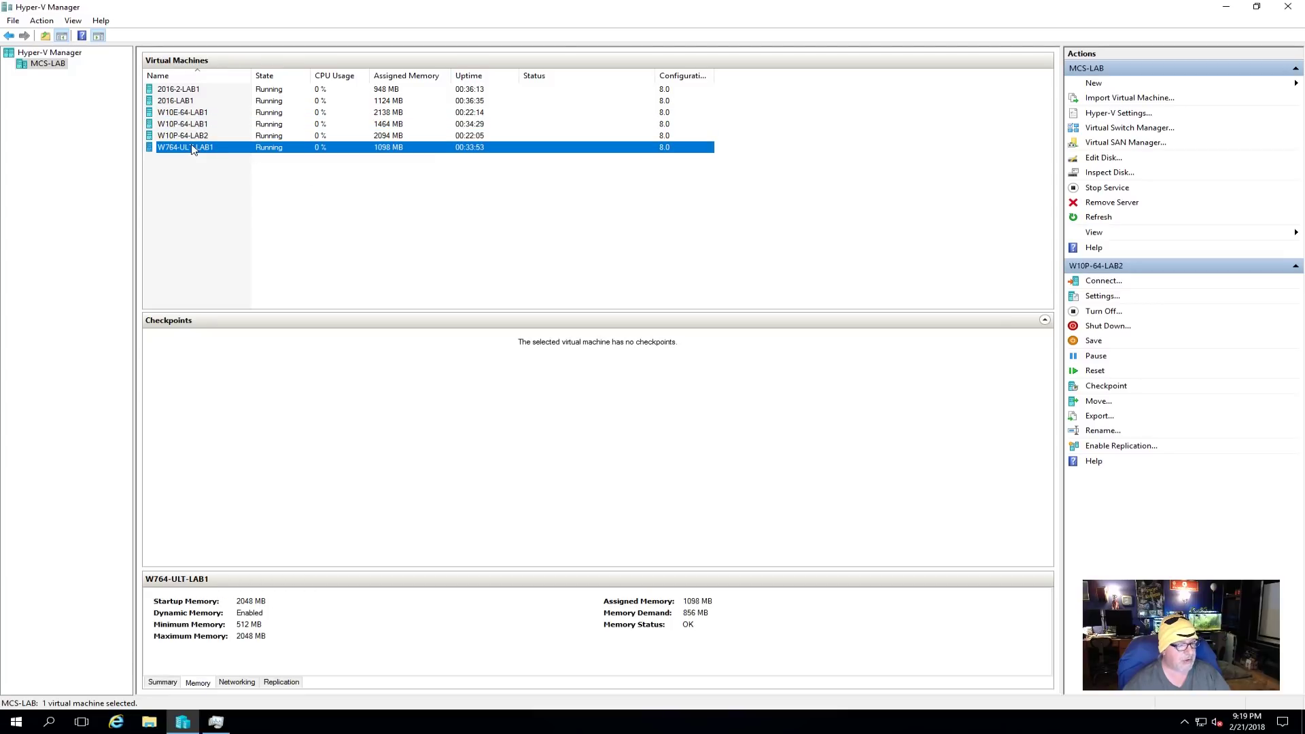